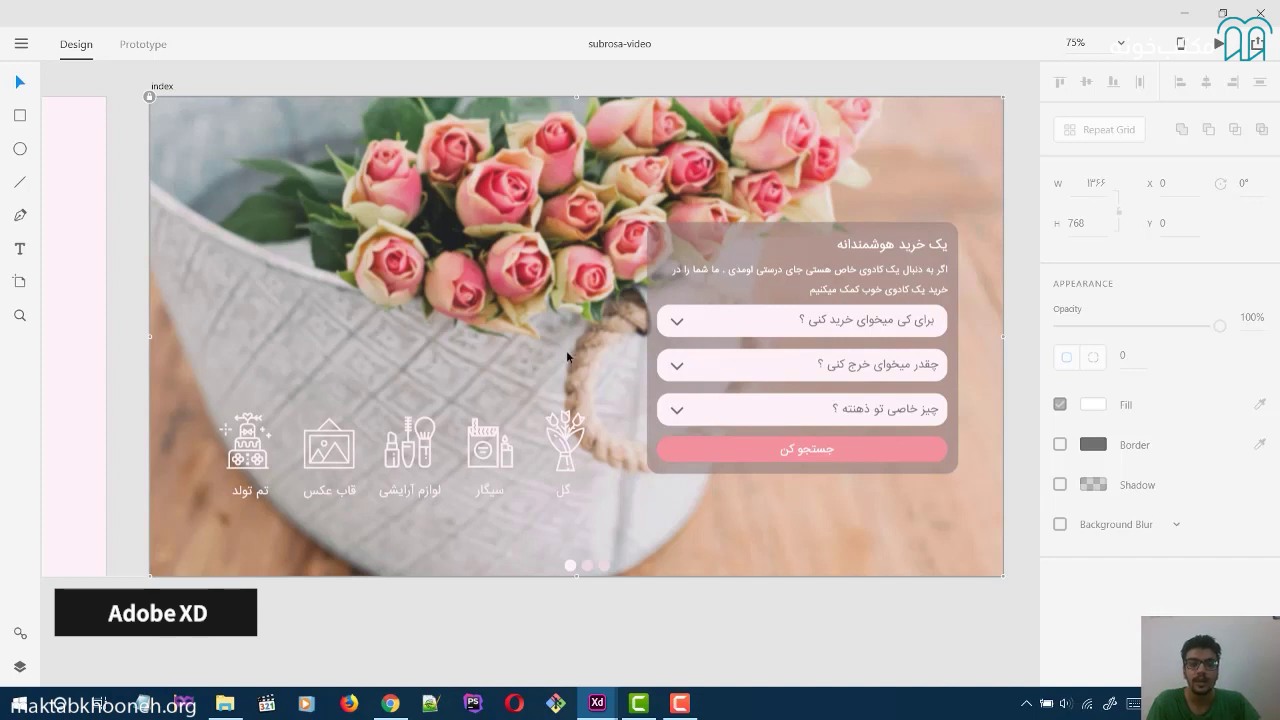
click(157, 110)
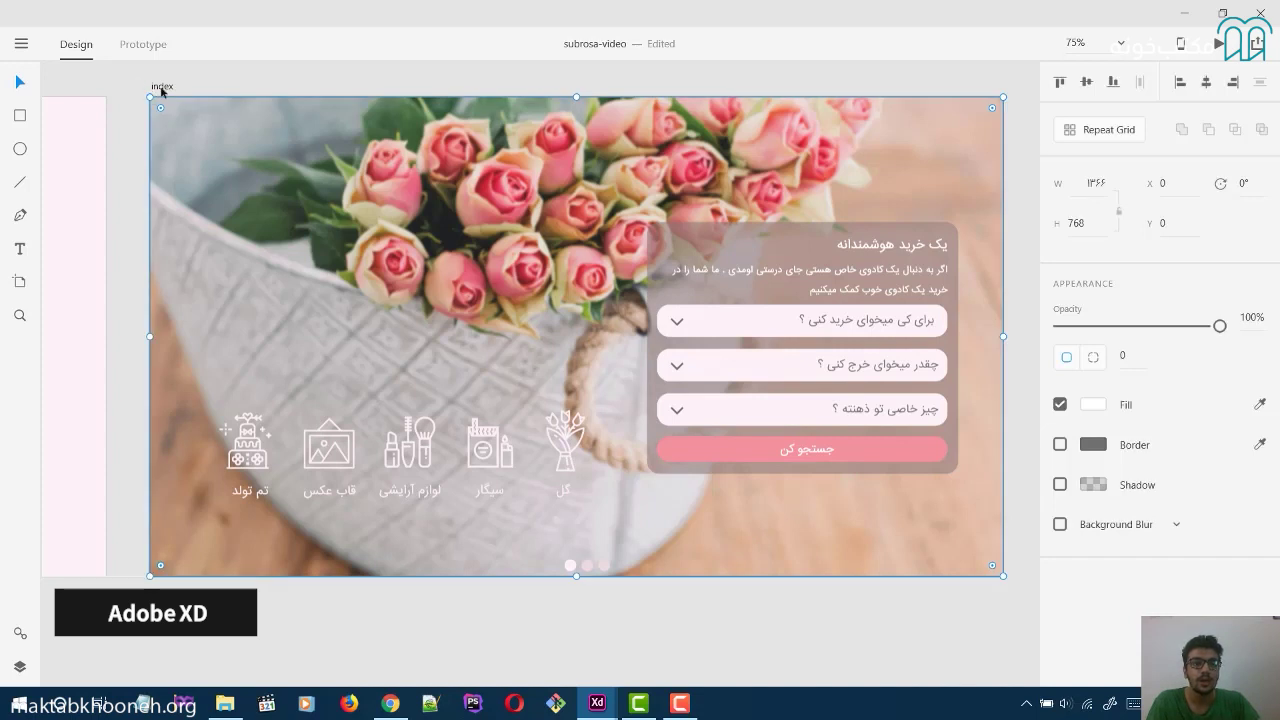
scroll(601, 298, down, 2)
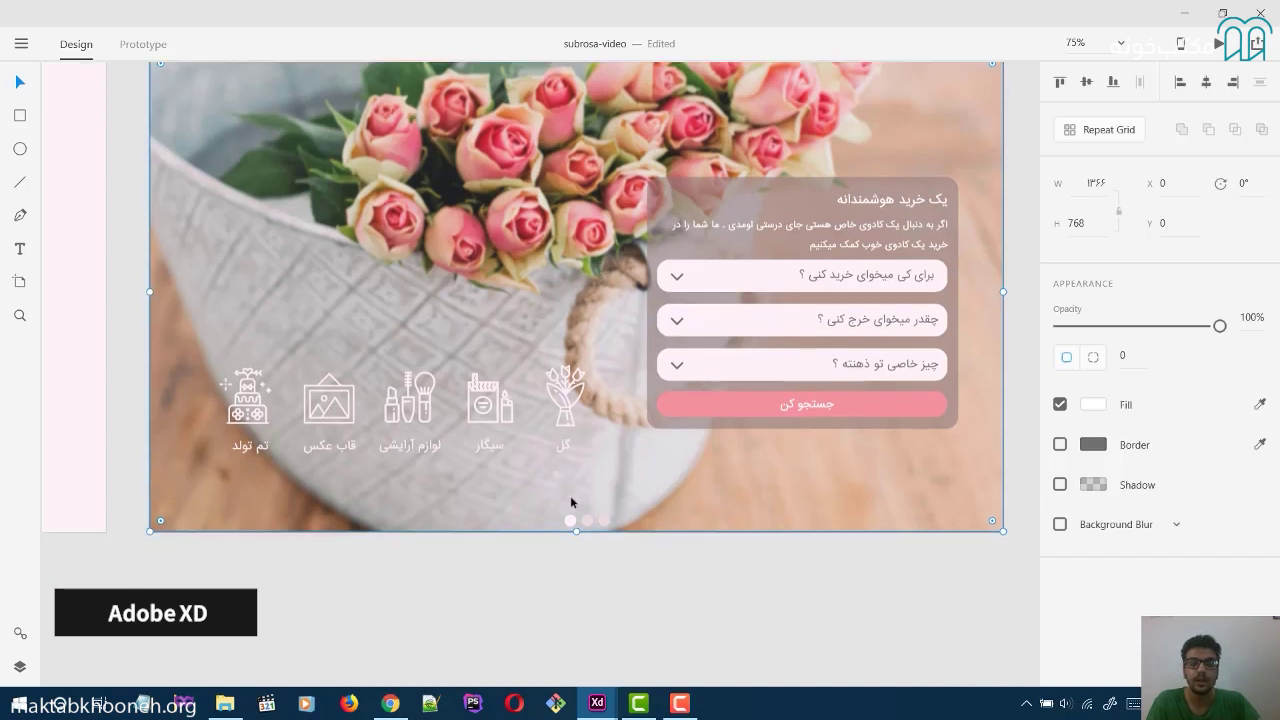
drag(576, 533, 566, 646)
key(ctrl+z)
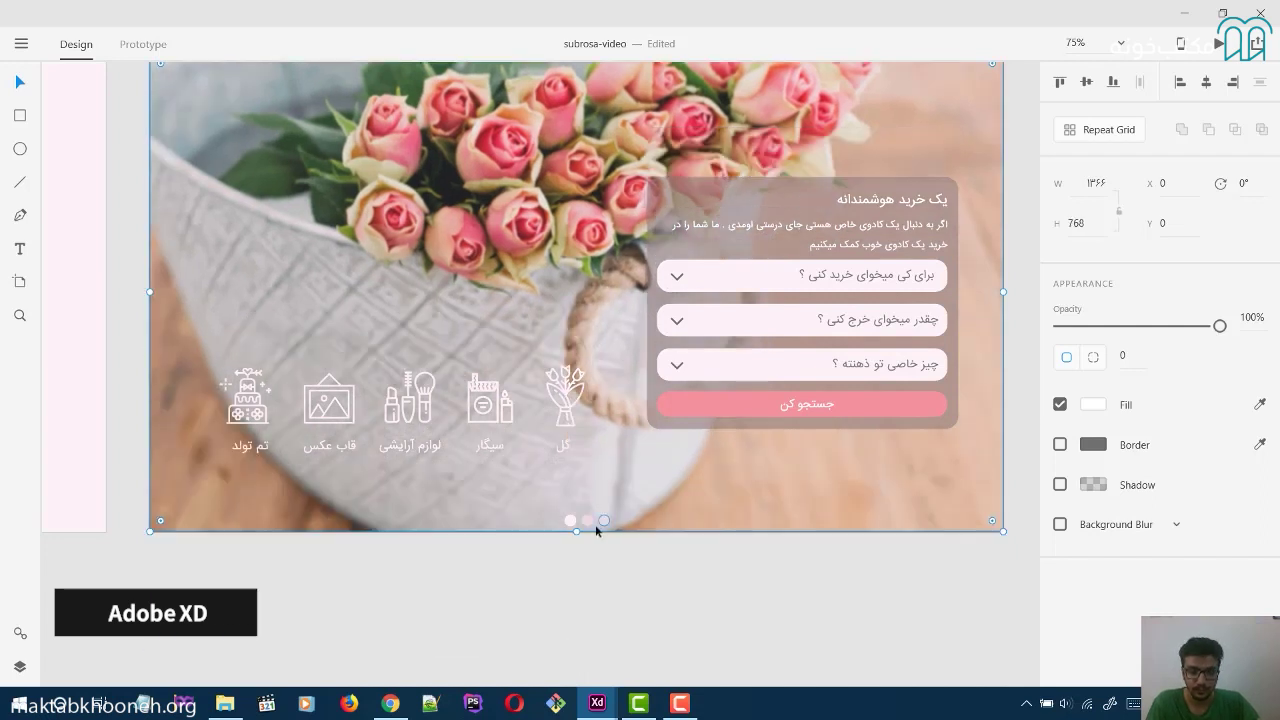
Shorten the index artboard's background photo from its lower edge to about 685 px tall.
drag(575, 531, 583, 480)
click(446, 514)
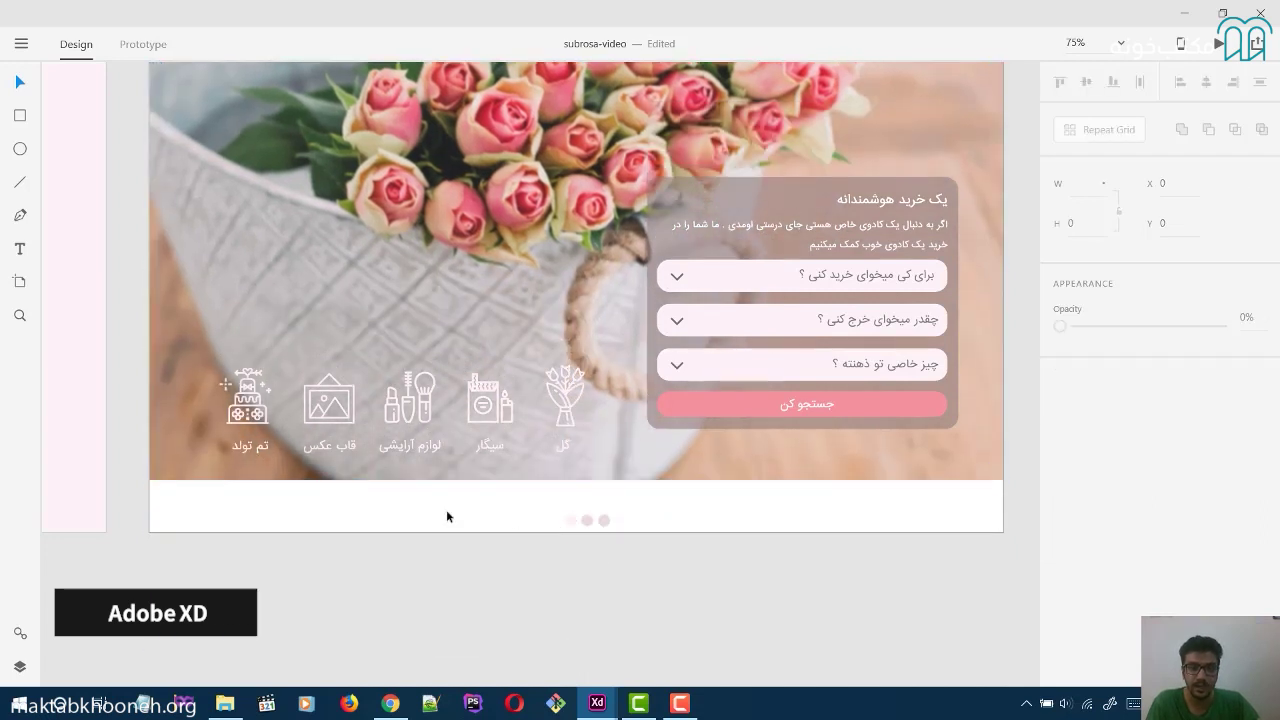
right_click(448, 522)
click(337, 523)
scroll(333, 505, up, 1)
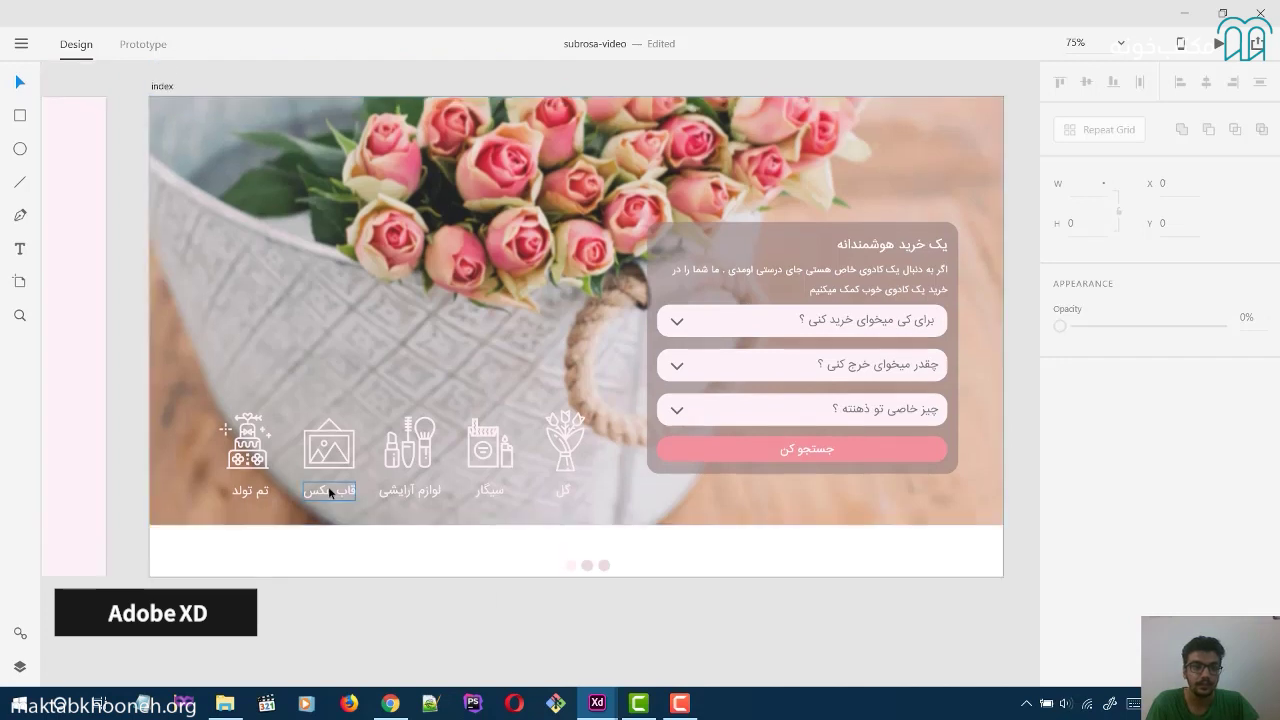
Extend the index artboard downward from its lower edge to a height of about 1264 px.
click(160, 86)
scroll(576, 500, down, 2)
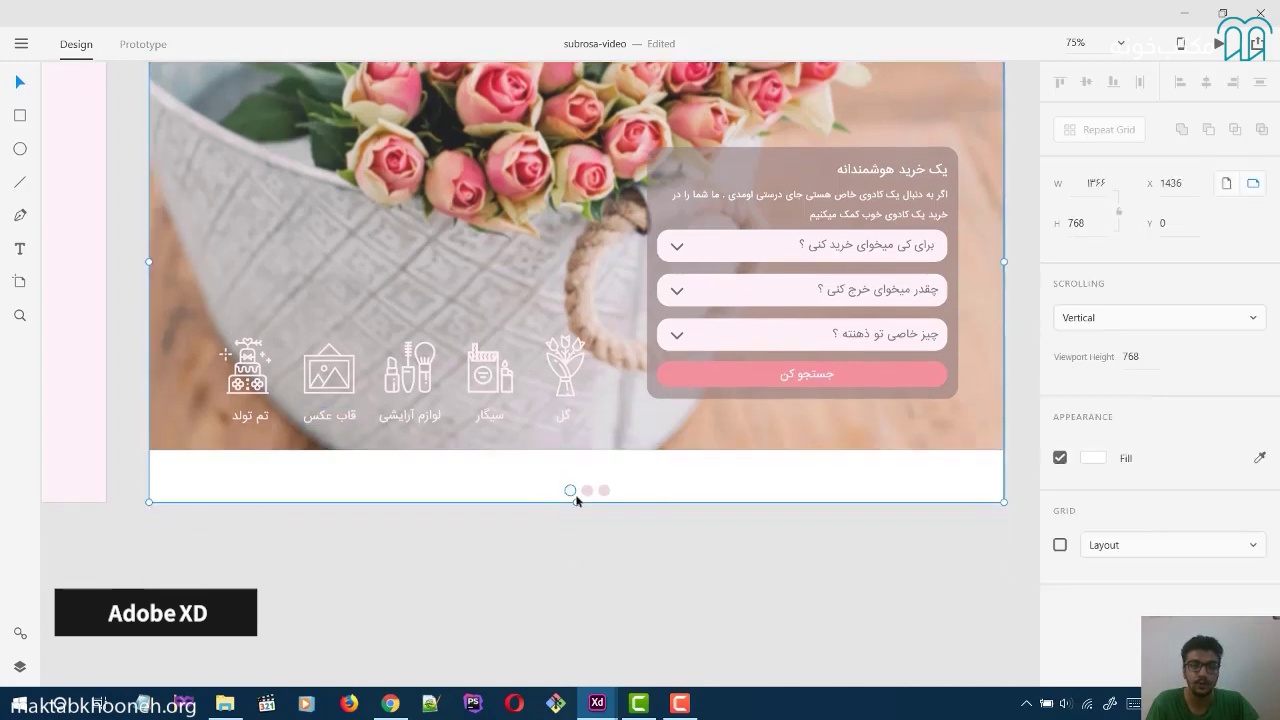
drag(575, 504, 580, 712)
scroll(629, 443, down, 5)
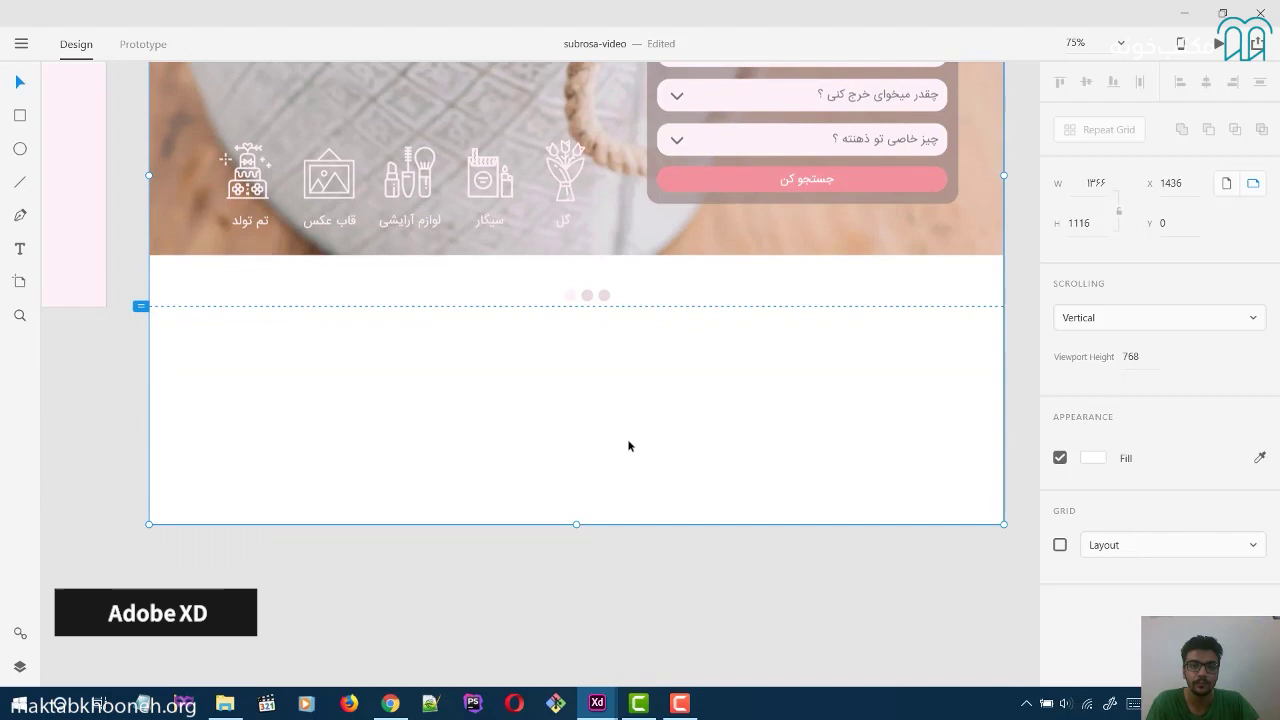
Stretch the background photo's lower edge down to the artboard's viewport line, about 766 px tall.
click(553, 177)
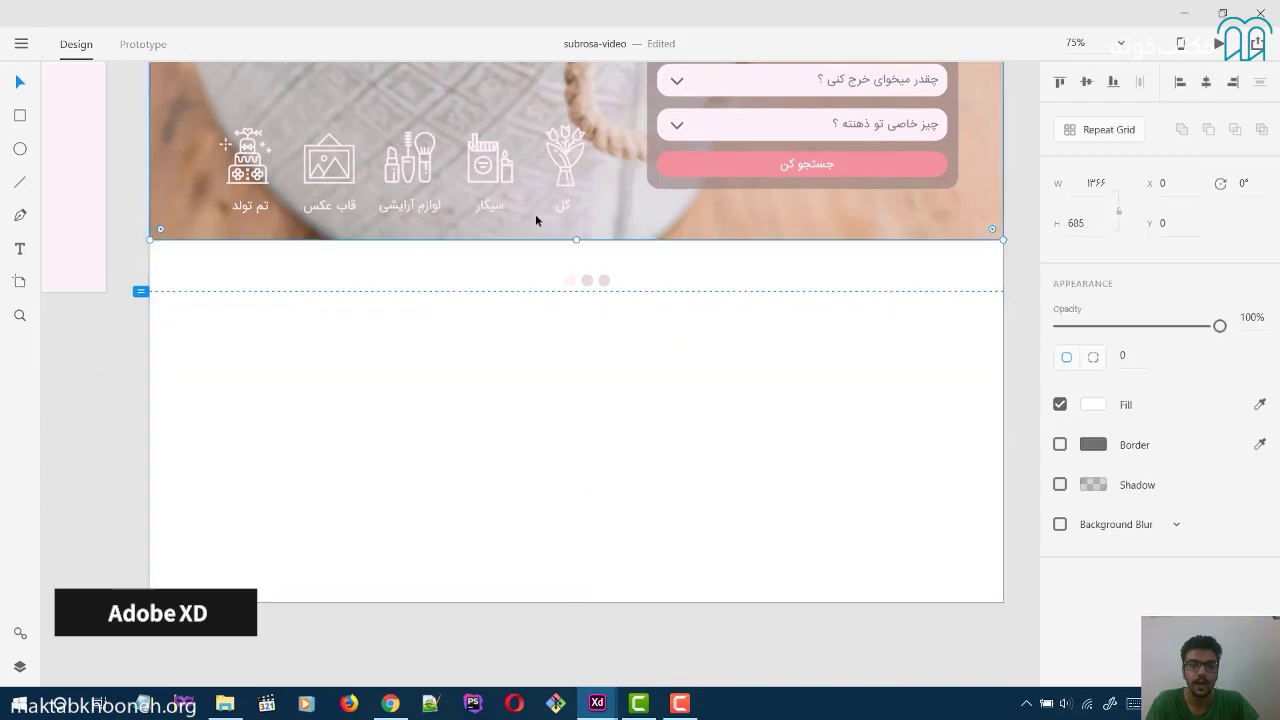
drag(574, 240, 573, 290)
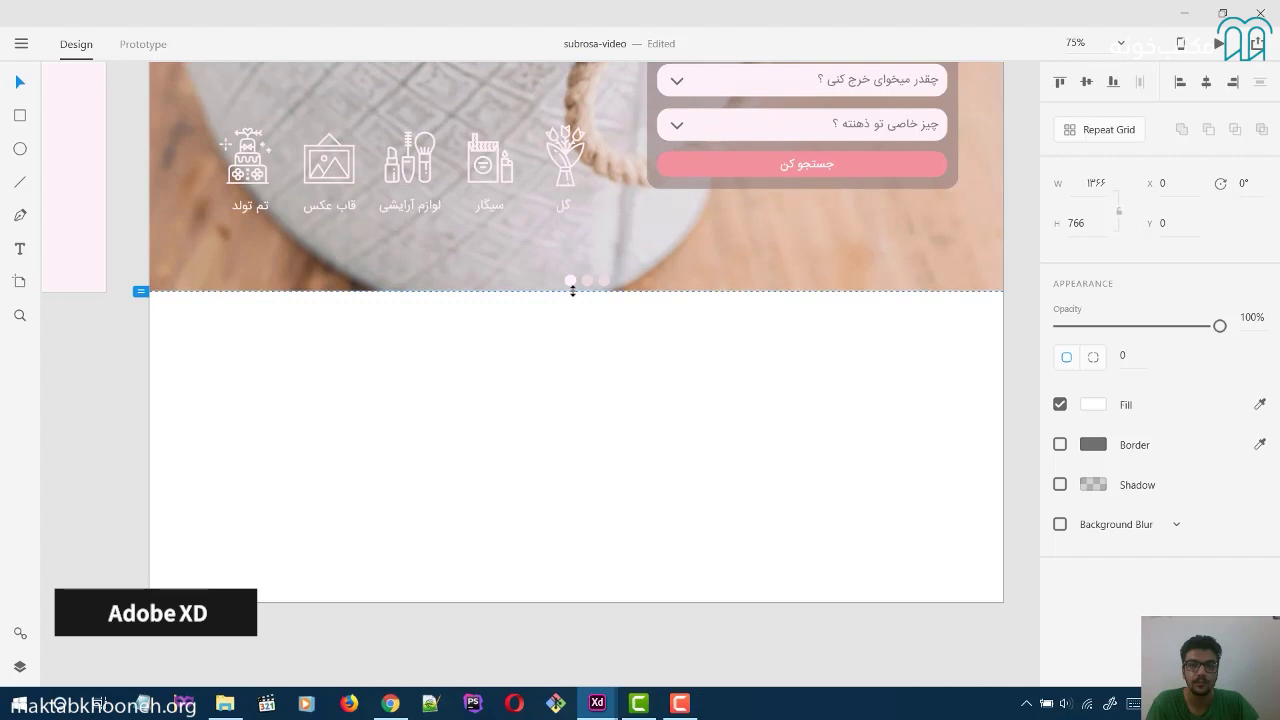
scroll(609, 343, up, 2)
scroll(198, 341, down, 2)
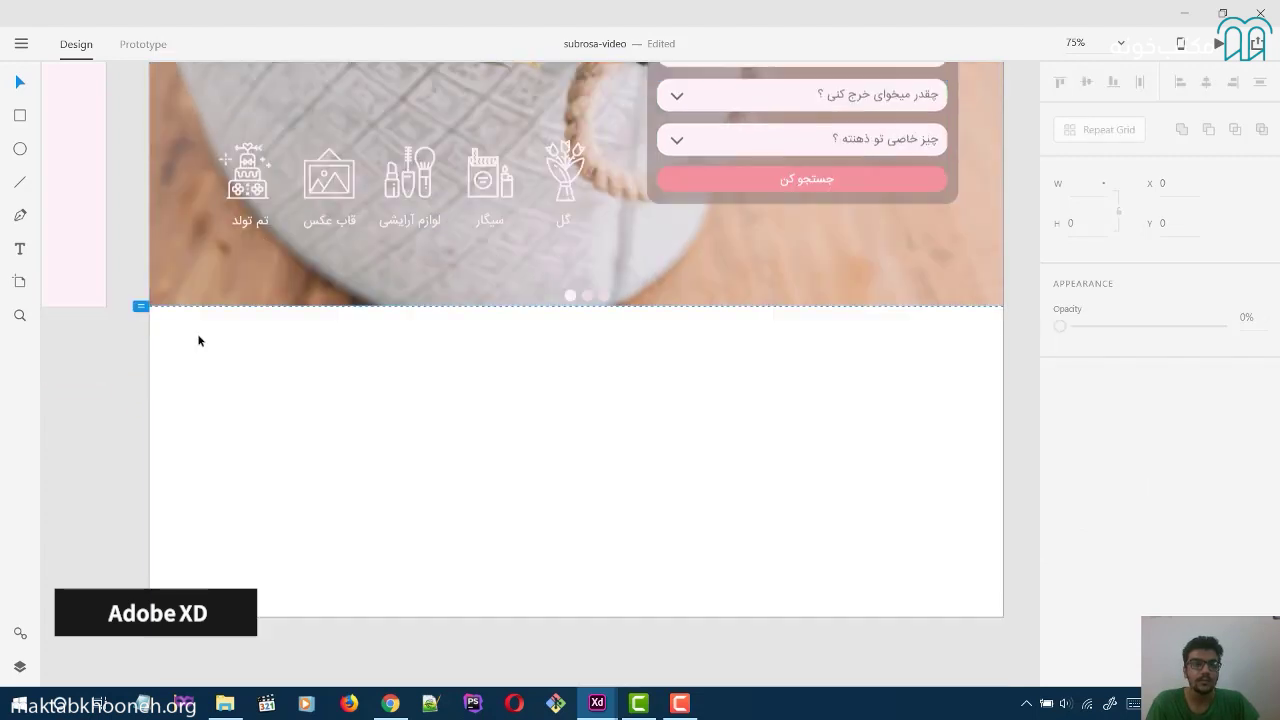
scroll(181, 212, up, 4)
Select the index artboard, switch to the SubRosa - Copy document, and copy its Home Page artboard's fill hex code #FDF4F7.
click(163, 102)
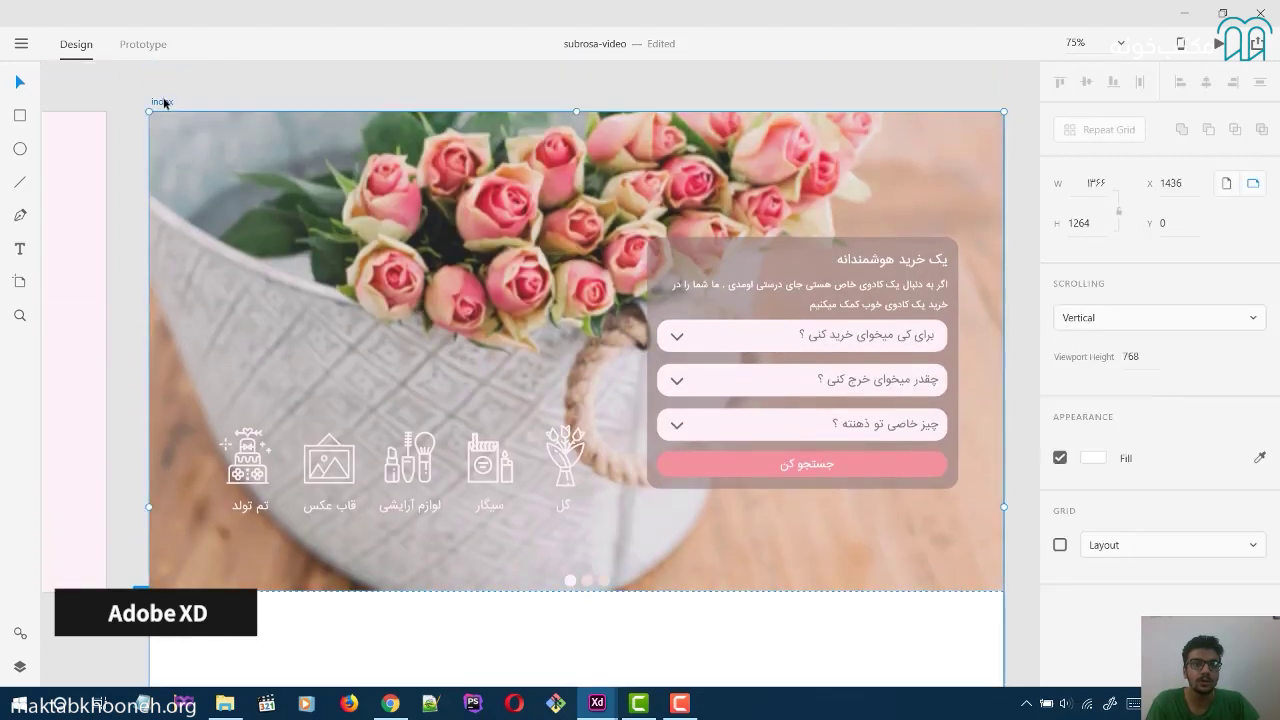
scroll(613, 275, down, 6)
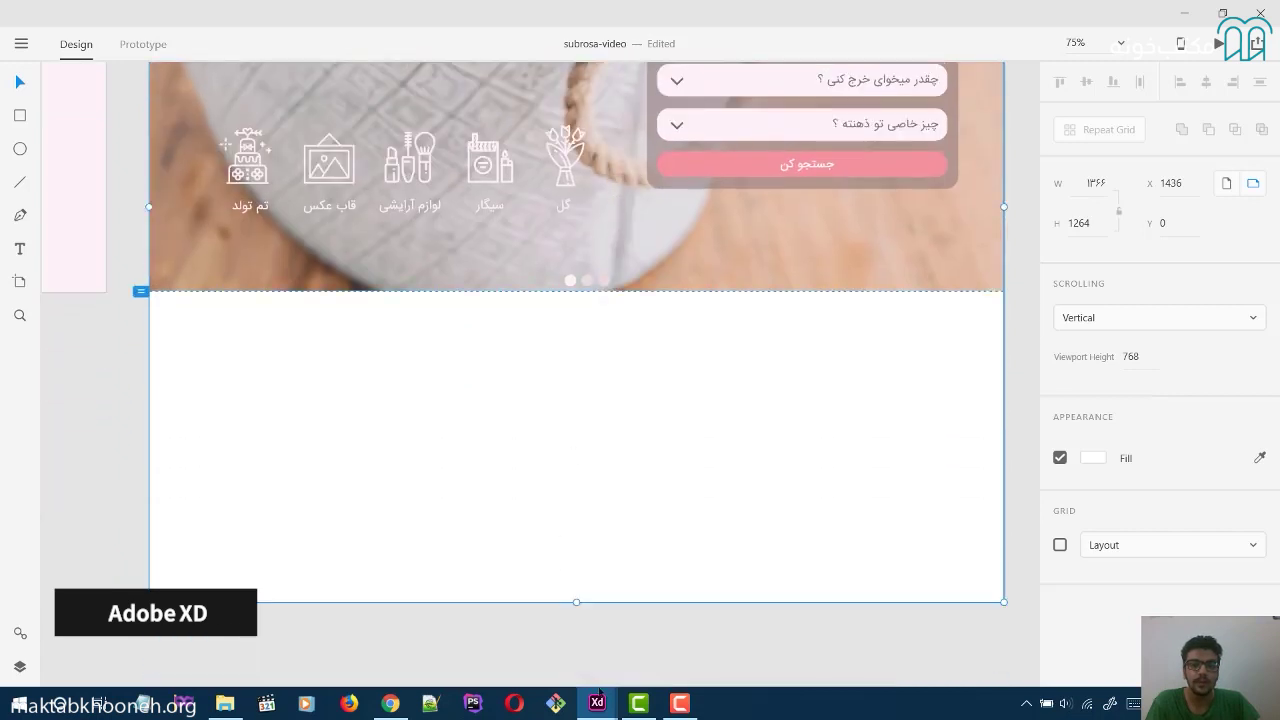
mouse_move(597, 703)
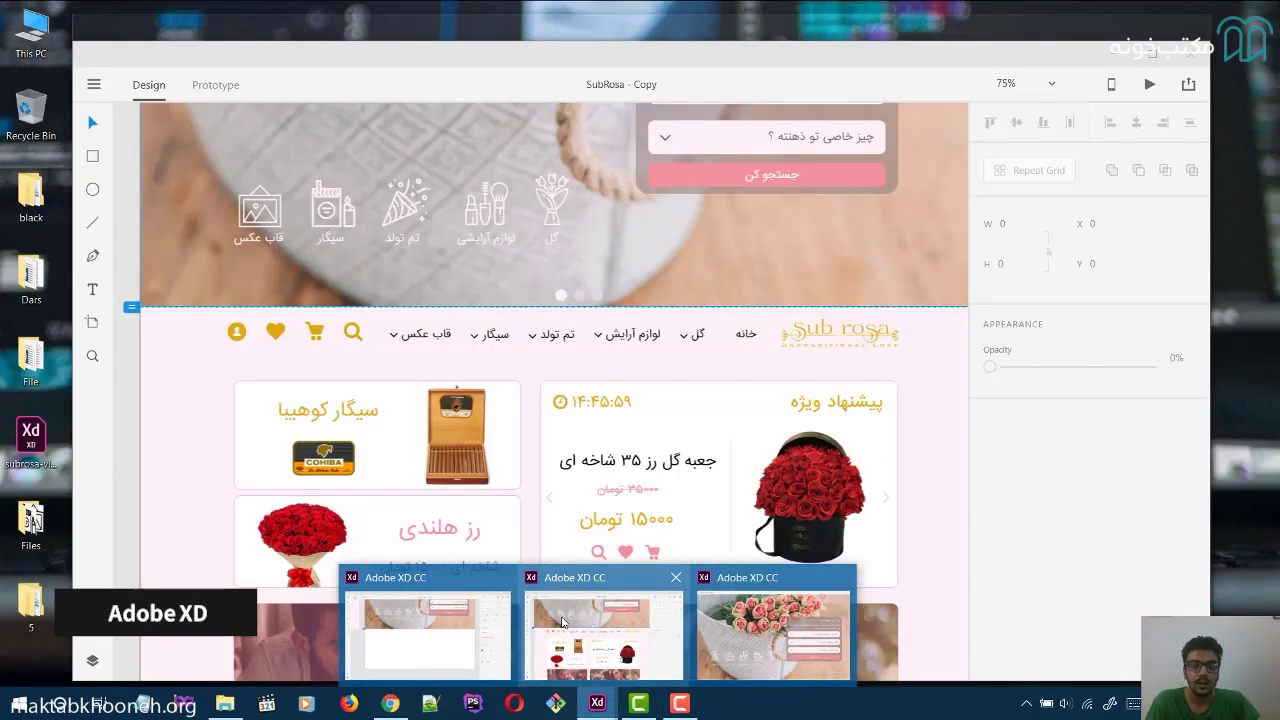
click(562, 622)
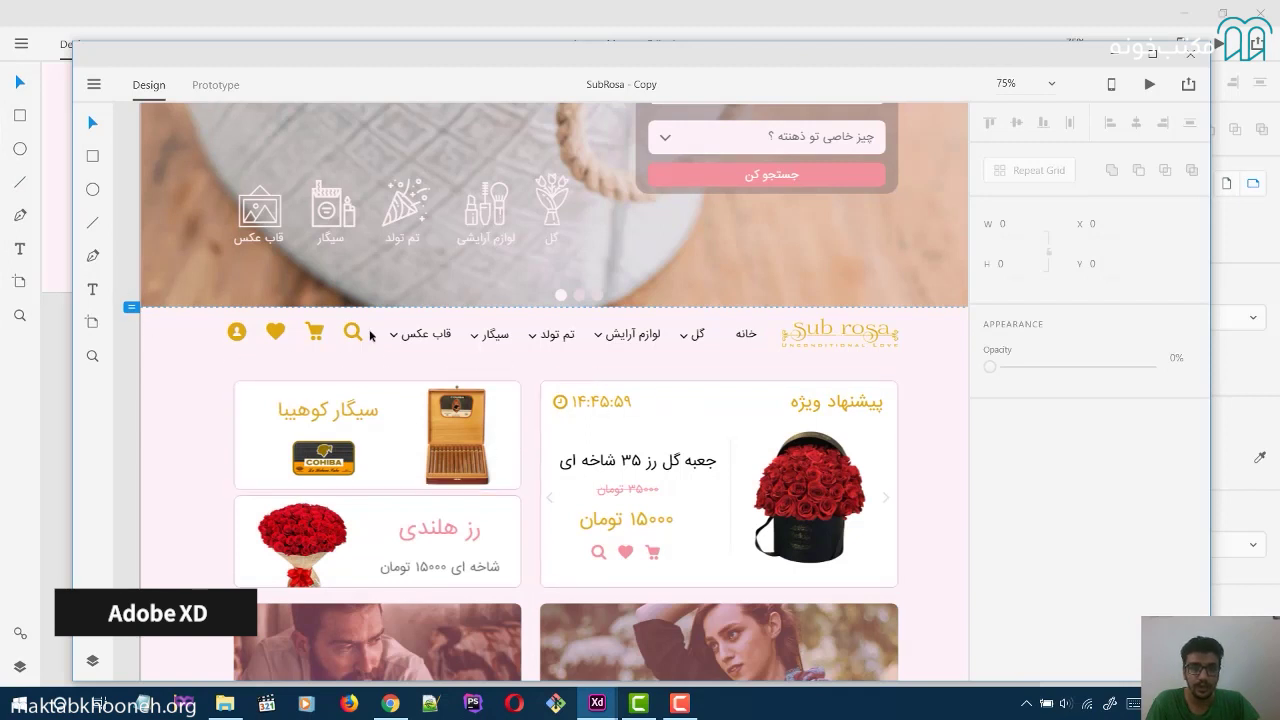
scroll(320, 341, up, 2)
scroll(320, 341, up, 6)
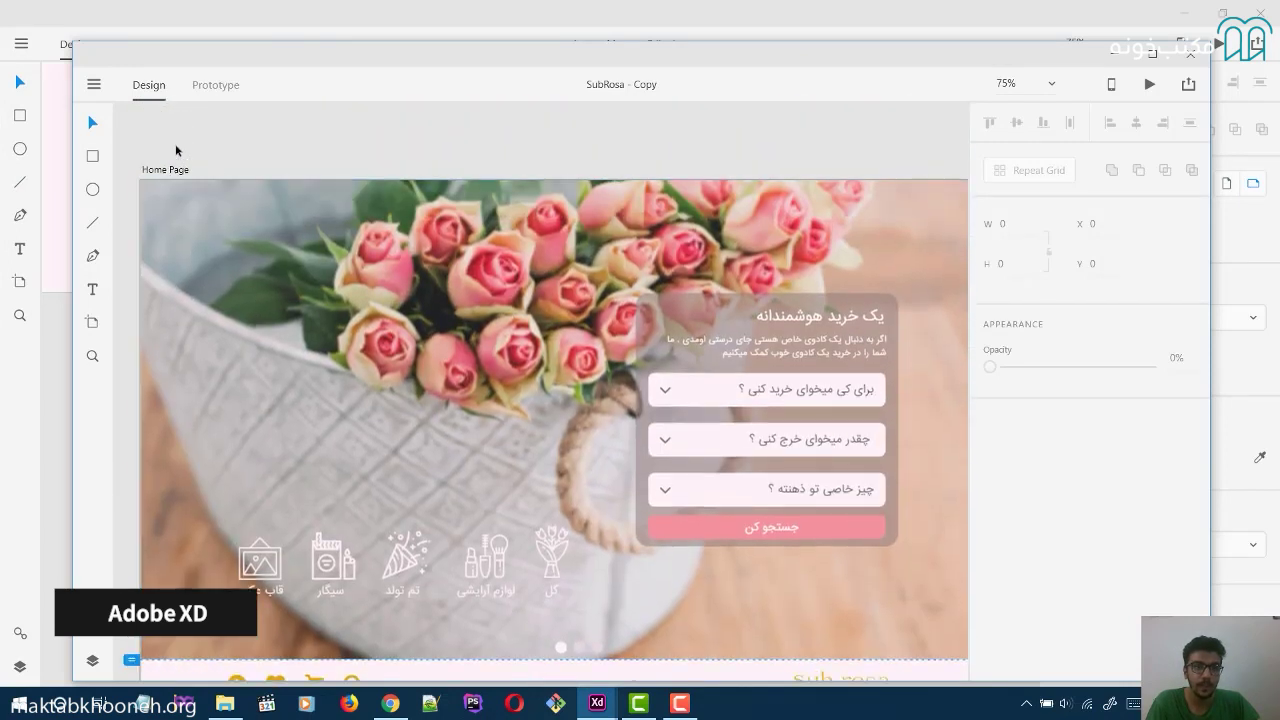
click(172, 172)
click(1021, 498)
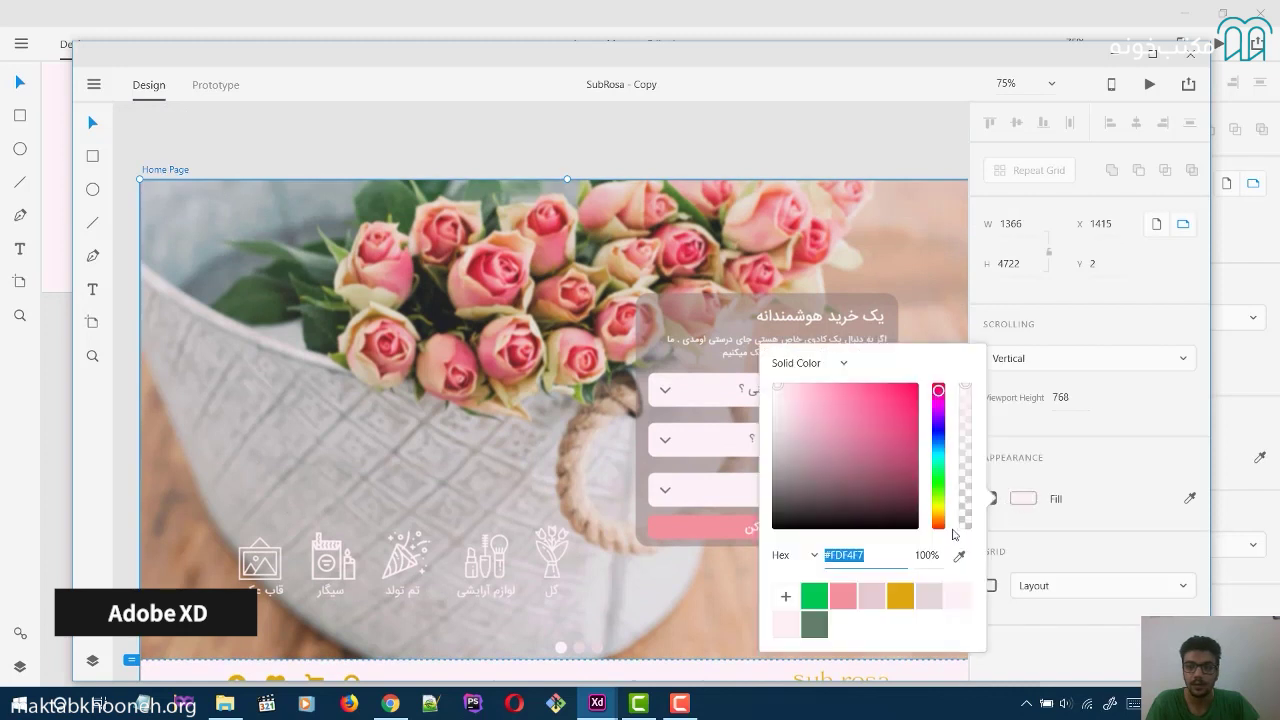
right_click(858, 556)
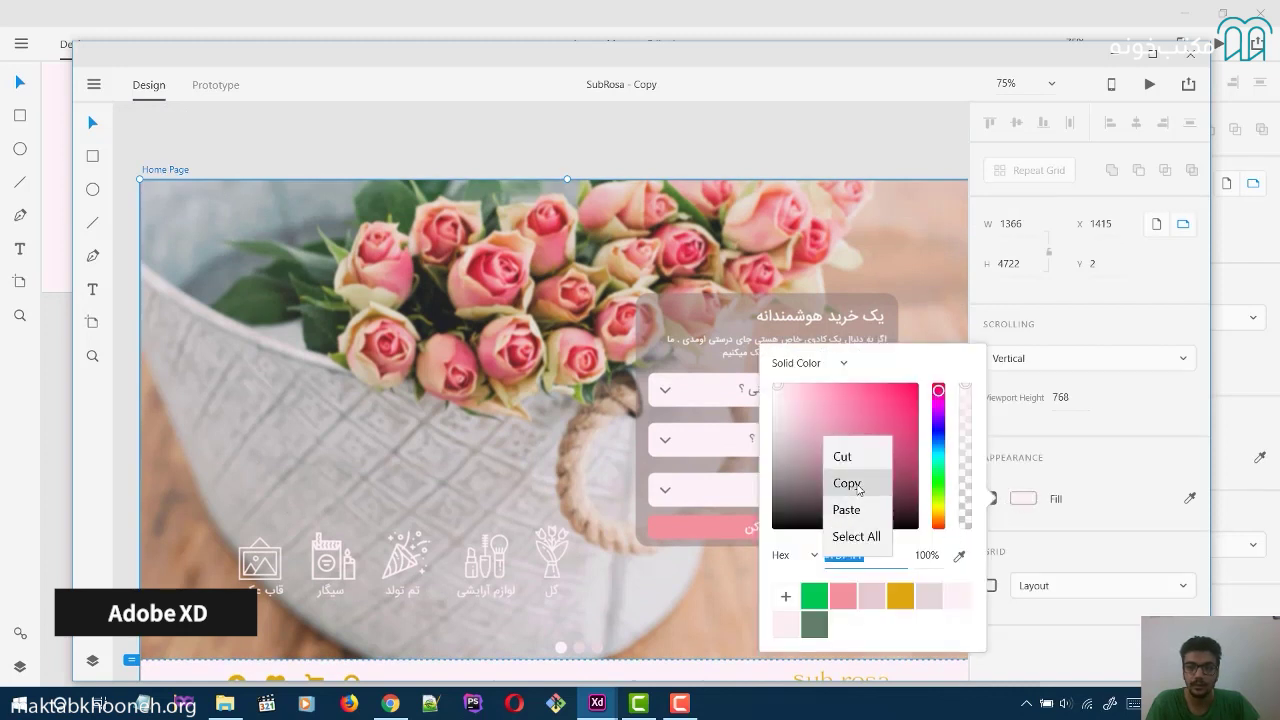
click(842, 480)
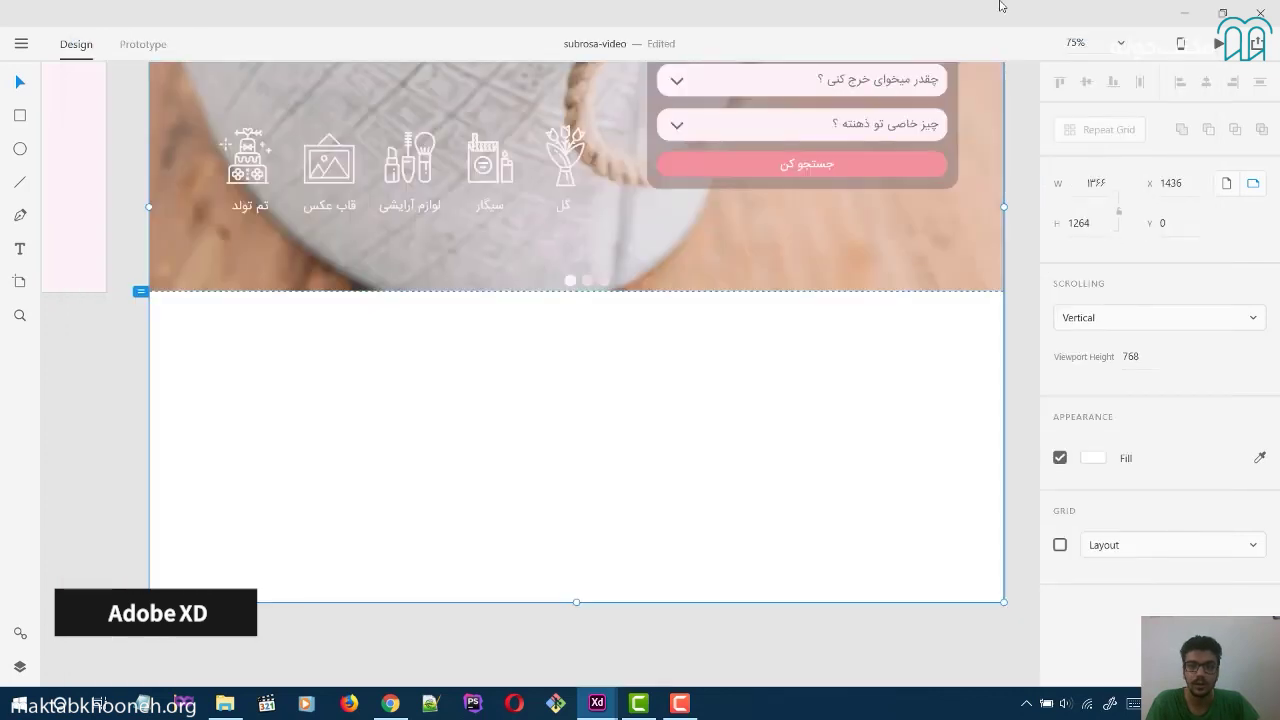
Return to the subrosa-video document and set the index artboard's fill to the copied colour #FDF4F7.
scroll(643, 366, up, 5)
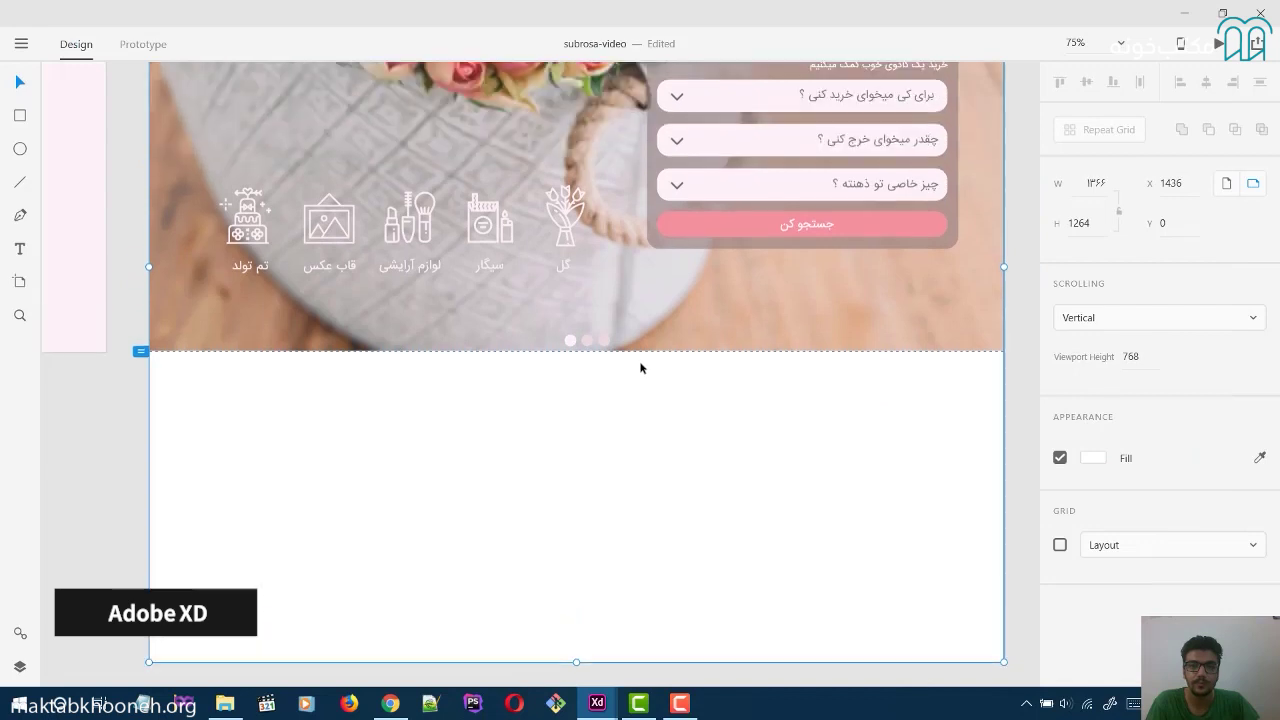
click(1093, 458)
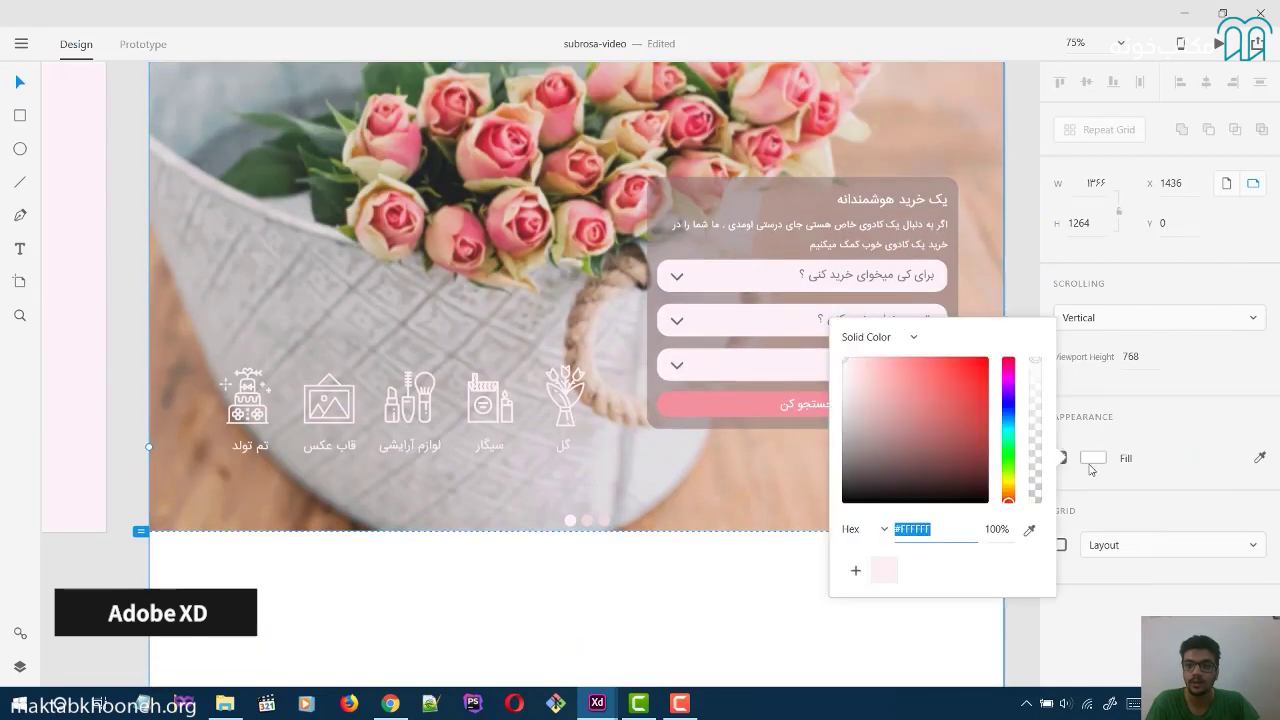
right_click(929, 540)
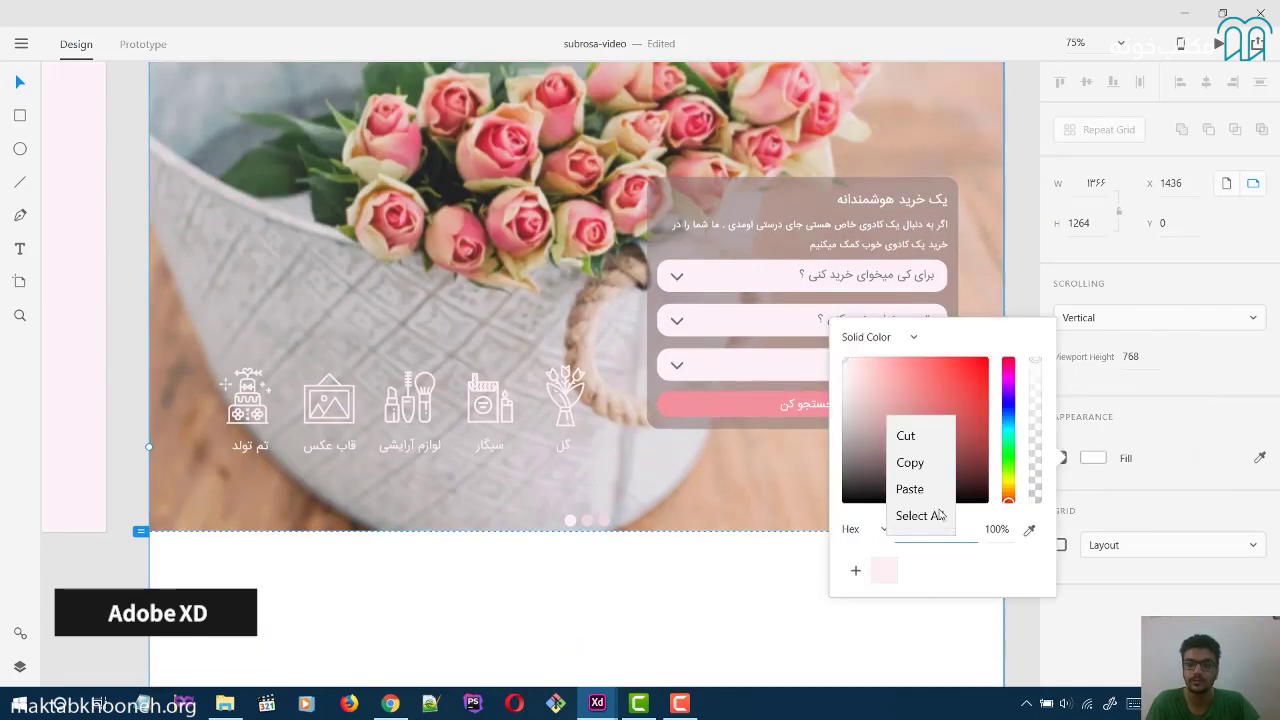
click(923, 490)
key(Return)
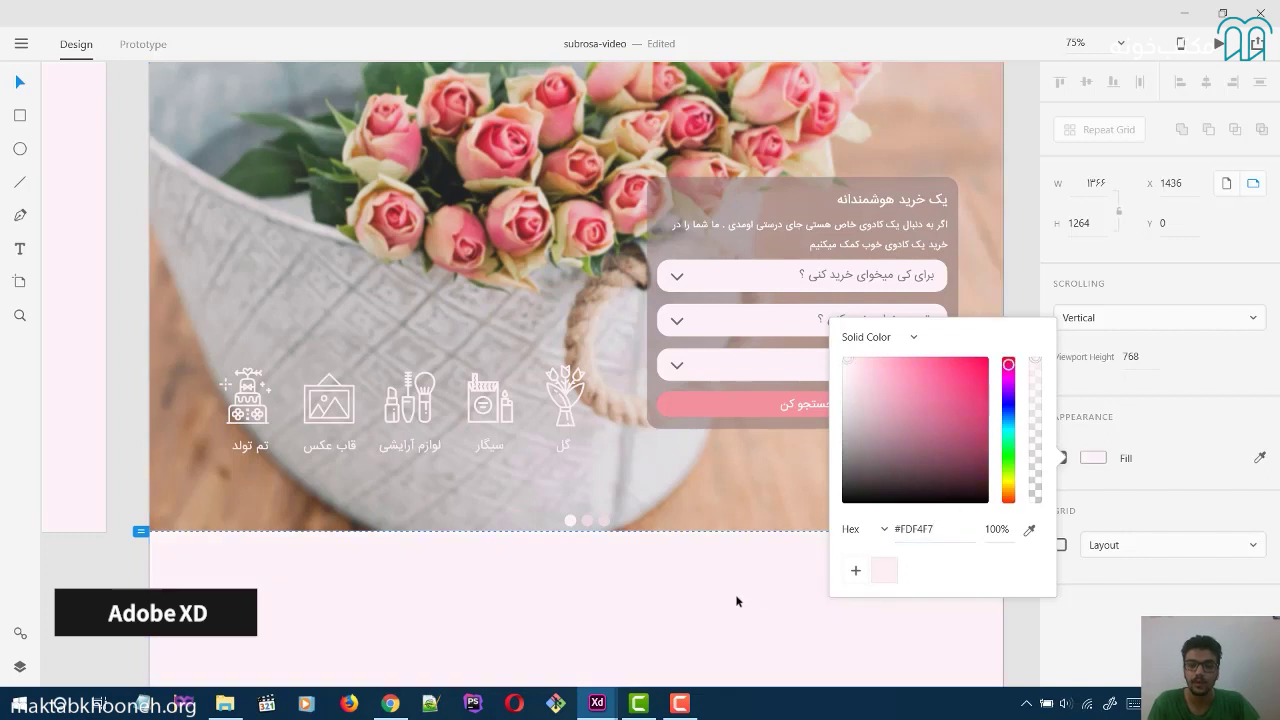
click(651, 494)
Turn on the 12-column layout grid for the index artboard.
scroll(660, 465, down, 4)
scroll(757, 424, down, 2)
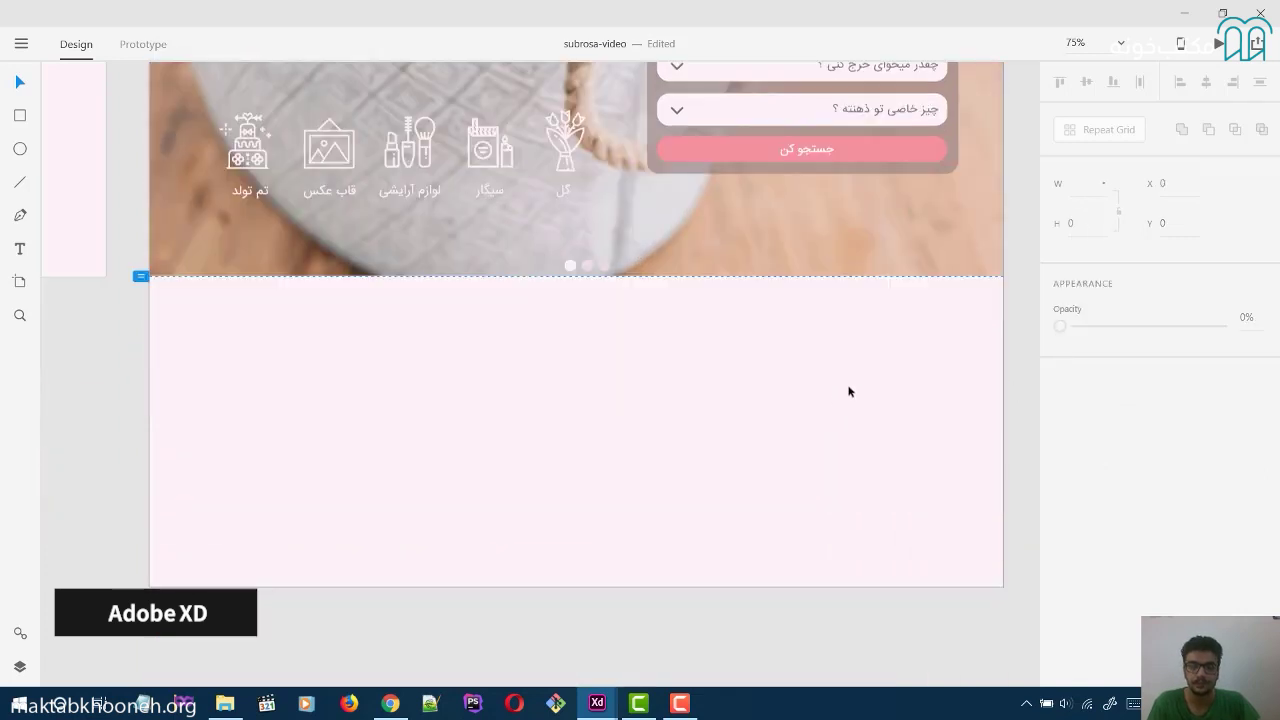
scroll(692, 342, up, 1)
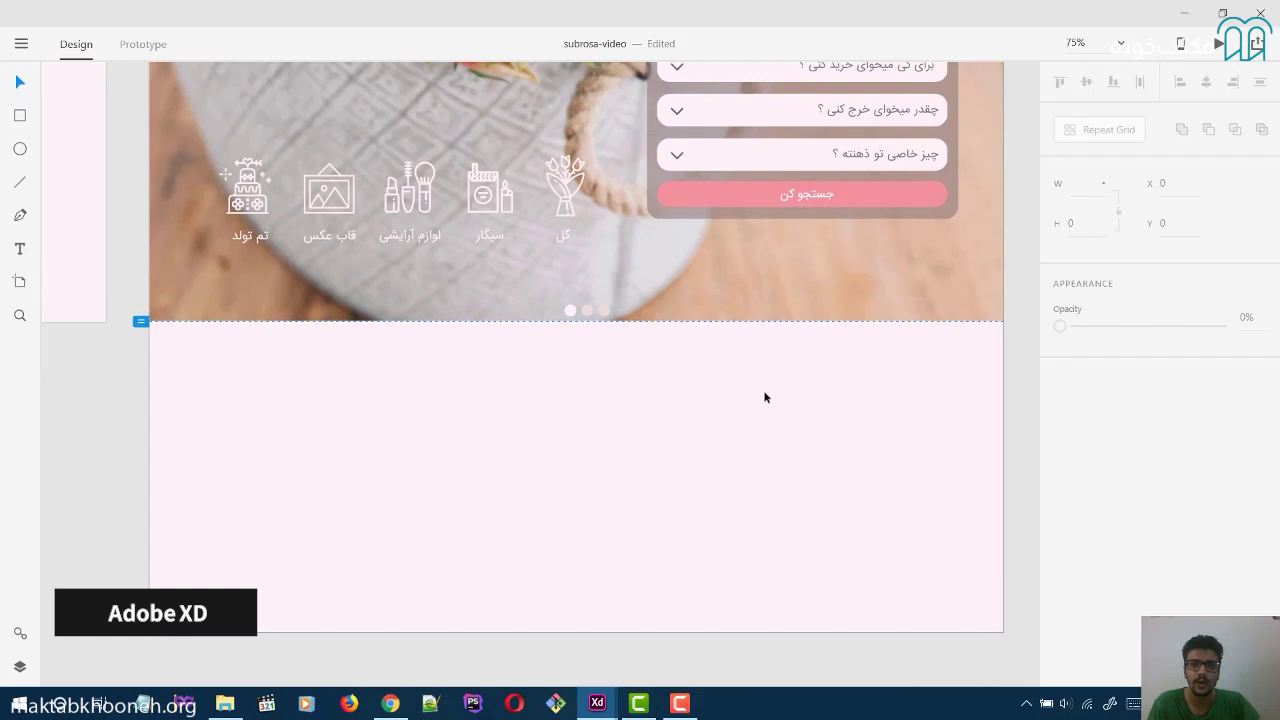
scroll(765, 397, up, 2)
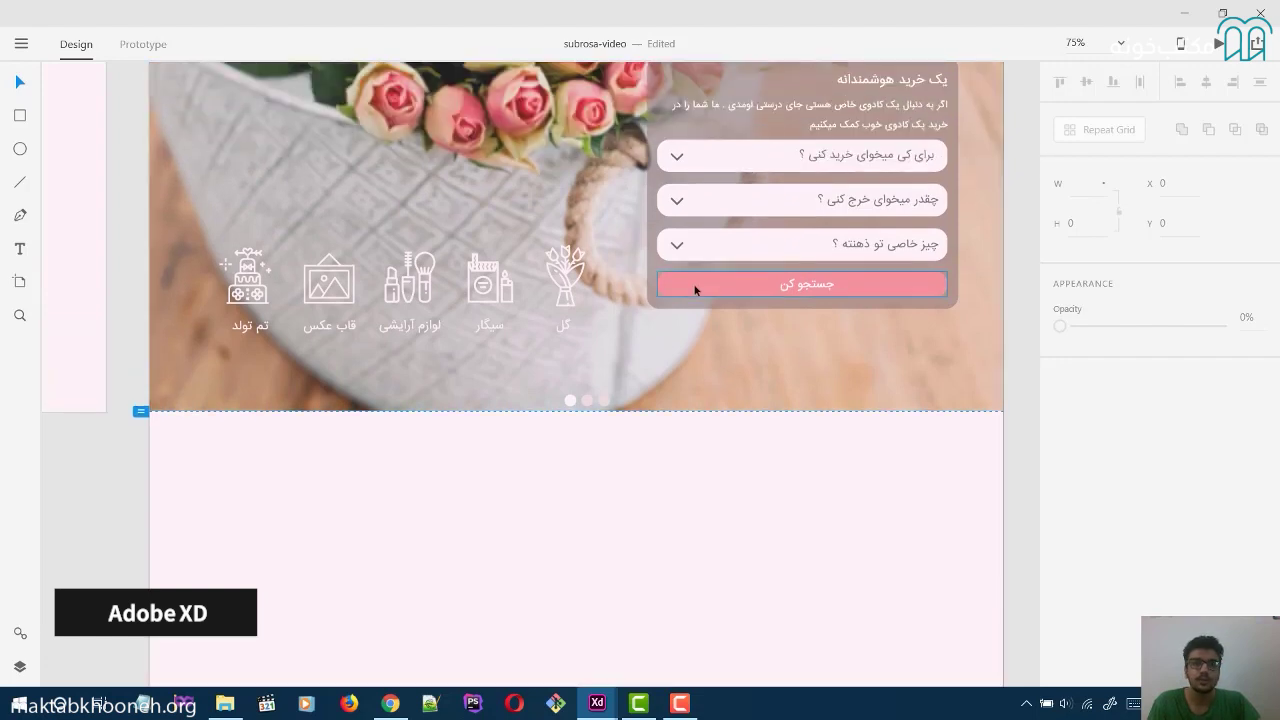
scroll(709, 265, up, 2)
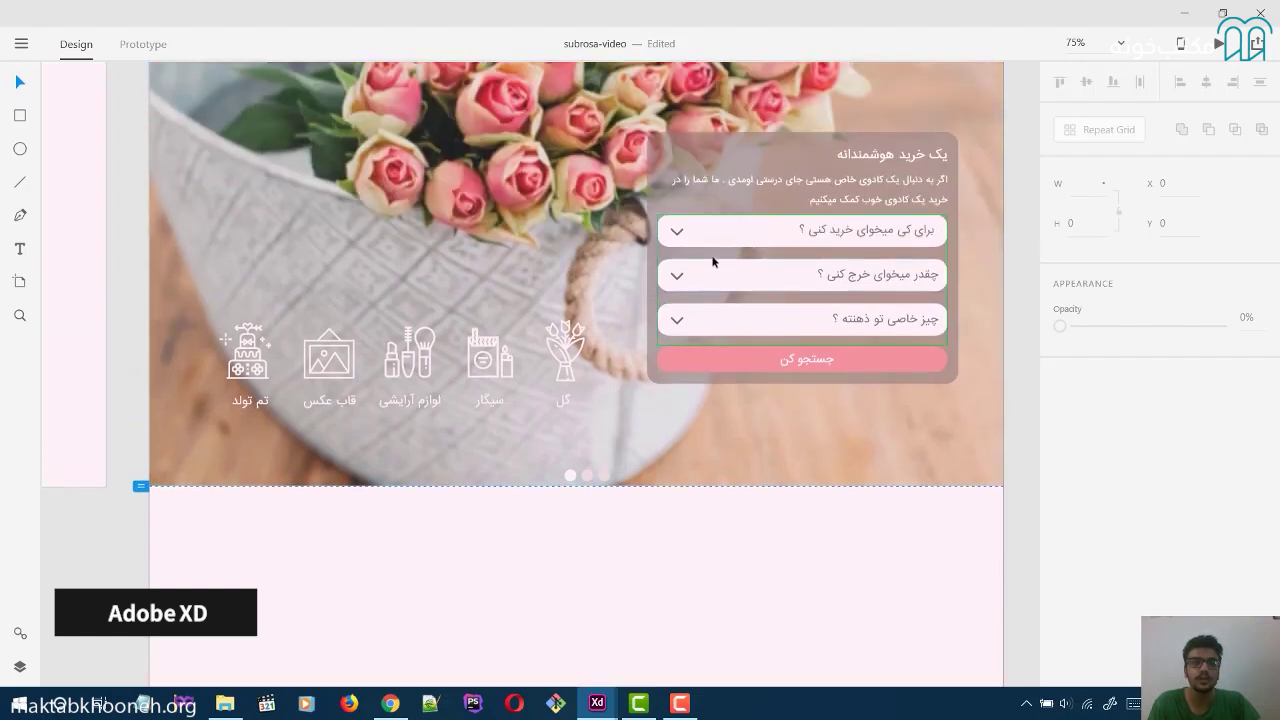
scroll(366, 238, up, 3)
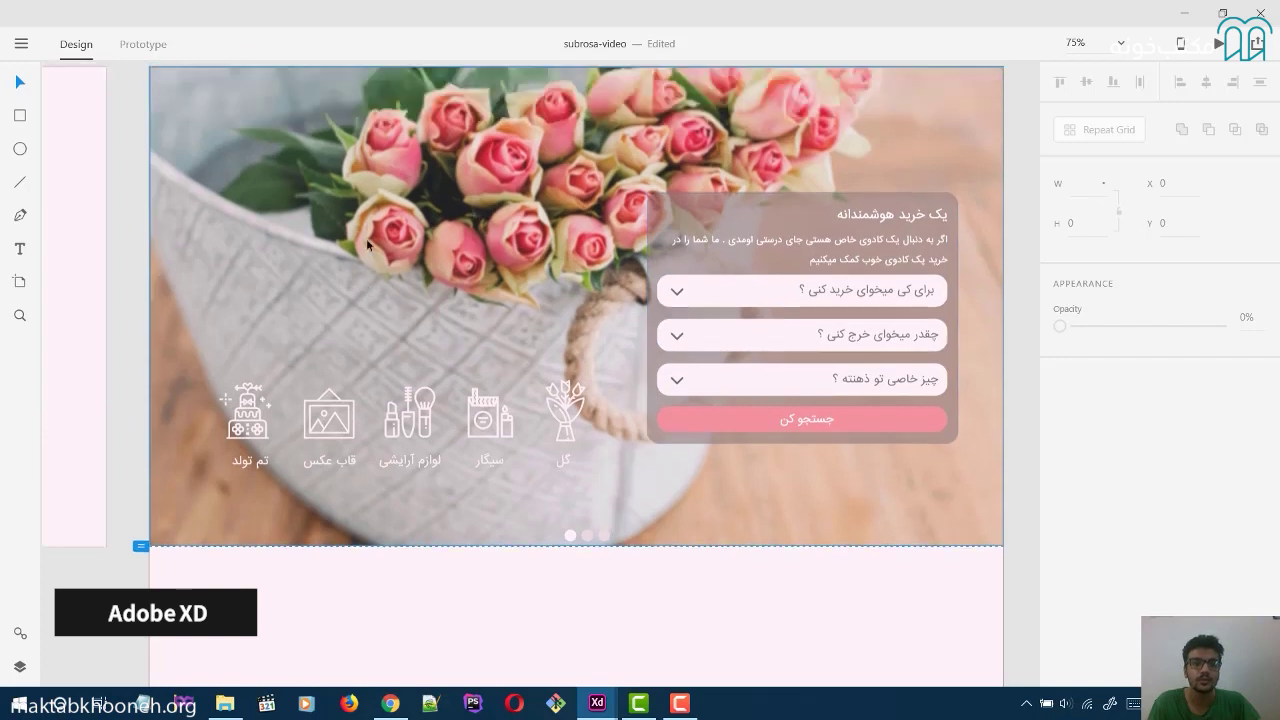
click(161, 118)
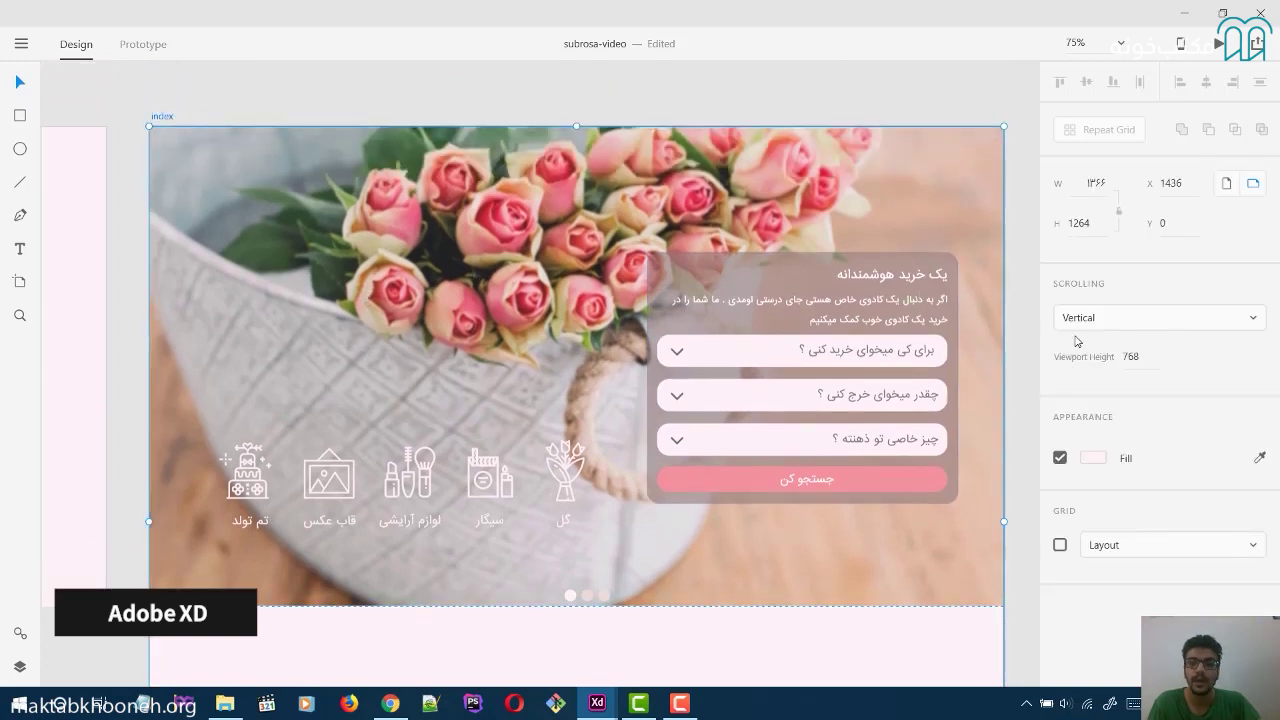
scroll(563, 294, down, 3)
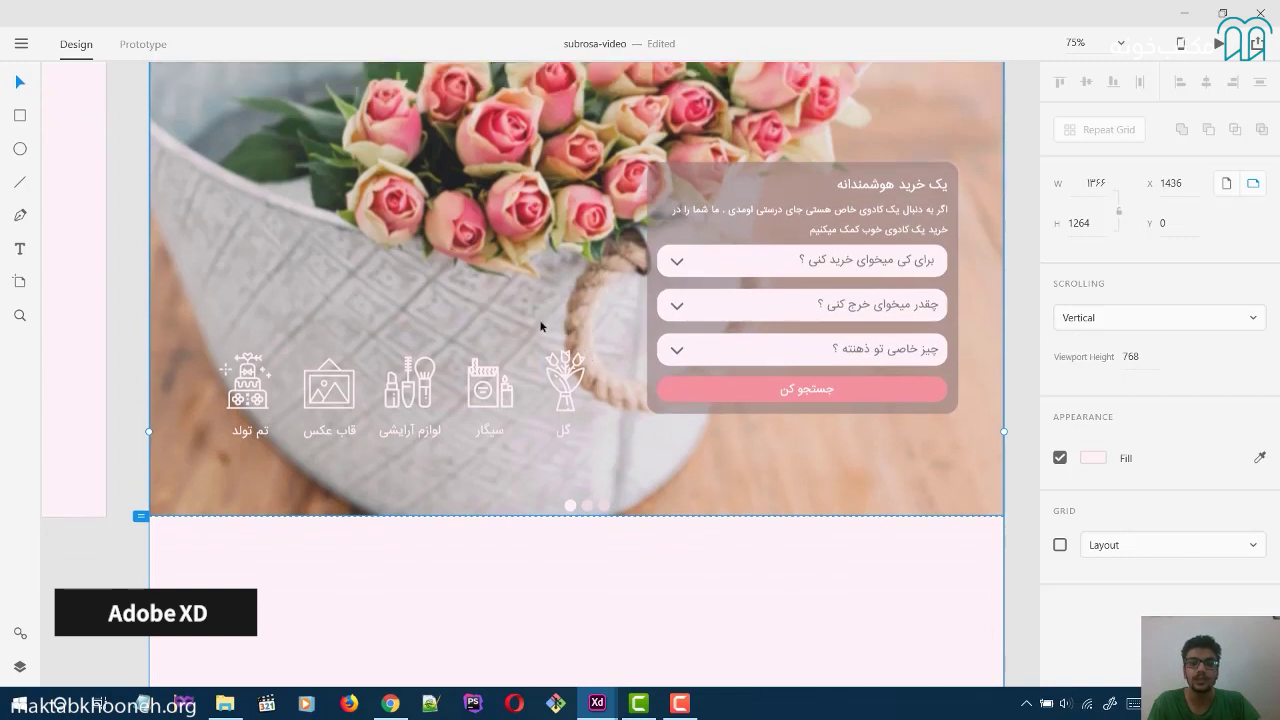
scroll(545, 328, up, 3)
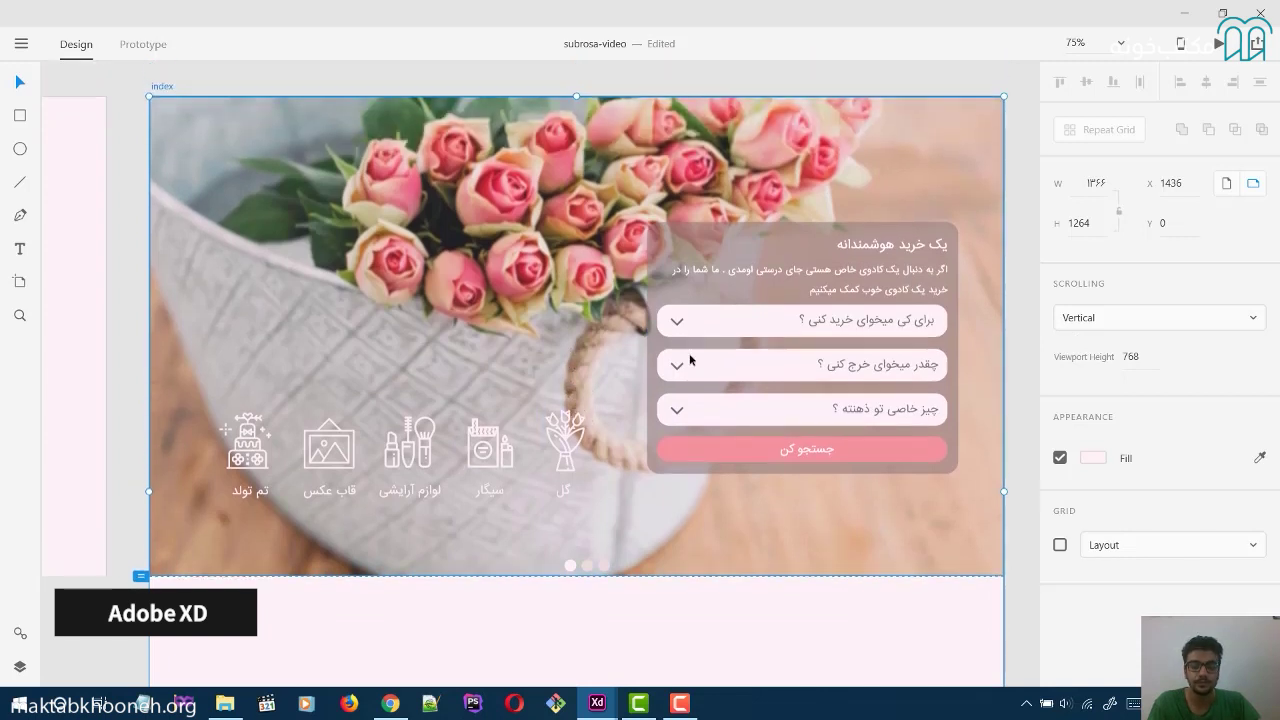
click(1060, 545)
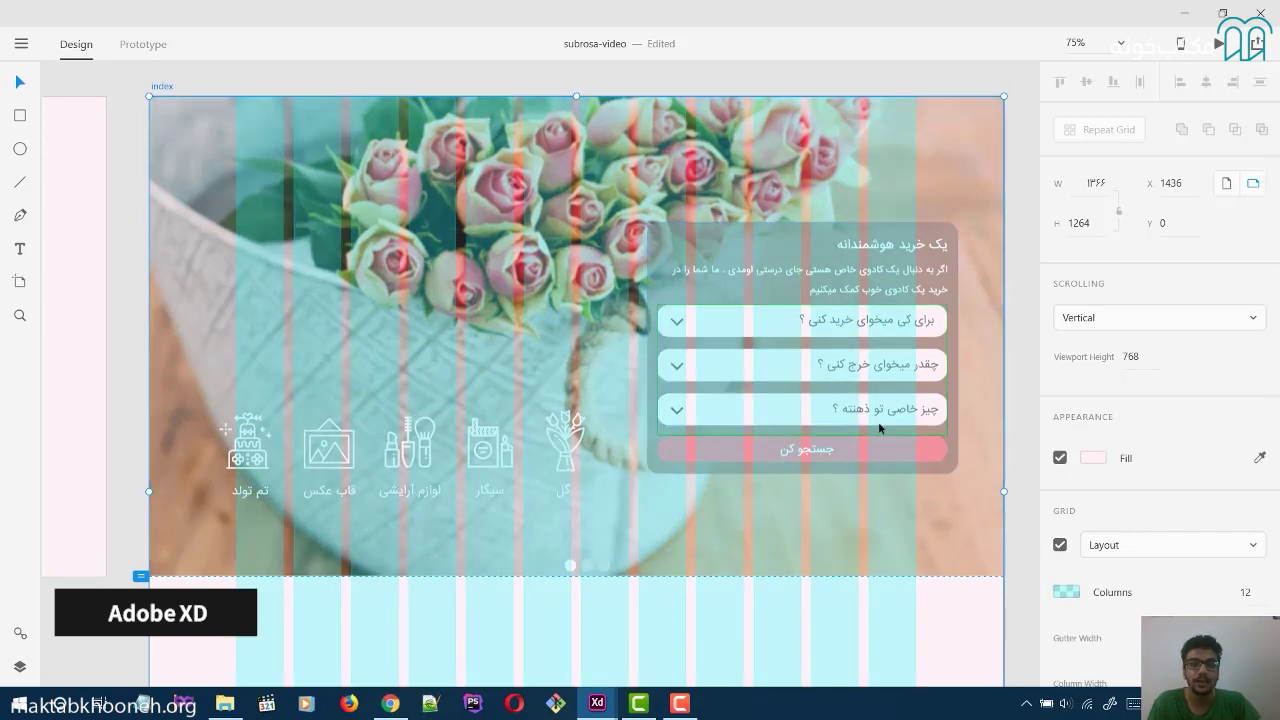
scroll(877, 404, down, 2)
scroll(877, 402, down, 3)
scroll(877, 402, up, 2)
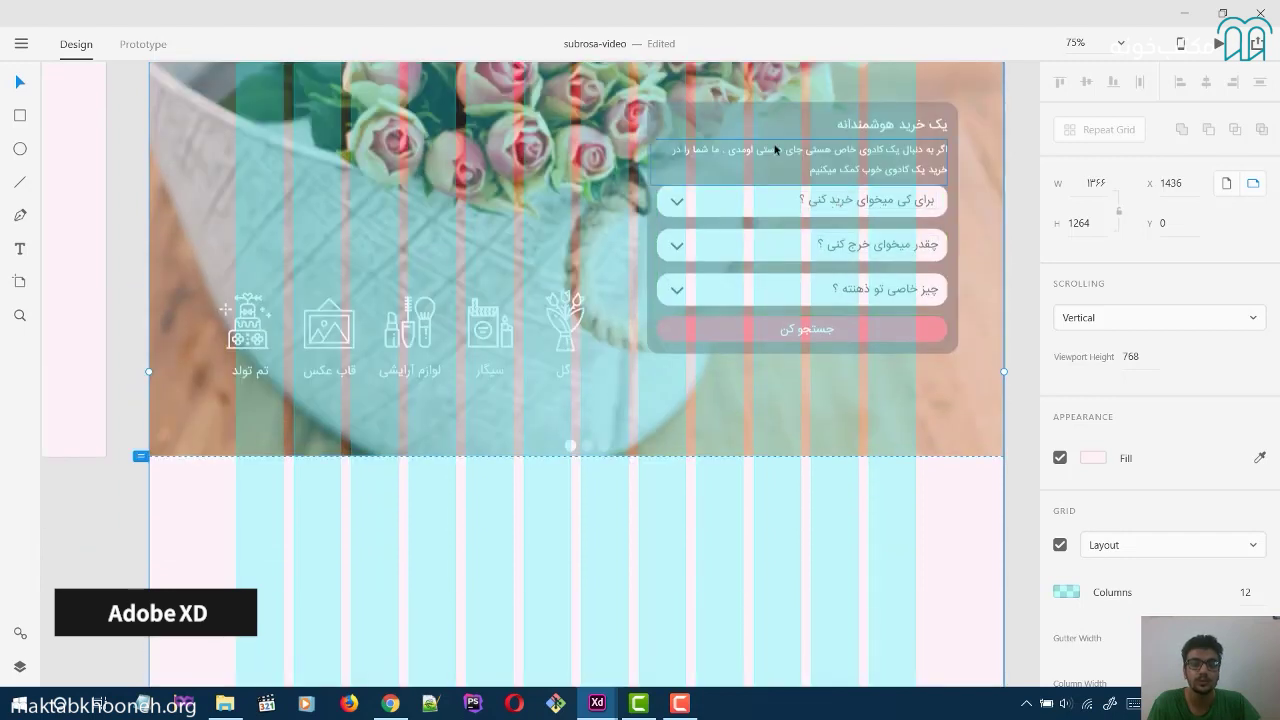
scroll(790, 205, up, 2)
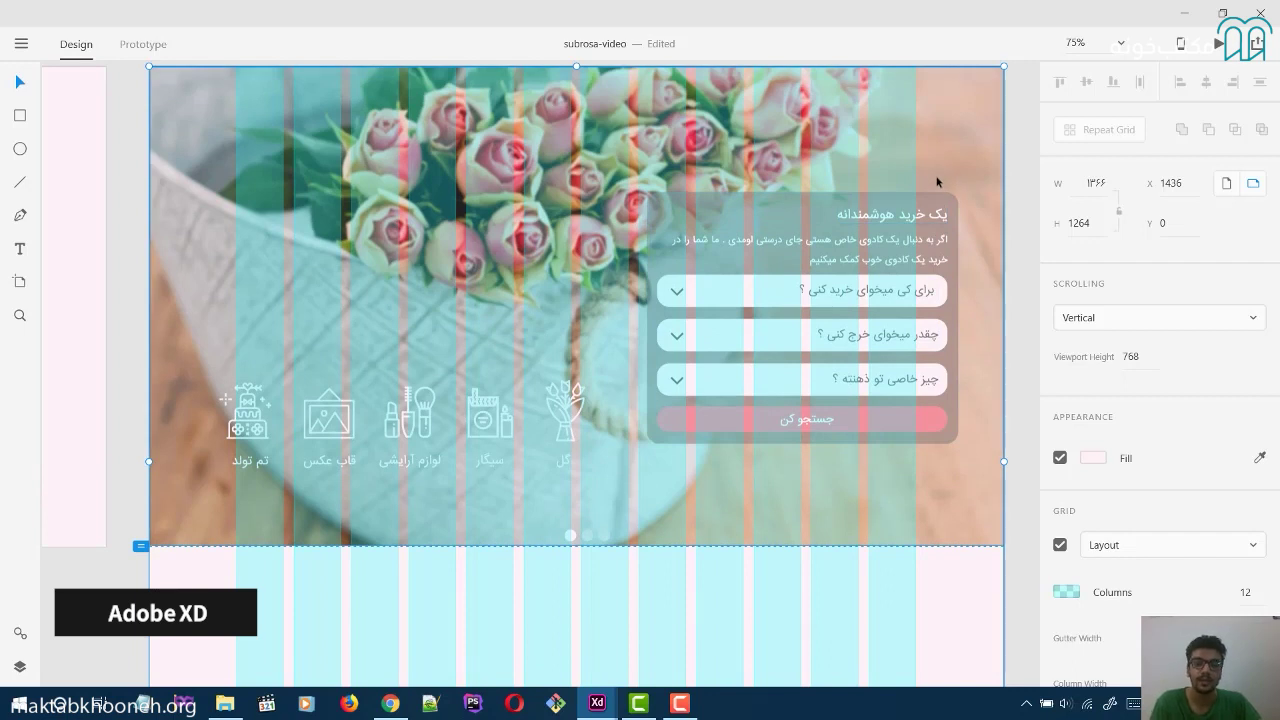
scroll(404, 190, up, 1)
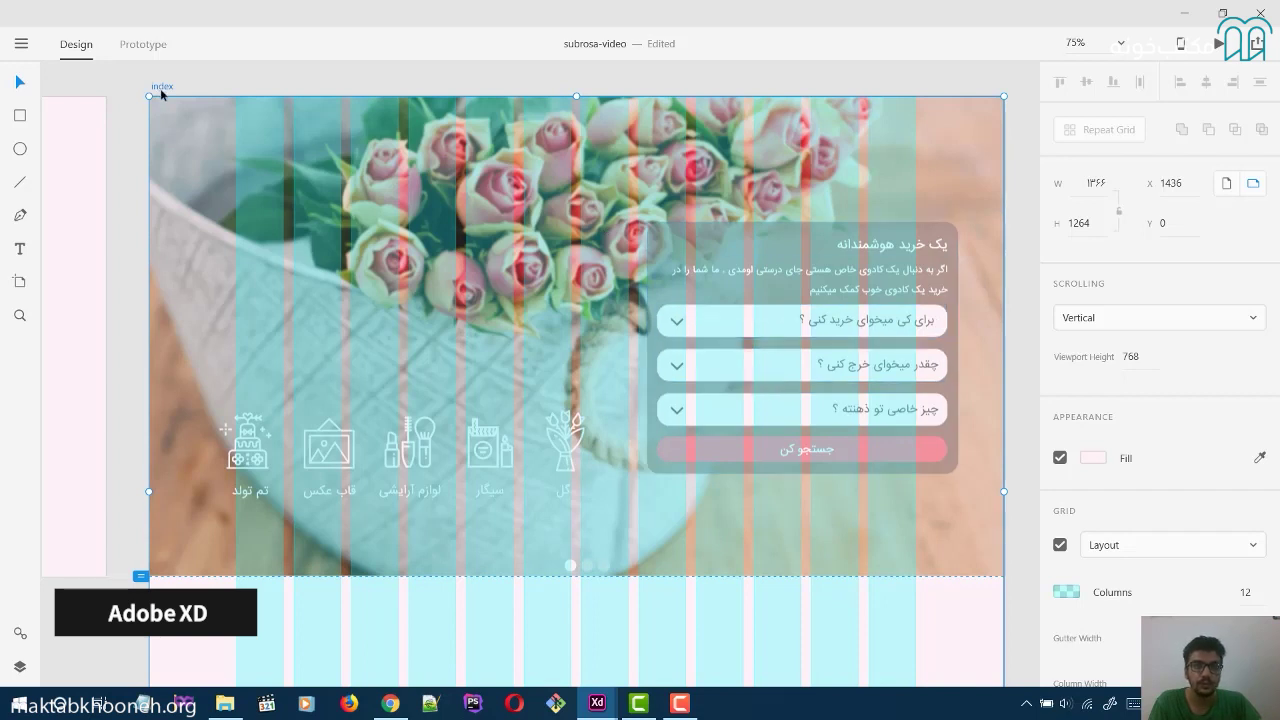
Lock the background photo and move the whole search form card to the grid's right edge, at X 729, Y 196.
click(991, 205)
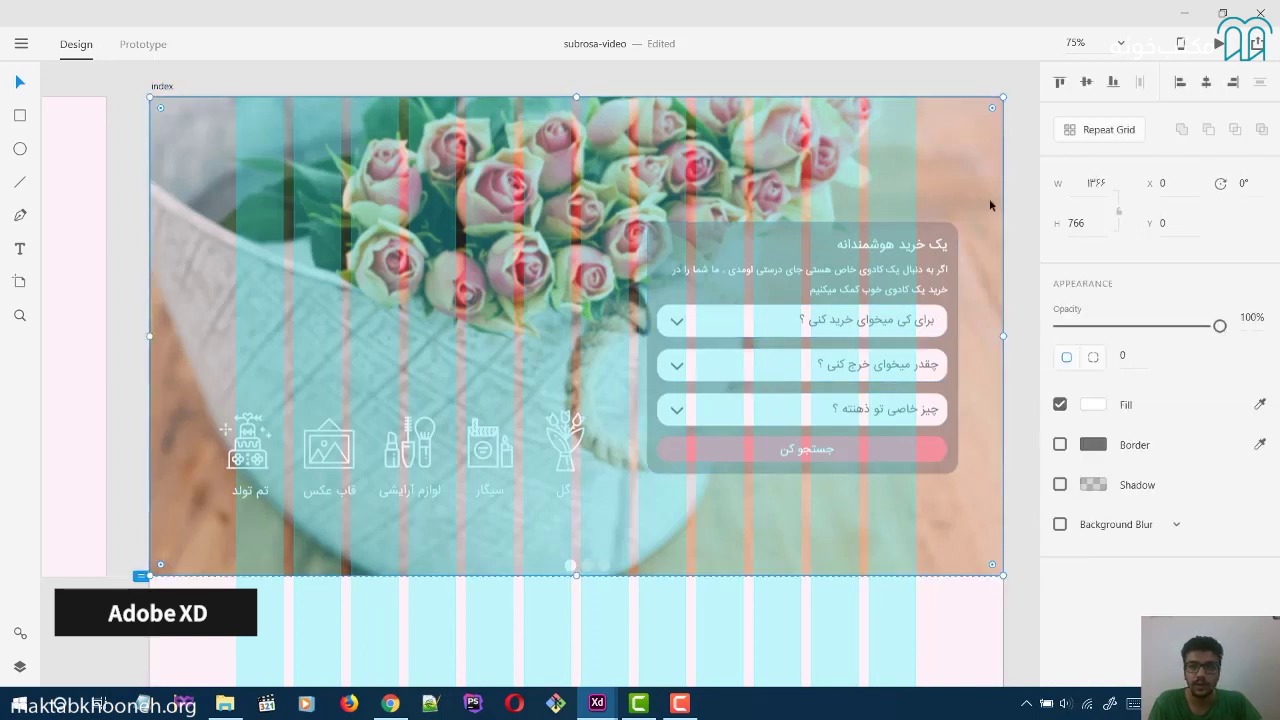
click(955, 203)
drag(968, 202, 590, 530)
drag(757, 235, 707, 232)
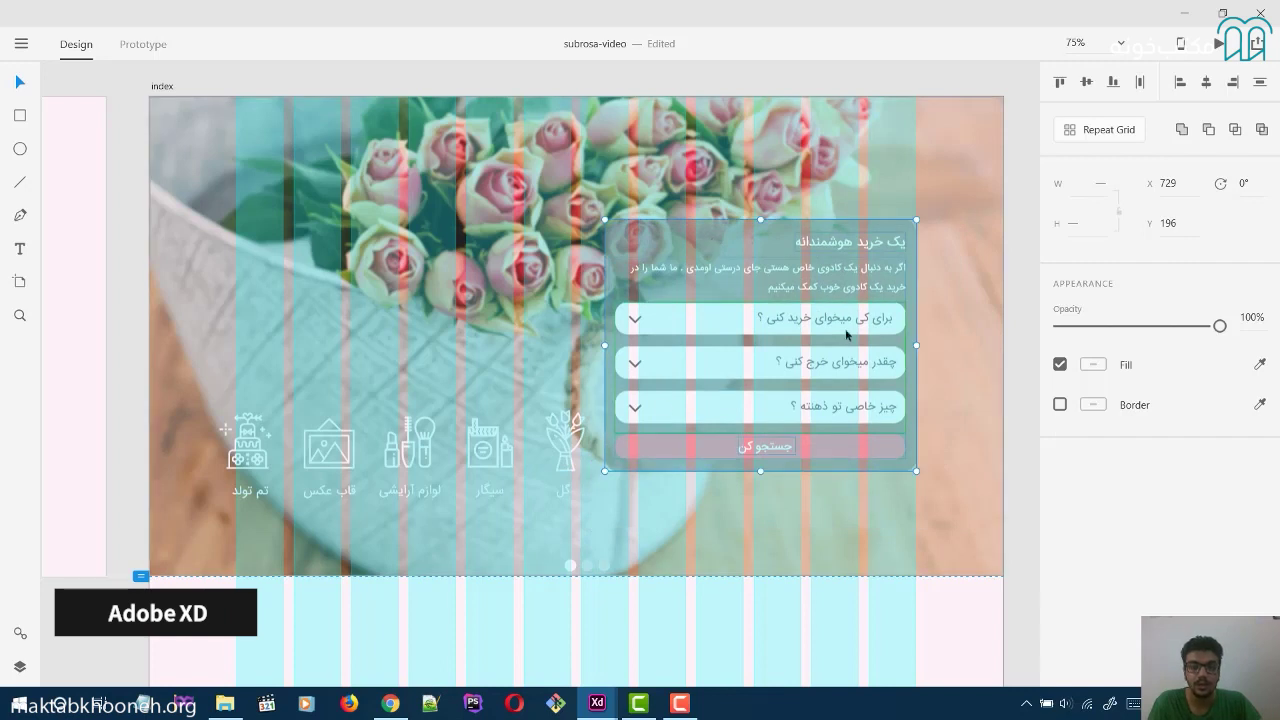
click(942, 219)
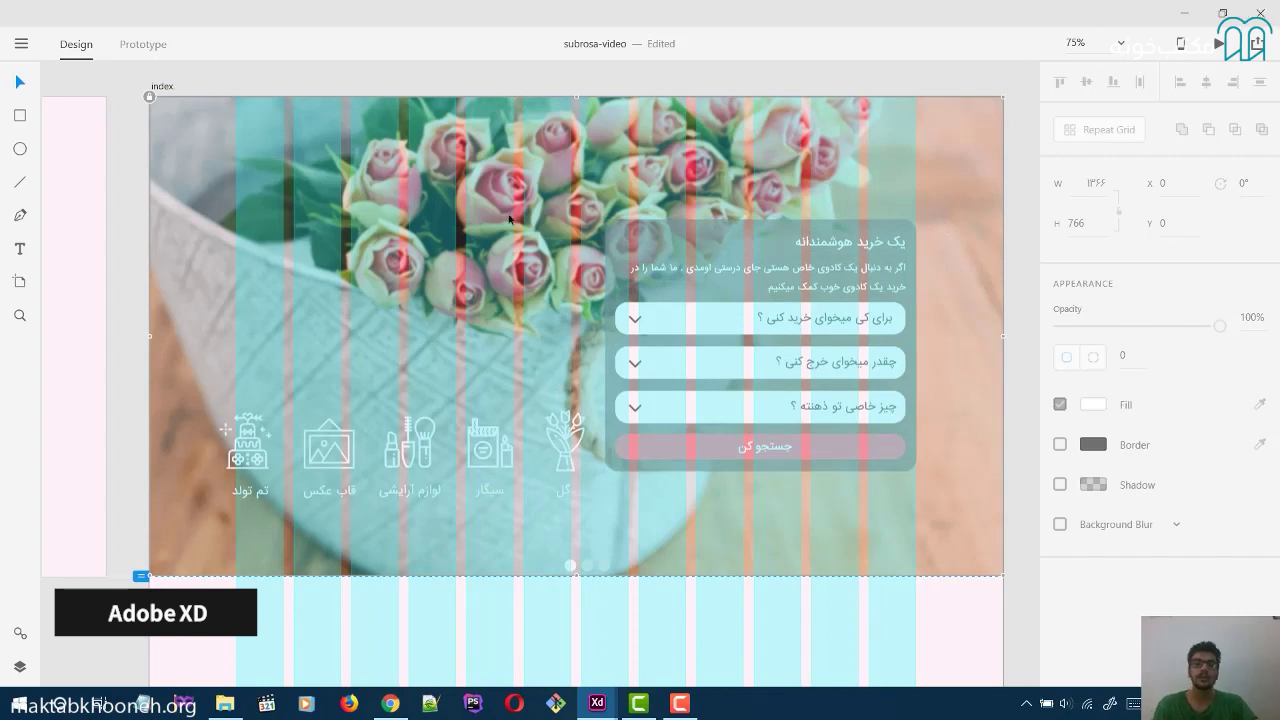
Try 16 columns in the index artboard's layout grid and set the count back to 12.
click(164, 86)
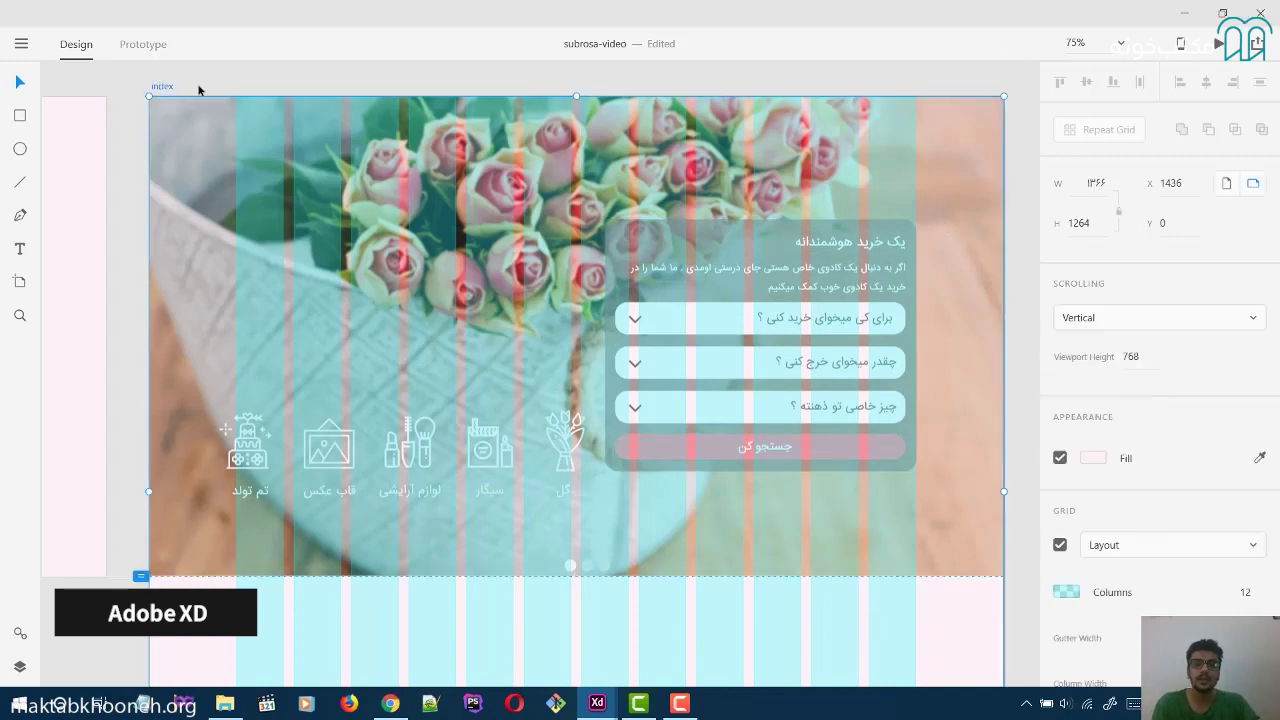
scroll(1140, 400, down, 3)
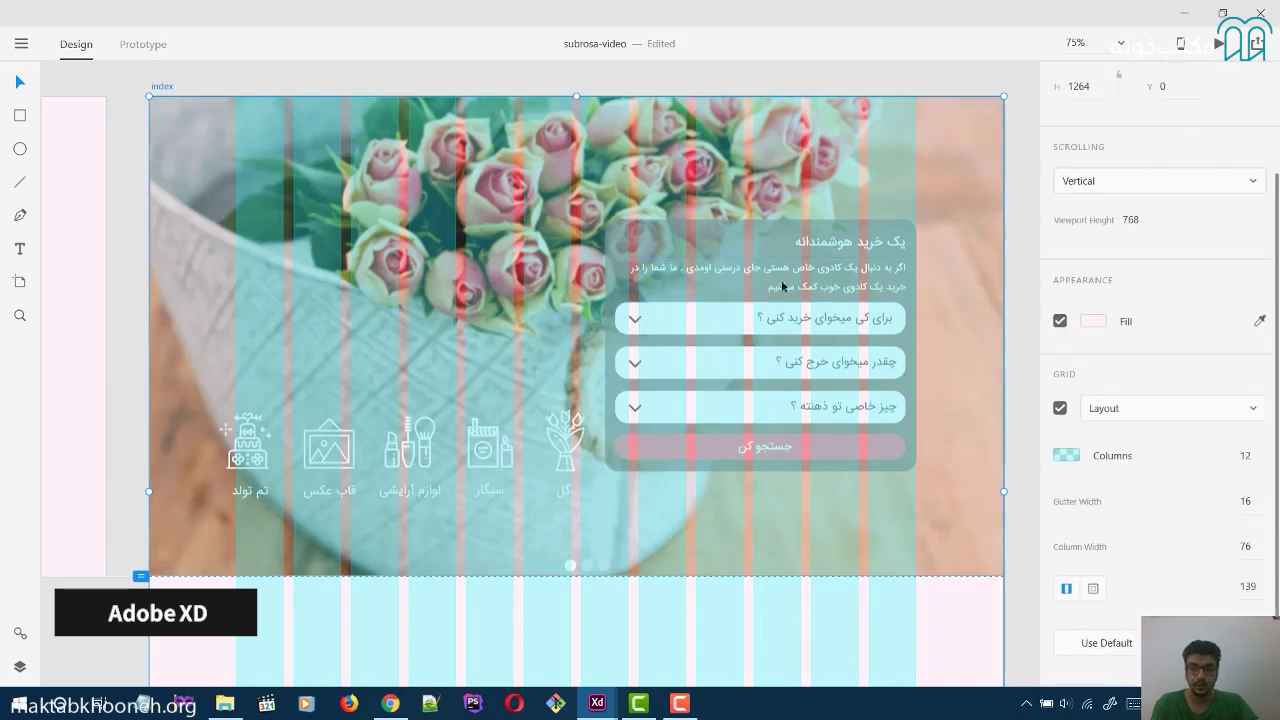
click(1248, 456)
click(1250, 457)
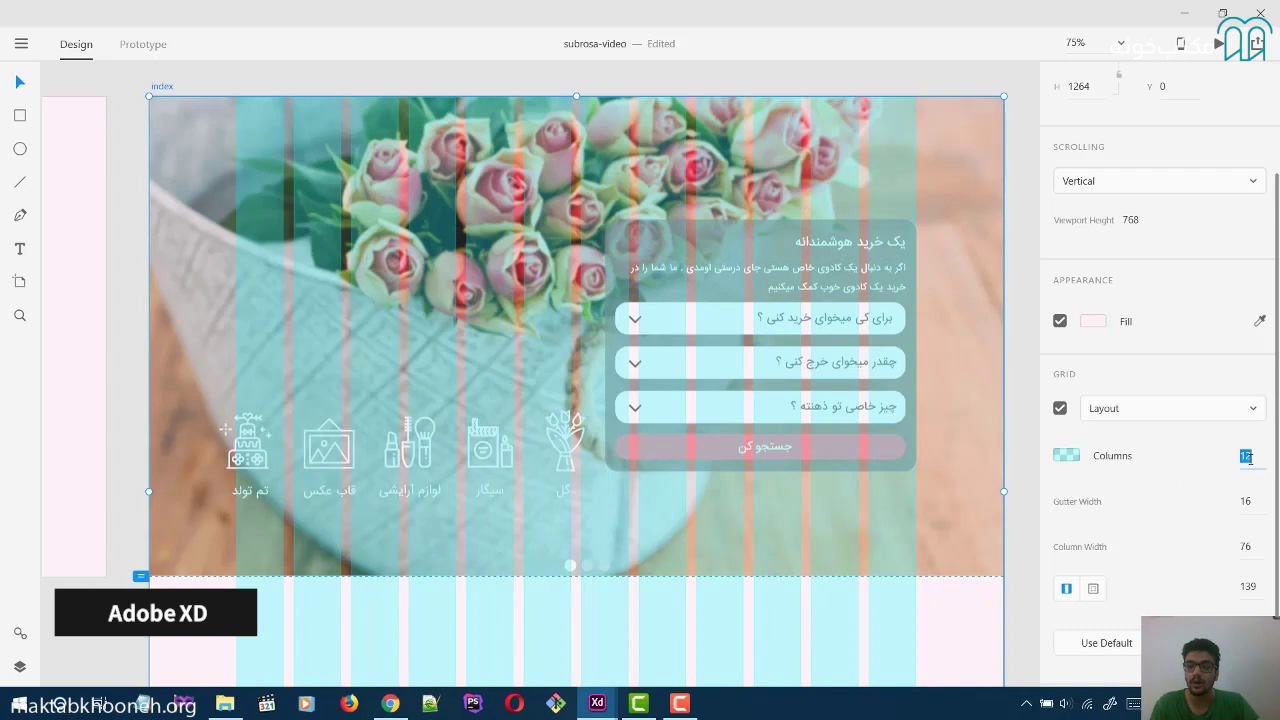
text(16)
click(1249, 457)
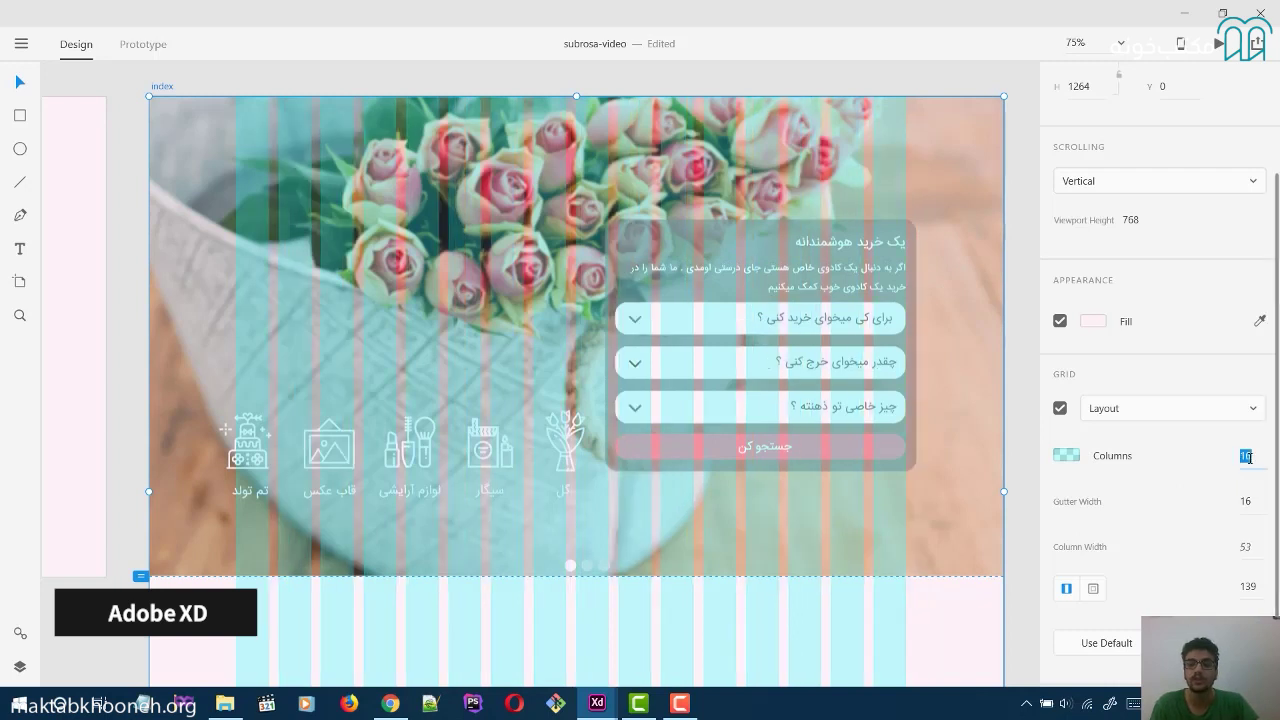
text(12)
key(Return)
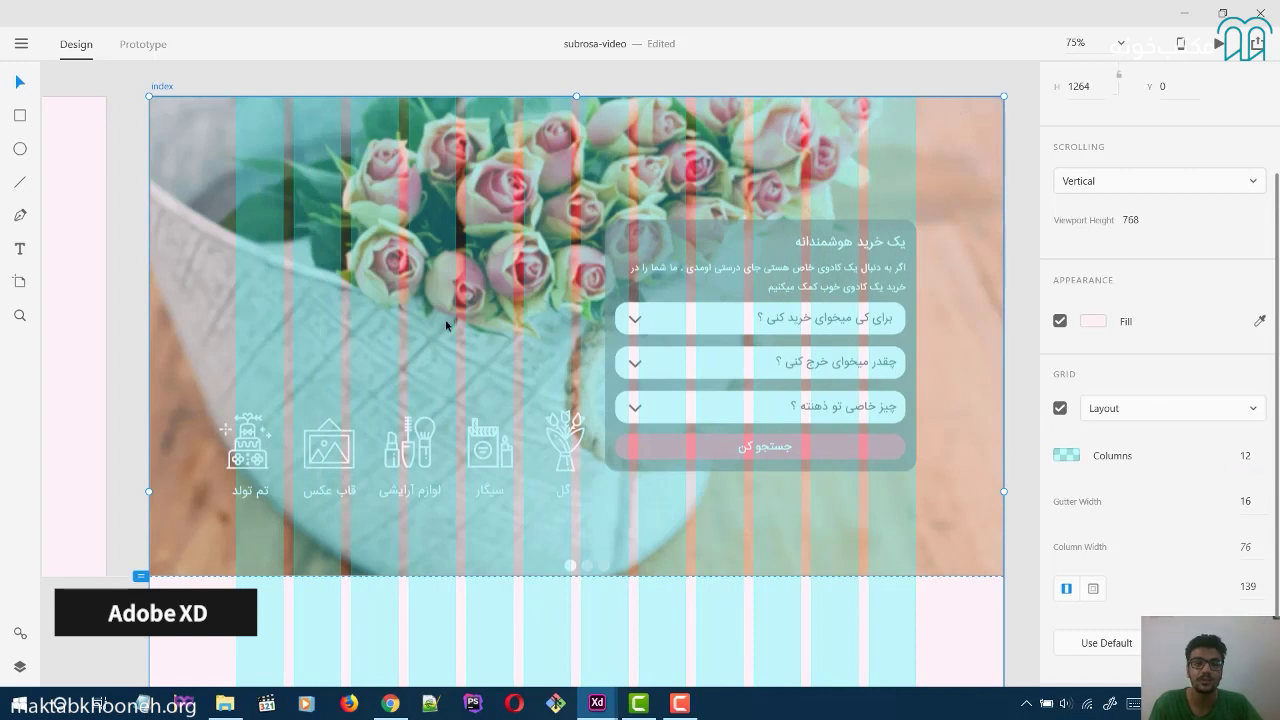
Move the row of five category icons with their labels to the grid's left edge, at X 139, Y 550.76.
click(211, 380)
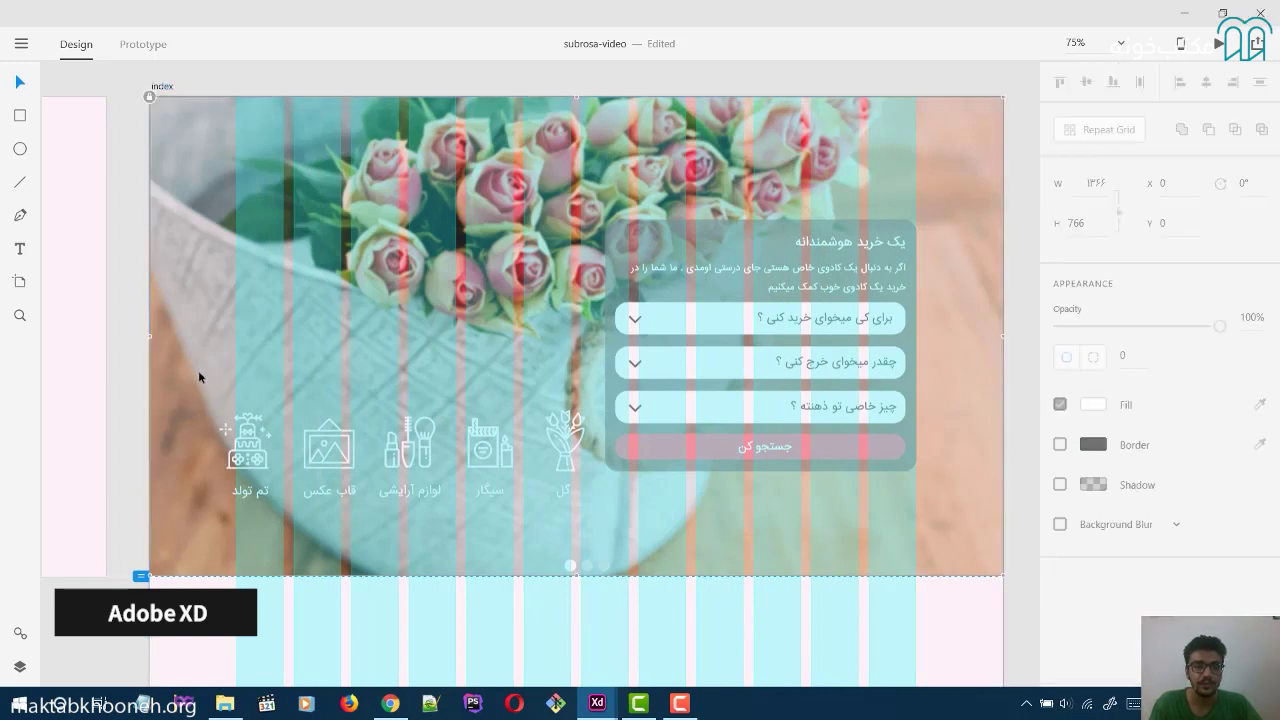
drag(189, 366, 591, 524)
drag(486, 434, 492, 463)
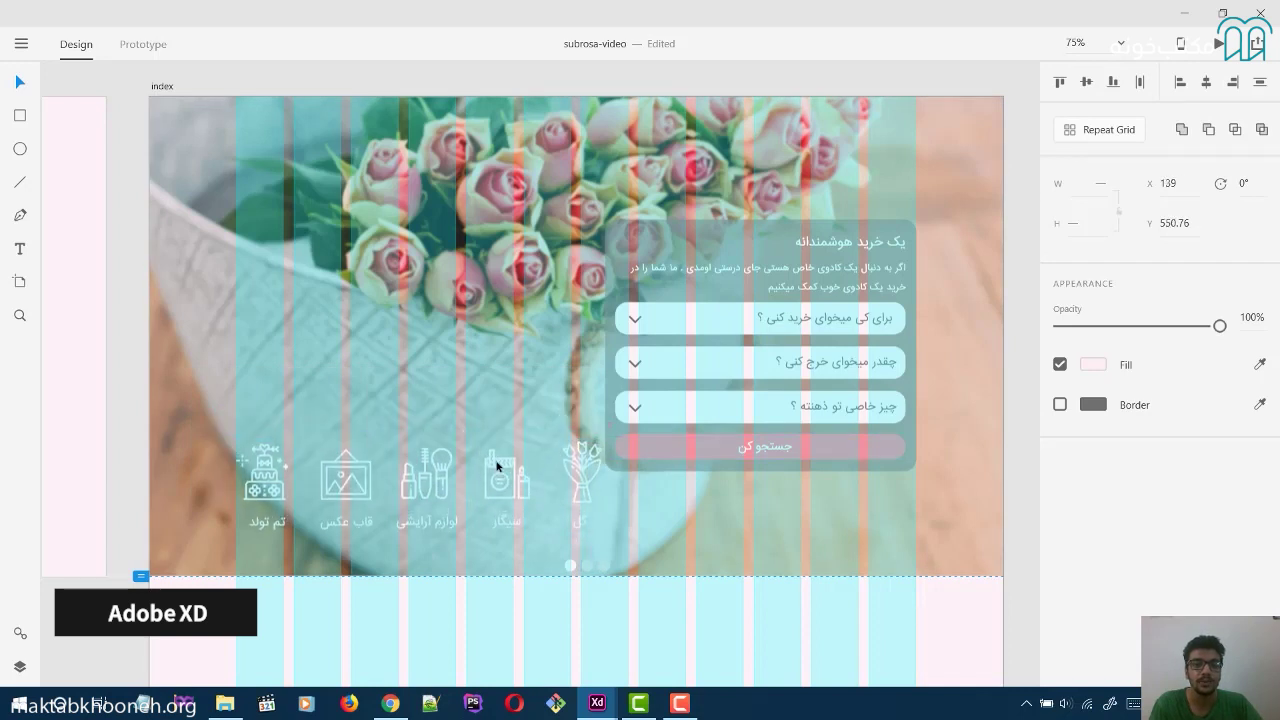
click(494, 346)
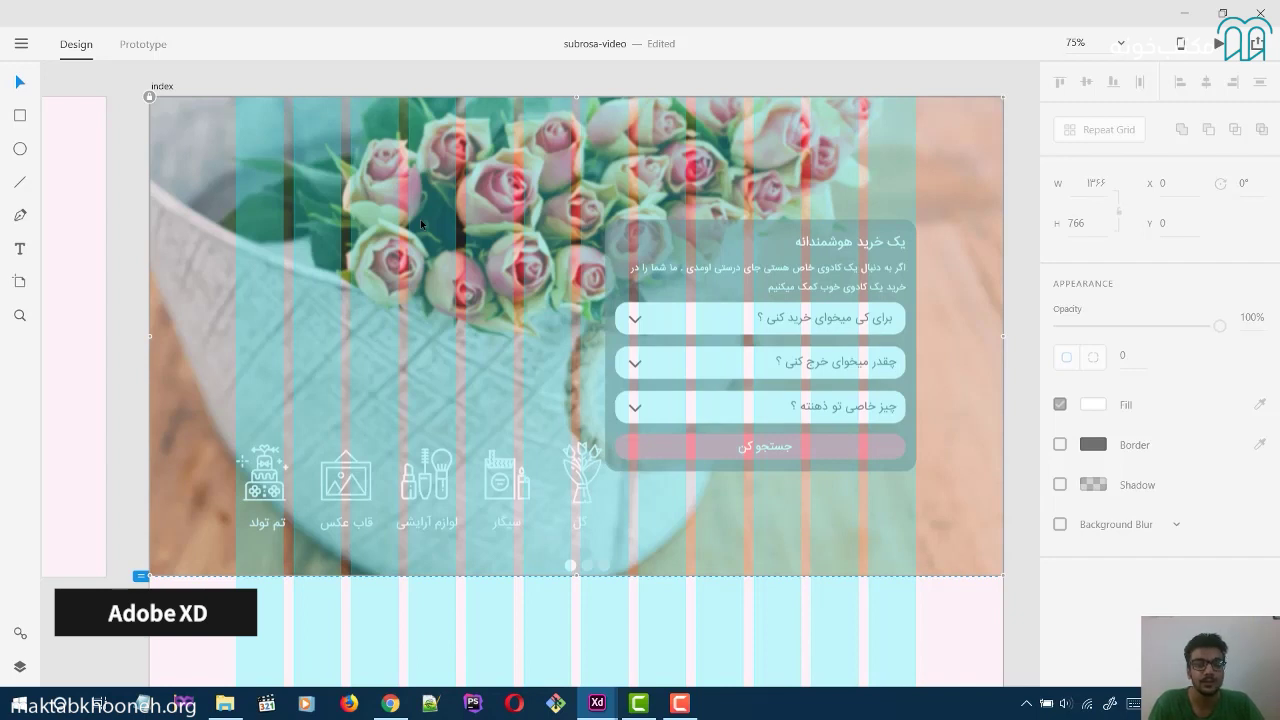
Move the whole search form card straight up the hero photo to Y 137.
scroll(374, 322, down, 3)
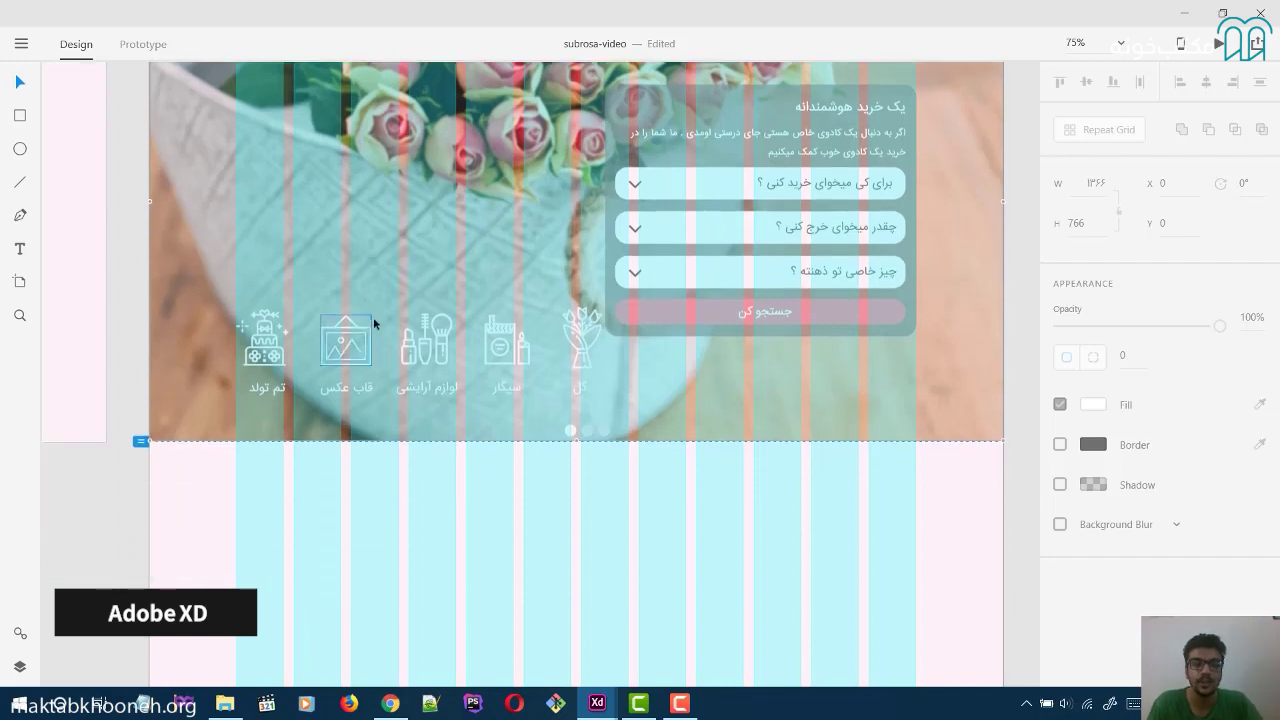
scroll(691, 234, up, 1)
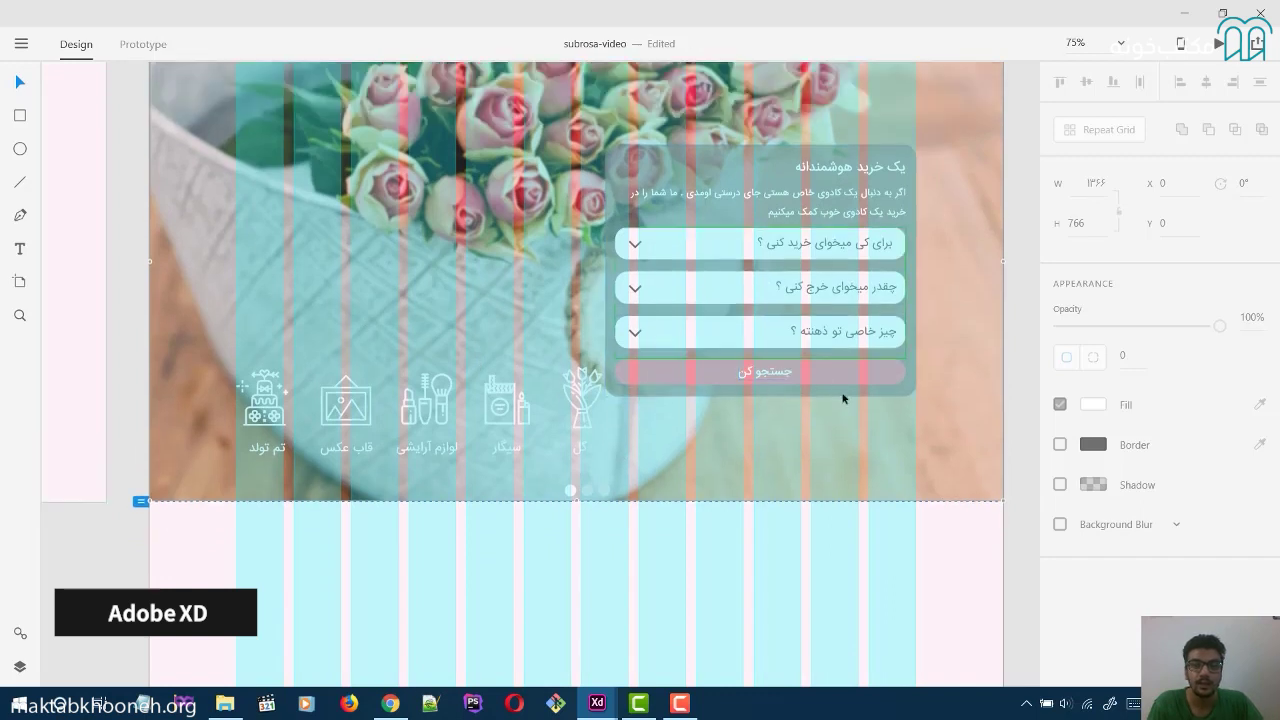
click(775, 199)
drag(894, 315, 595, 110)
key(shift+Up)
key(shift+Up)
key(shift+Up)
key(shift+Up)
key(shift+Up)
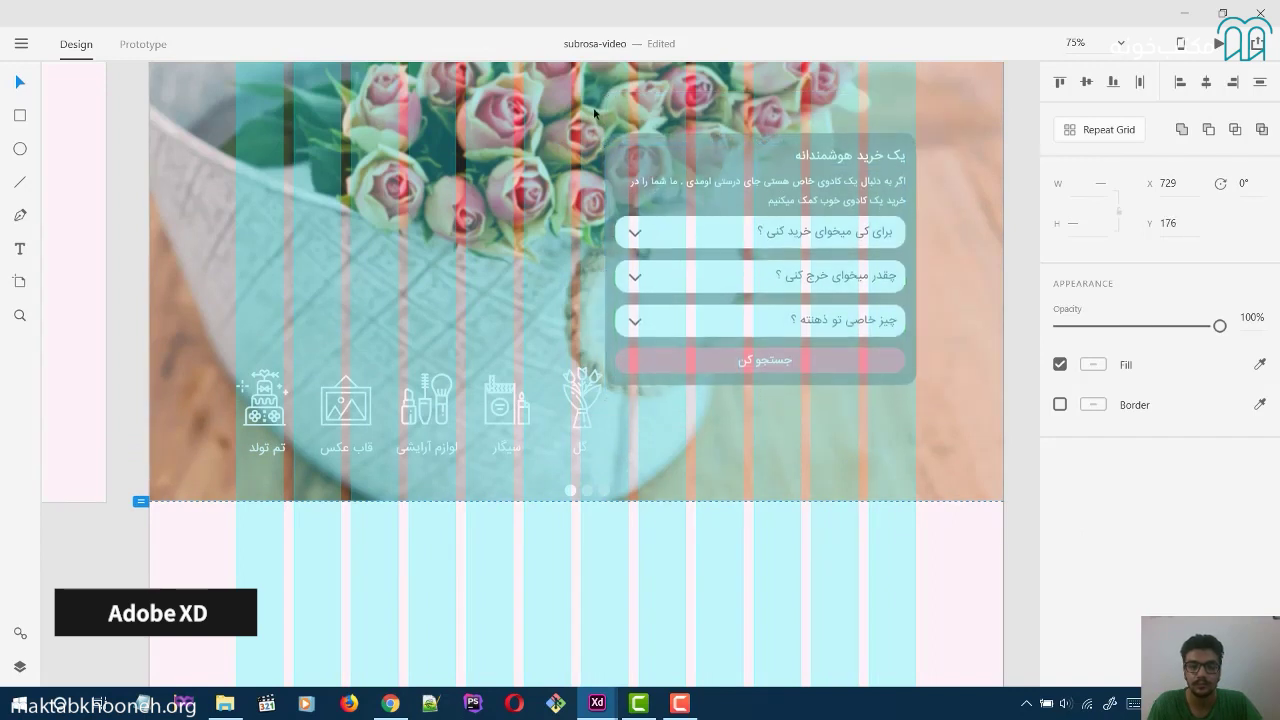
key(Up)
key(Up)
scroll(1017, 314, up, 1)
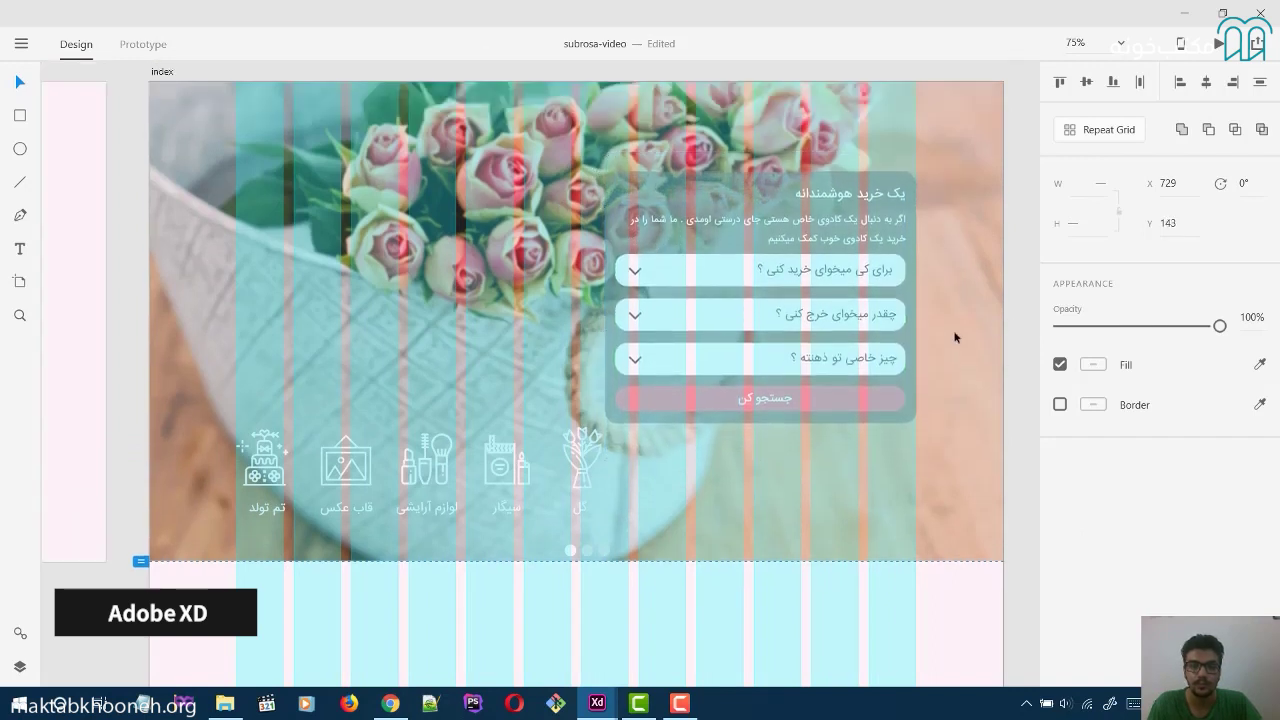
key(Up)
key(Up)
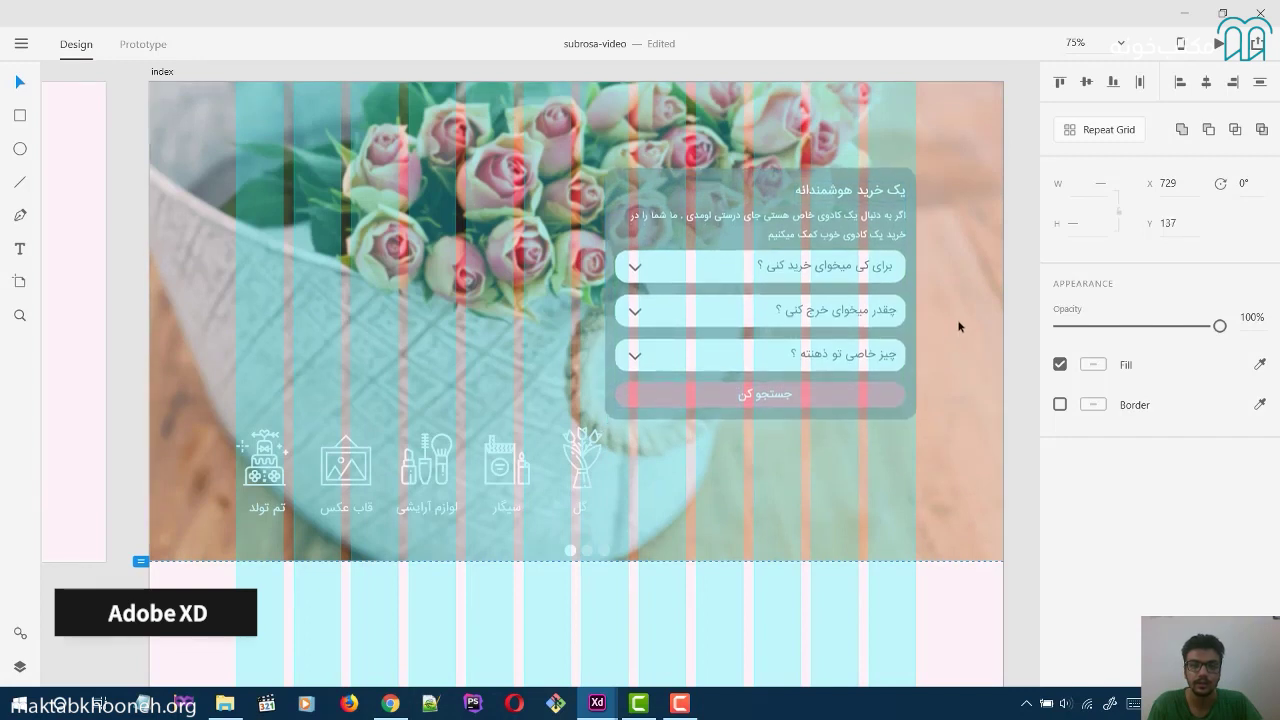
click(948, 333)
Turn off the layout grid of the index artboard.
scroll(910, 345, down, 2)
scroll(302, 273, up, 4)
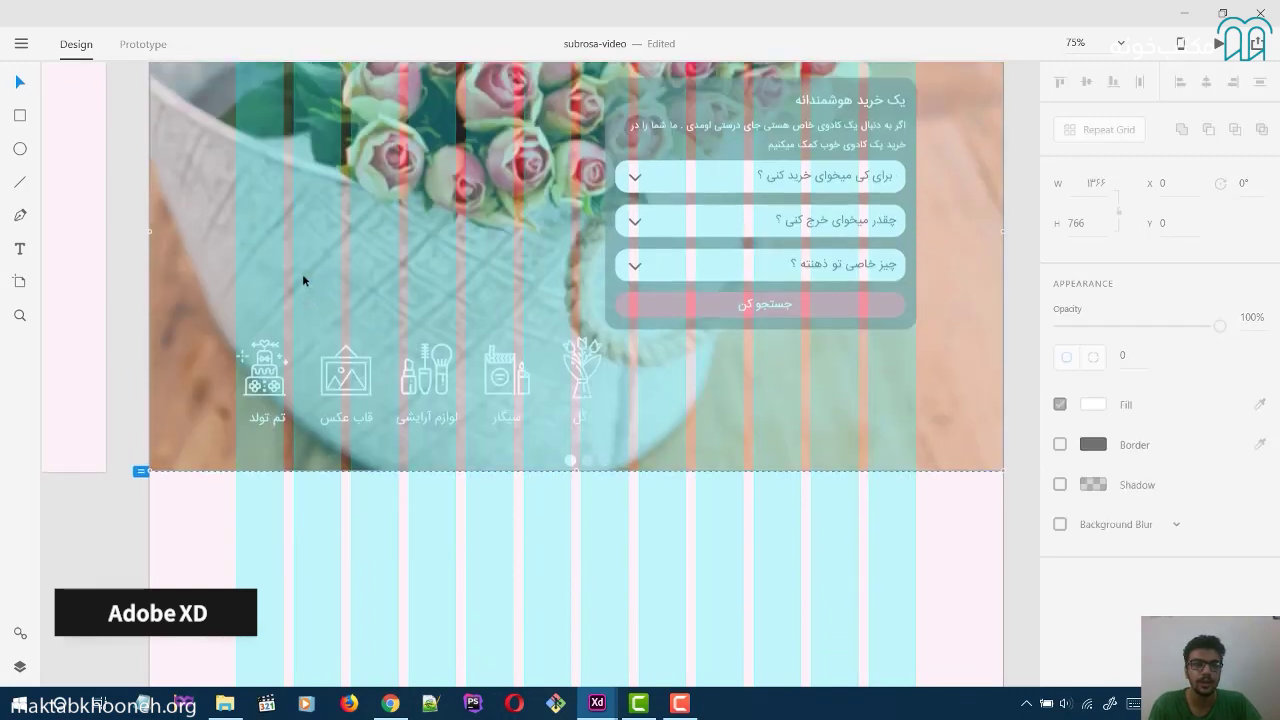
click(162, 118)
scroll(1100, 420, down, 3)
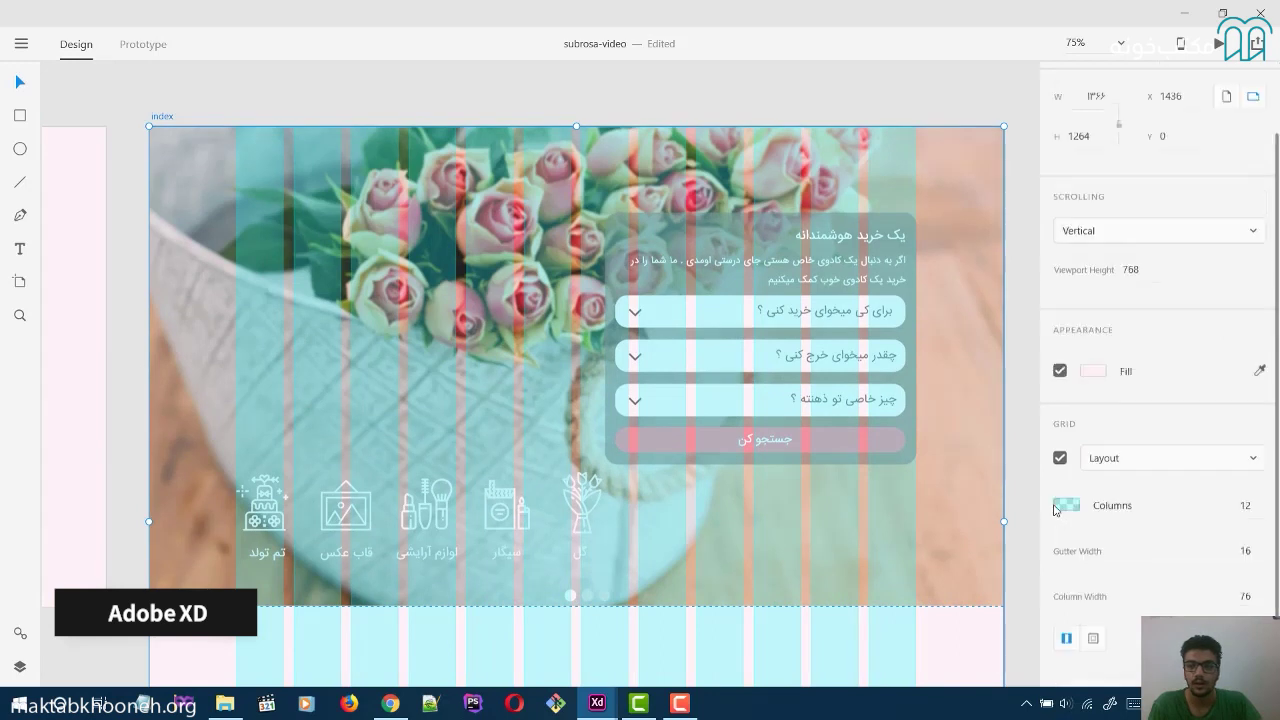
click(1059, 409)
scroll(823, 354, down, 4)
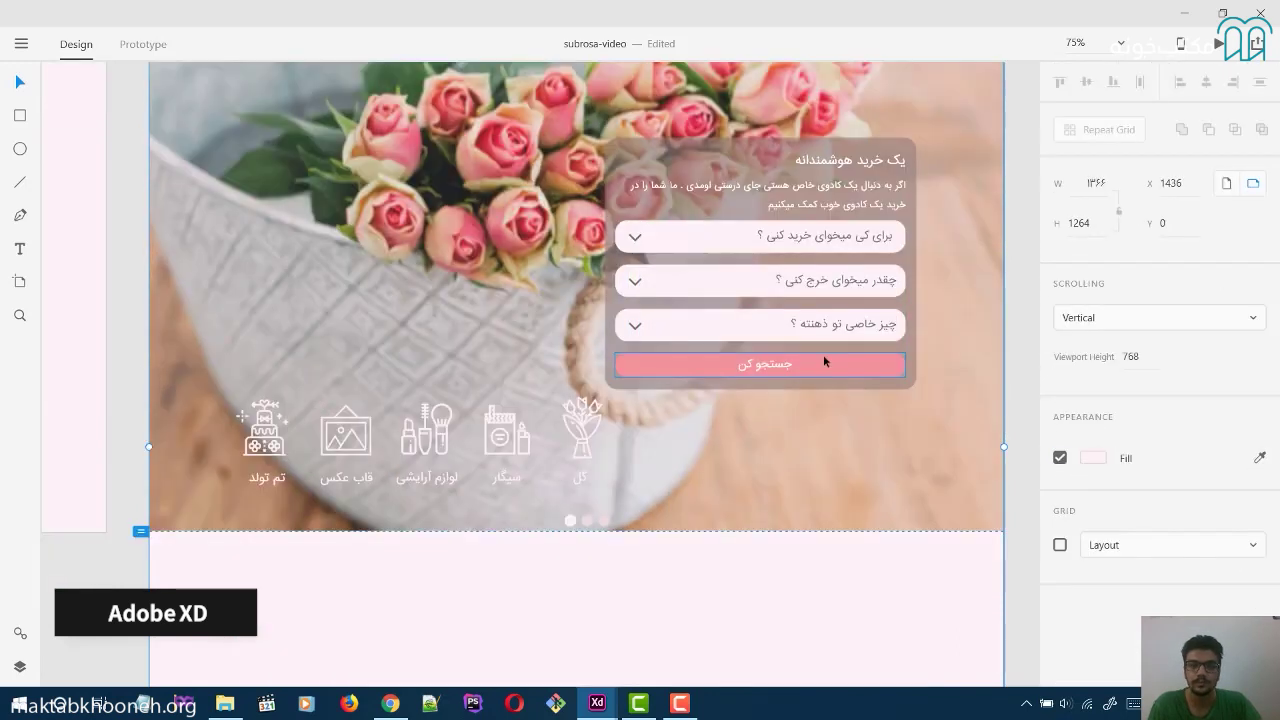
click(814, 511)
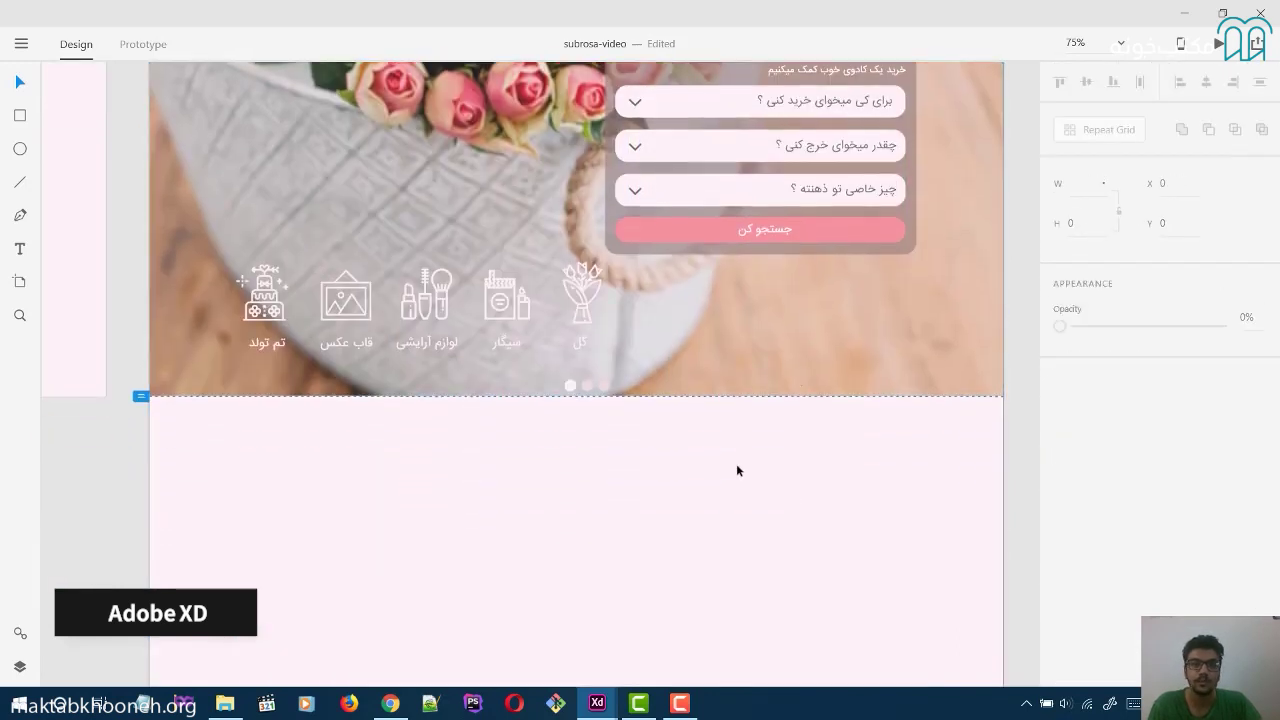
Review the index page in the prototype preview down past the hero section, and close the preview.
mouse_move(597, 703)
click(773, 632)
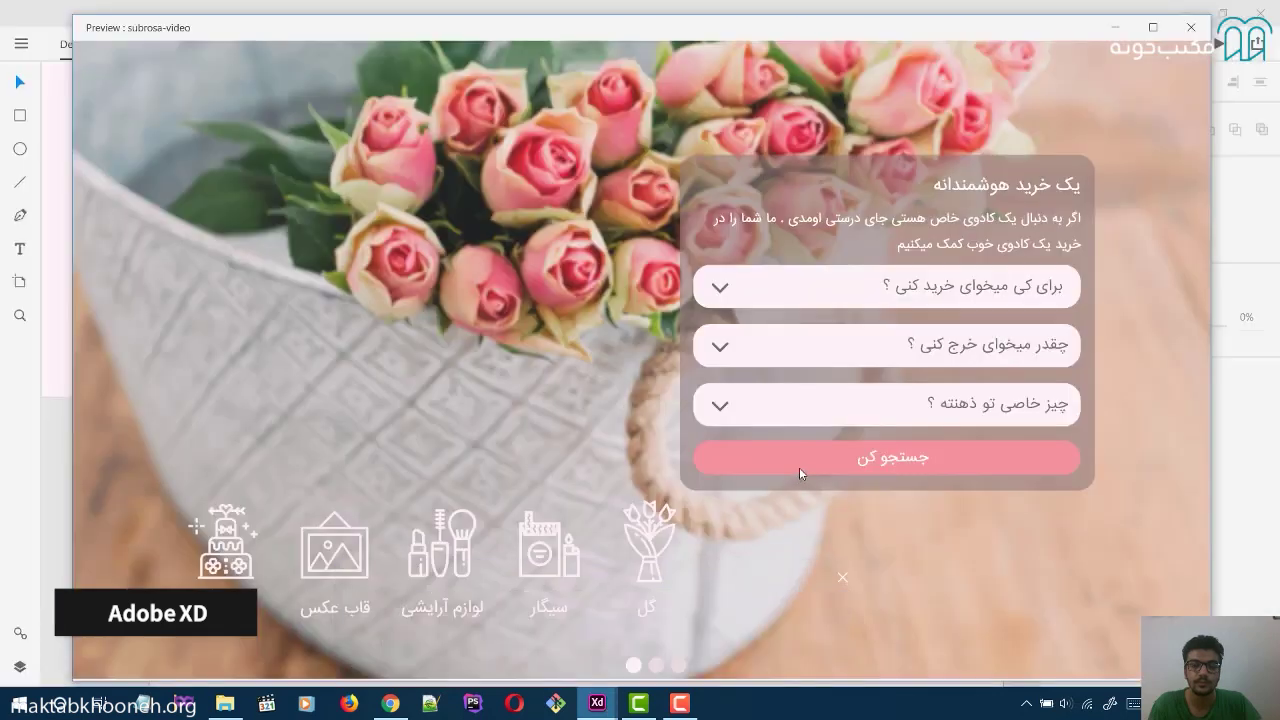
scroll(848, 403, down, 5)
click(604, 705)
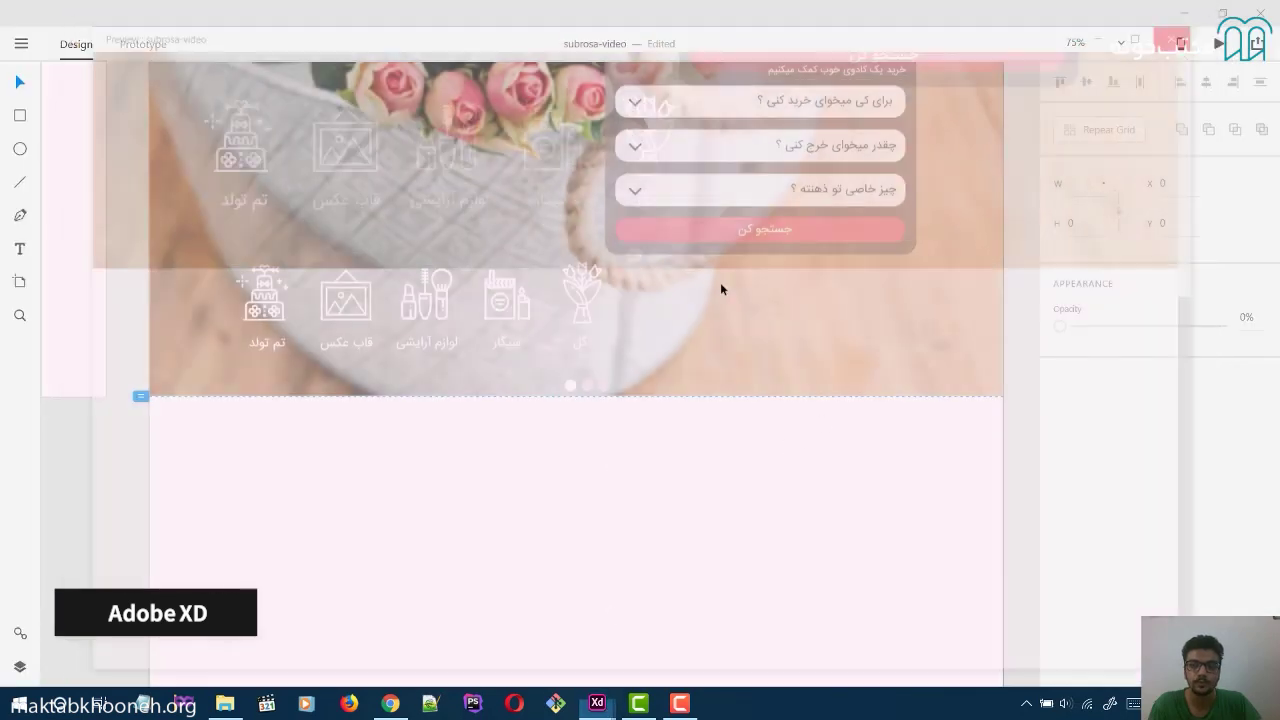
Switch to the SubRosa - Copy document, examine the navigation bar below its hero section, and return to subrosa-video.
mouse_move(600, 712)
click(688, 630)
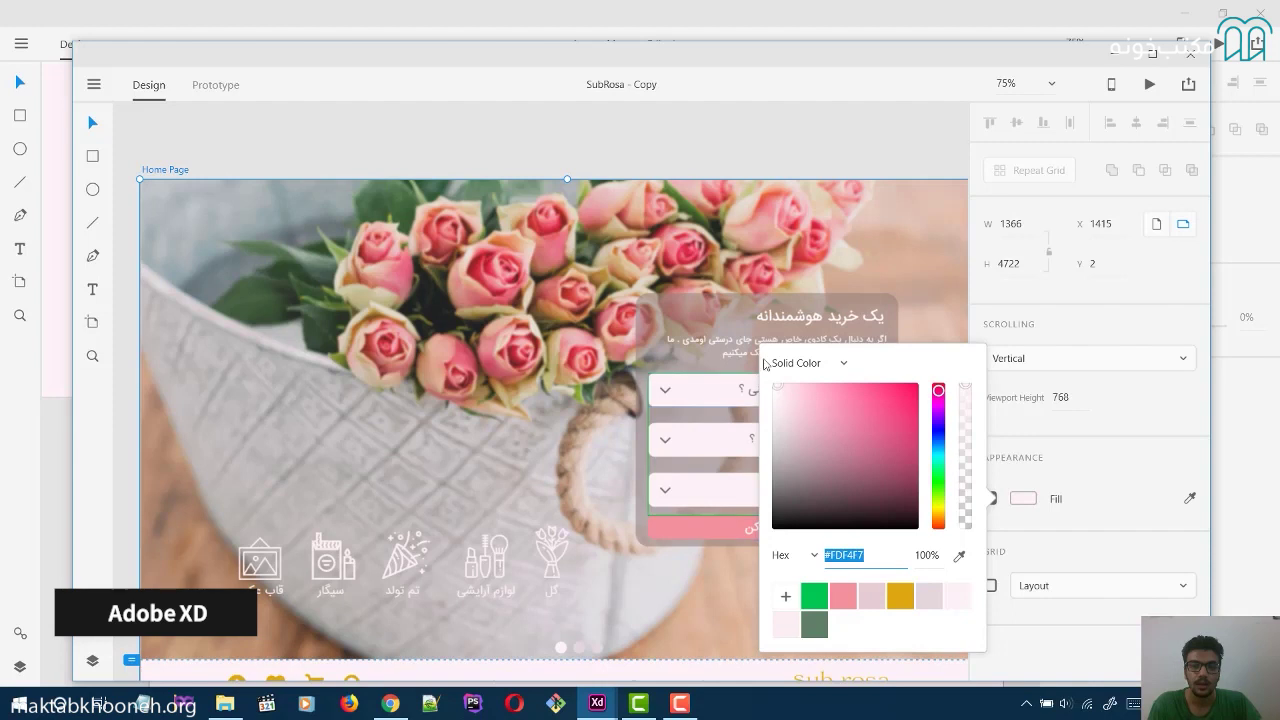
scroll(711, 290, down, 3)
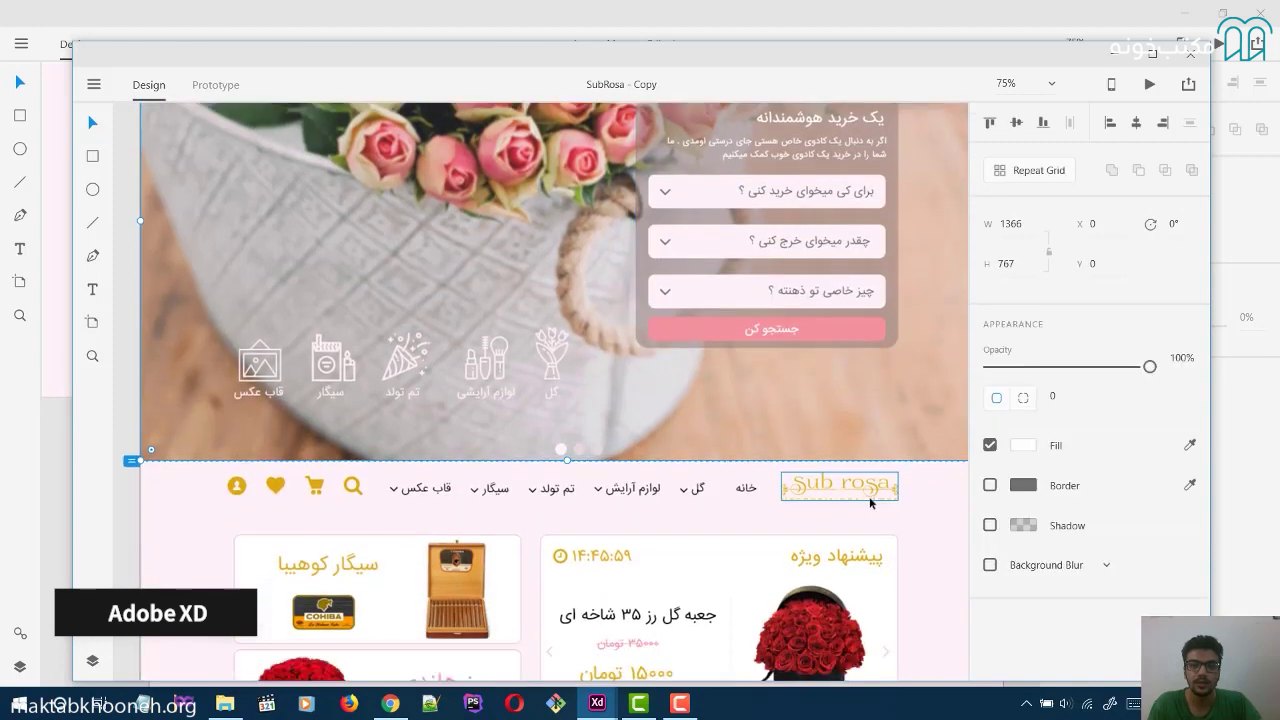
key(alt+Tab)
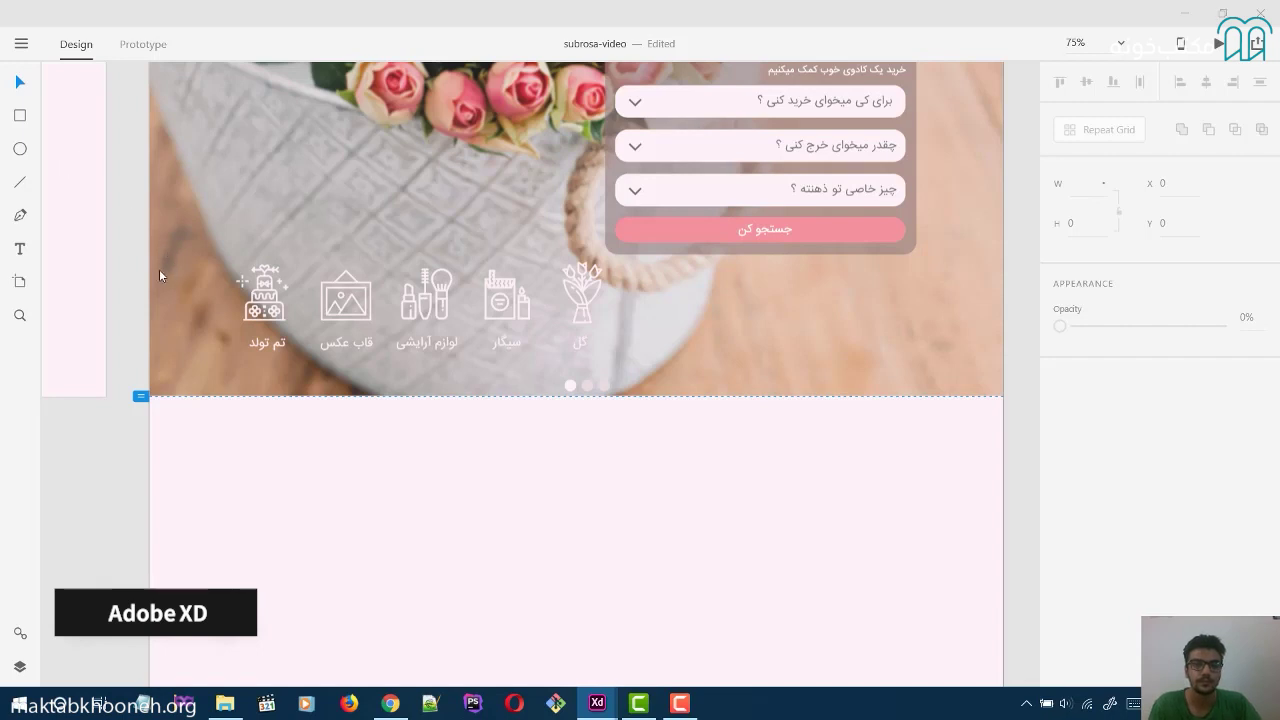
Import logo.png from the Files folder on the Desktop.
key(ctrl+shift+i)
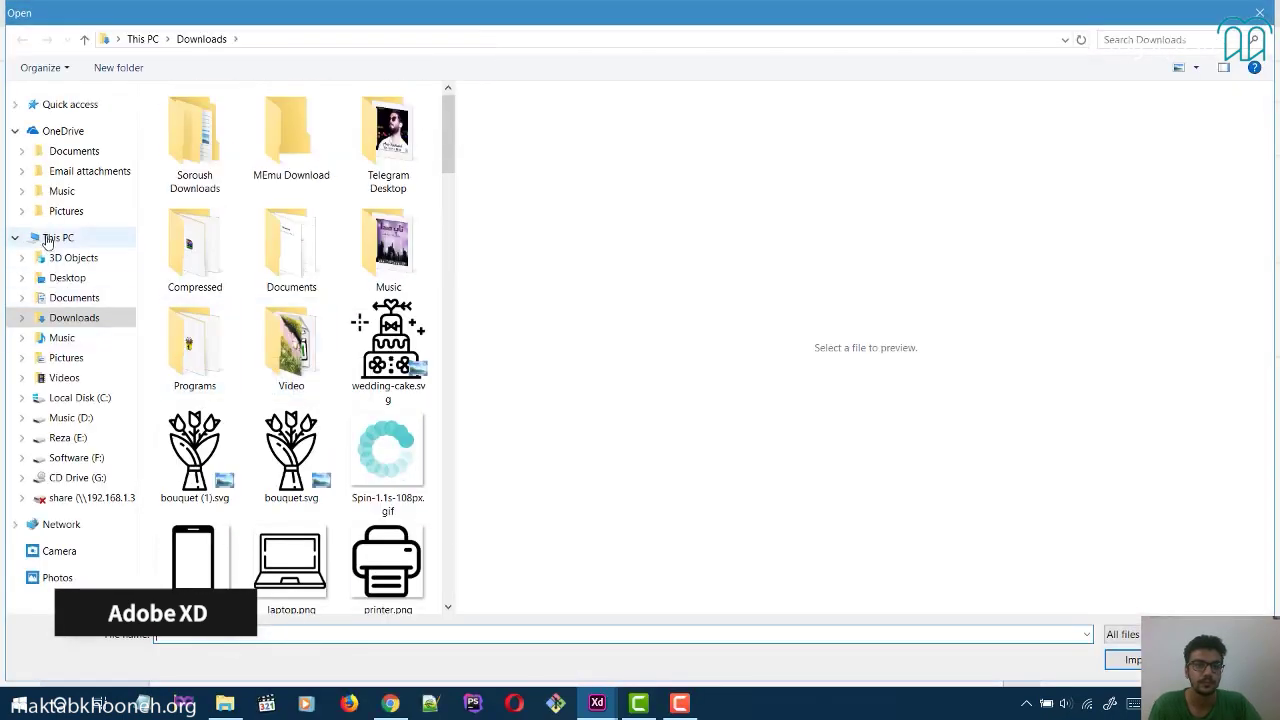
click(64, 277)
click(200, 184)
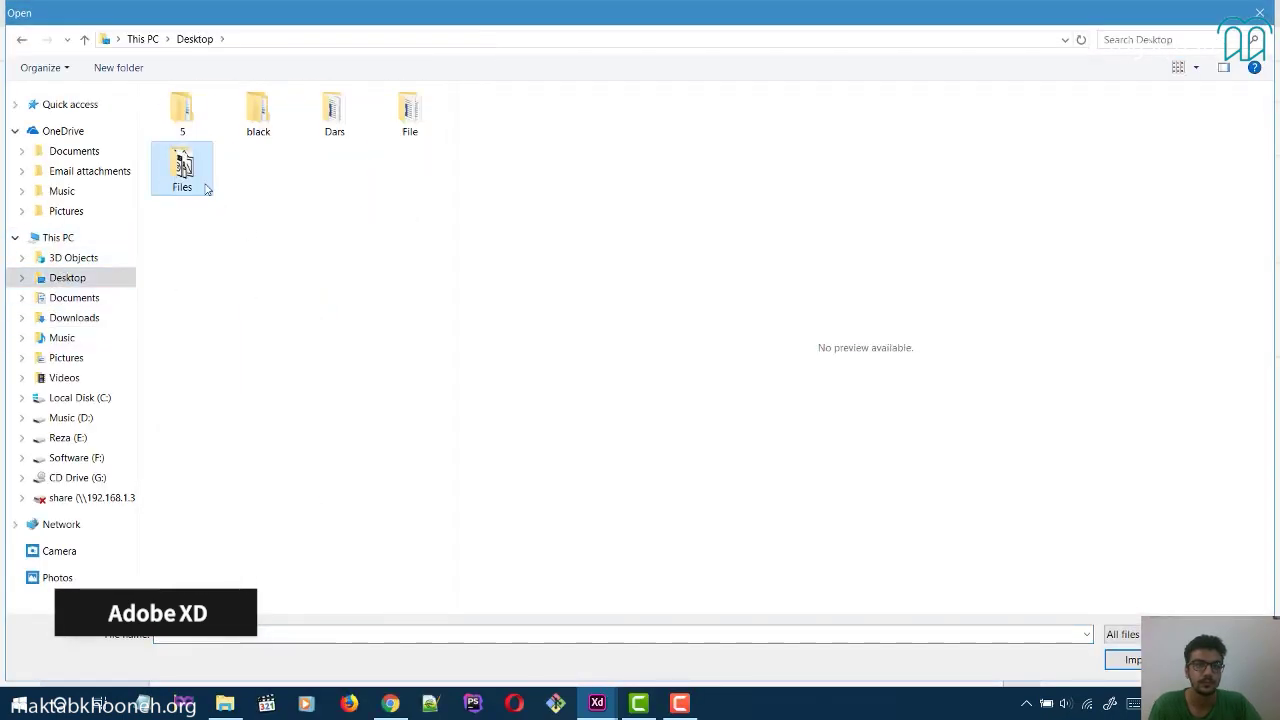
double_click(206, 188)
click(200, 153)
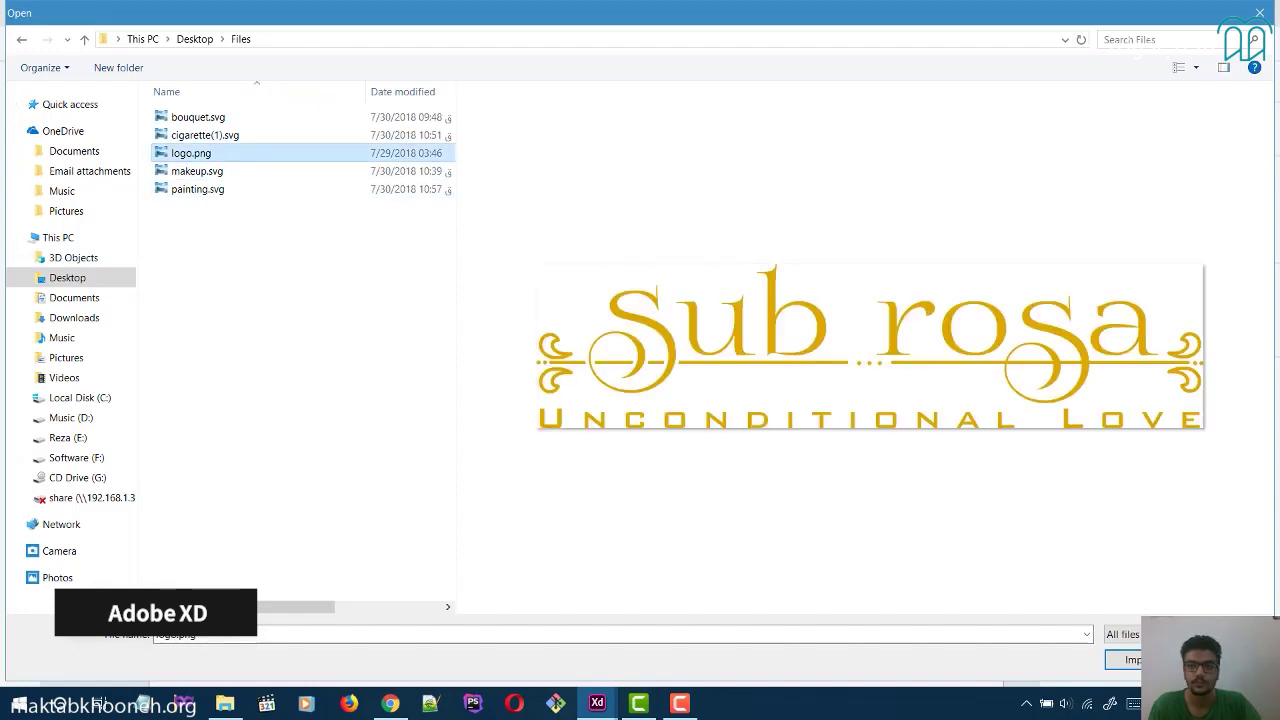
click(1125, 659)
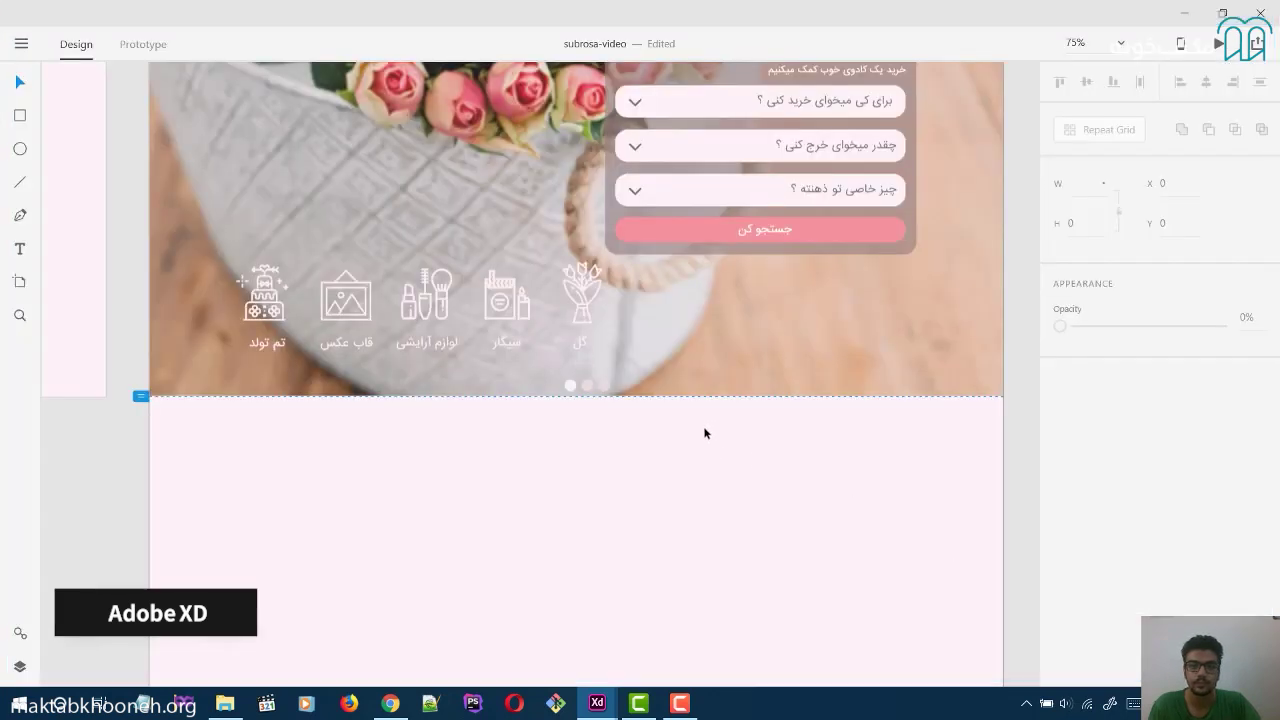
Shrink the Sub Rosa logo proportionally and place it just below the hero photo, its right edge aligned with the search form card.
drag(615, 383, 650, 490)
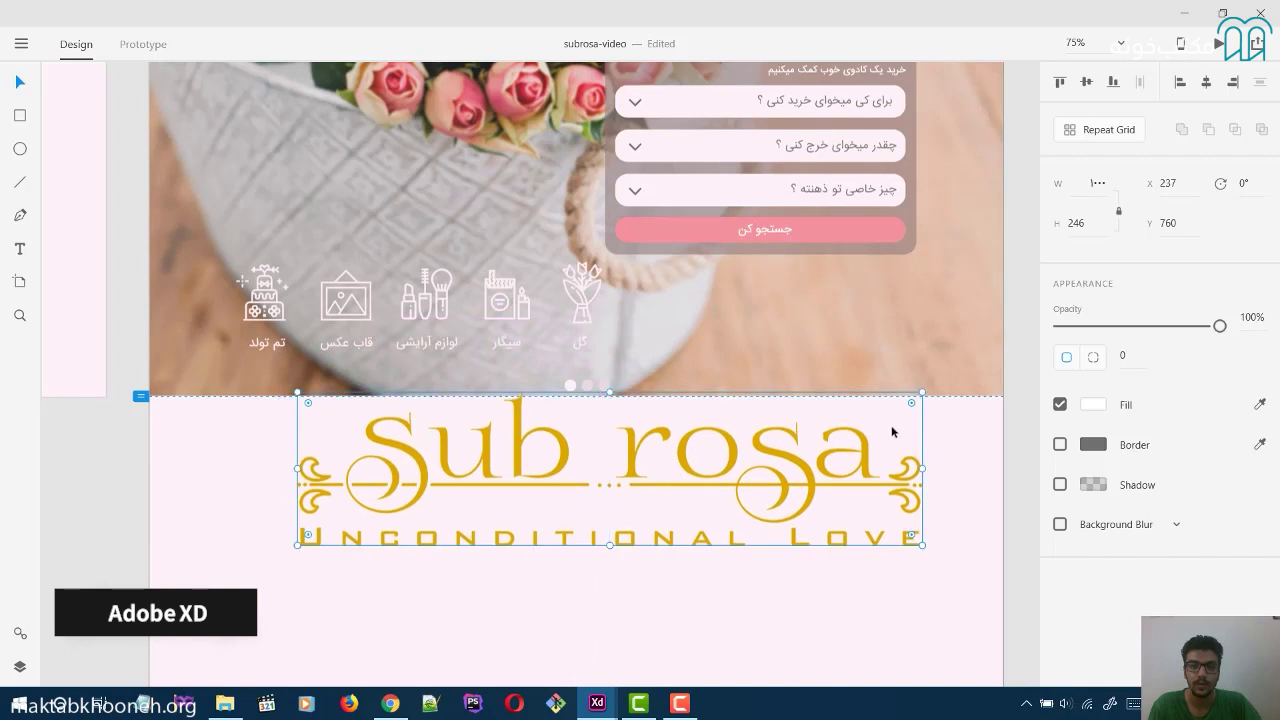
drag(921, 392, 858, 429)
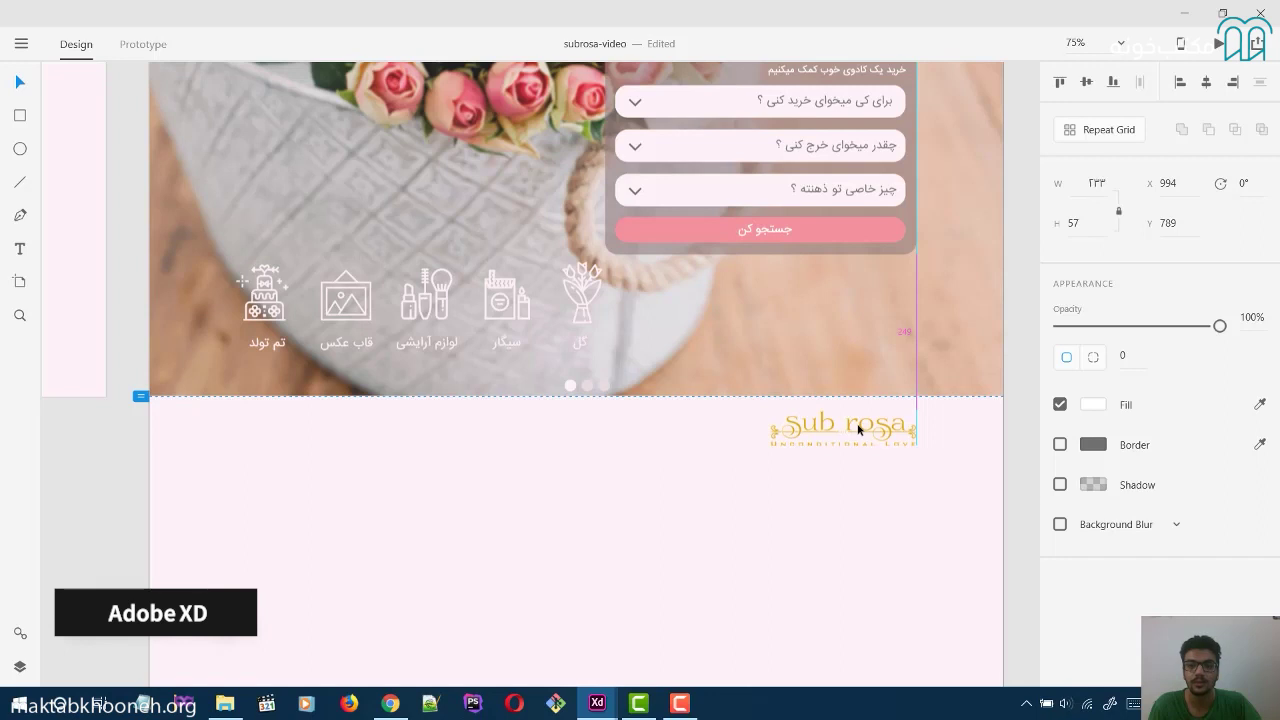
drag(858, 429, 858, 429)
drag(771, 445, 777, 442)
click(792, 478)
drag(853, 435, 849, 430)
click(846, 458)
Check the navigation bar design again in the SubRosa - Copy document.
mouse_move(597, 703)
click(689, 652)
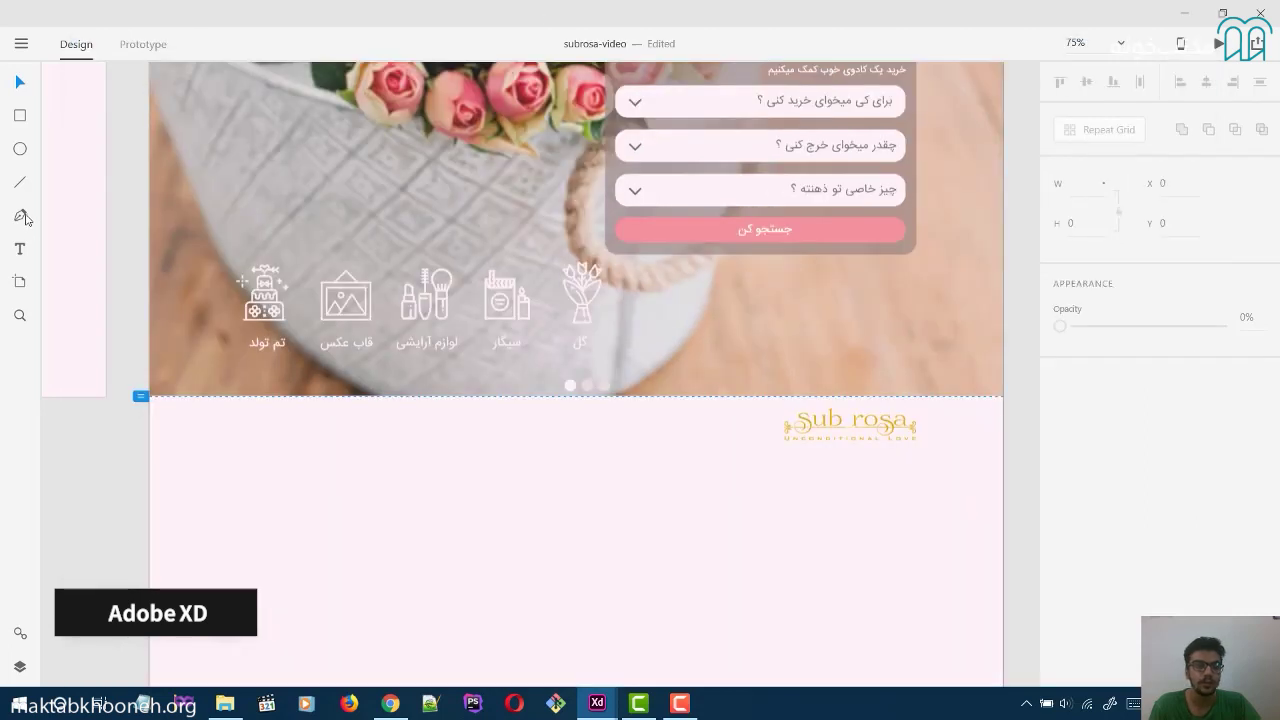
Add a black text label reading "خانه" just beside the Sub Rosa logo, on the logo's inner side.
click(20, 247)
click(737, 428)
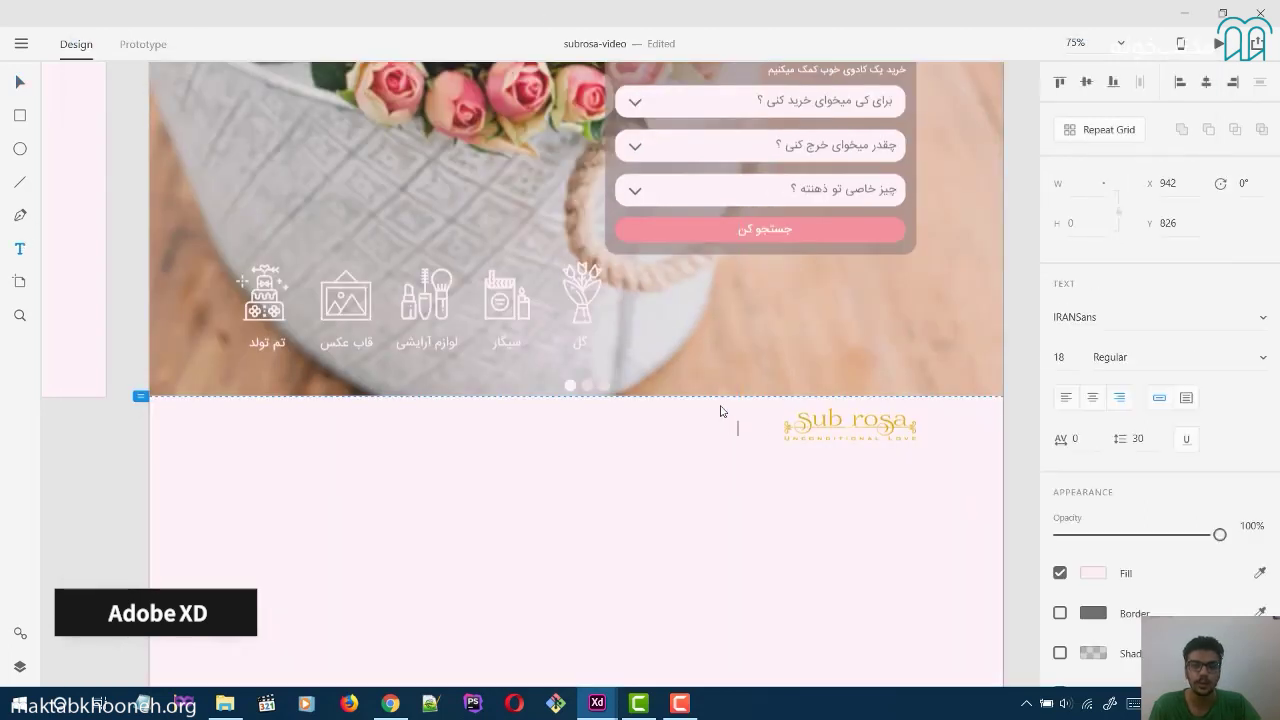
text(ohki)
key(ctrl+a)
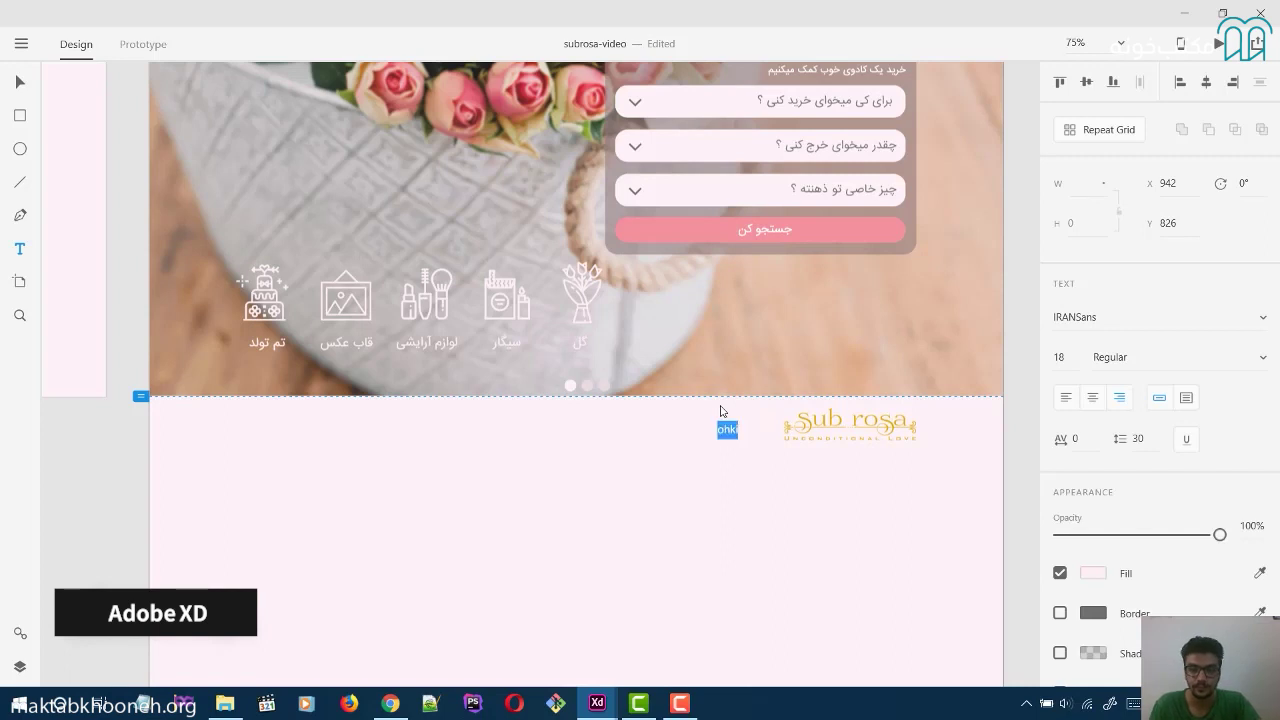
click(1094, 573)
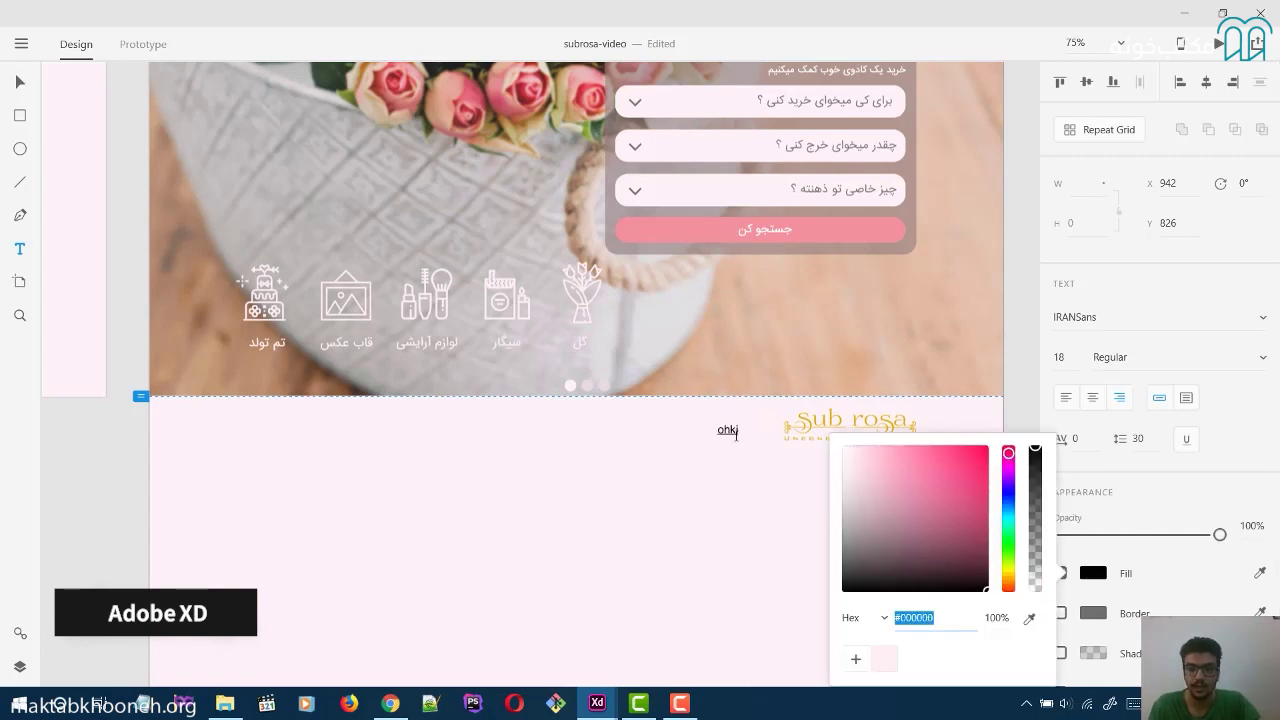
click(726, 431)
text(خان)
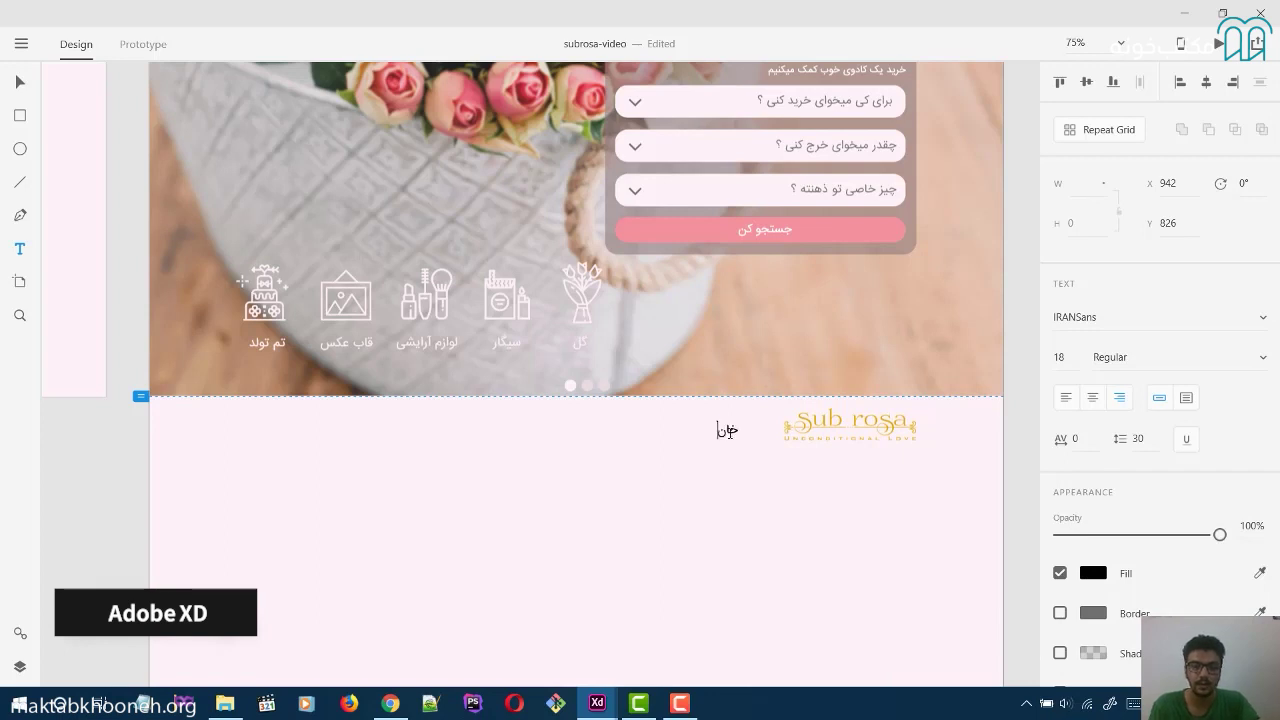
text(ه)
key(Escape)
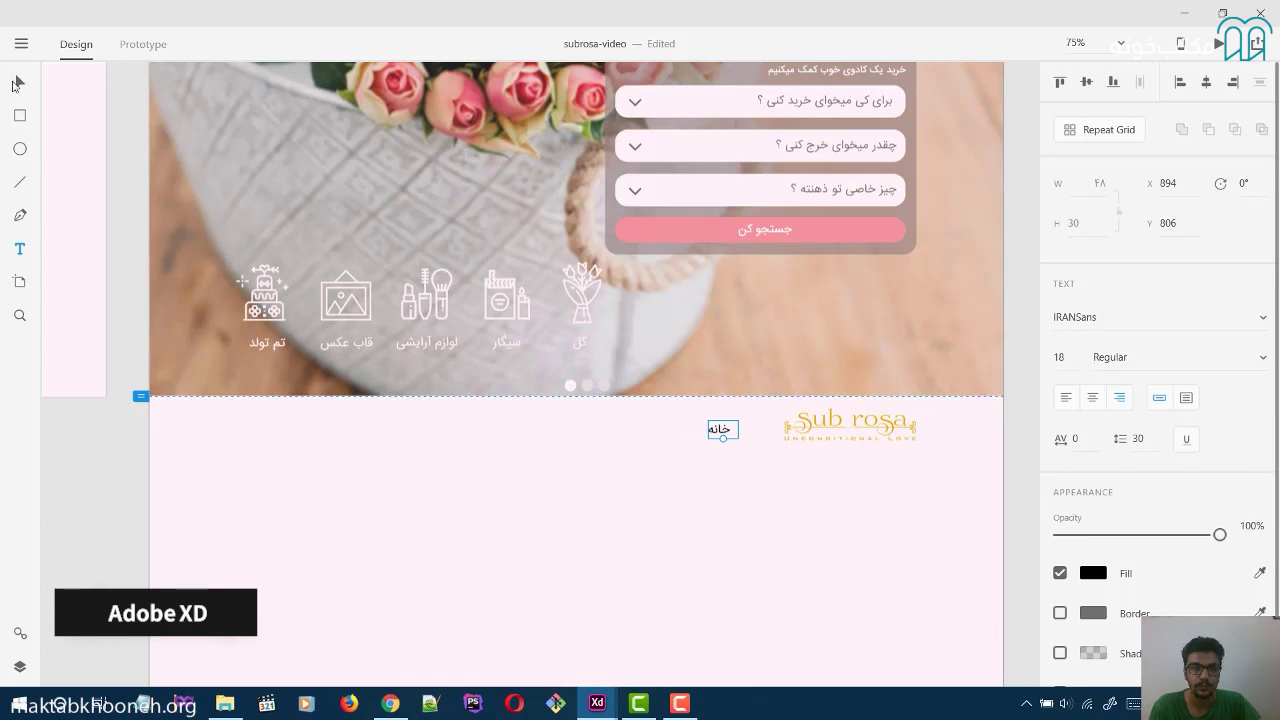
drag(720, 431, 744, 433)
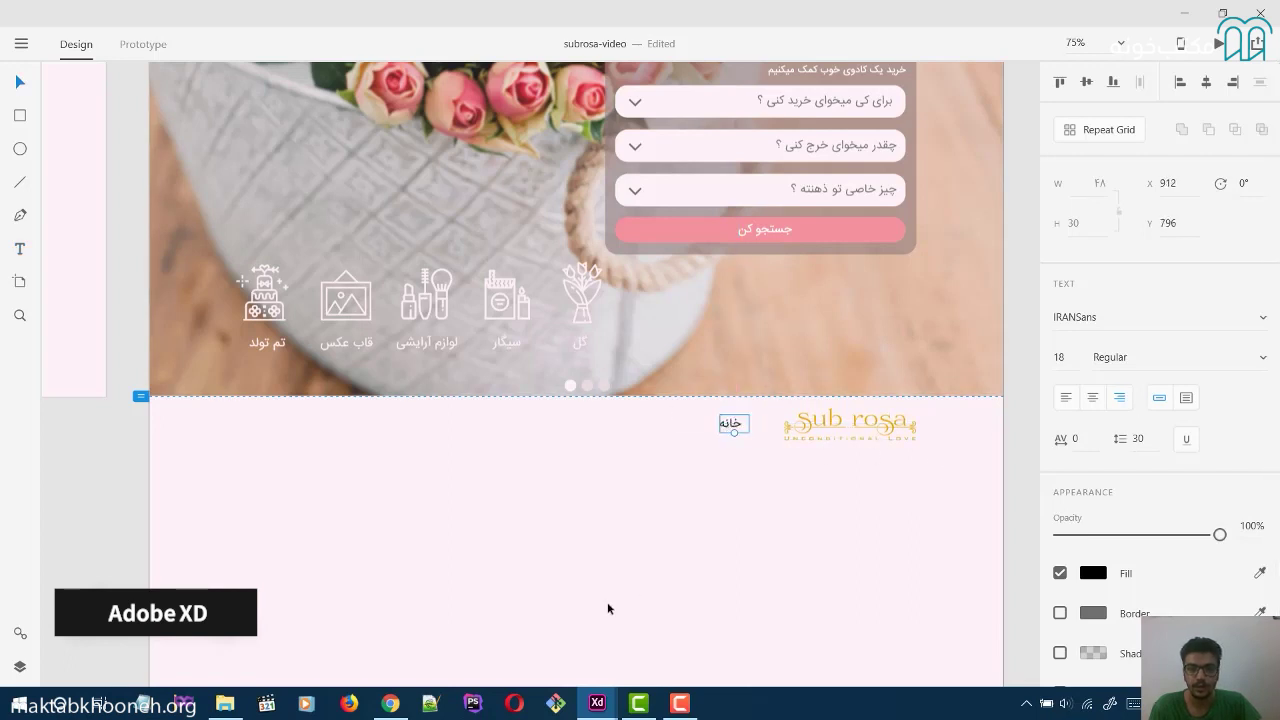
Check the خانه label's text size in the SubRosa - Copy document and set the new label's font size to 17.
mouse_move(597, 703)
click(690, 625)
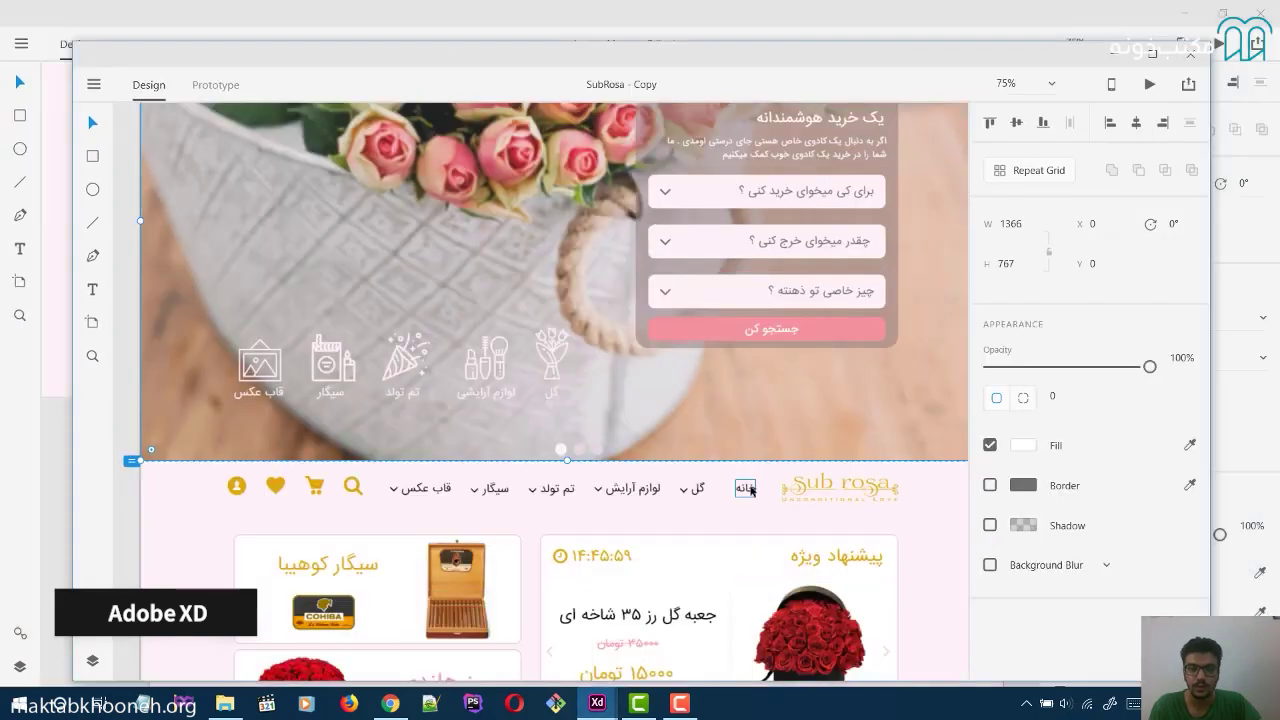
click(746, 487)
click(743, 22)
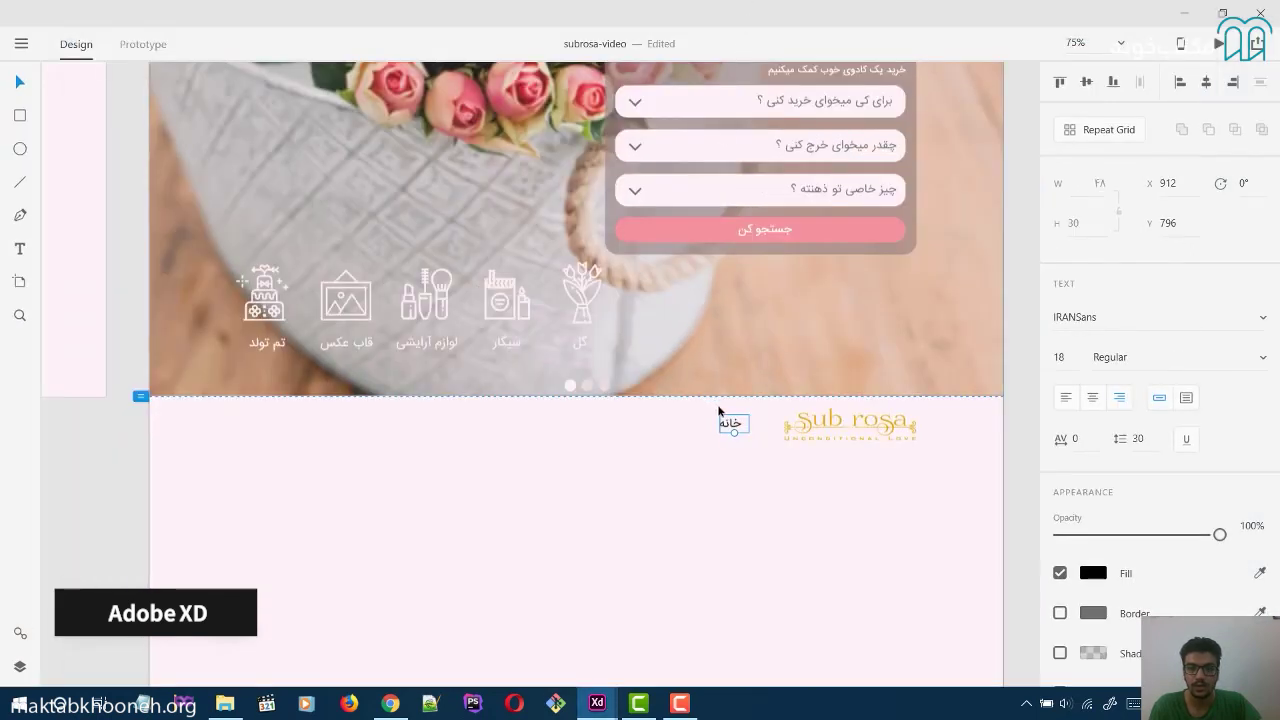
click(1068, 360)
text(17)
key(Return)
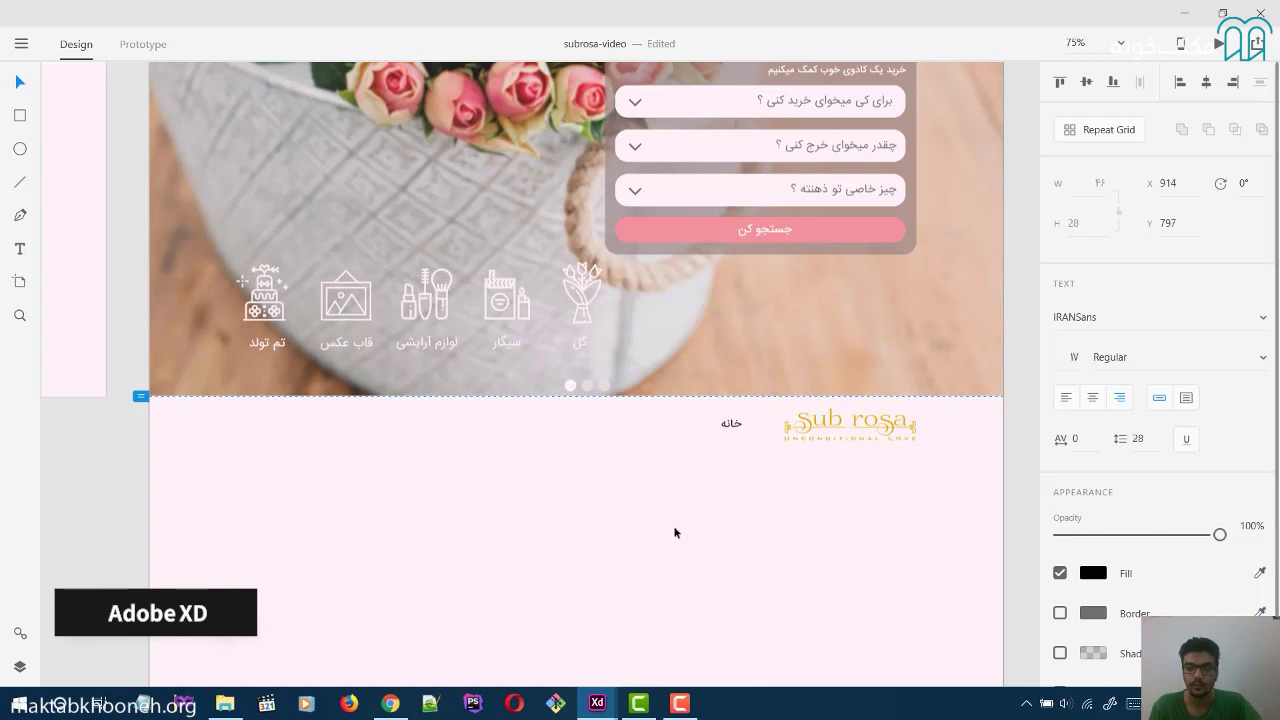
Trim the extra space from the خانه label and move it to about X 932, Y 800, level with the logo.
scroll(731, 425, up, 5)
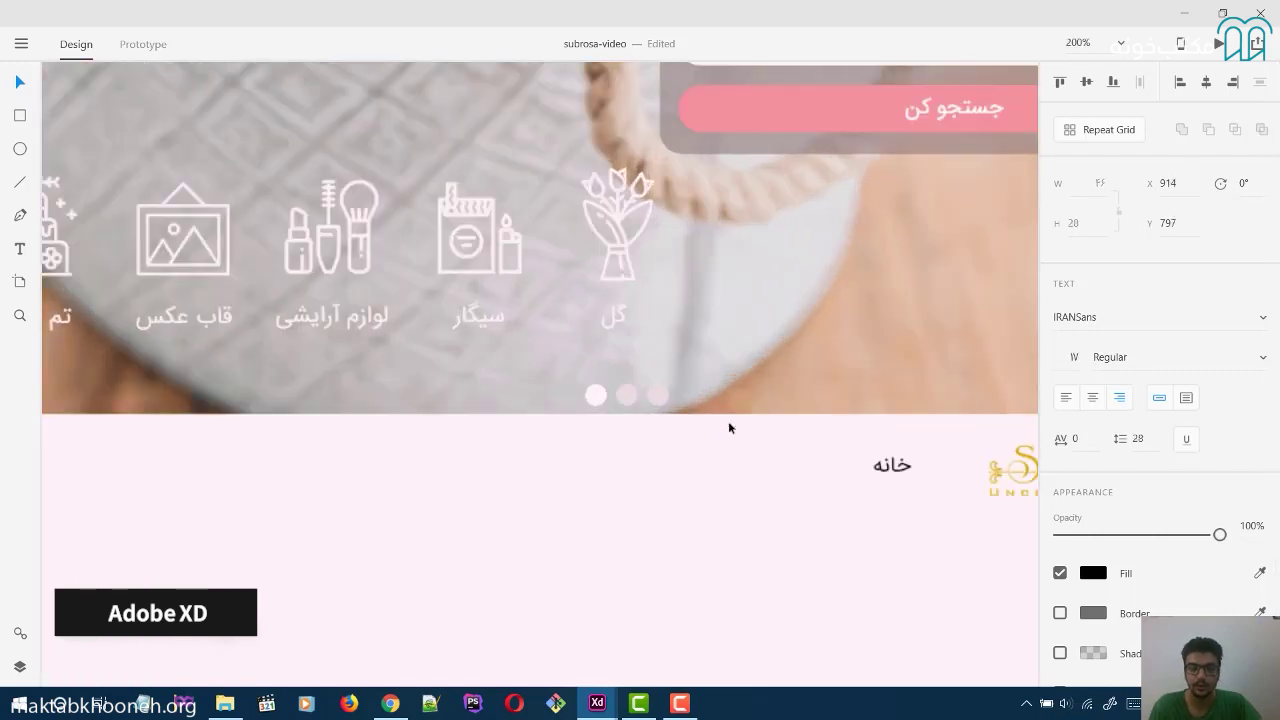
key(ctrl+1)
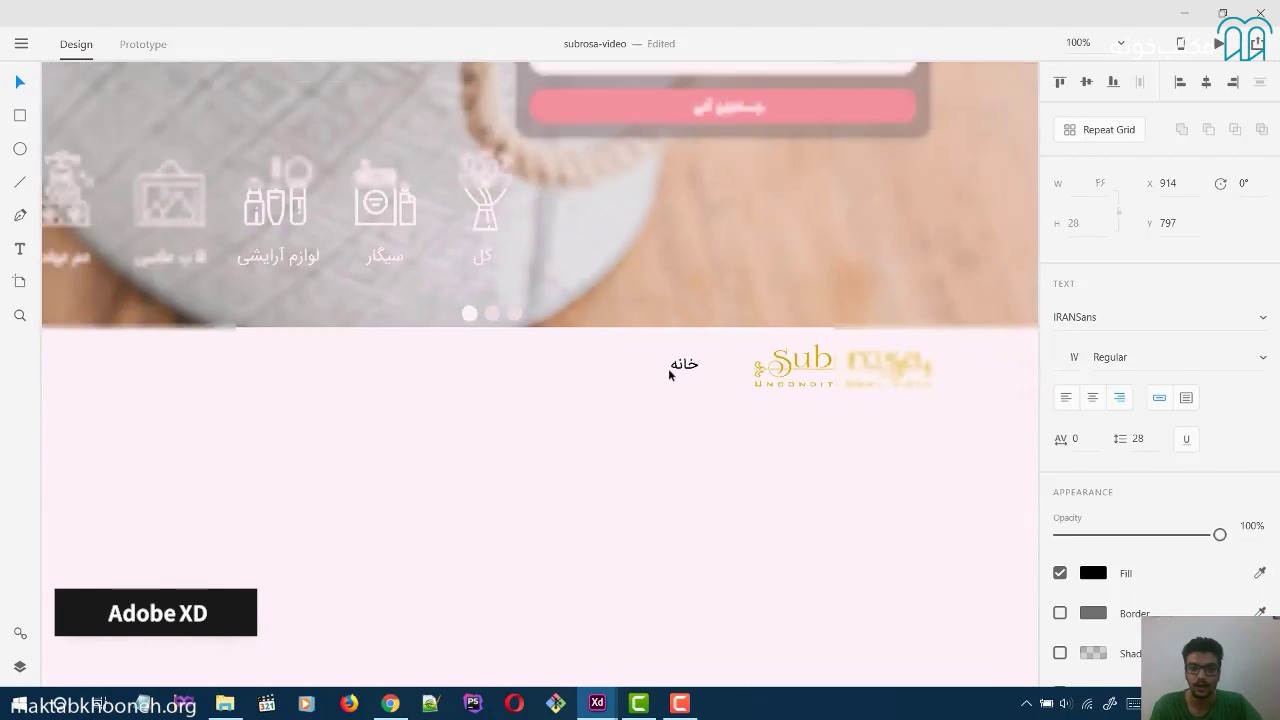
double_click(680, 364)
click(677, 365)
key(Escape)
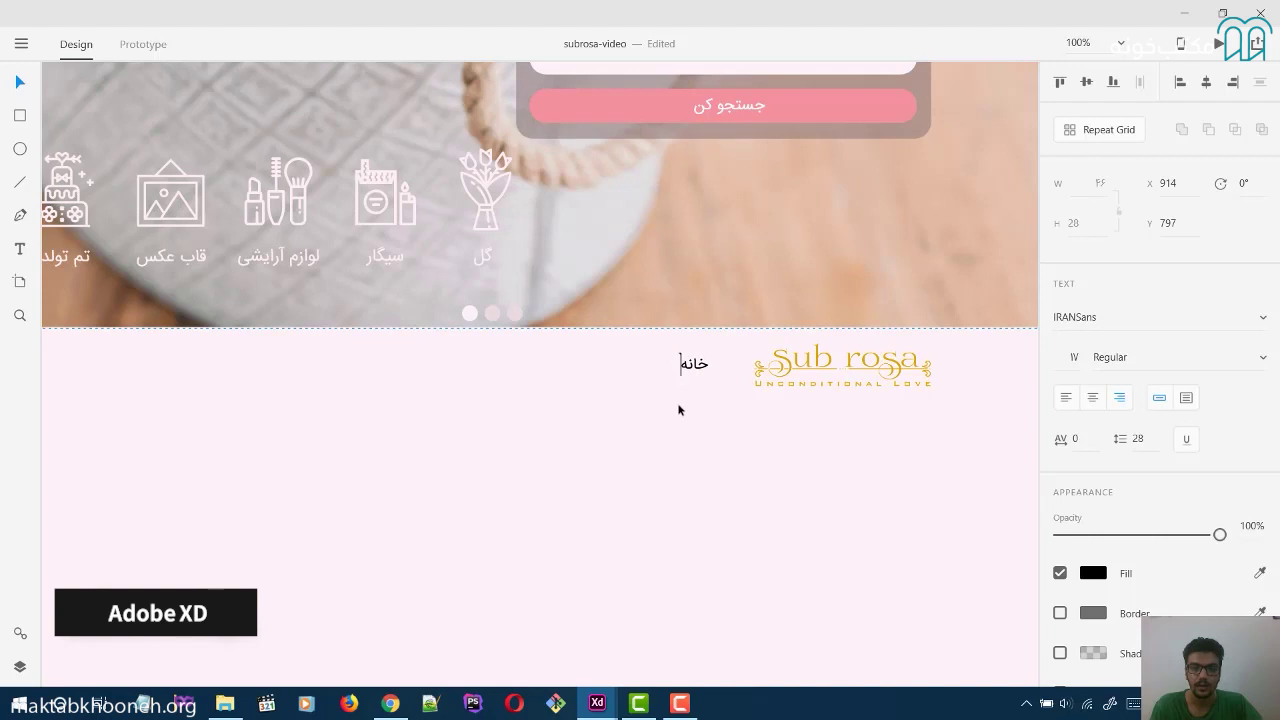
drag(698, 370, 701, 378)
key(Up)
key(Up)
key(Up)
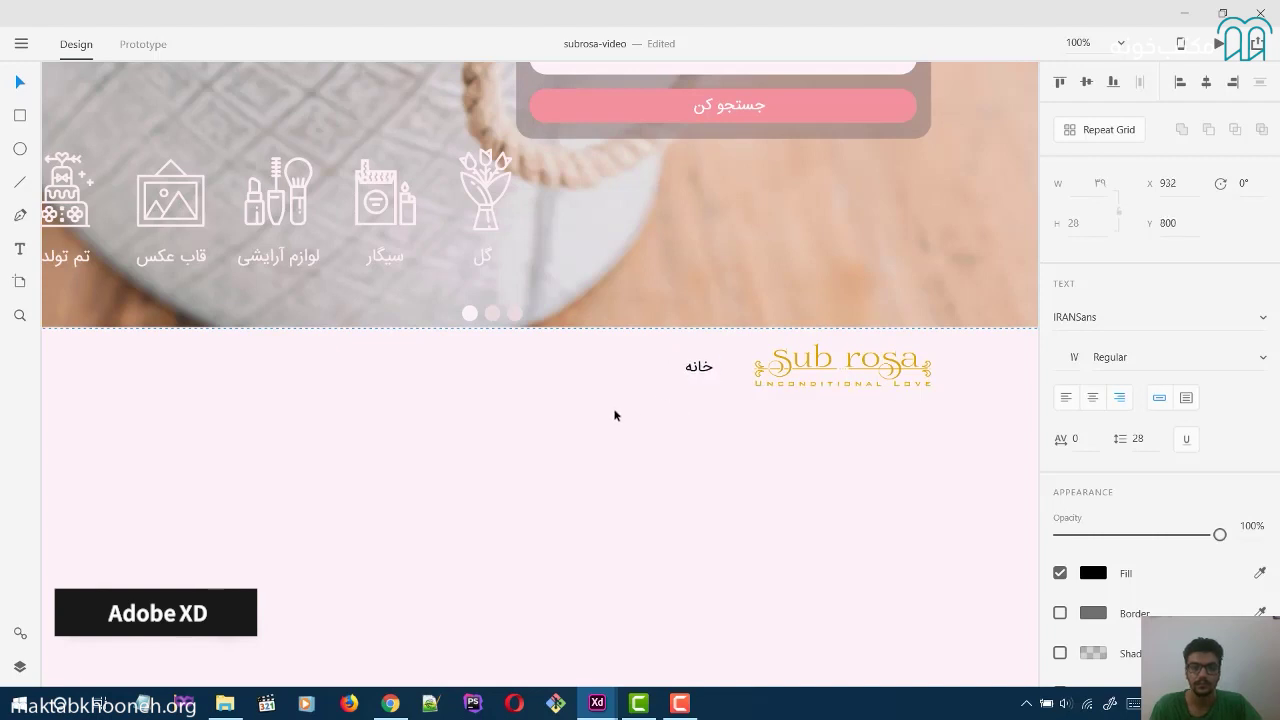
click(605, 419)
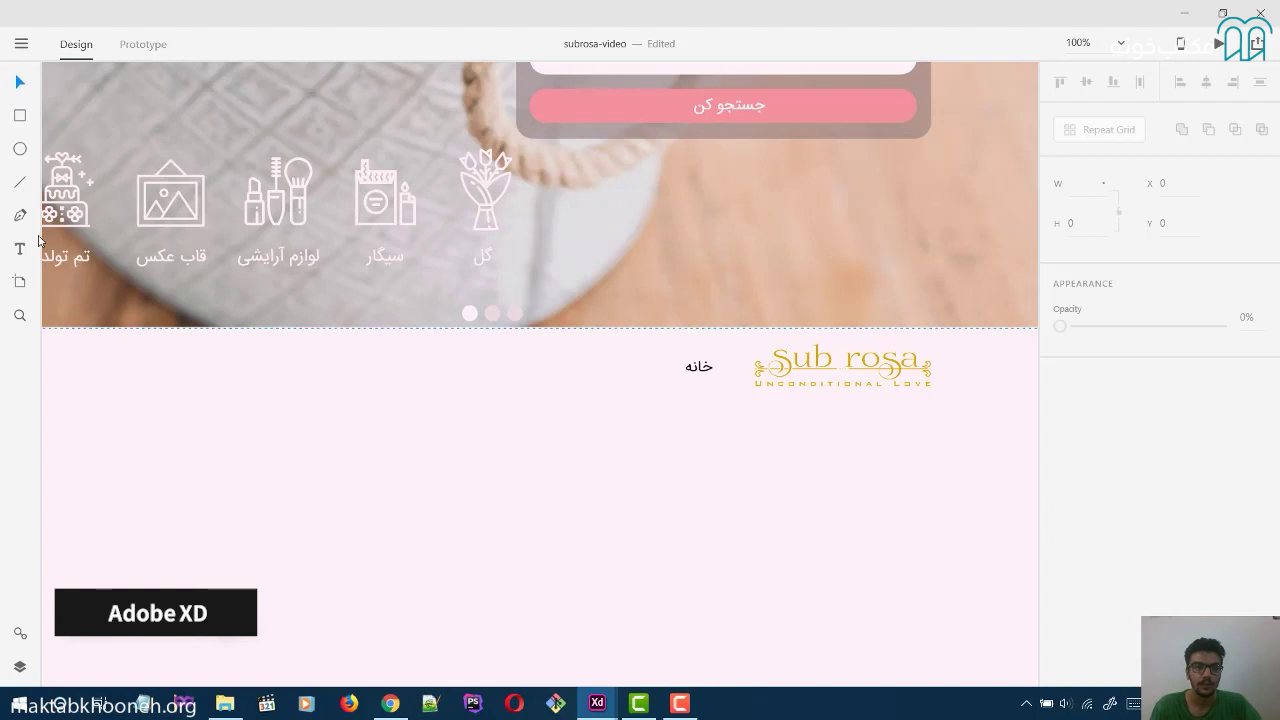
Duplicate the خانه label along the navigation row, farther from the logo, and change the copy's text to "گل".
click(689, 372)
drag(689, 372, 617, 370)
double_click(617, 370)
text(گل)
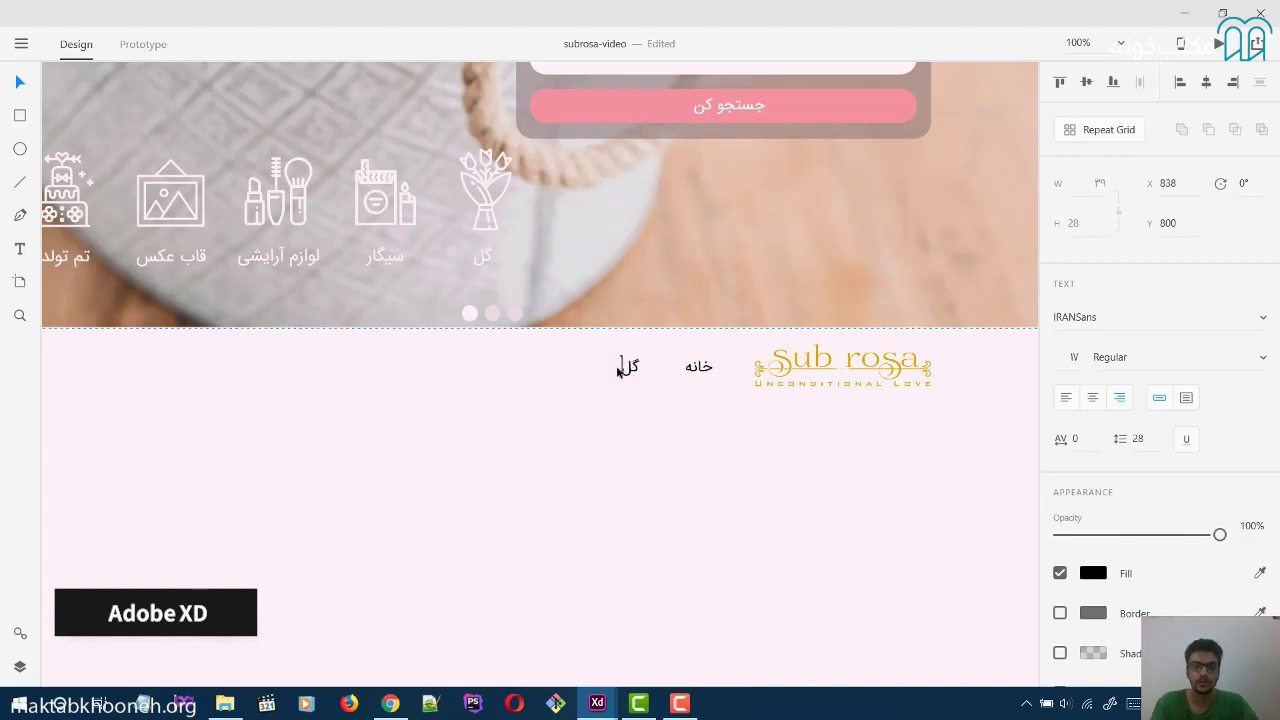
Check the menu order in SubRosa - Copy, duplicate the گل label farther along the row, and adjust the spacing of both.
mouse_move(597, 703)
click(654, 618)
key(alt+Tab)
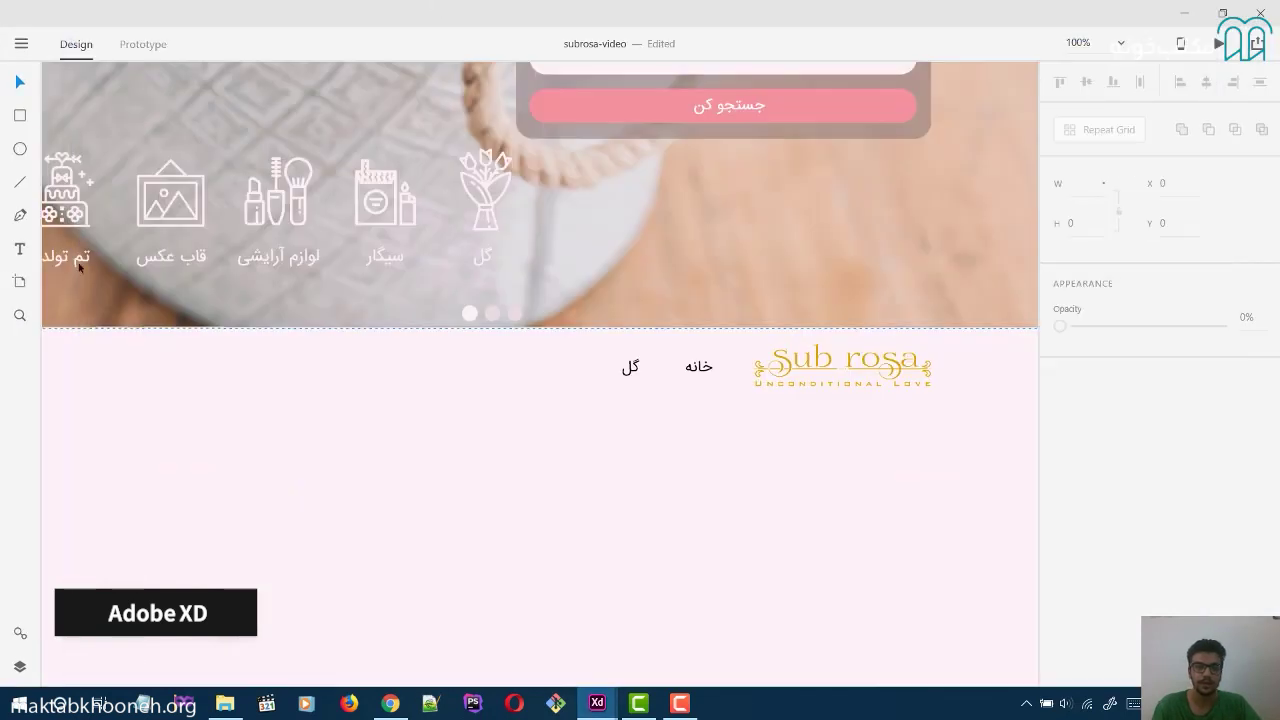
click(631, 367)
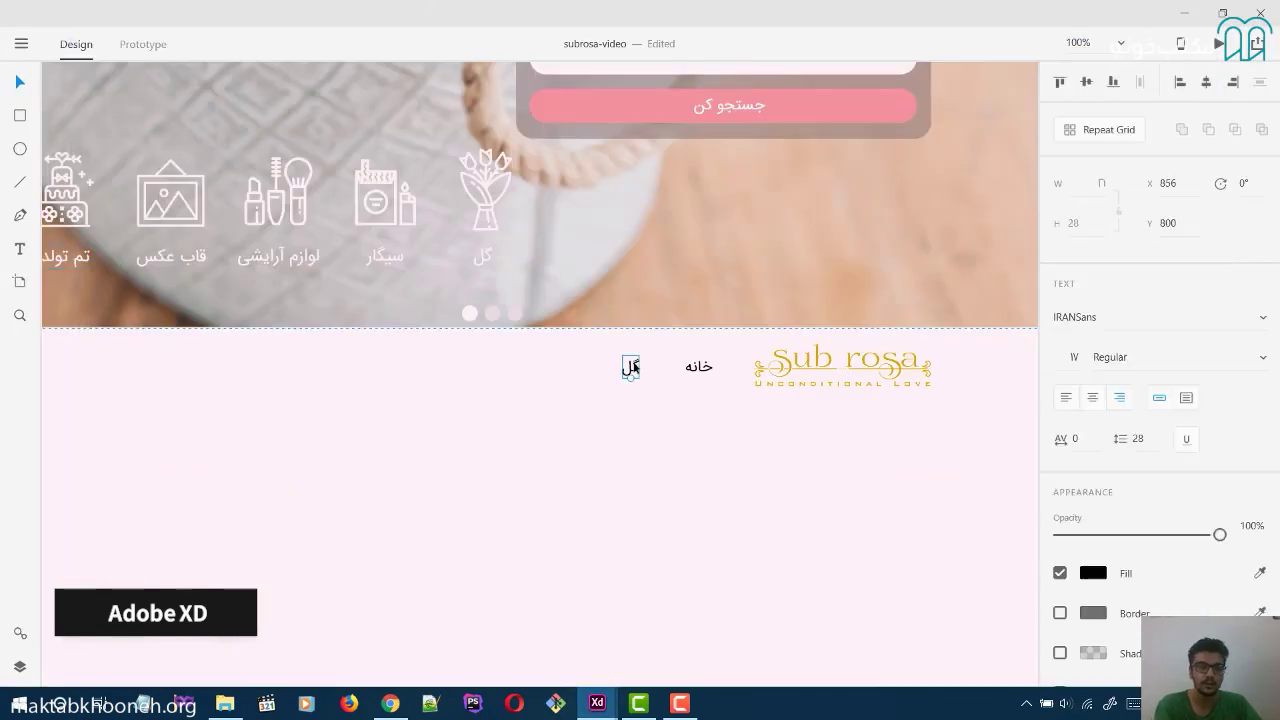
drag(631, 367, 509, 368)
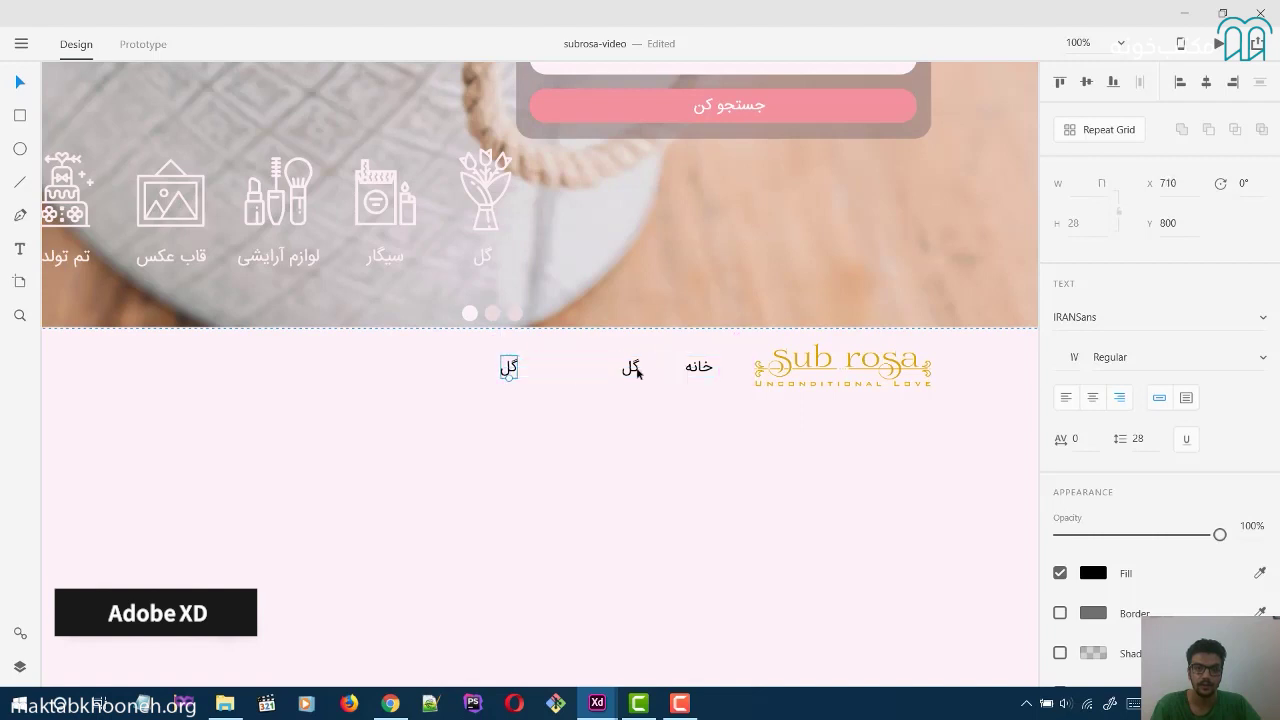
drag(631, 366, 610, 373)
drag(506, 372, 518, 370)
Replace the text of the duplicated گل label with "لوازم آرایش".
double_click(522, 370)
key(BackSpace)
text(لوازم آرایش)
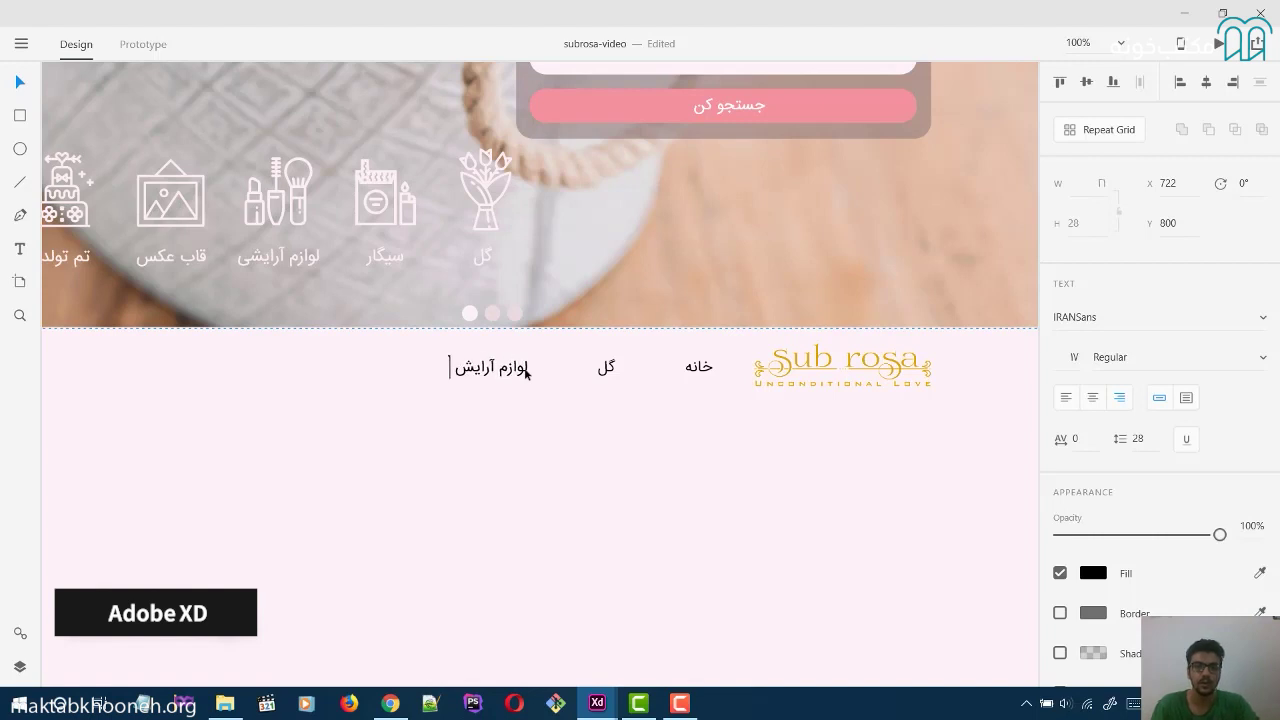
key(Escape)
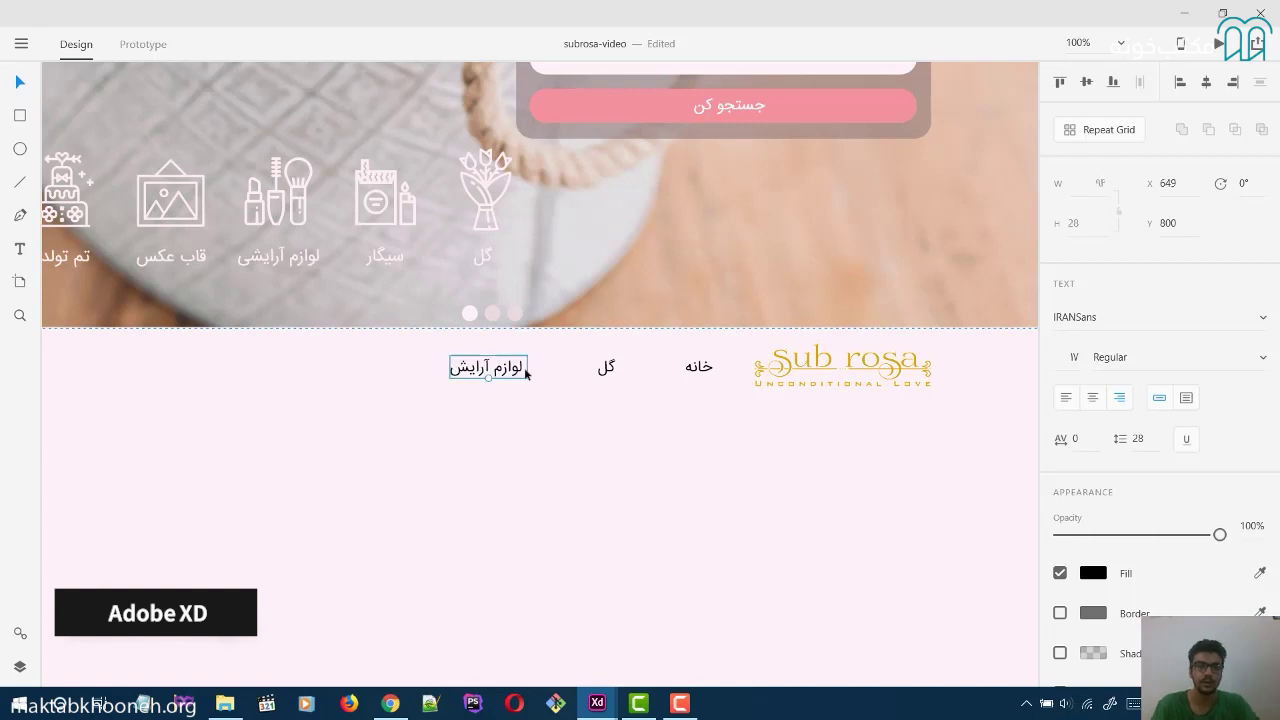
click(521, 421)
Check the following menu item in SubRosa - Copy and add a "تم تولد" label level with and beyond لوازم آرایش.
mouse_move(597, 703)
click(648, 632)
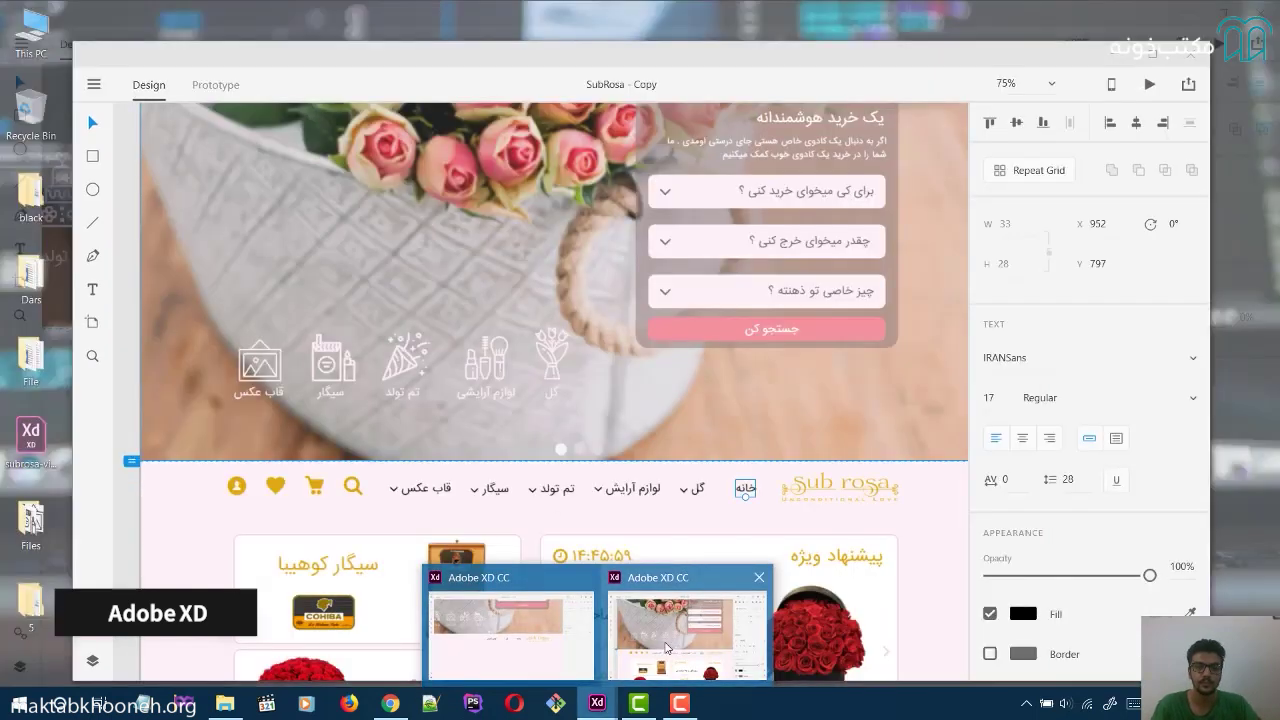
click(510, 625)
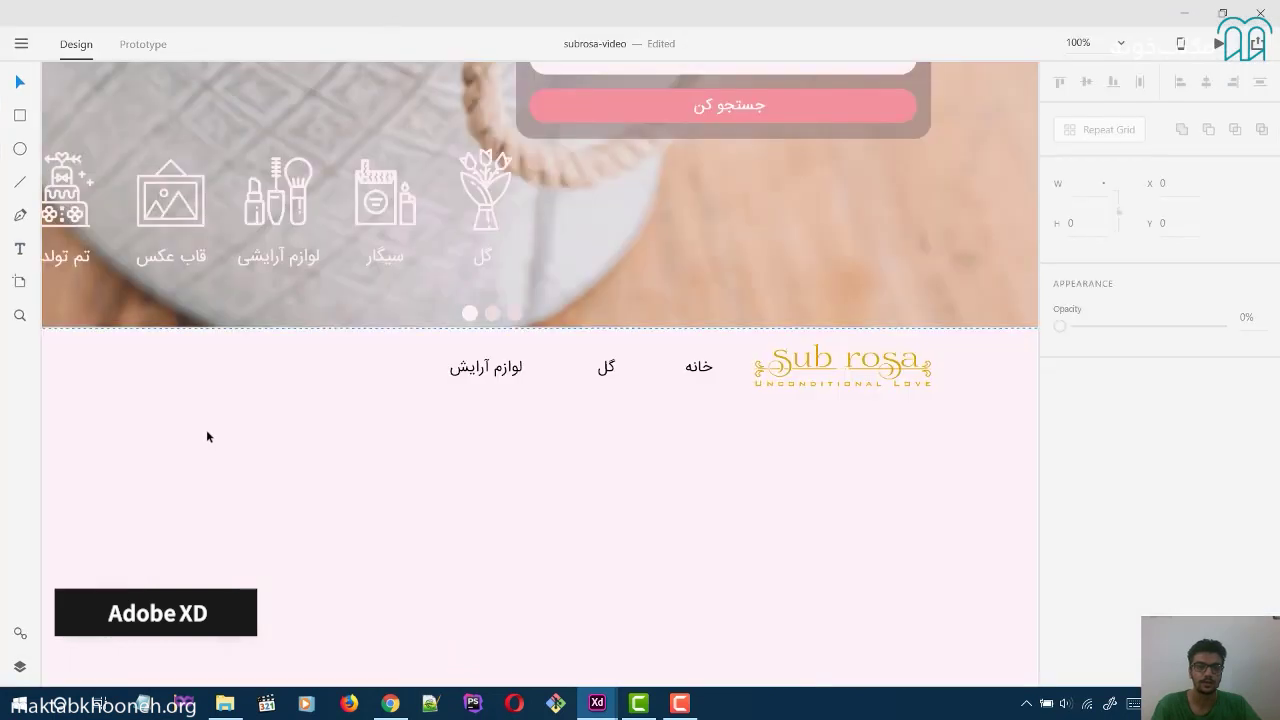
drag(393, 335, 441, 353)
scroll(441, 353, left, 3)
click(19, 249)
click(552, 383)
text(تم تولد)
key(Escape)
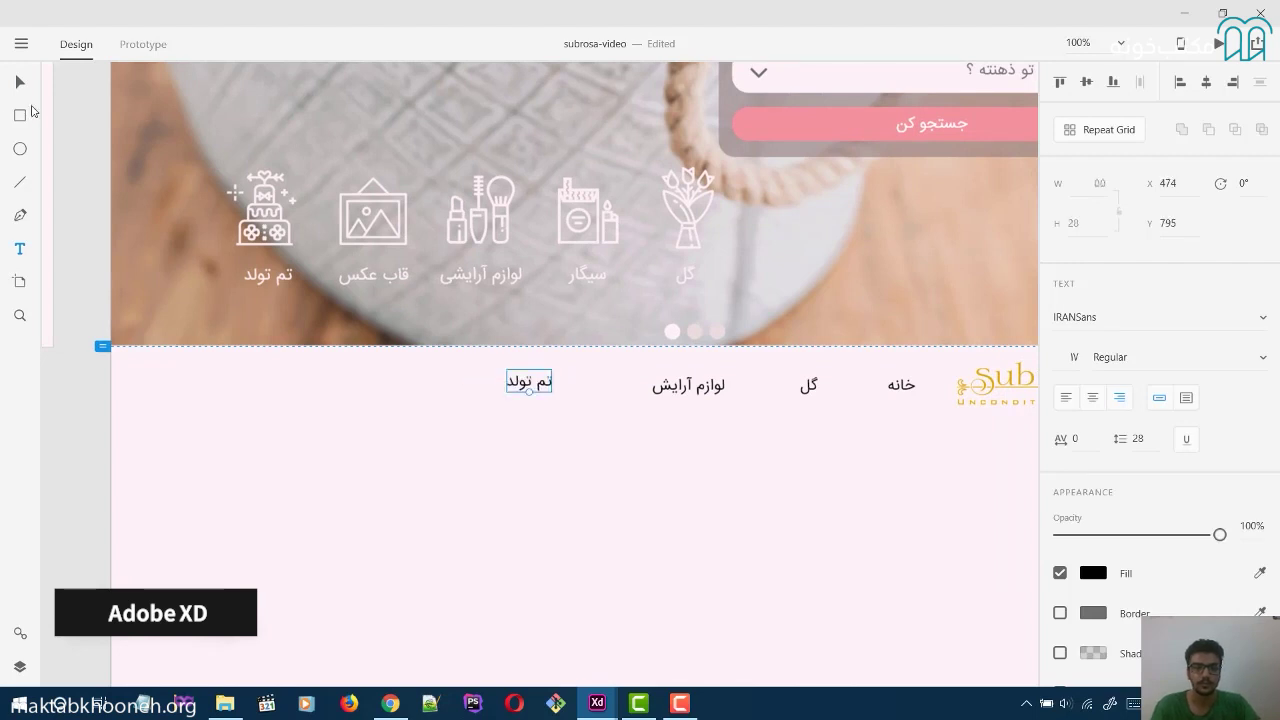
drag(525, 383, 572, 391)
click(474, 395)
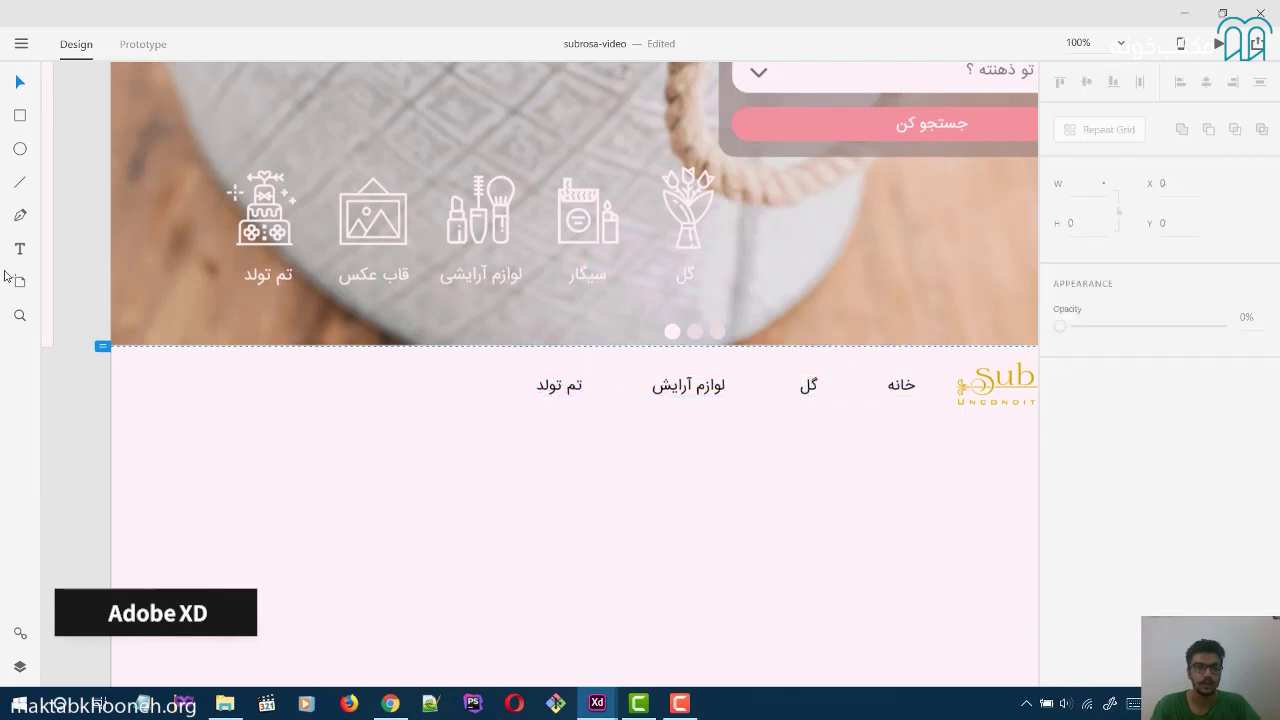
Add a "سیگار" label at the end of the navigation row, level with the other labels with equal 84 px gaps.
click(20, 249)
click(446, 383)
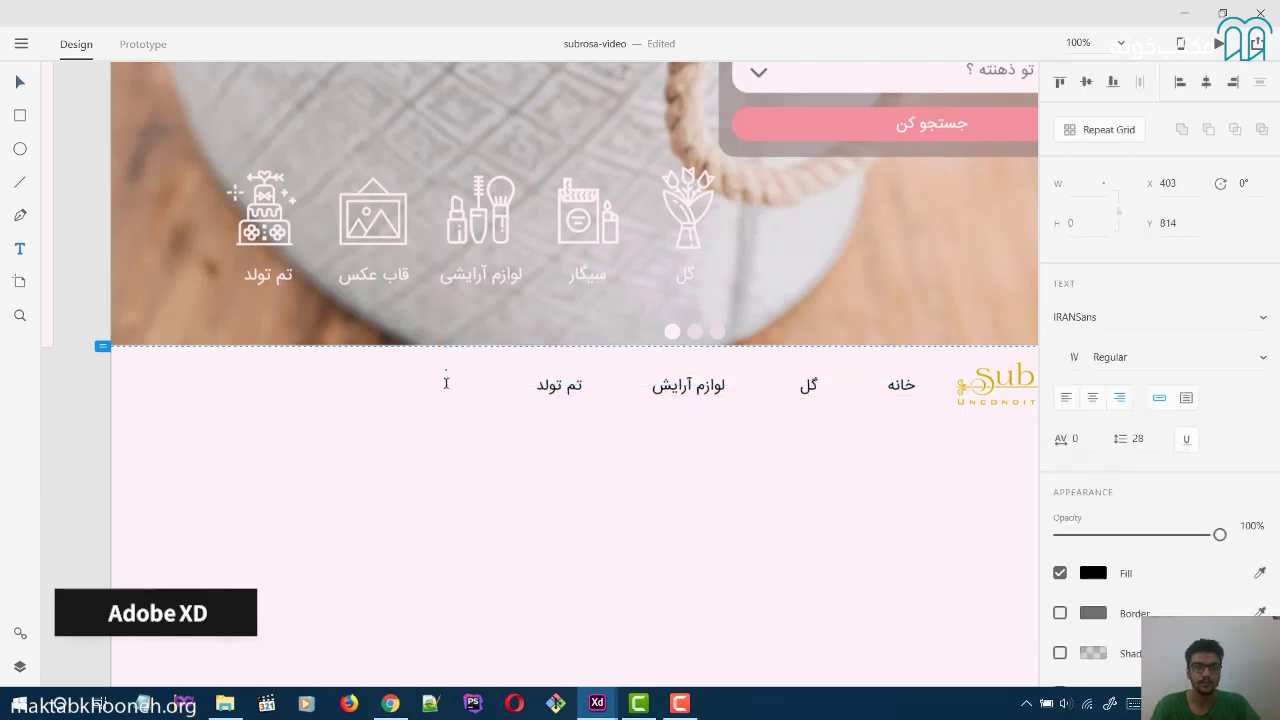
text(سیگار)
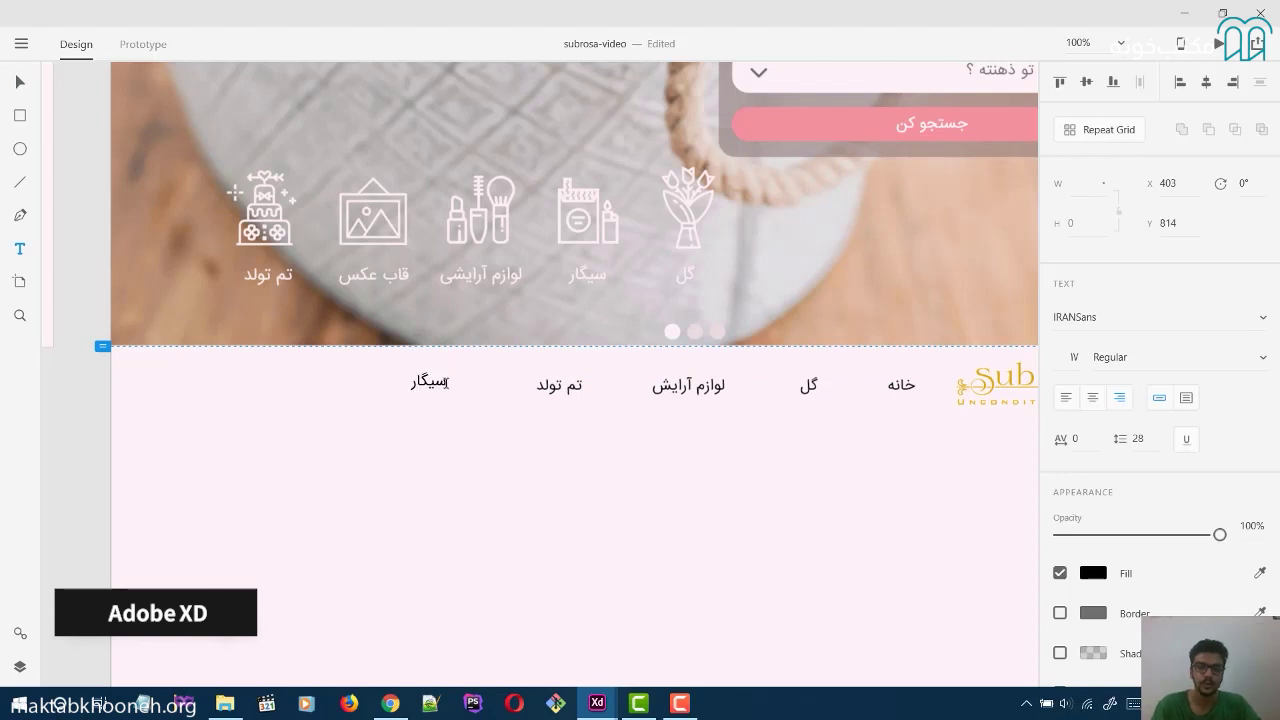
key(Escape)
drag(437, 383, 447, 390)
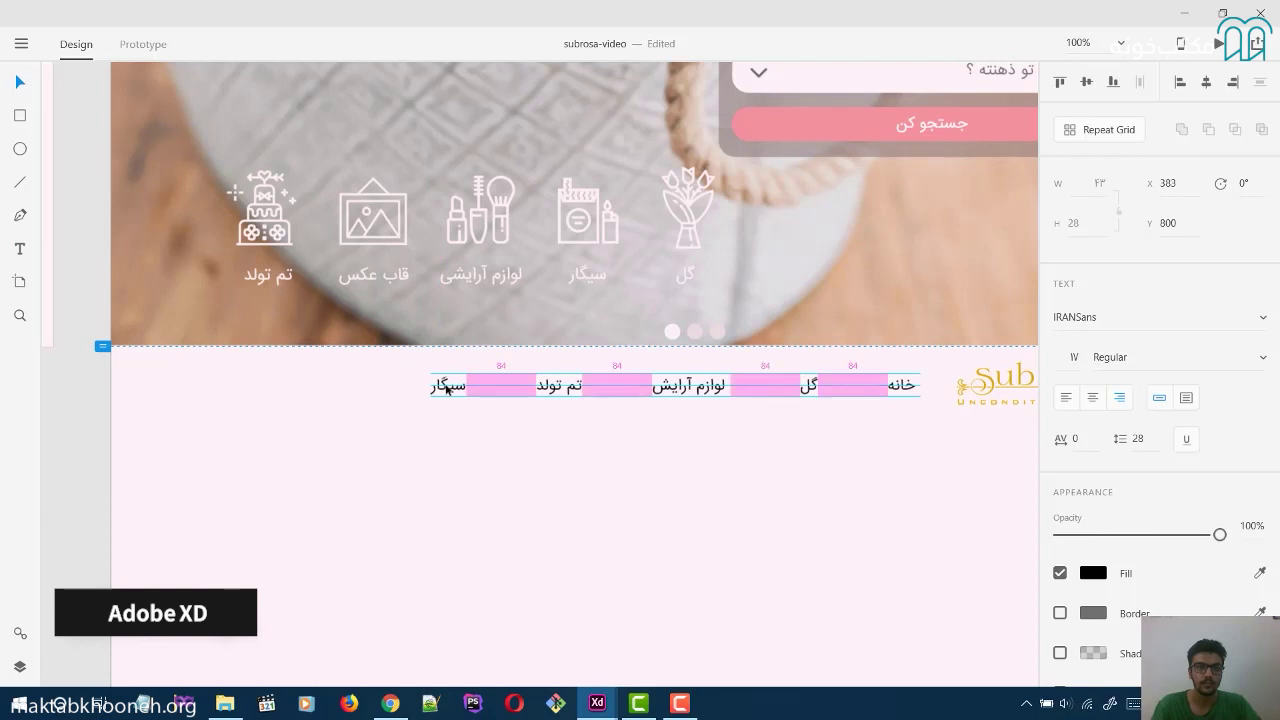
click(546, 490)
Examine the dropdown arrows beside the menu labels in the SubRosa - Copy document and return to subrosa-video.
mouse_move(597, 703)
click(686, 620)
key(ctrl+1)
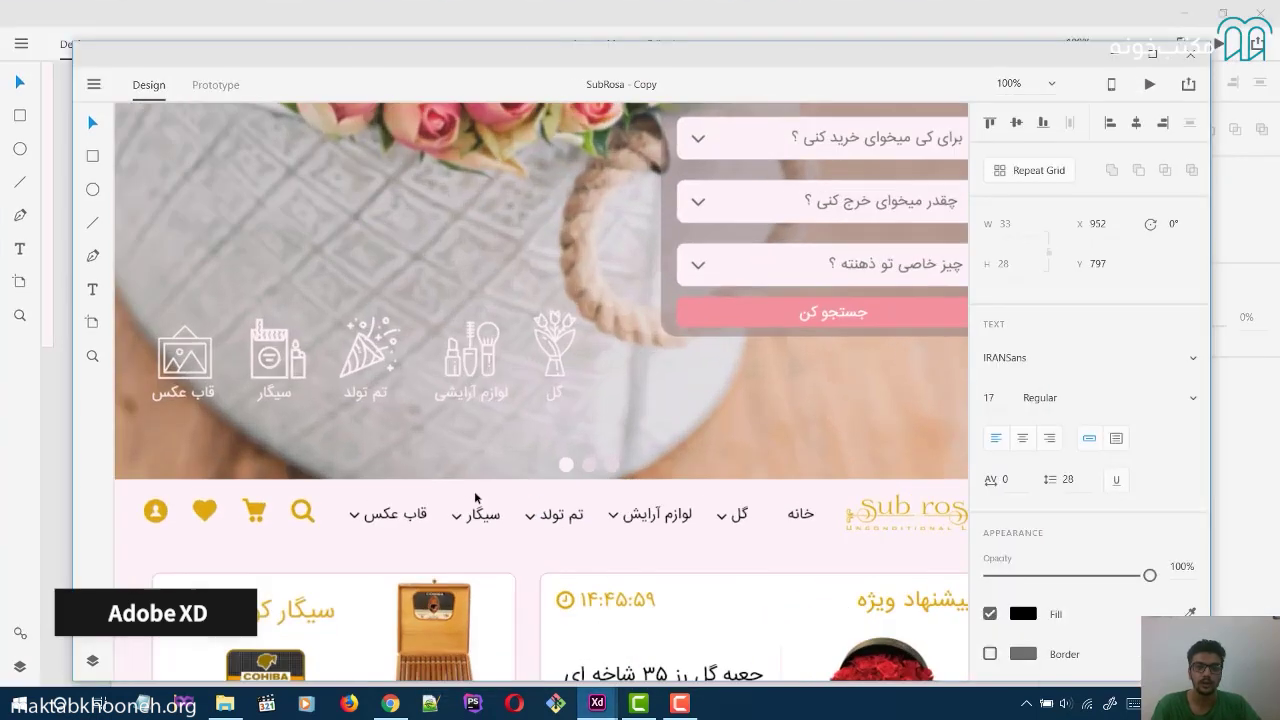
click(617, 524)
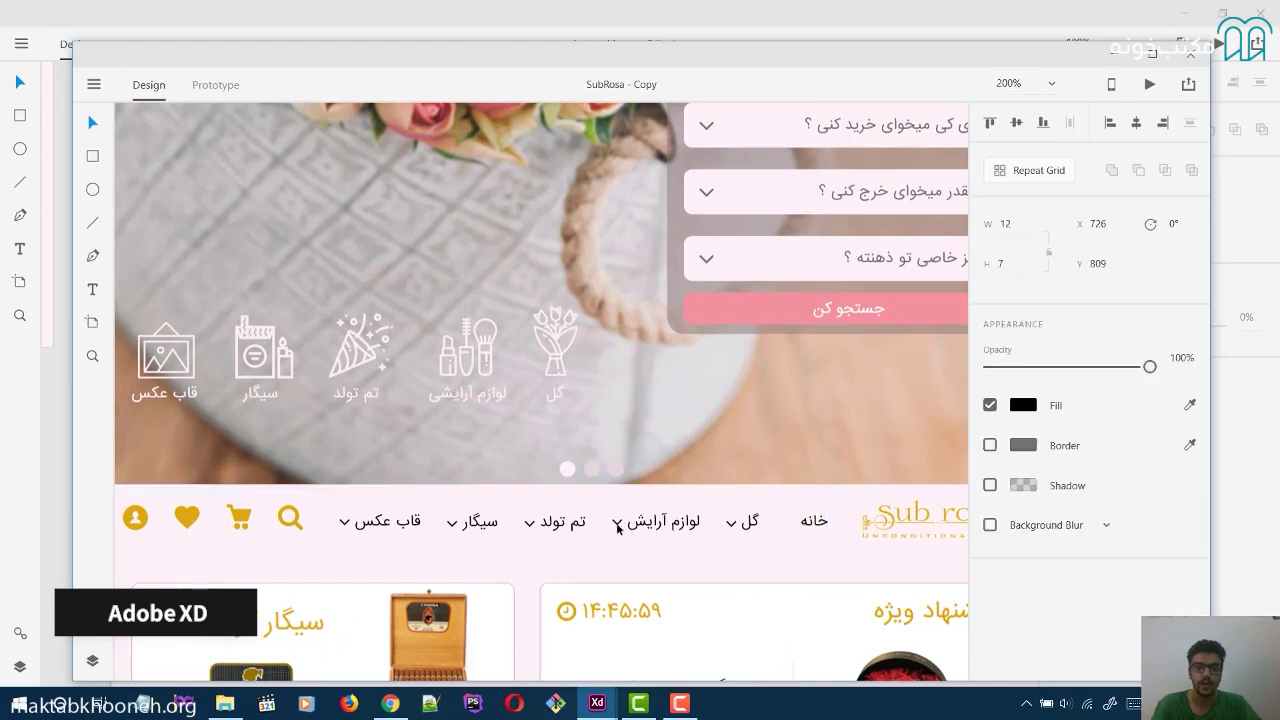
key(ctrl+2)
scroll(464, 254, down, 3)
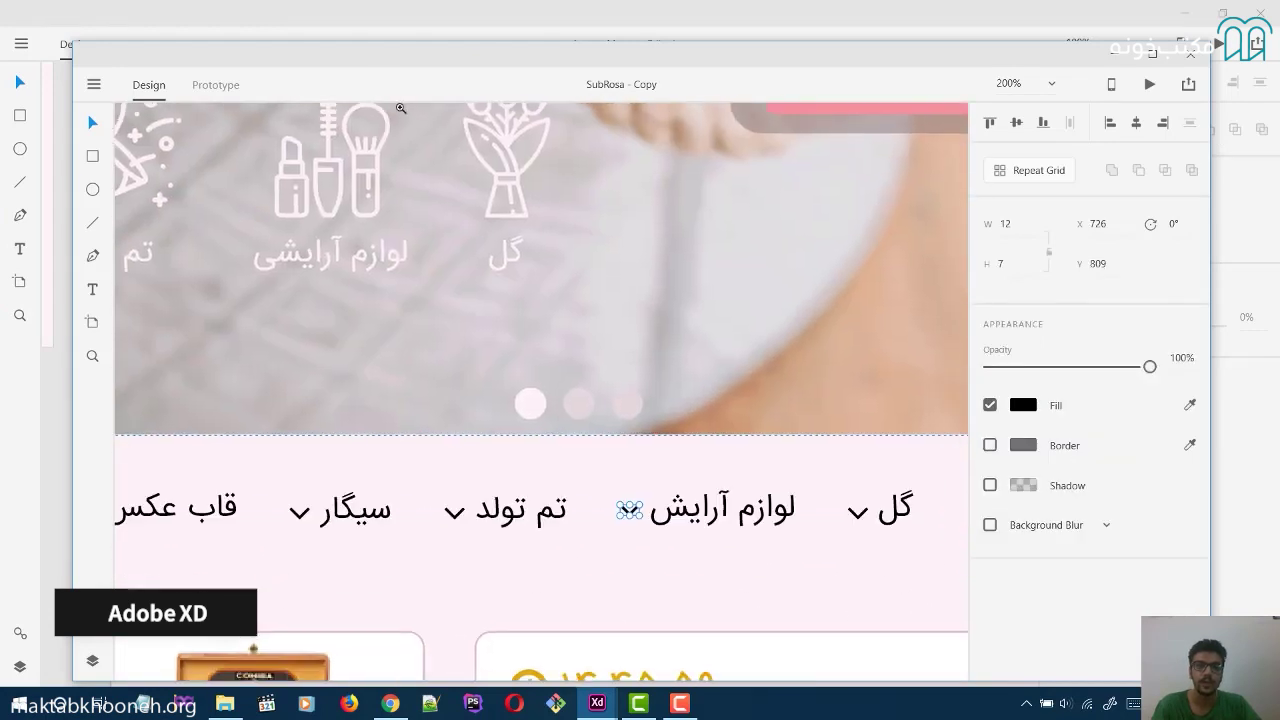
click(365, 38)
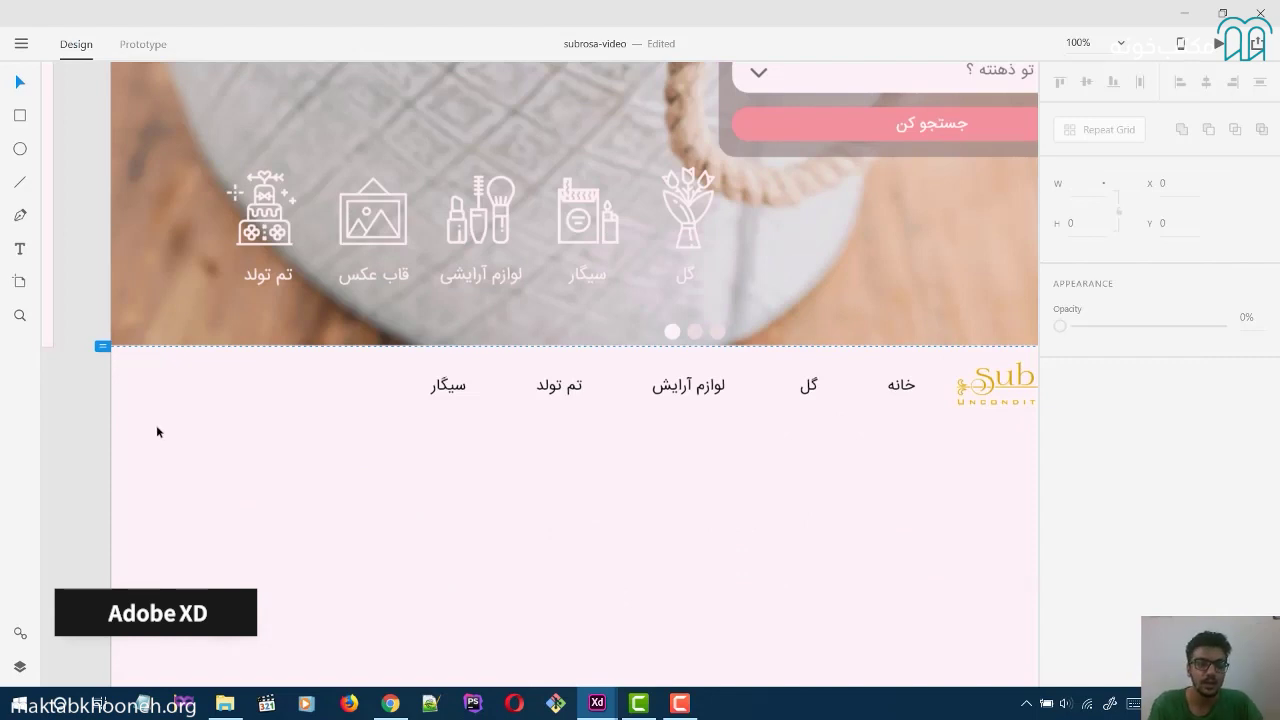
Start importing a file and browse to the svg folder inside the black folder on the Desktop.
key(ctrl+shift+i)
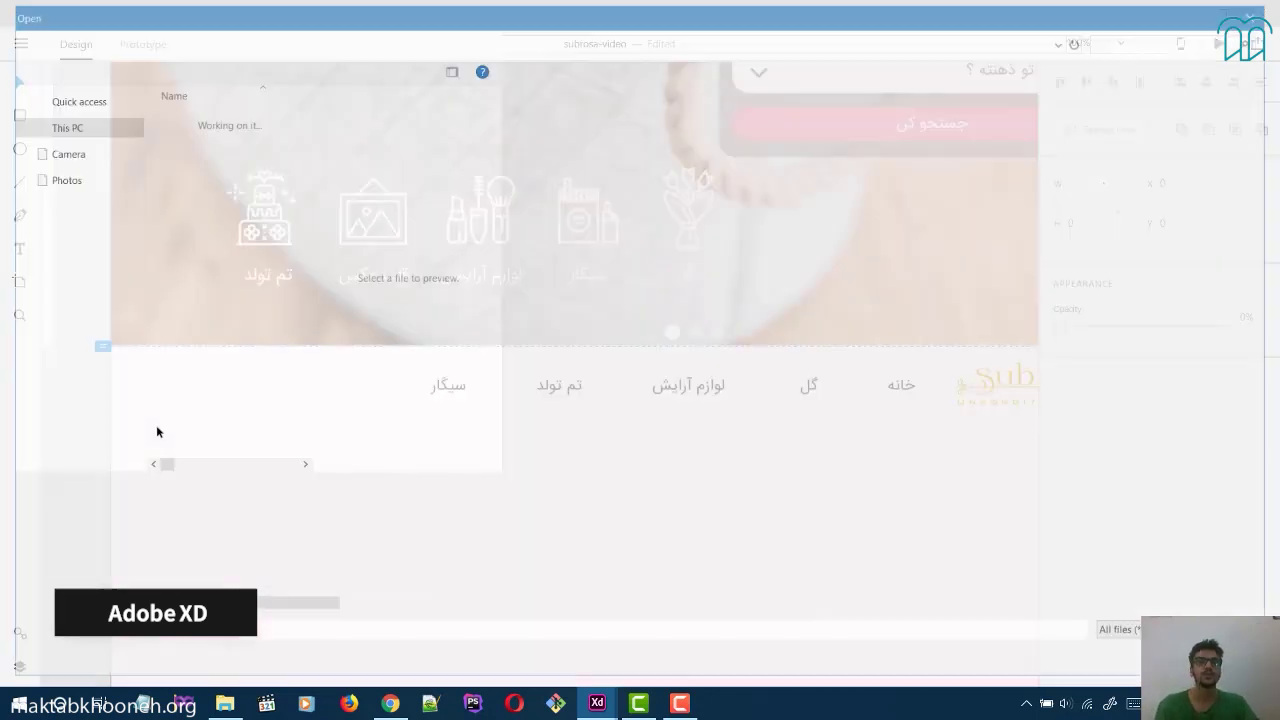
click(80, 277)
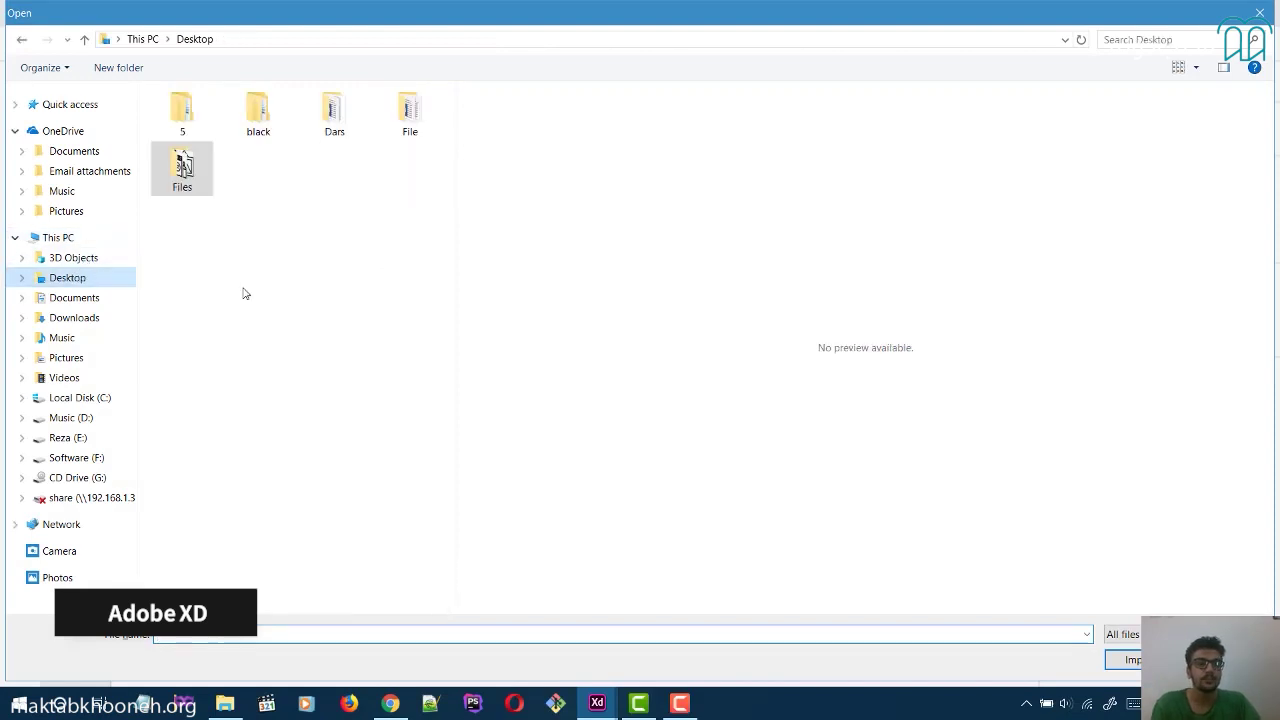
double_click(254, 112)
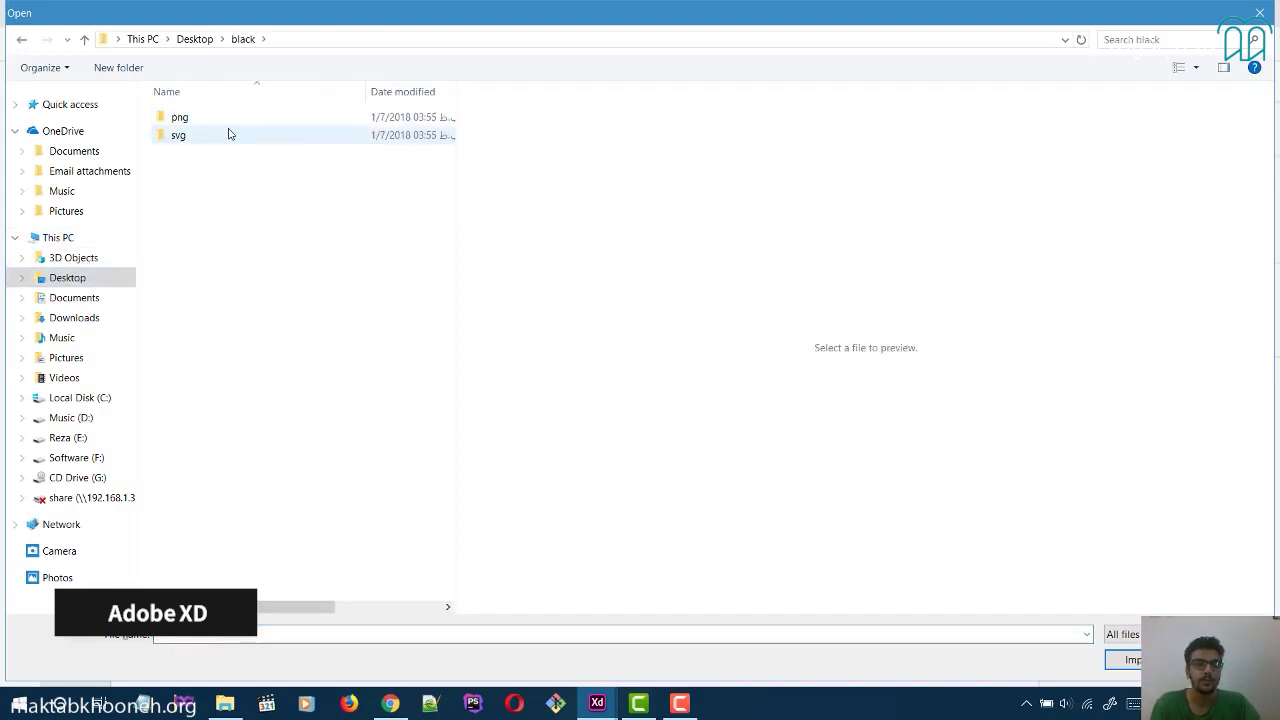
double_click(214, 137)
Search the svg folder for "arrow" and look through the matching icons.
click(1143, 38)
scroll(243, 323, down, 20)
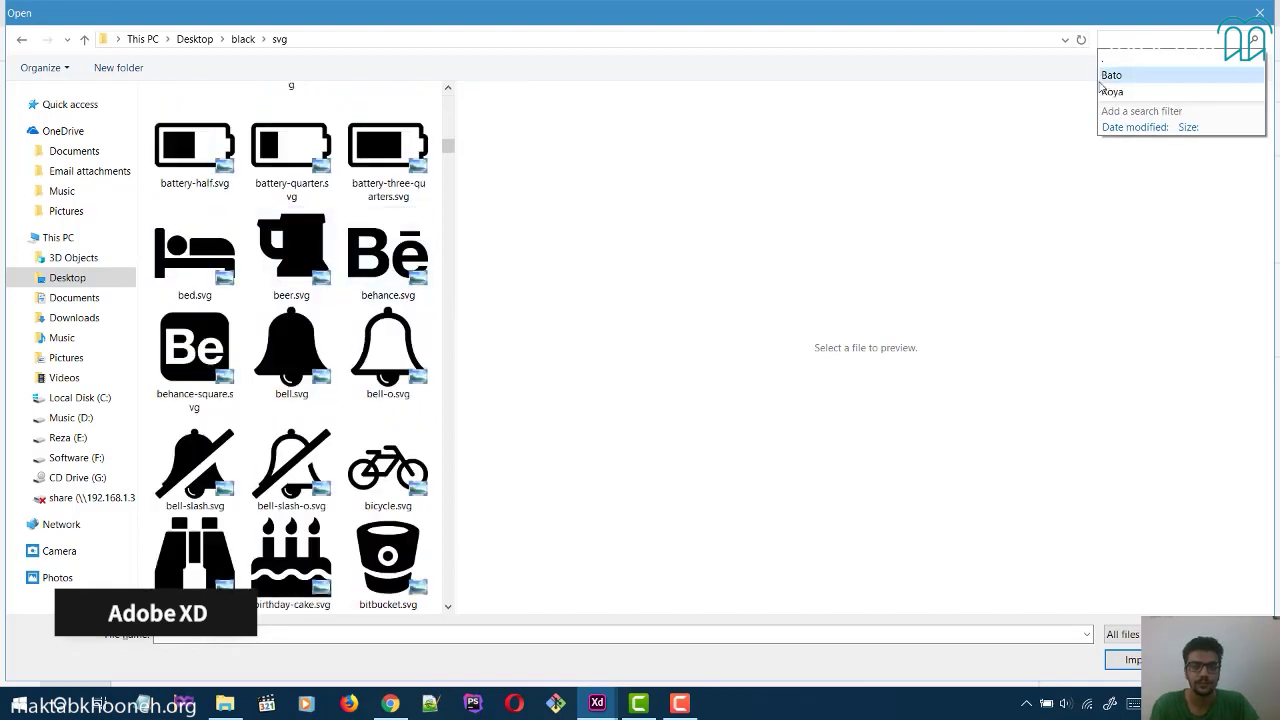
text(شقق)
key(BackSpace)
key(BackSpace)
text(a)
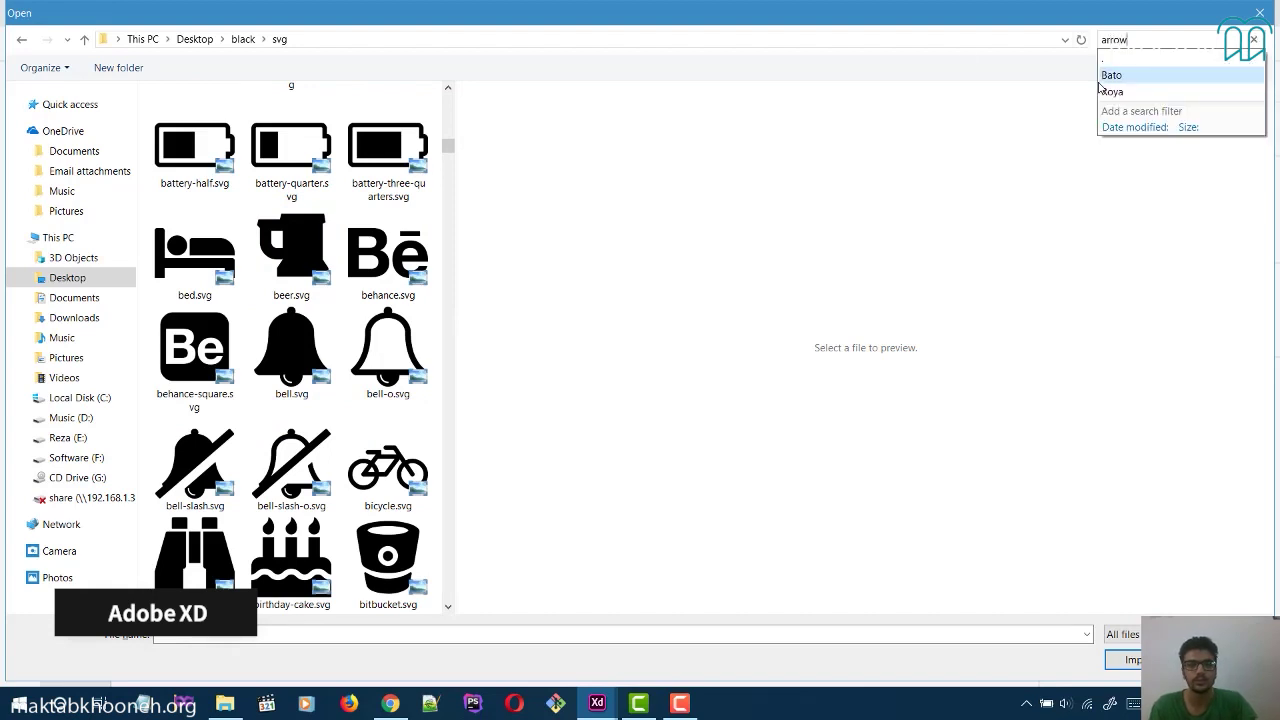
text(rrow)
key(Return)
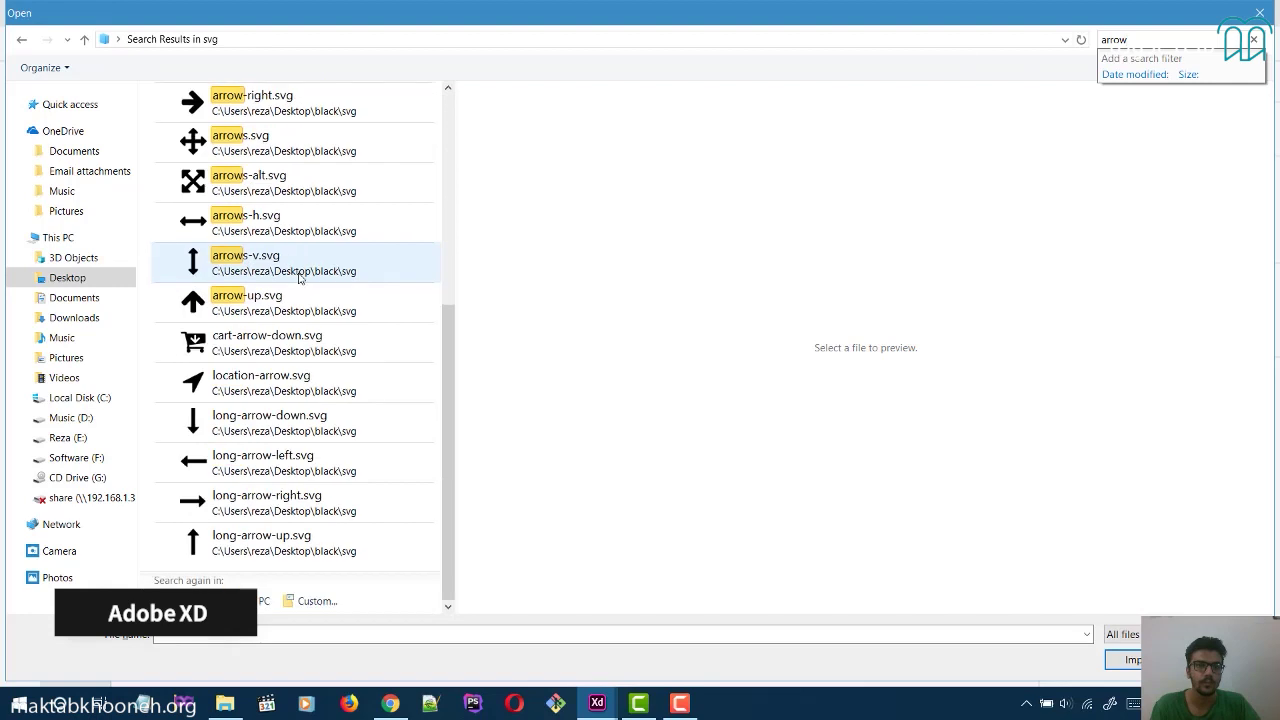
scroll(298, 277, up, 5)
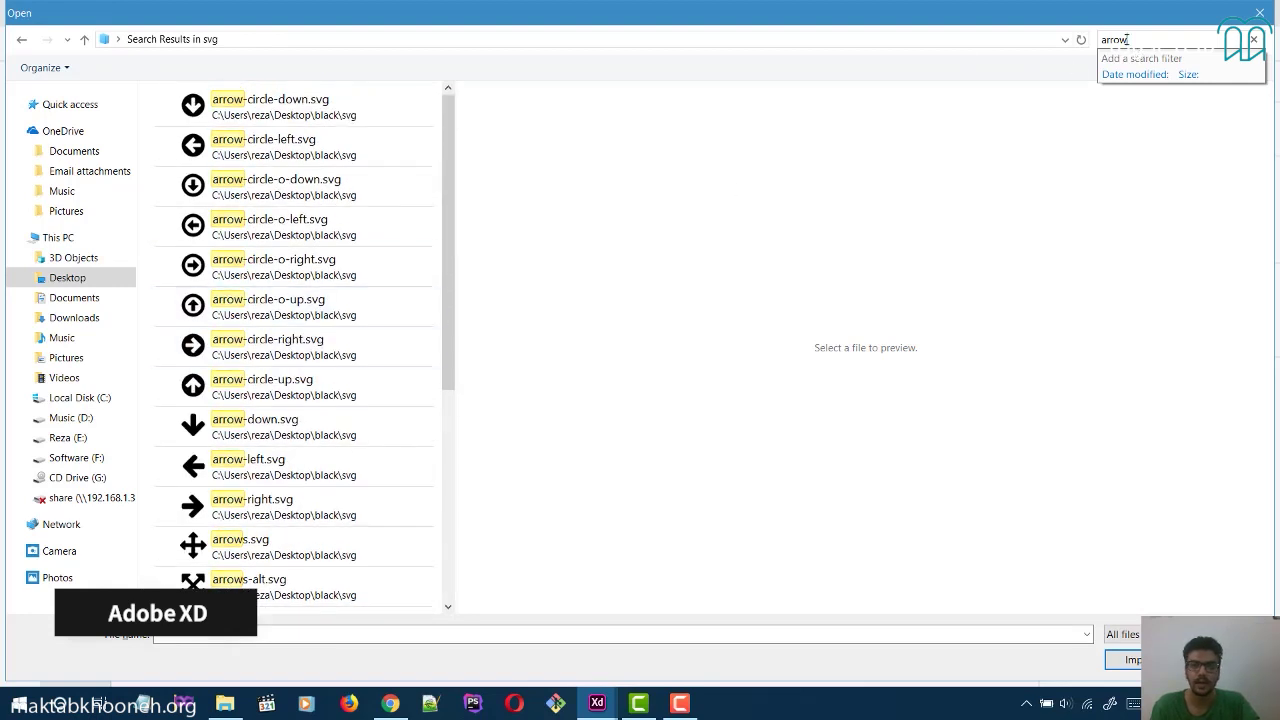
Search the svg folder for "angle" instead and import angle-down.svg.
key(BackSpace)
key(BackSpace)
key(BackSpace)
key(BackSpace)
key(BackSpace)
text(anglwe)
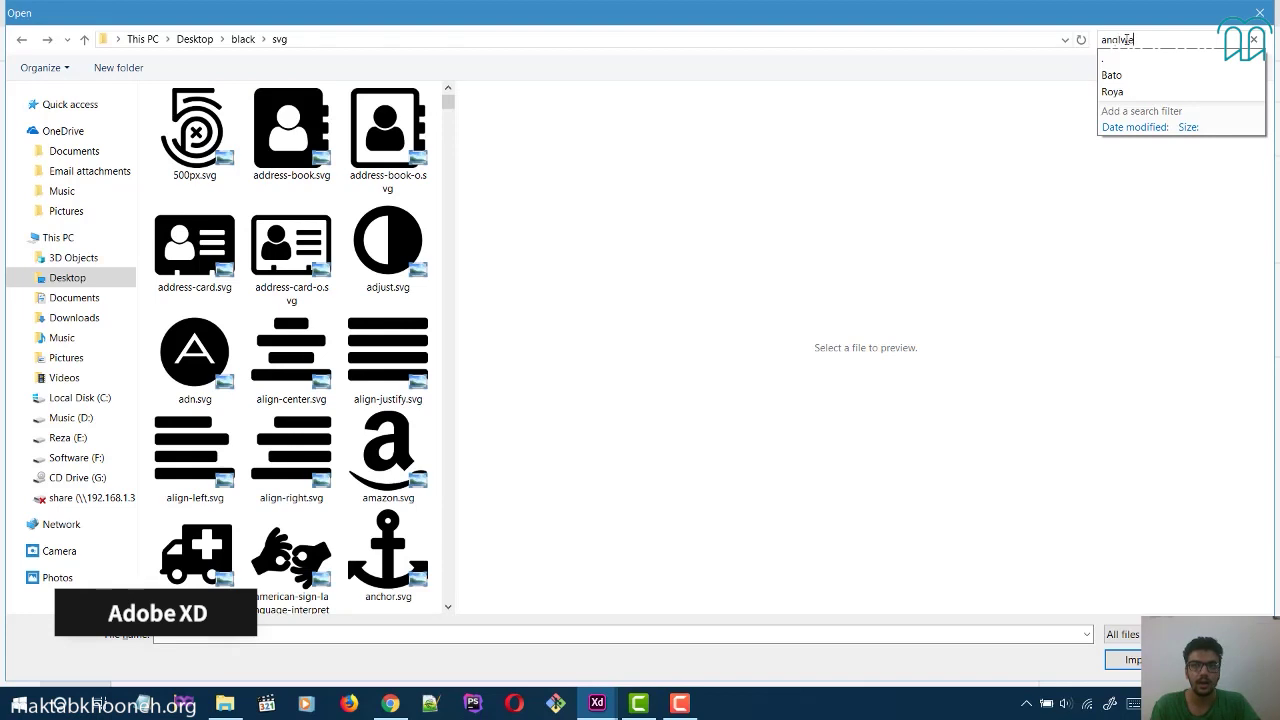
key(BackSpace)
key(BackSpace)
text(e)
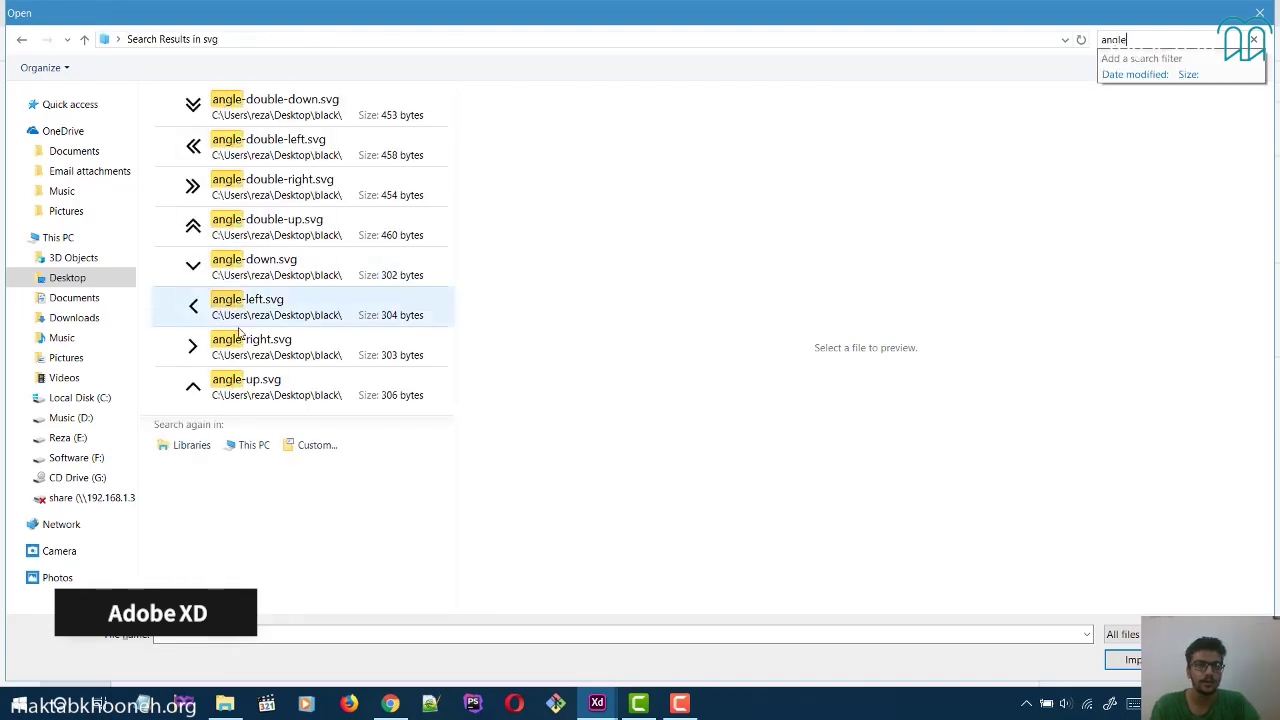
click(222, 308)
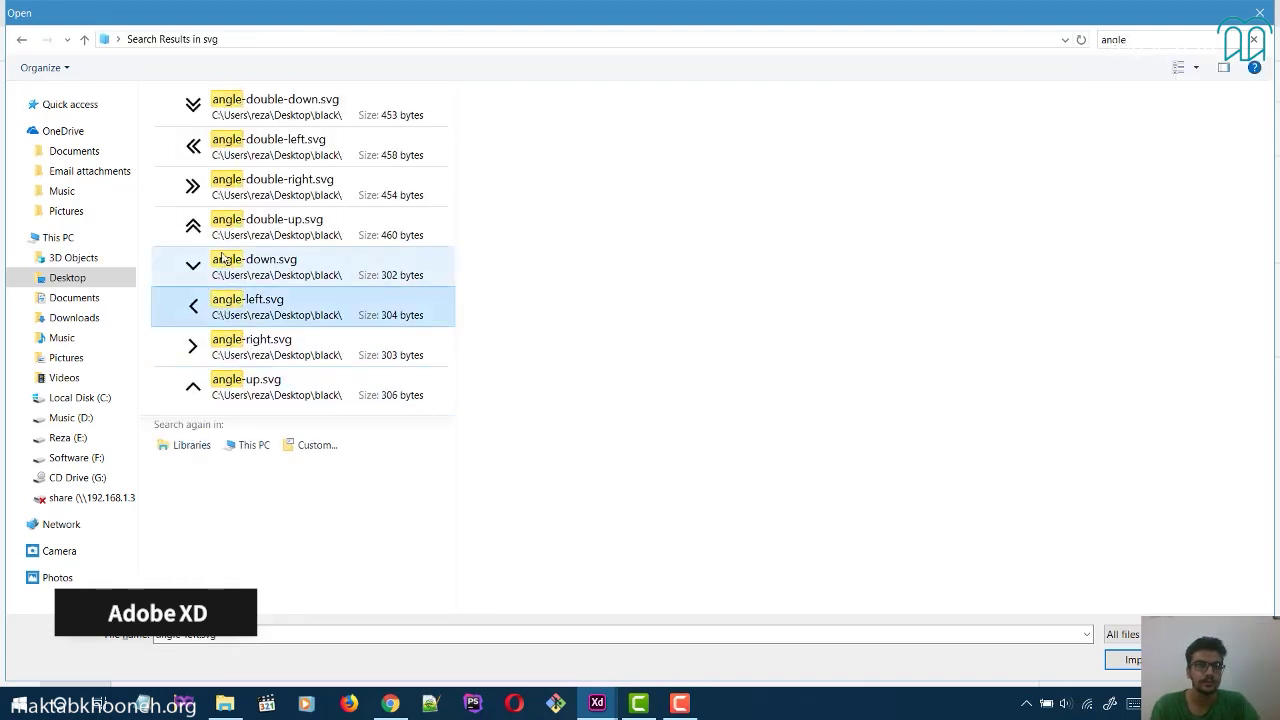
double_click(223, 257)
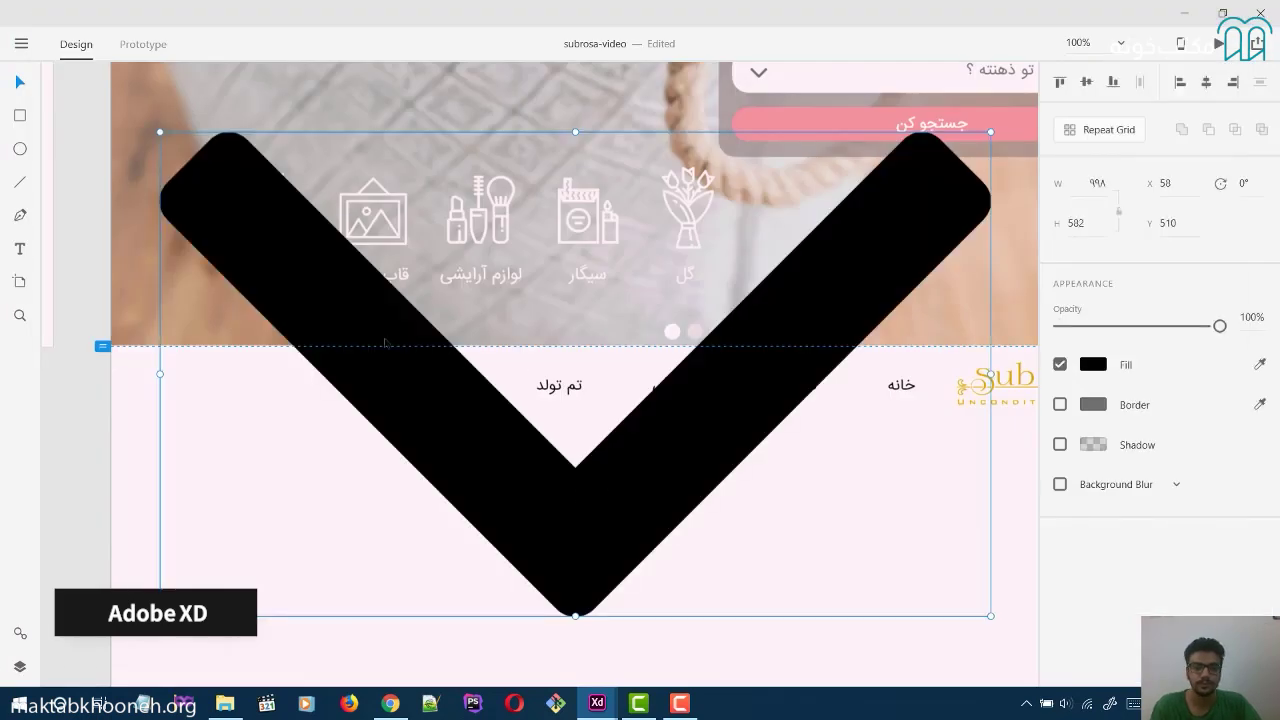
Shrink the imported arrow to about 24 by 14 px and place it beside the گل menu label.
drag(169, 158, 796, 558)
drag(916, 588, 758, 443)
scroll(758, 442, up, 4)
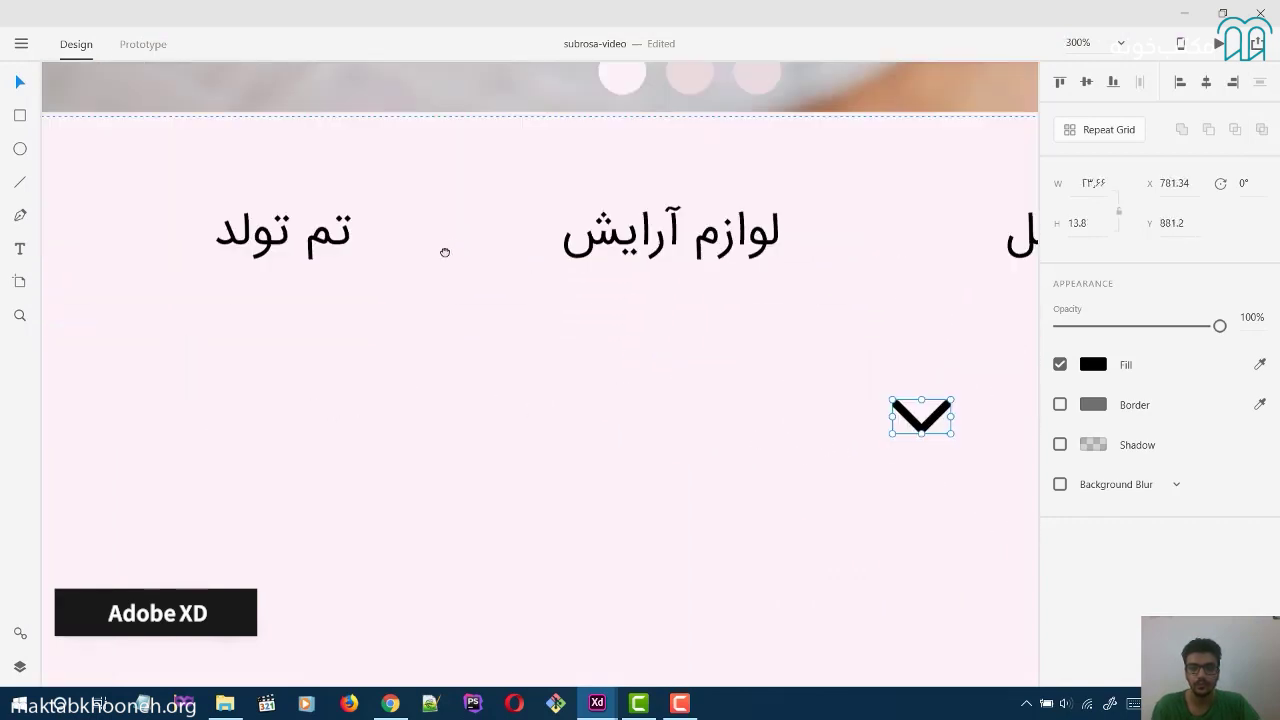
drag(837, 426, 872, 248)
scroll(872, 248, down, 4)
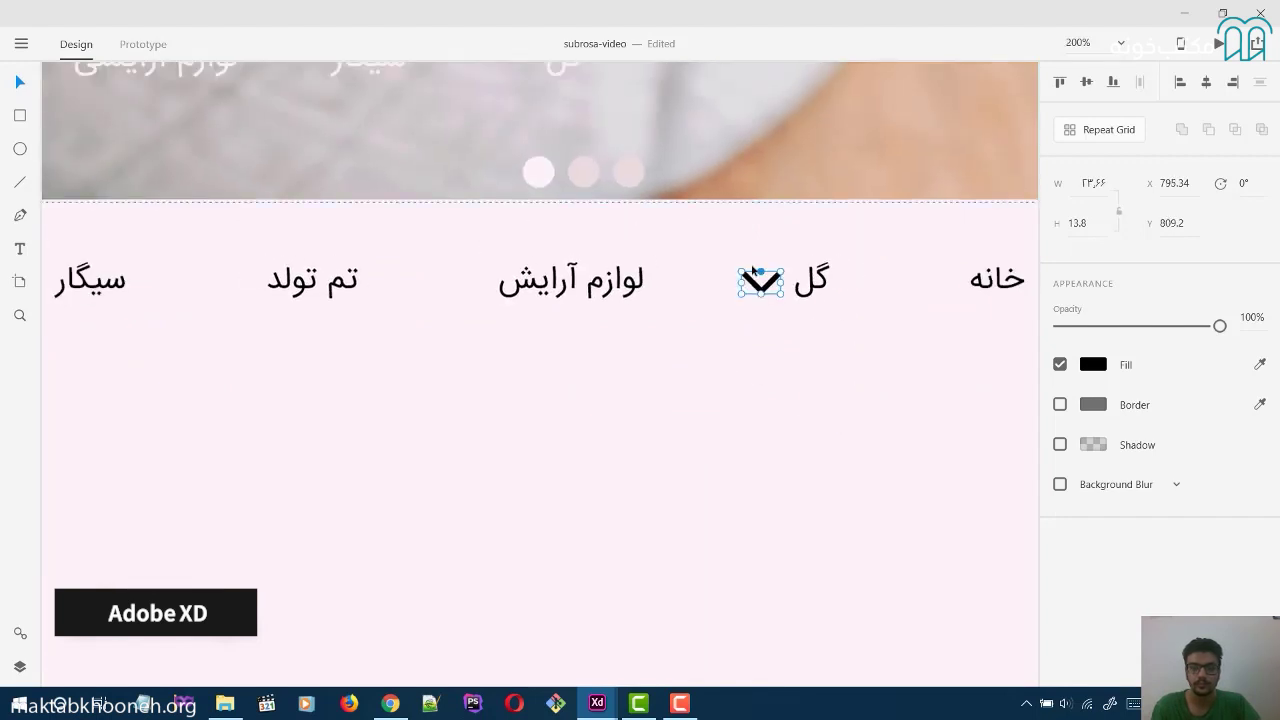
Reduce the گل arrow to about 11 by 6 px and place copies beside the لوازم آرایش and تم تولد labels.
drag(737, 270, 466, 286)
click(466, 306)
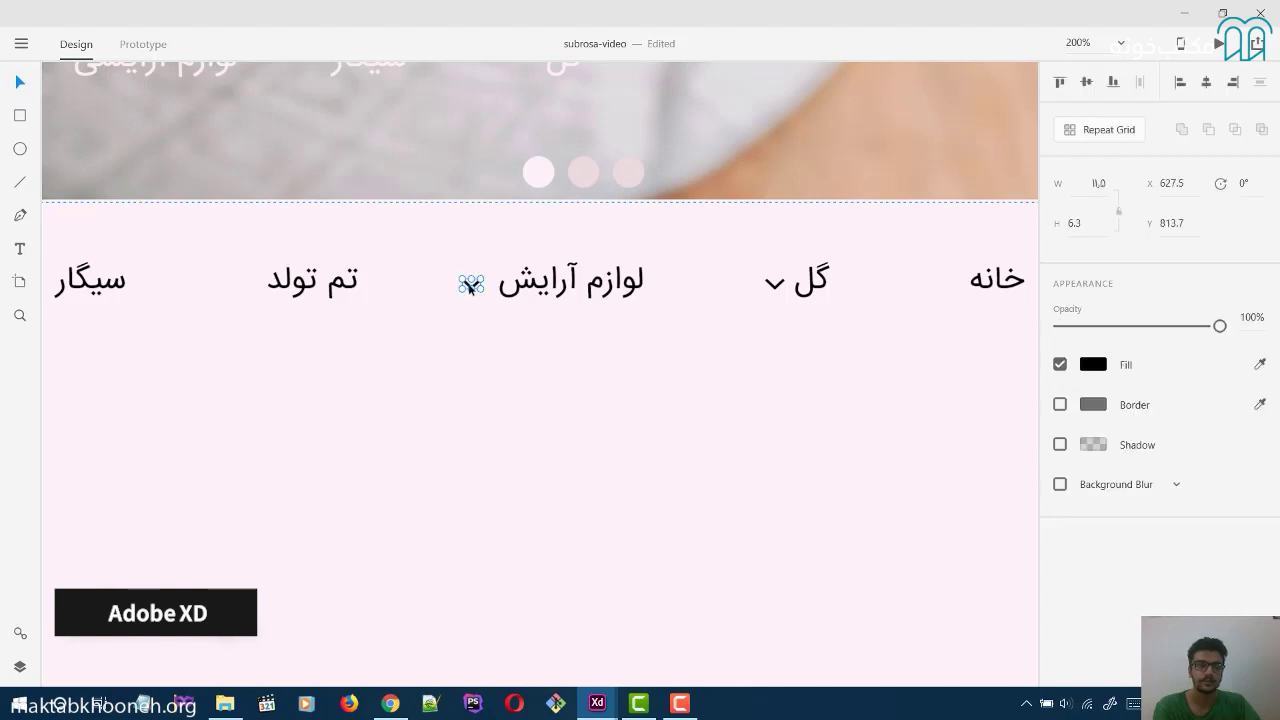
drag(470, 287, 239, 288)
scroll(500, 309, left, 5)
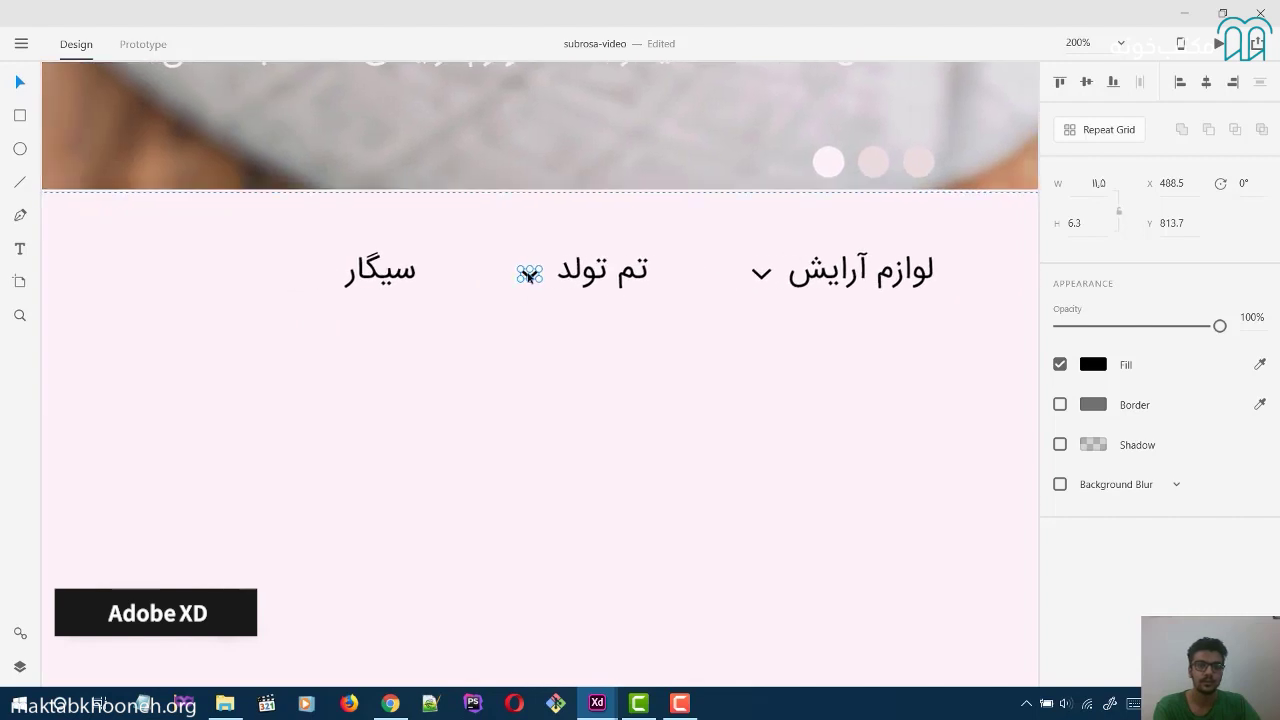
Place a copy of the arrow beside the سیگار label, level with the other arrows with a 10 px gap.
drag(528, 274, 312, 280)
click(531, 317)
drag(531, 317, 567, 420)
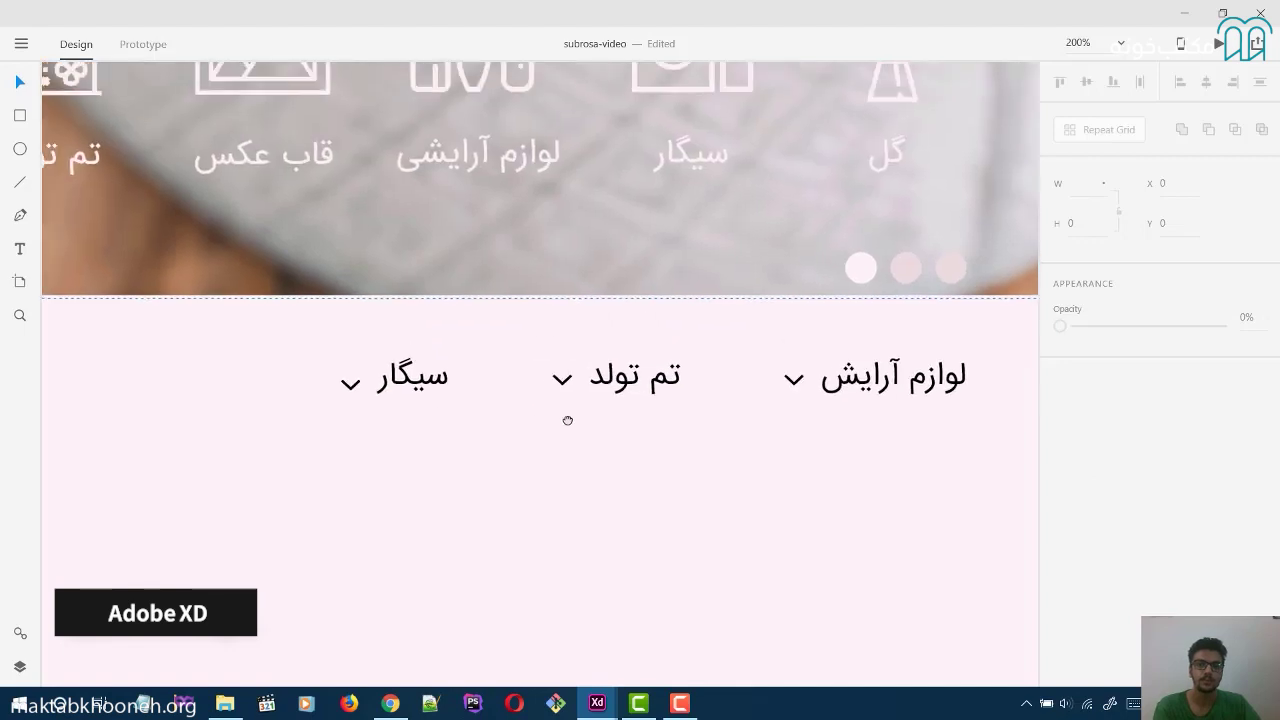
click(350, 390)
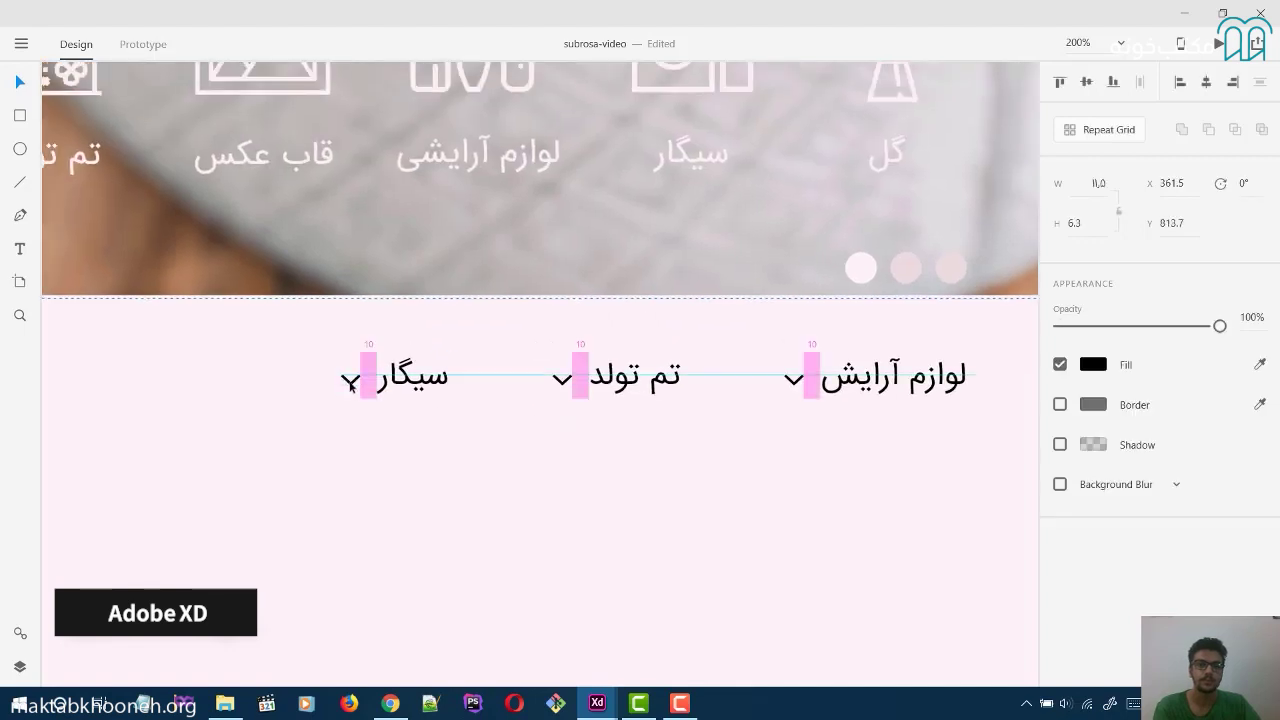
click(372, 498)
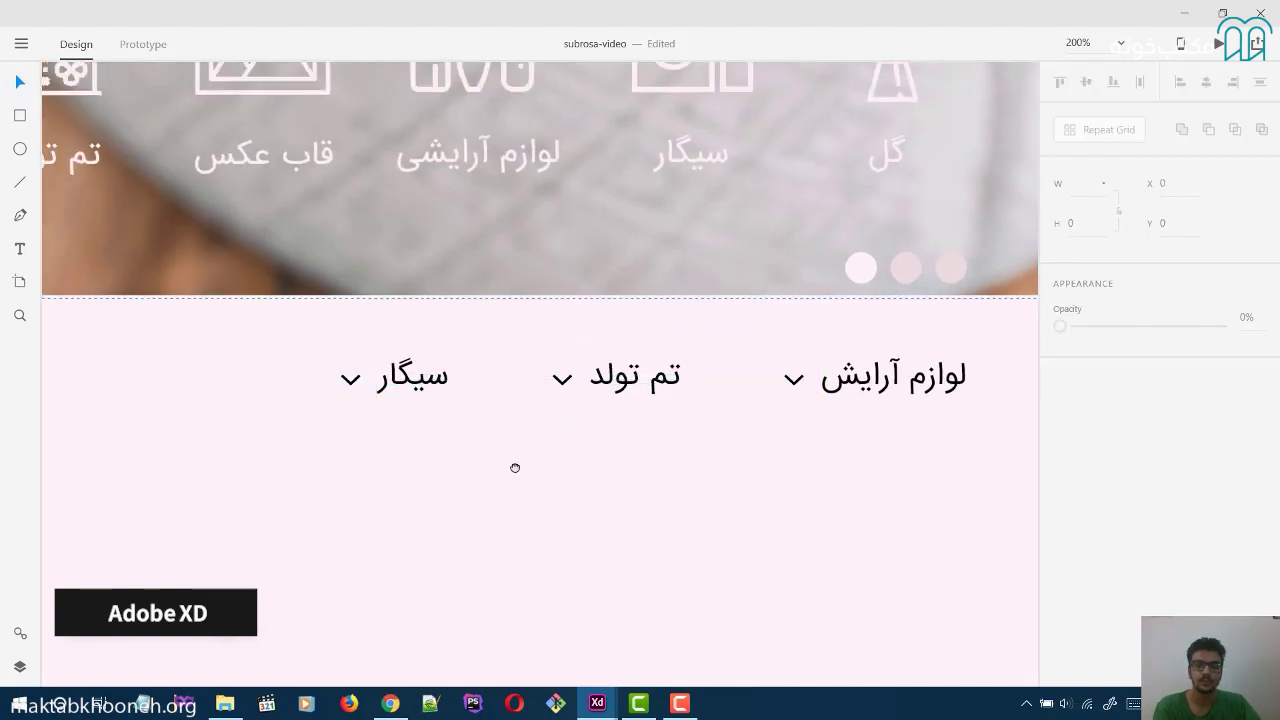
Preview the page, check the spacing of the navigation row below the hero, and close the preview.
drag(515, 468, 185, 448)
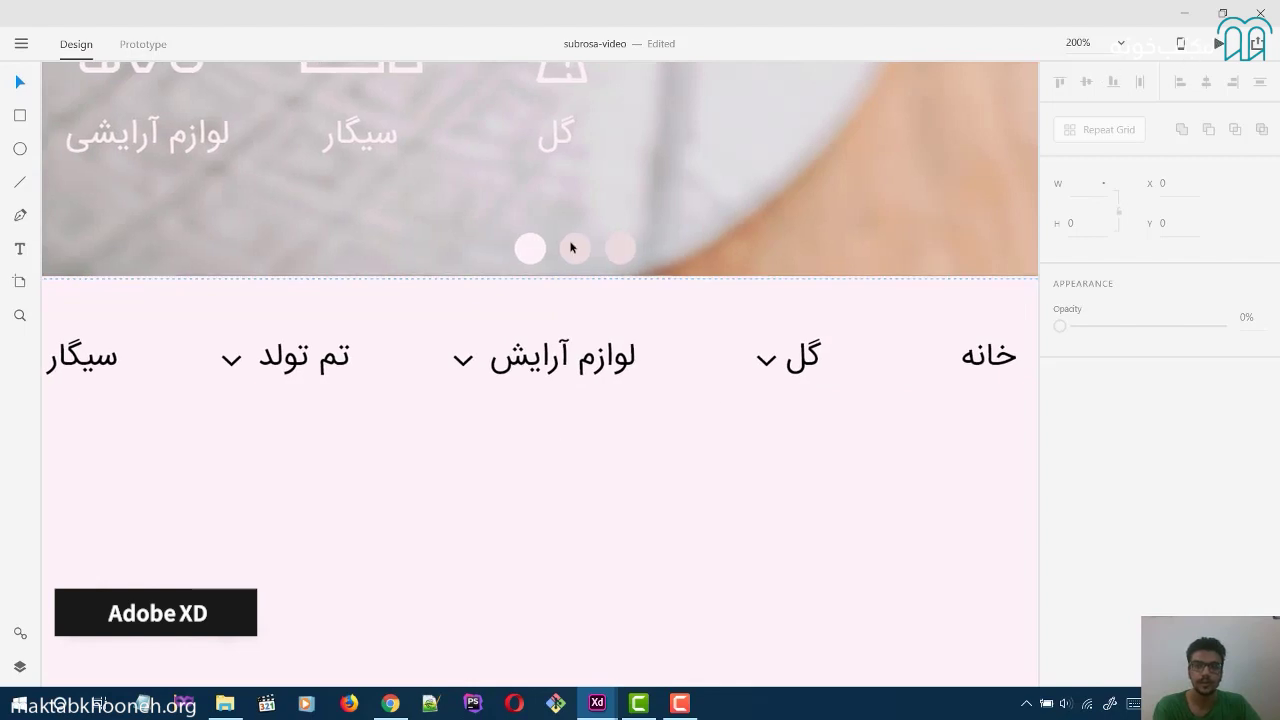
key(ctrl+Return)
scroll(634, 387, down, 3)
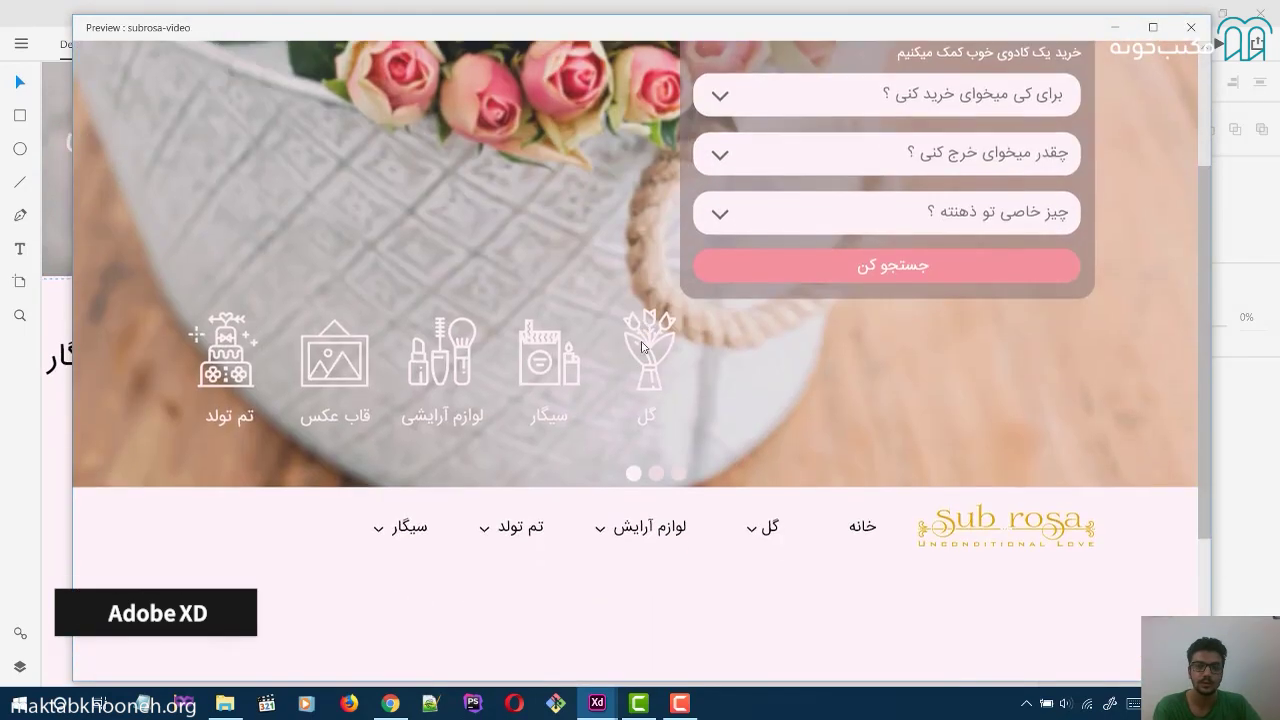
scroll(634, 387, down, 1)
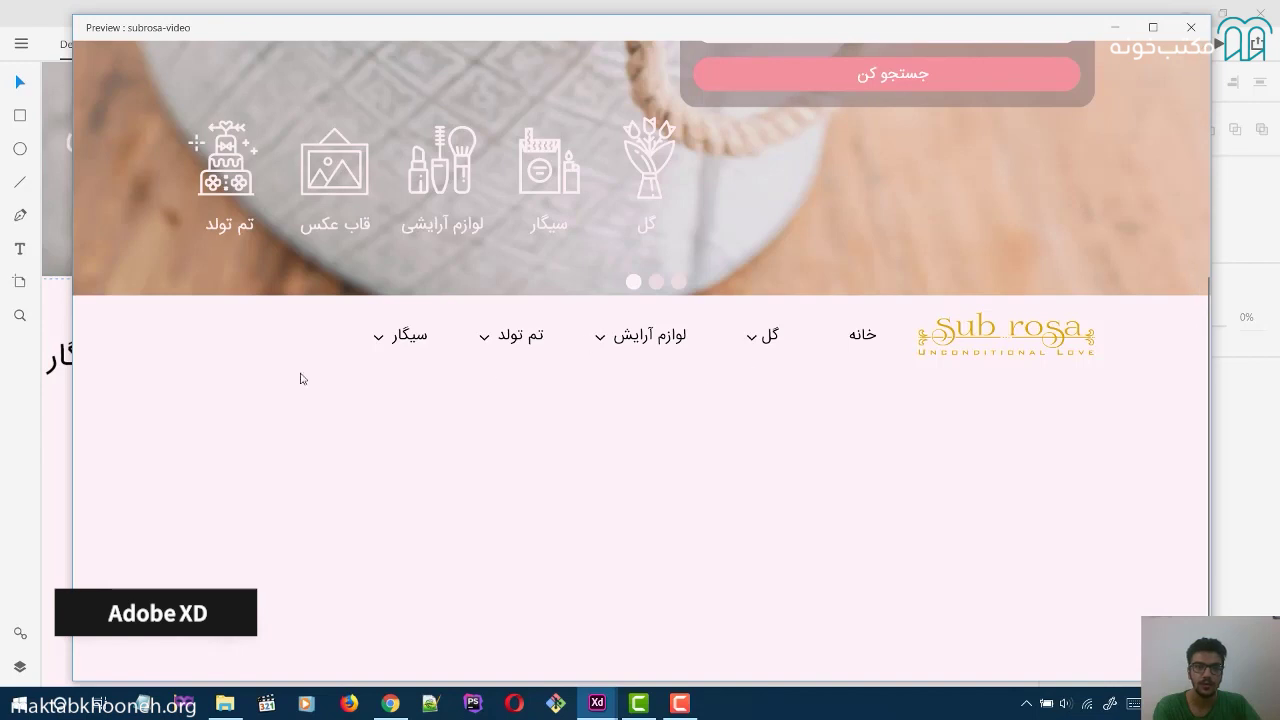
click(1191, 27)
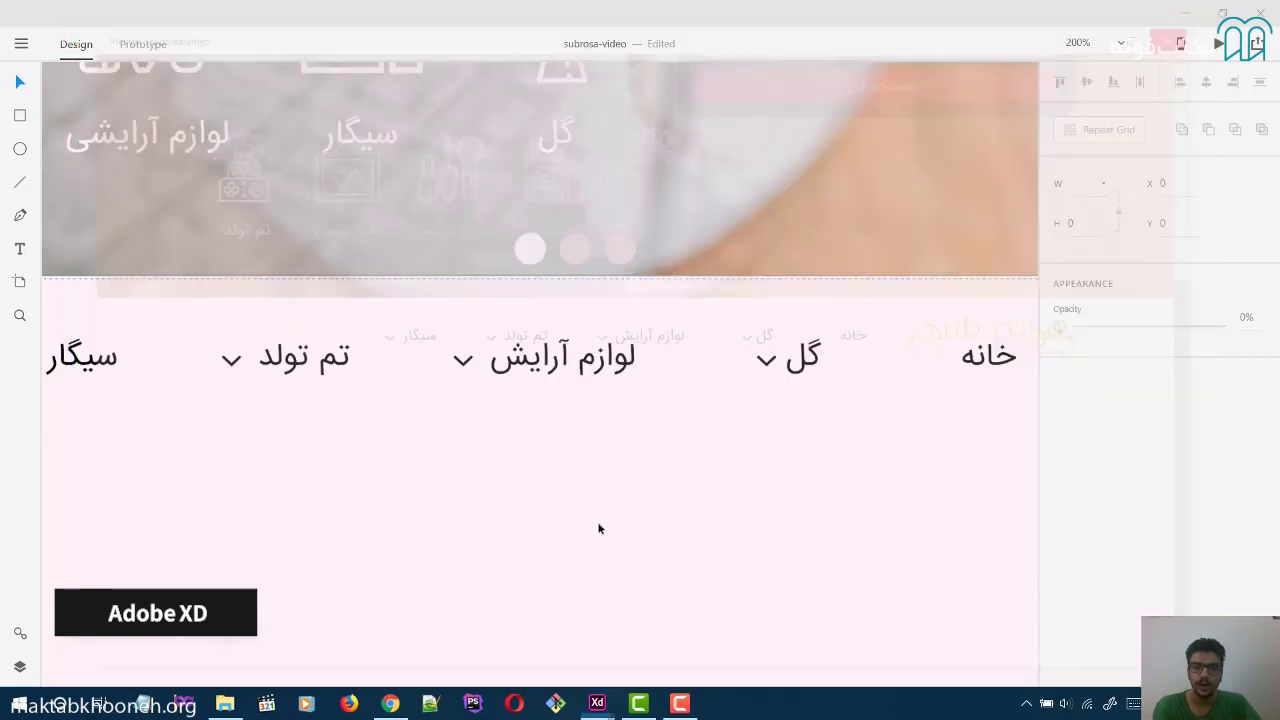
Shift the گل and لوازم آرایش labels together with their arrows closer to خانه.
click(810, 356)
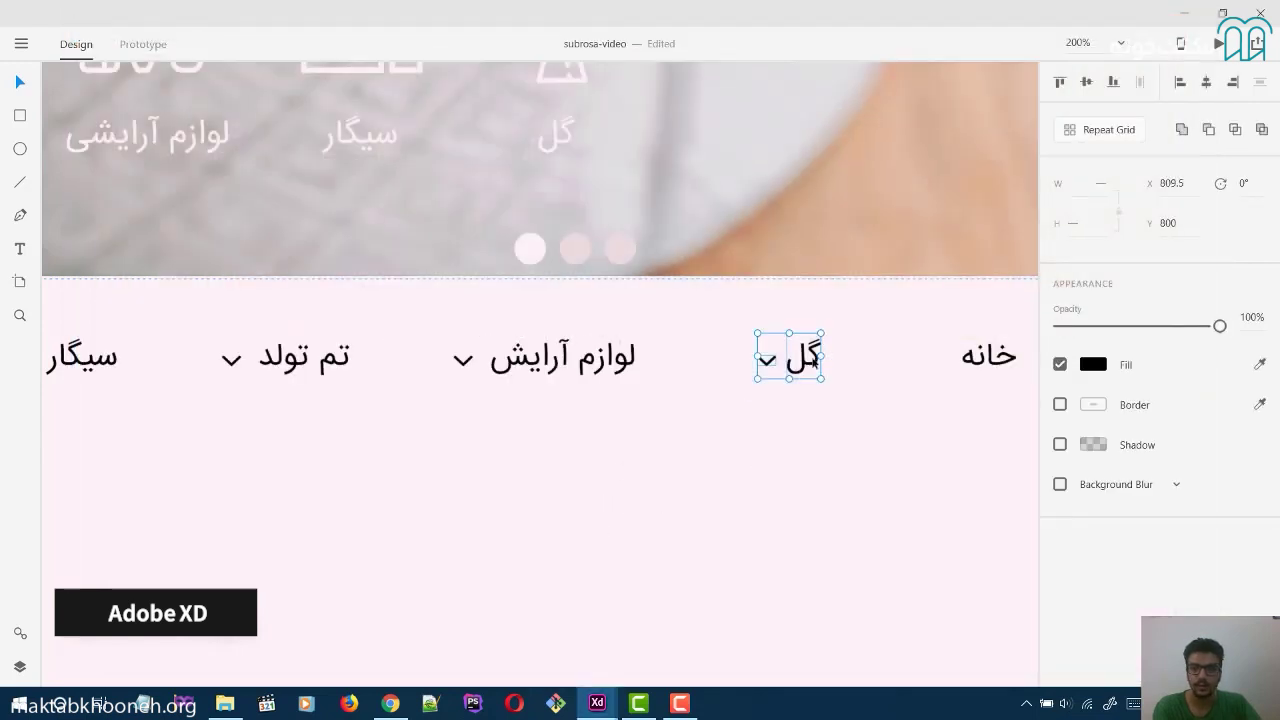
drag(811, 368, 840, 368)
drag(423, 406, 628, 357)
click(548, 476)
Shift the تم تولد and سیگار labels with their arrows toward لوازم آرایش, leaving equal 66.5 px gaps.
click(273, 350)
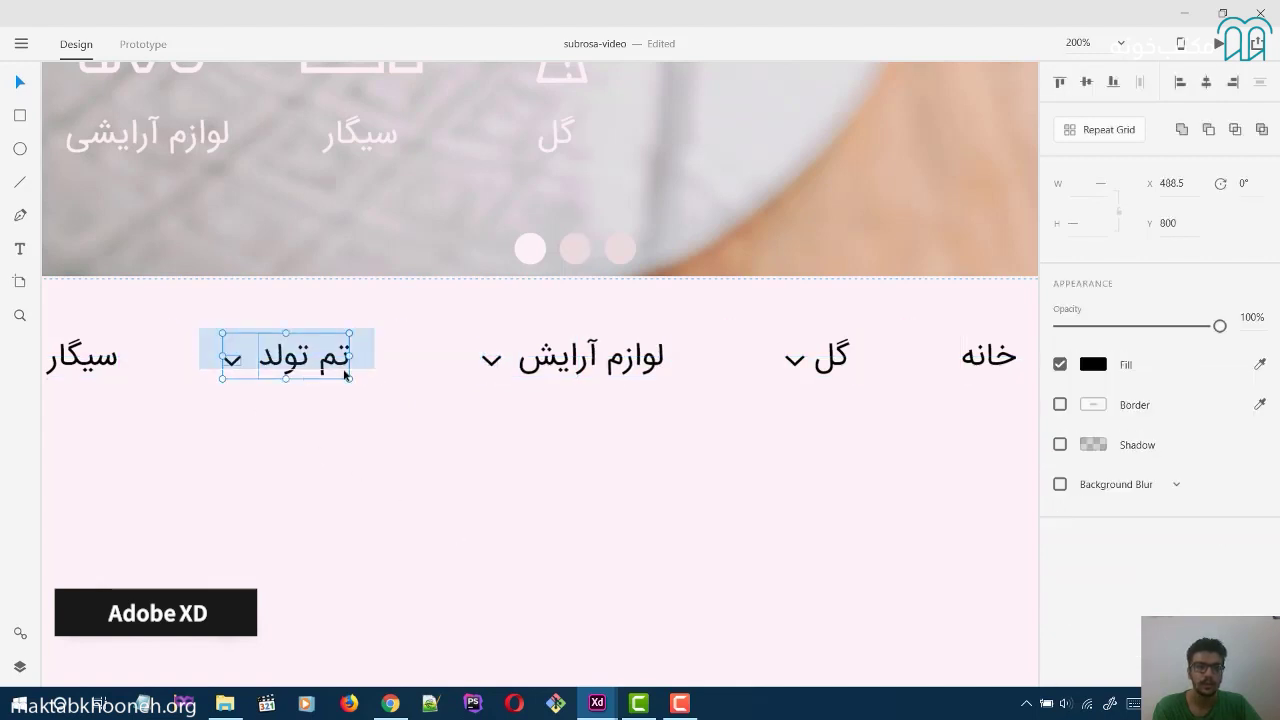
drag(301, 366, 311, 367)
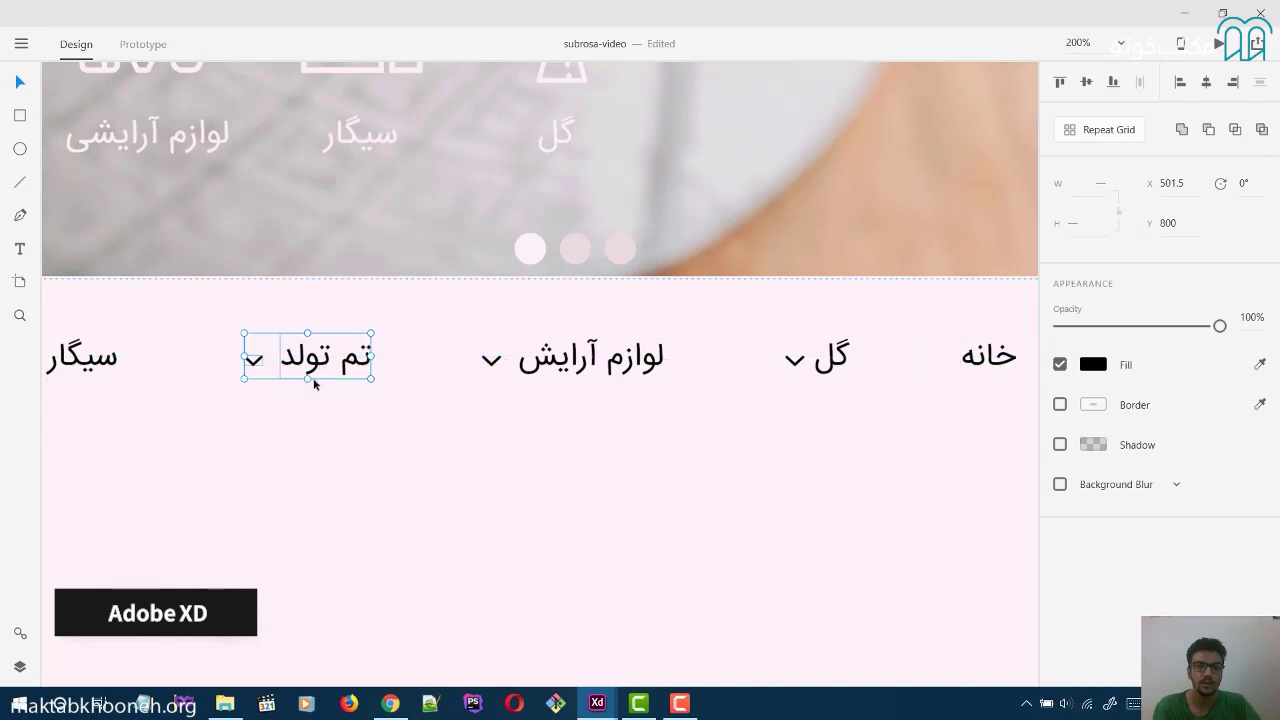
click(211, 423)
drag(211, 423, 665, 406)
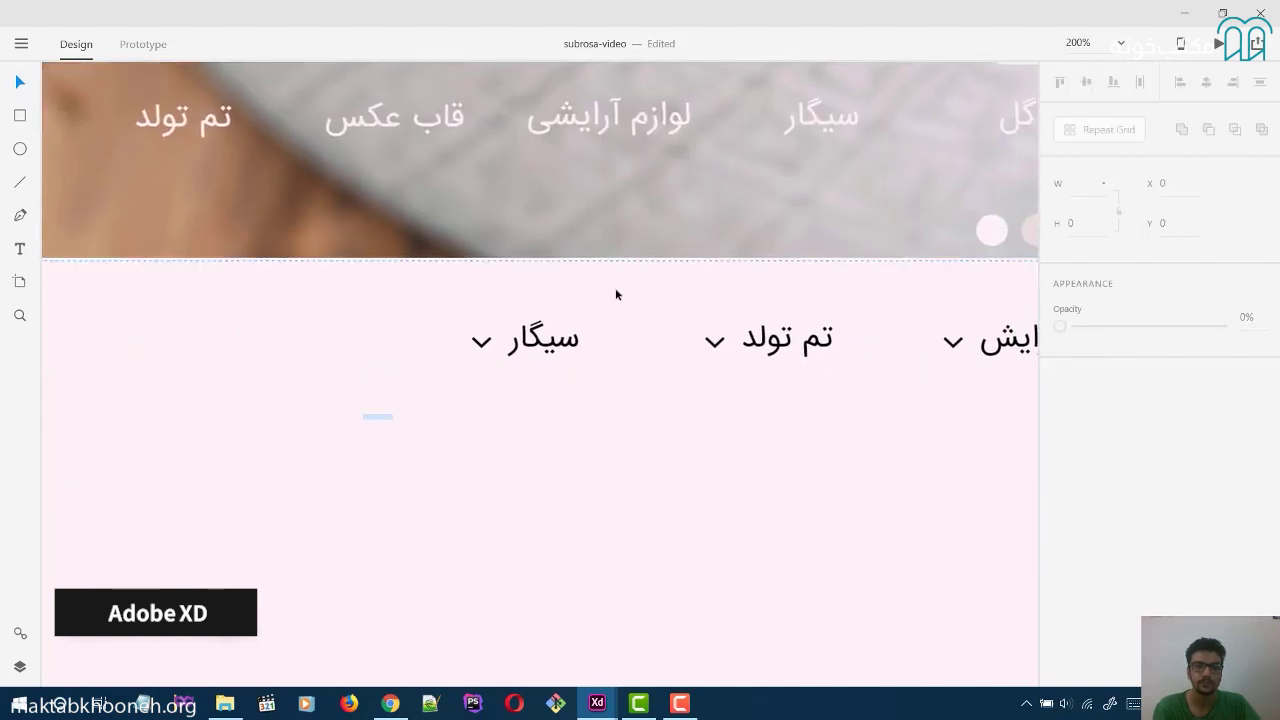
click(540, 338)
drag(540, 347, 556, 348)
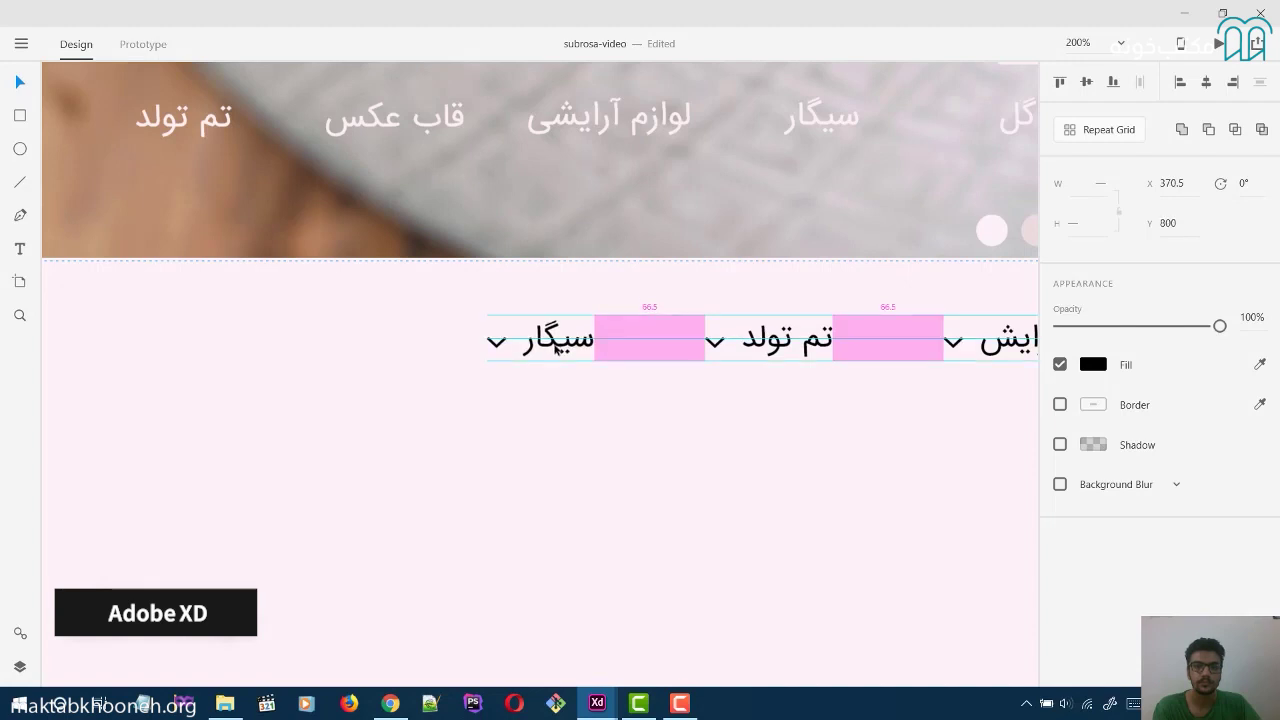
click(569, 437)
Switch to the SubRosa - Copy document and examine the search, cart, heart and profile icons in its navigation bar.
scroll(494, 397, left, 5)
mouse_move(592, 706)
click(688, 625)
scroll(401, 354, down, 4)
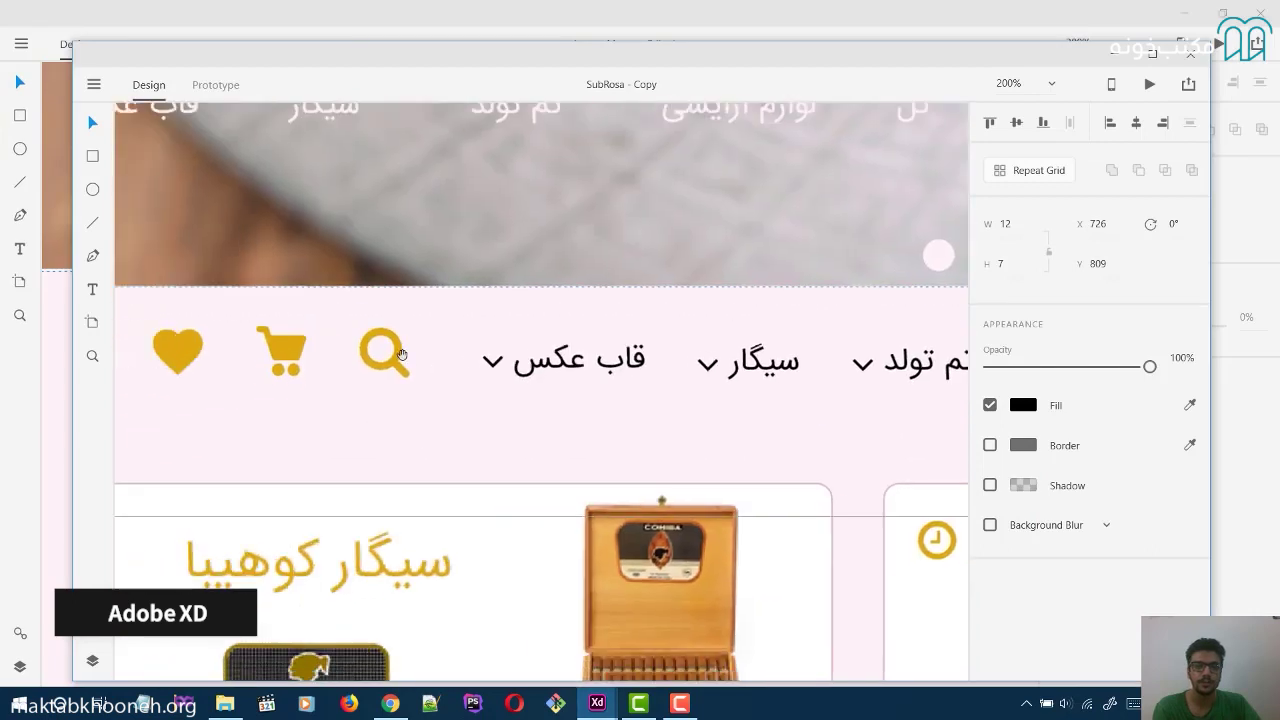
drag(401, 354, 706, 360)
click(700, 372)
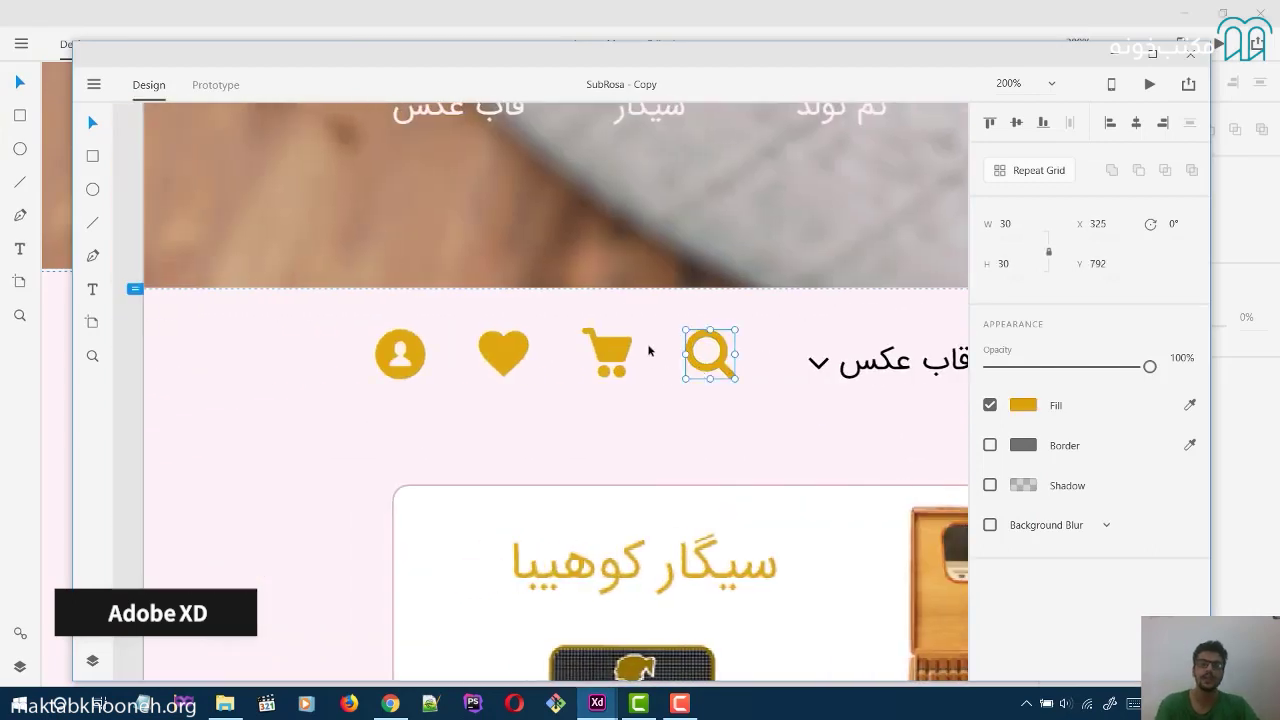
click(619, 352)
click(491, 356)
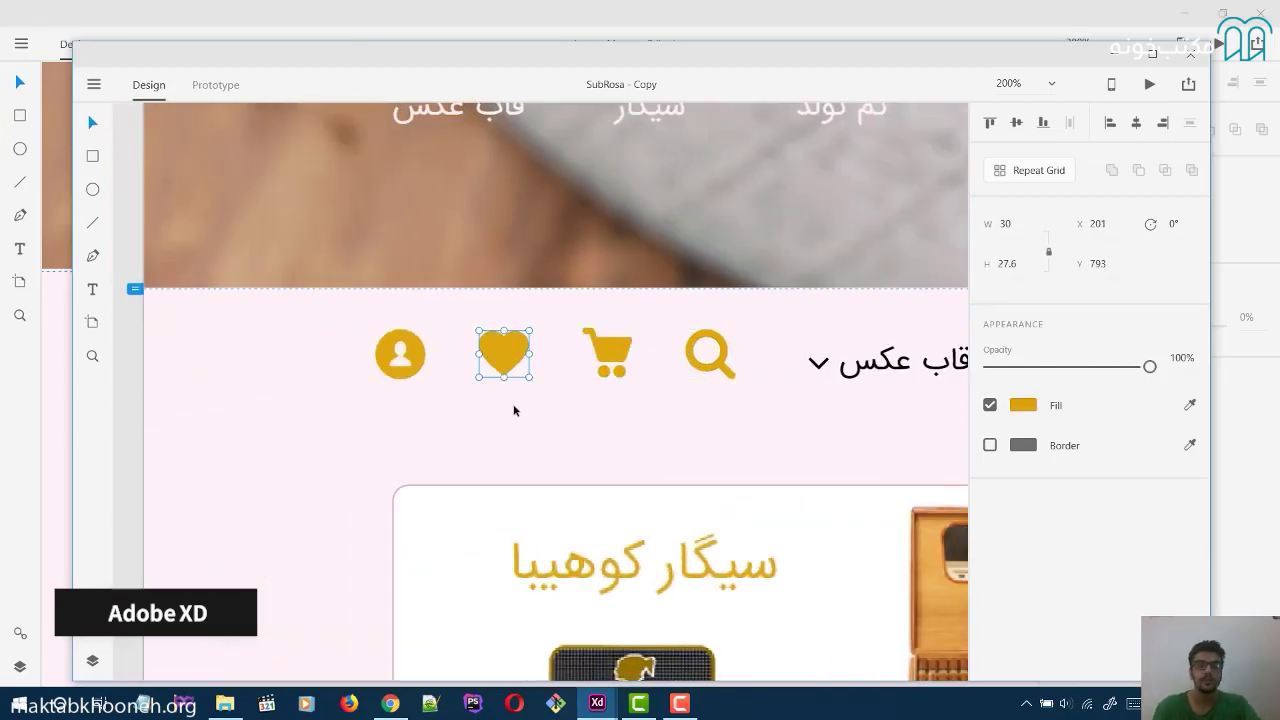
click(410, 347)
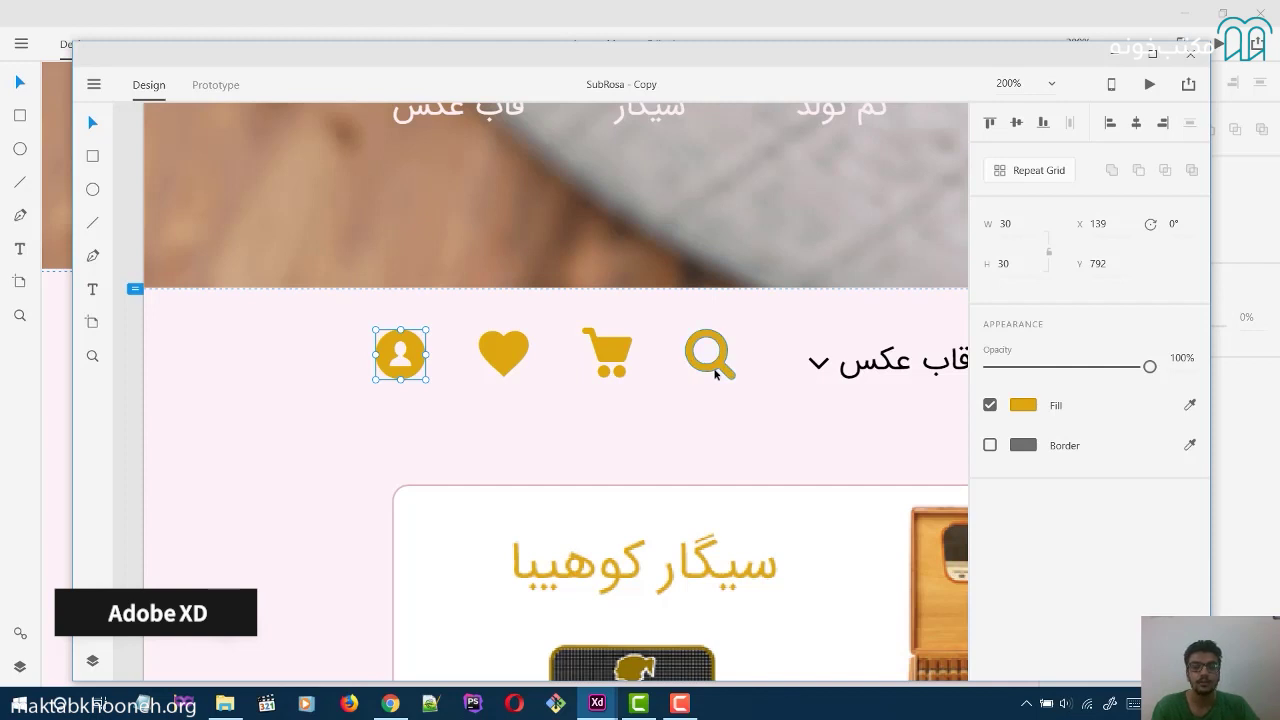
click(700, 401)
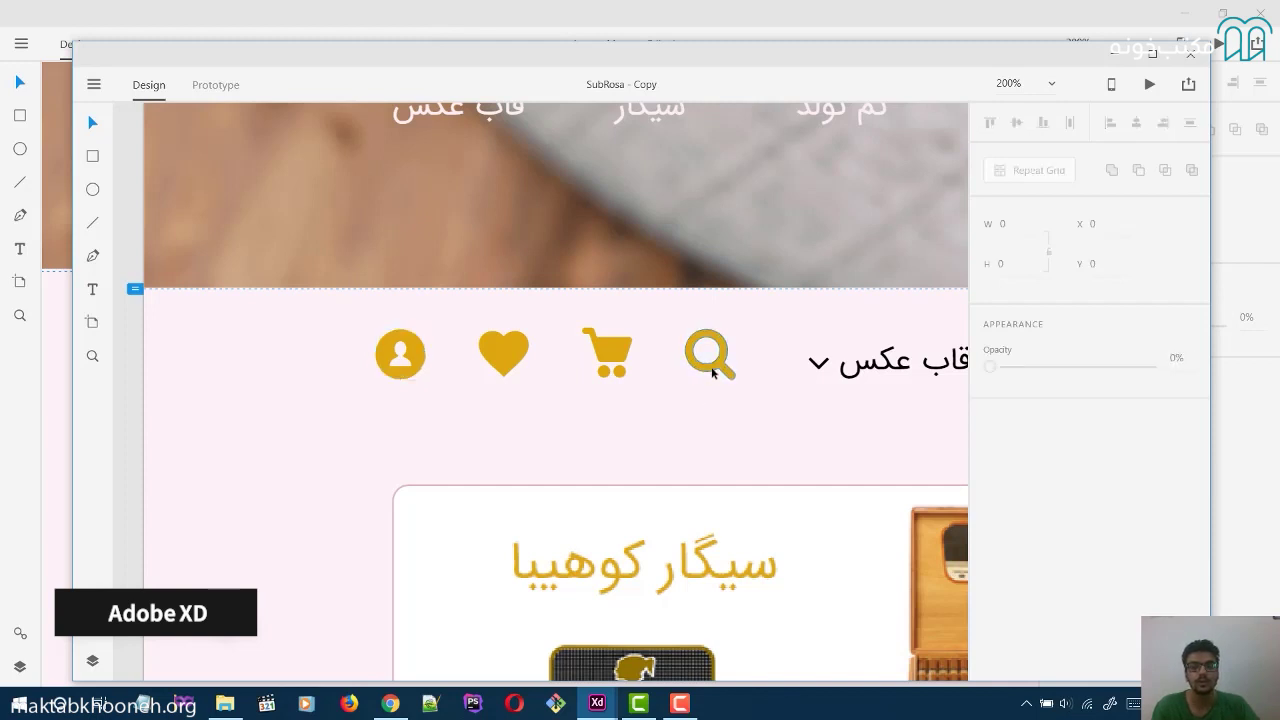
click(712, 372)
click(650, 410)
click(702, 372)
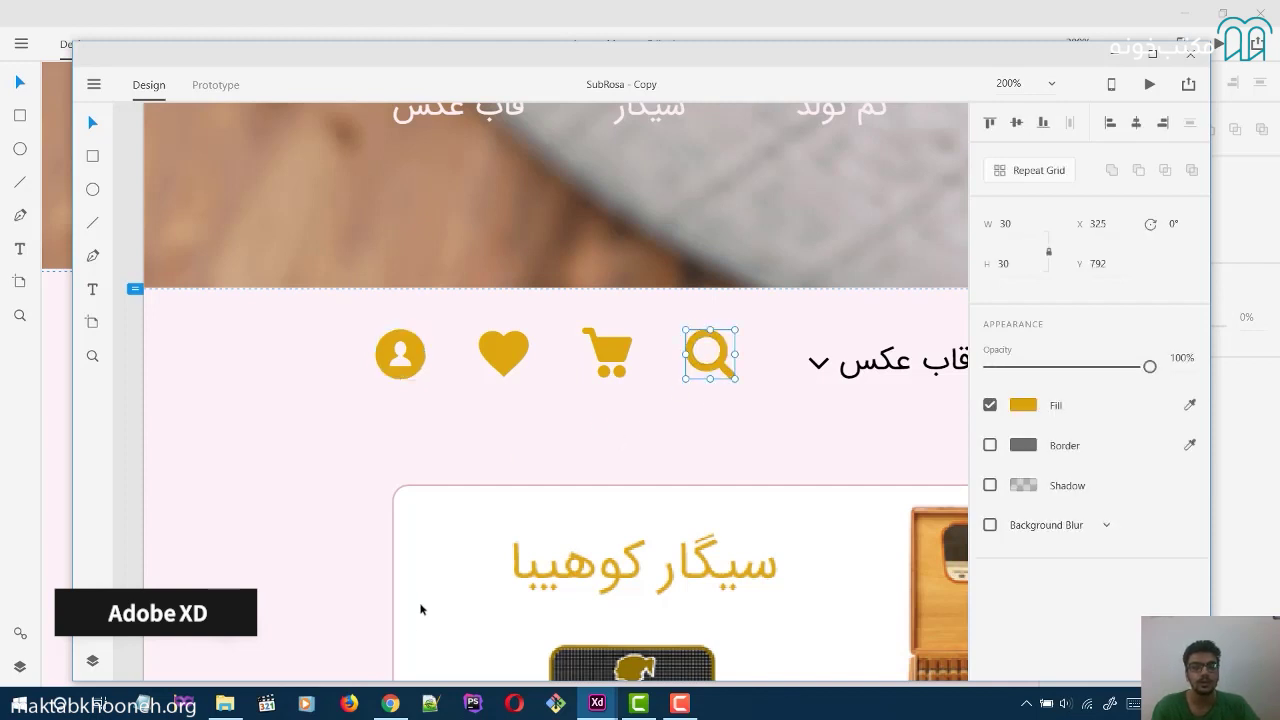
Switch to Chrome and search Flaticon for "search" icons.
click(391, 710)
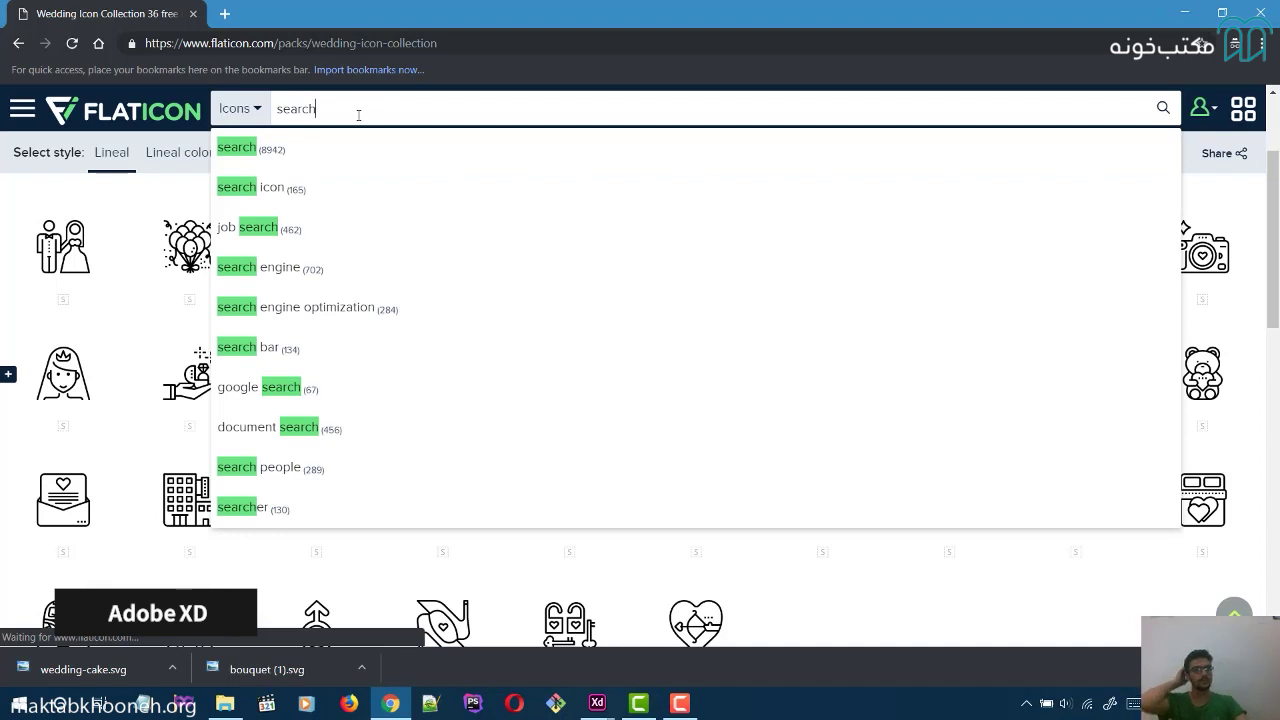
key(Return)
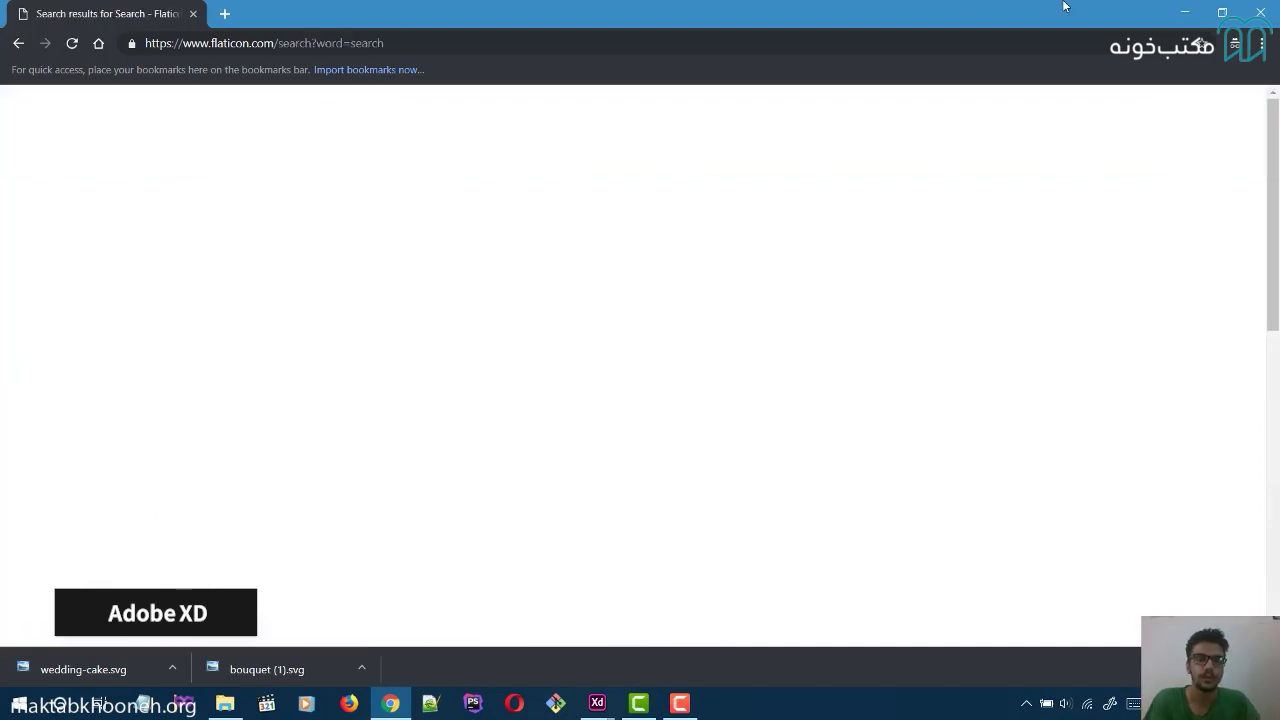
Download the bold solid black magnifying-glass icon from the Flaticon search results as an SVG.
scroll(720, 360, down, 1)
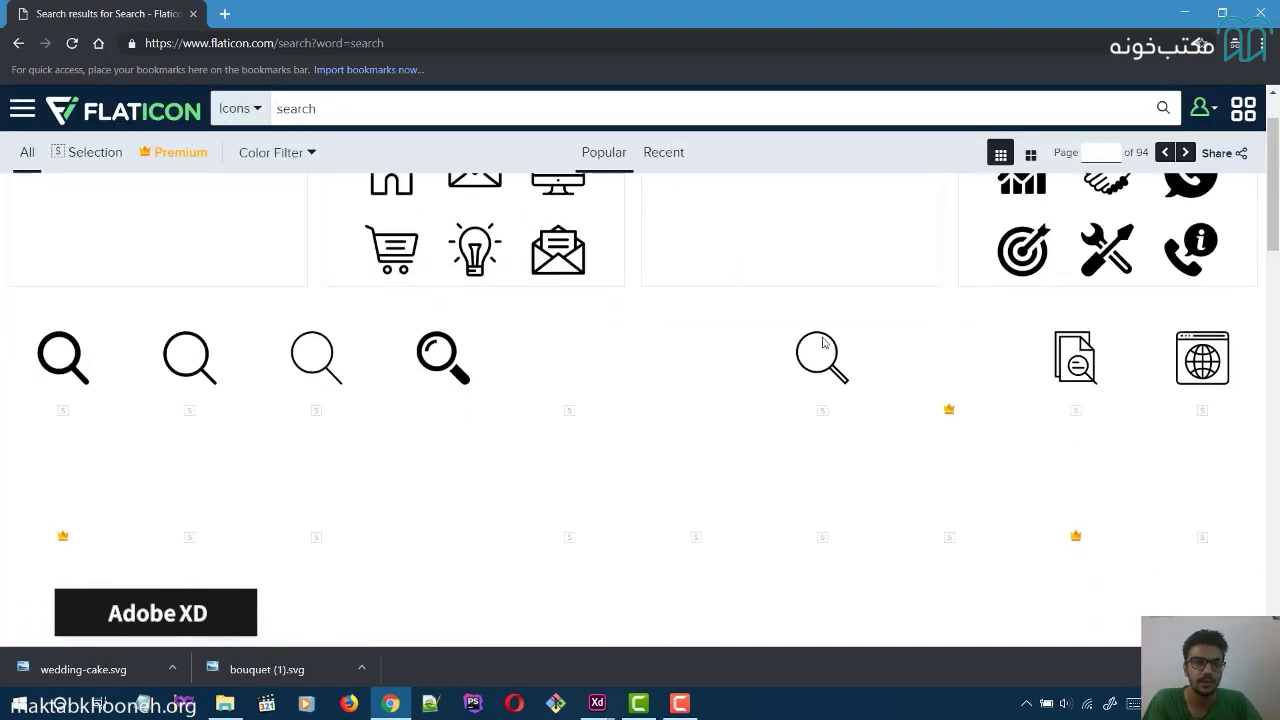
click(103, 358)
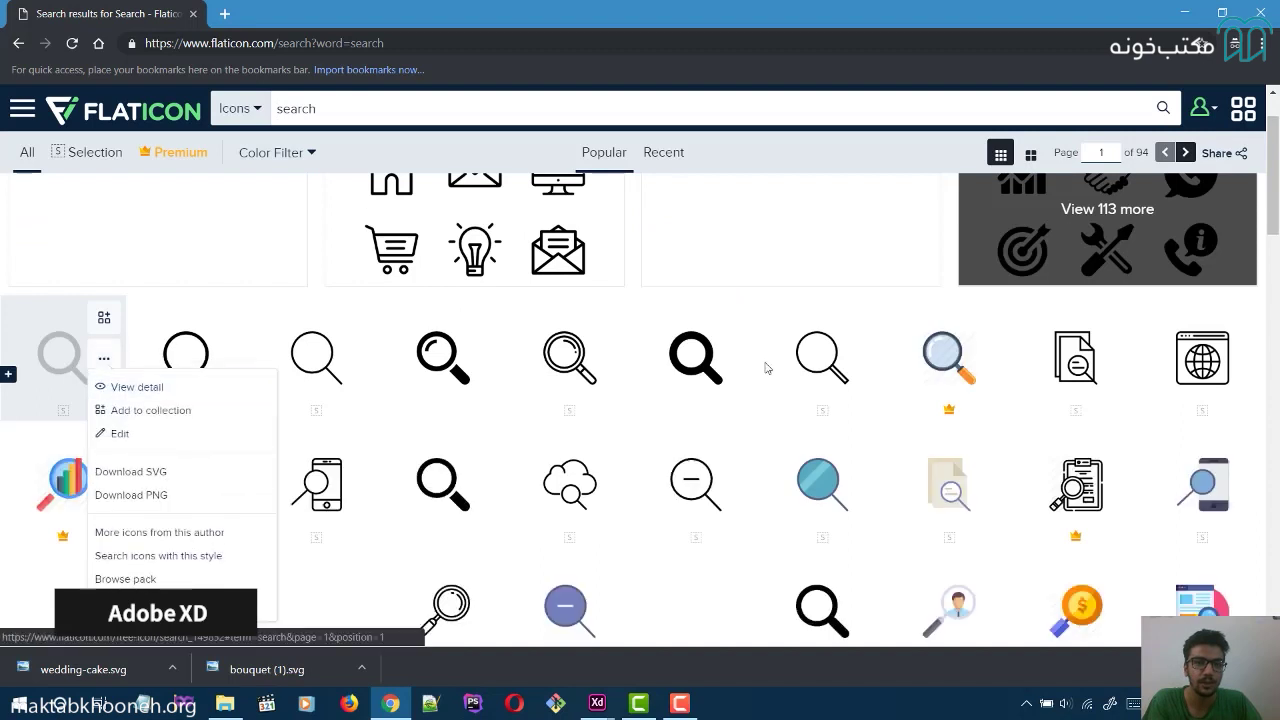
click(737, 358)
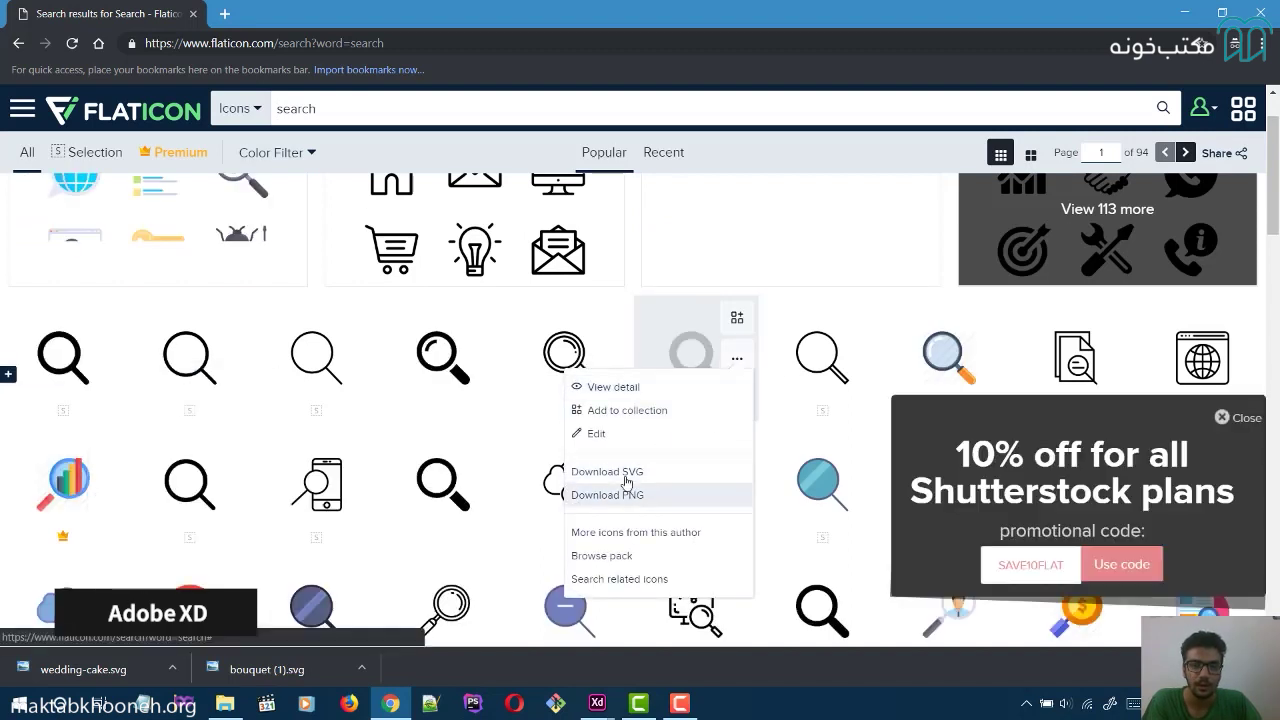
click(624, 472)
click(633, 385)
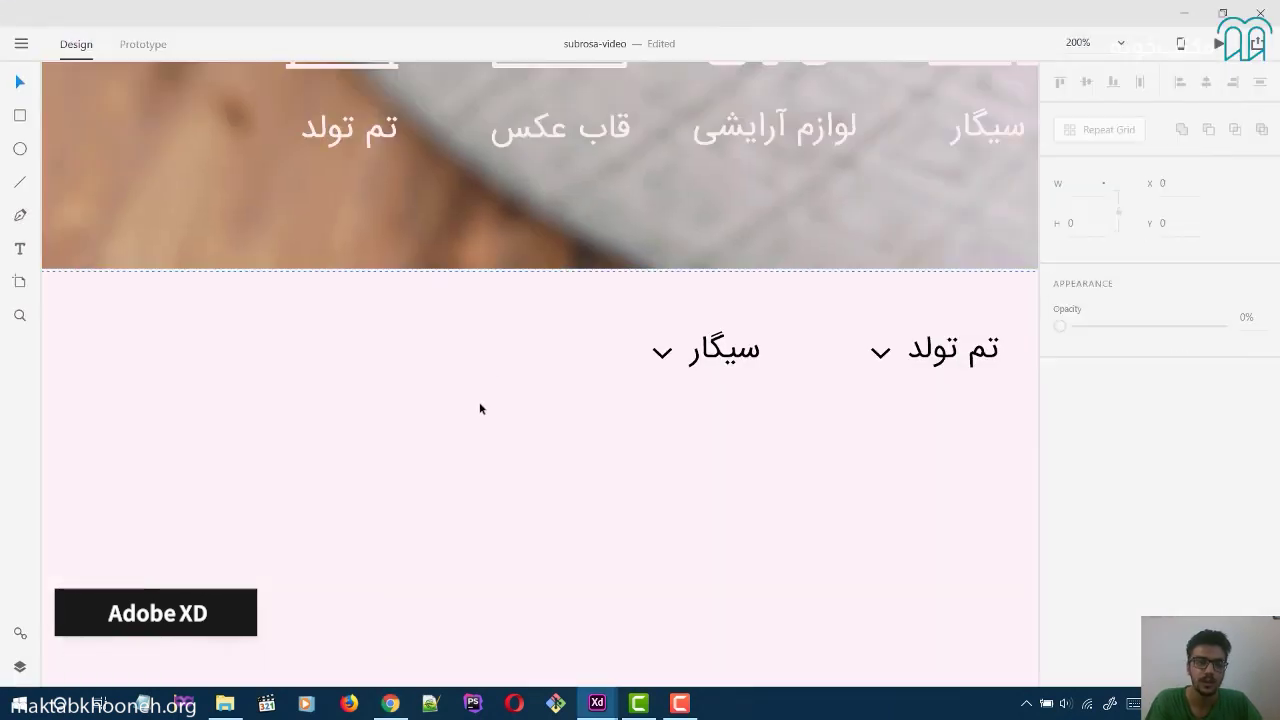
Switch to the subrosa-video document in Adobe XD and import musica-searcher.svg from the Downloads folder.
key(ctrl+shift+i)
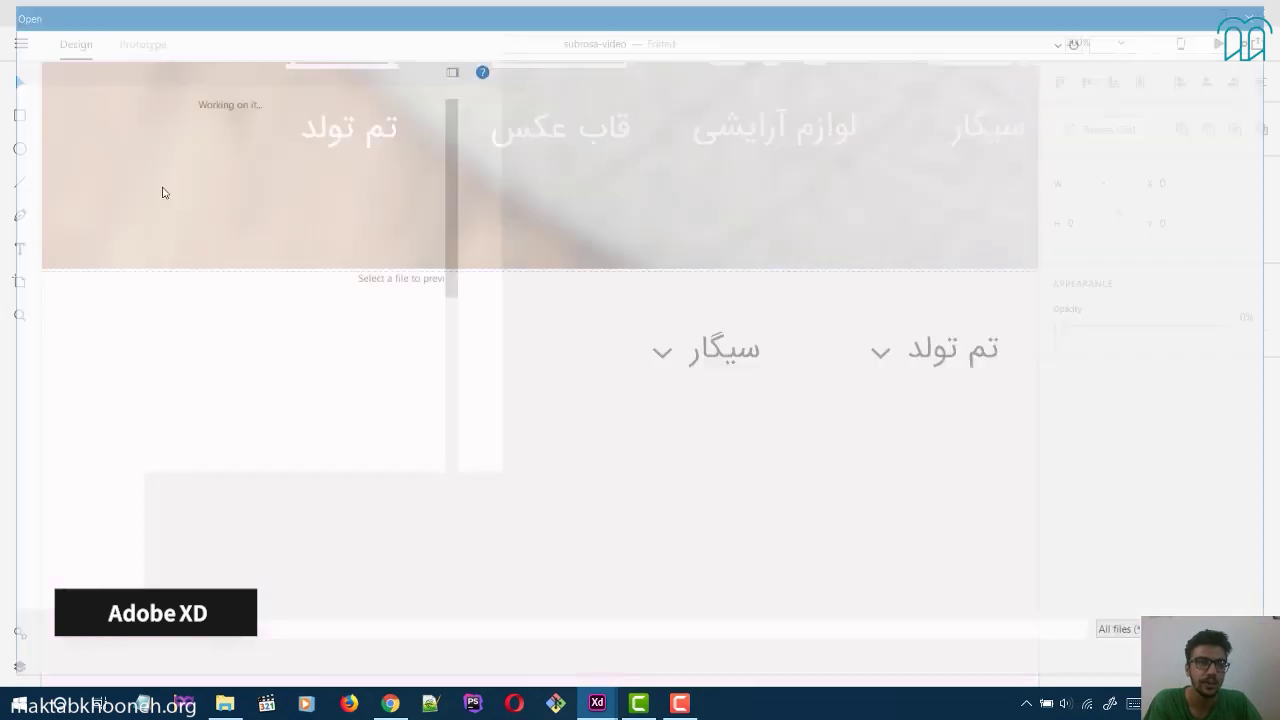
click(66, 317)
click(70, 298)
scroll(306, 377, down, 3)
scroll(306, 377, down, 3)
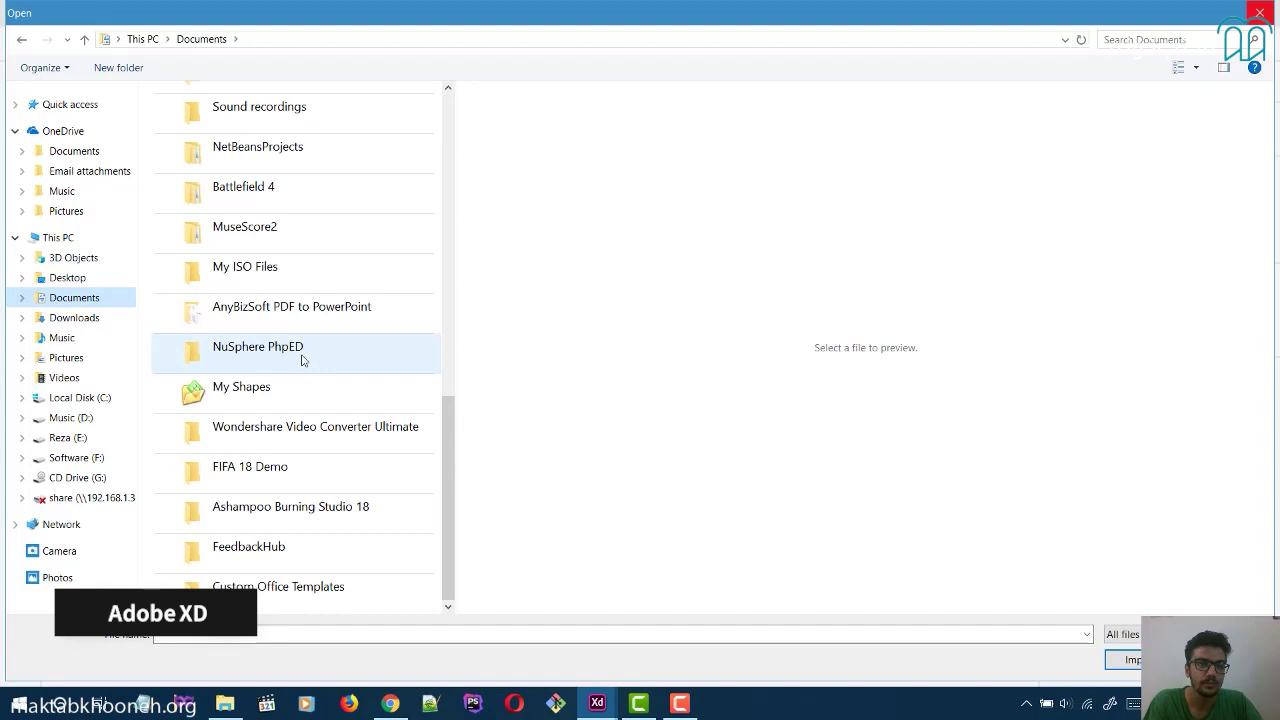
scroll(300, 357, up, 4)
click(76, 317)
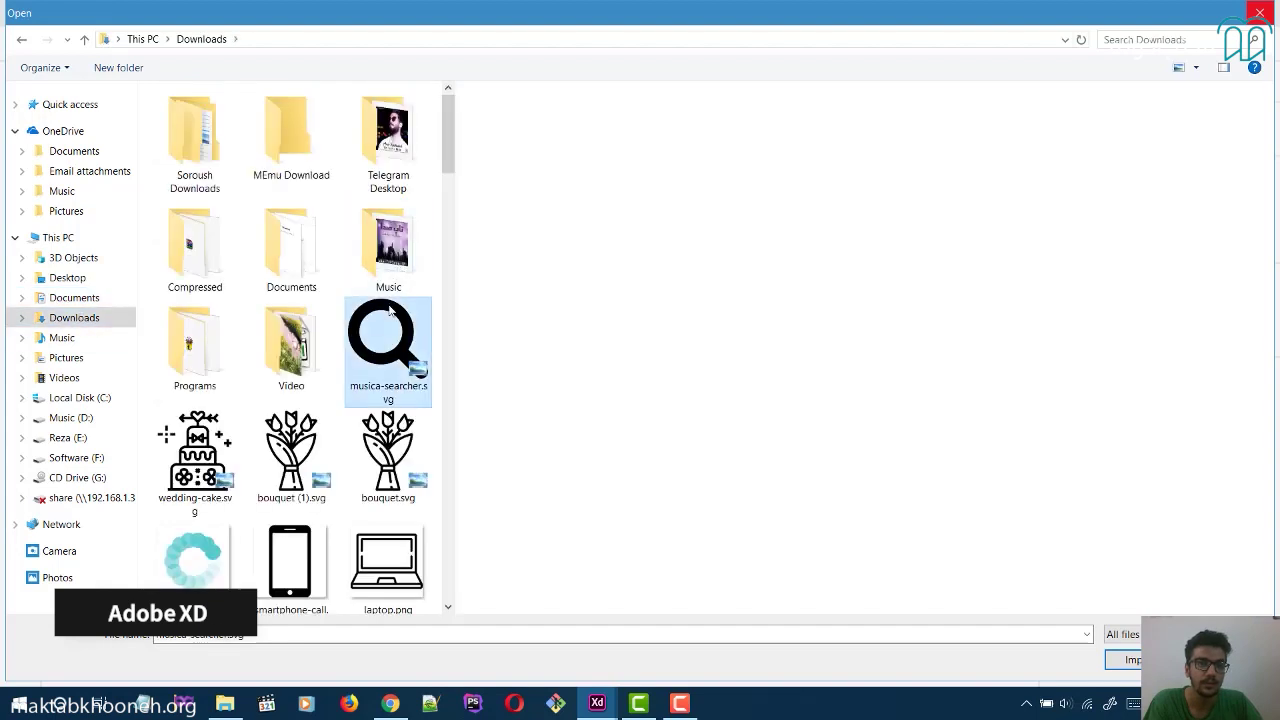
double_click(388, 345)
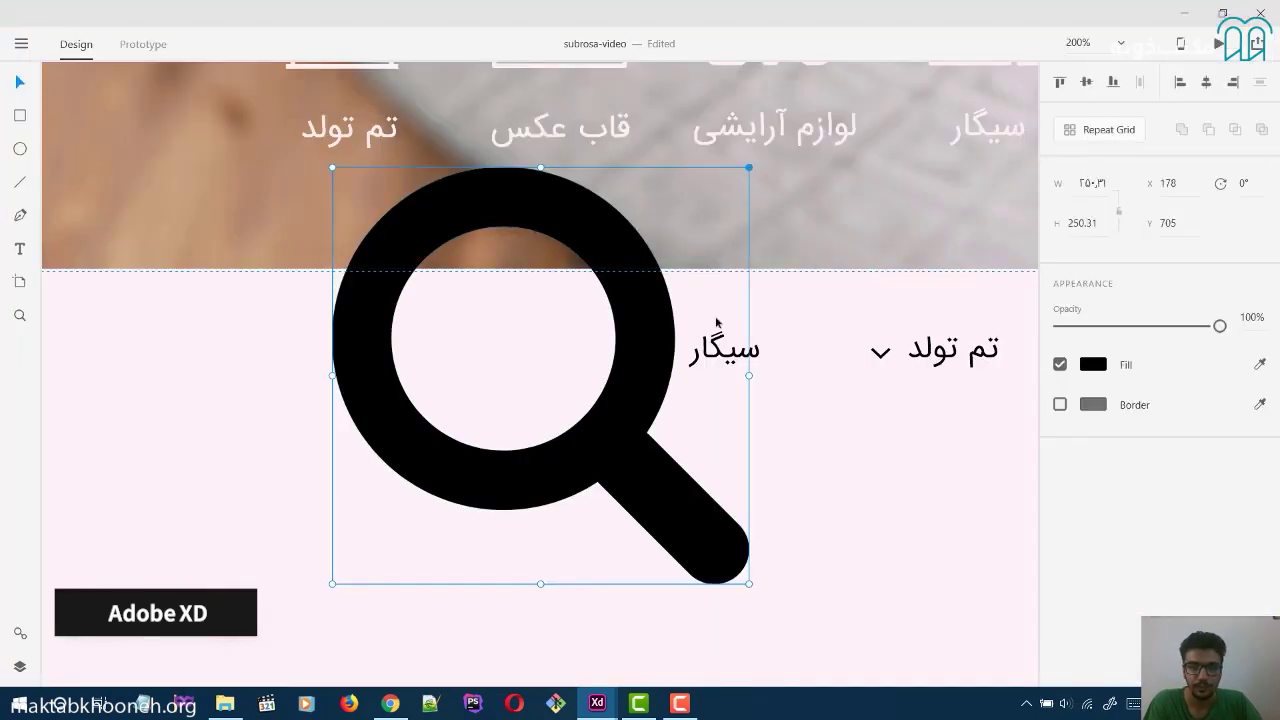
Resize the imported search icon to 30 by 30, matching the SubRosa - Copy document, and place it beside the سیگار label's arrow.
mouse_move(597, 703)
click(683, 640)
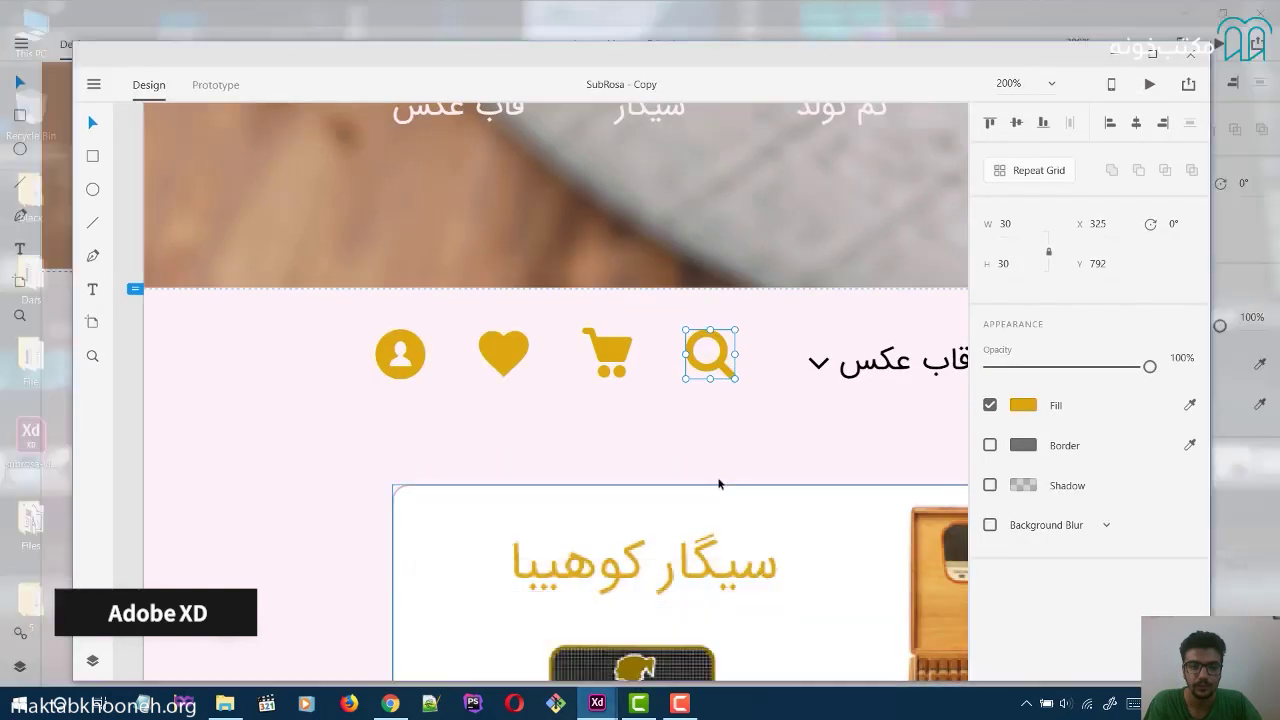
key(alt+Tab)
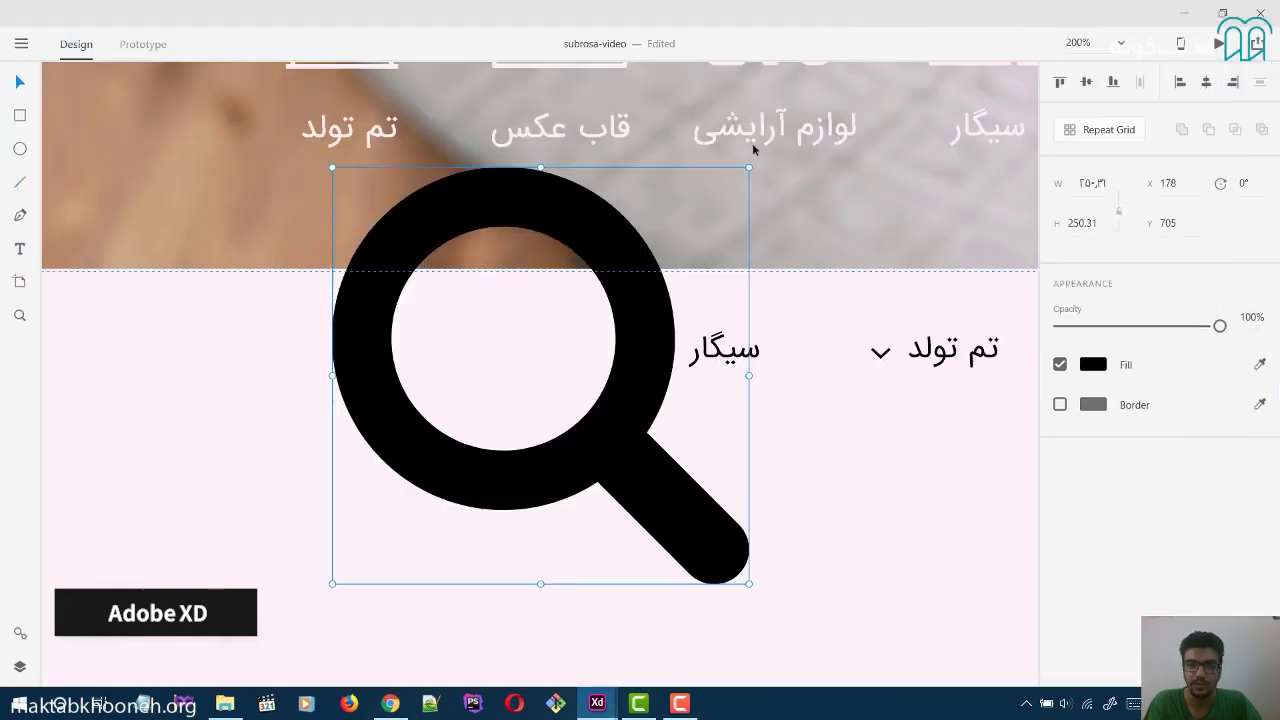
click(1101, 210)
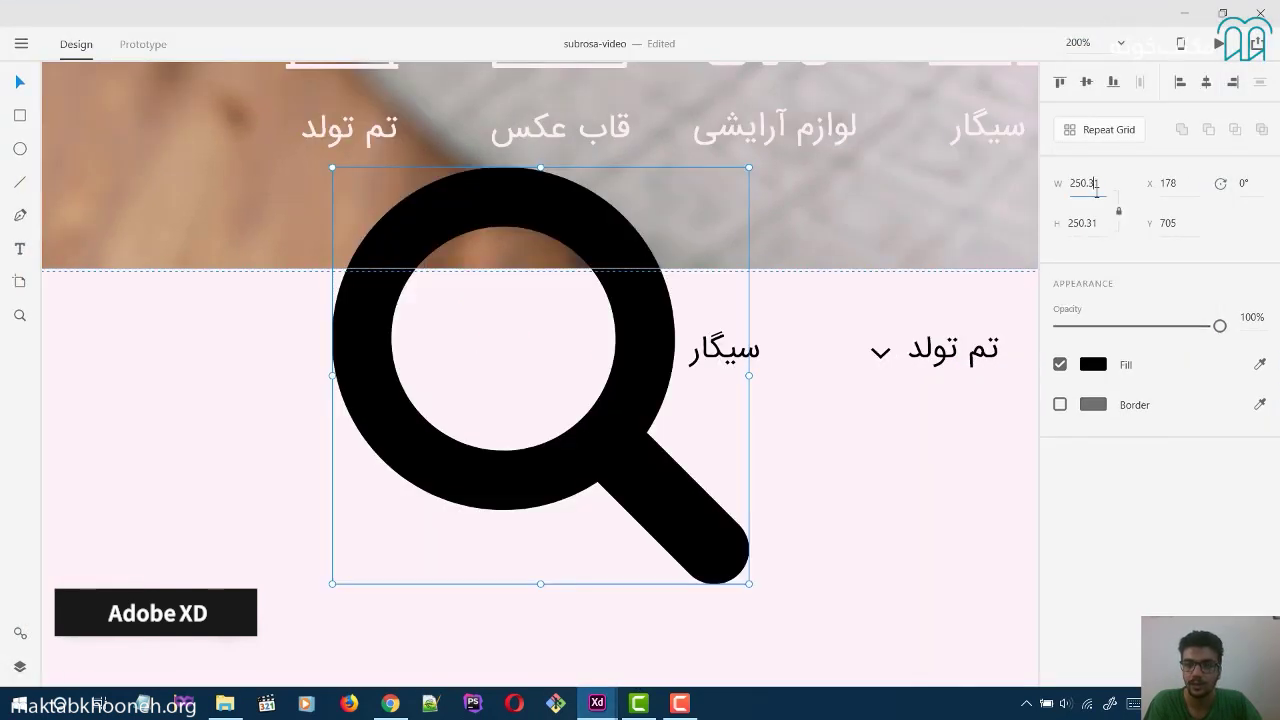
key(Return)
drag(360, 217, 579, 343)
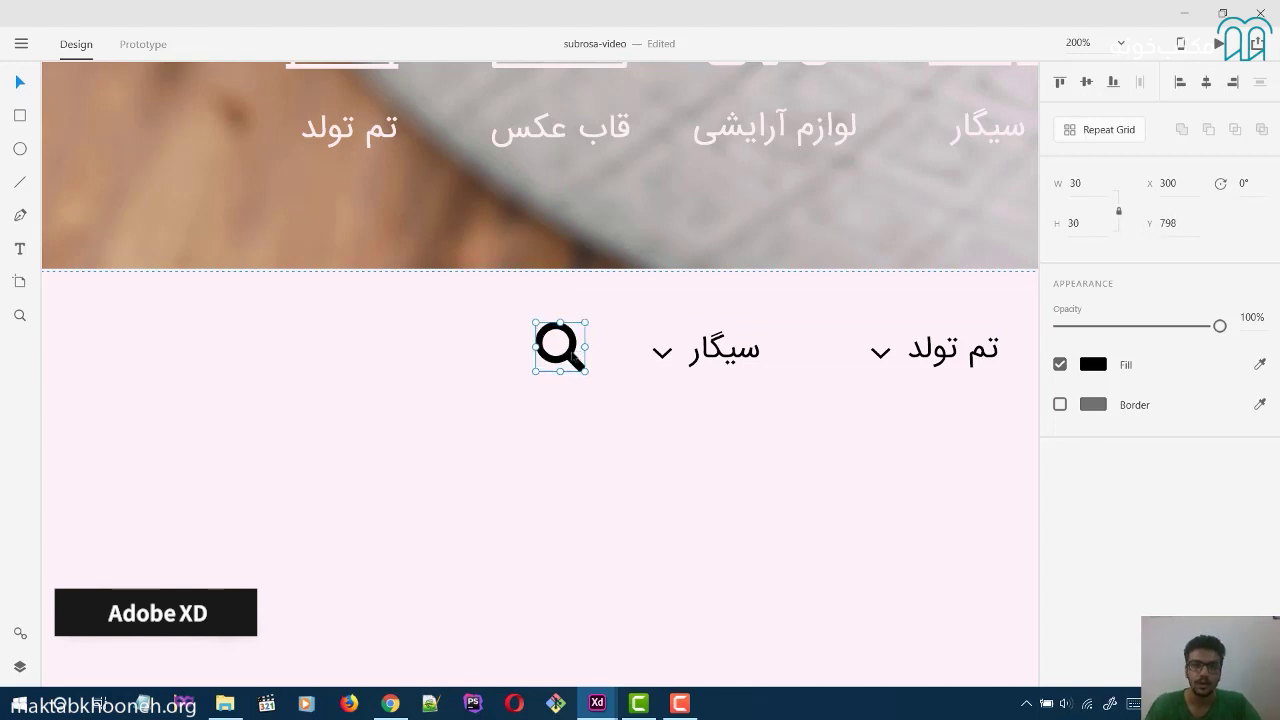
Show the index artboard's layout grid and shift the search icon horizontally to X 307 near the سیگار arrow.
scroll(474, 411, up, 1)
scroll(472, 411, down, 2)
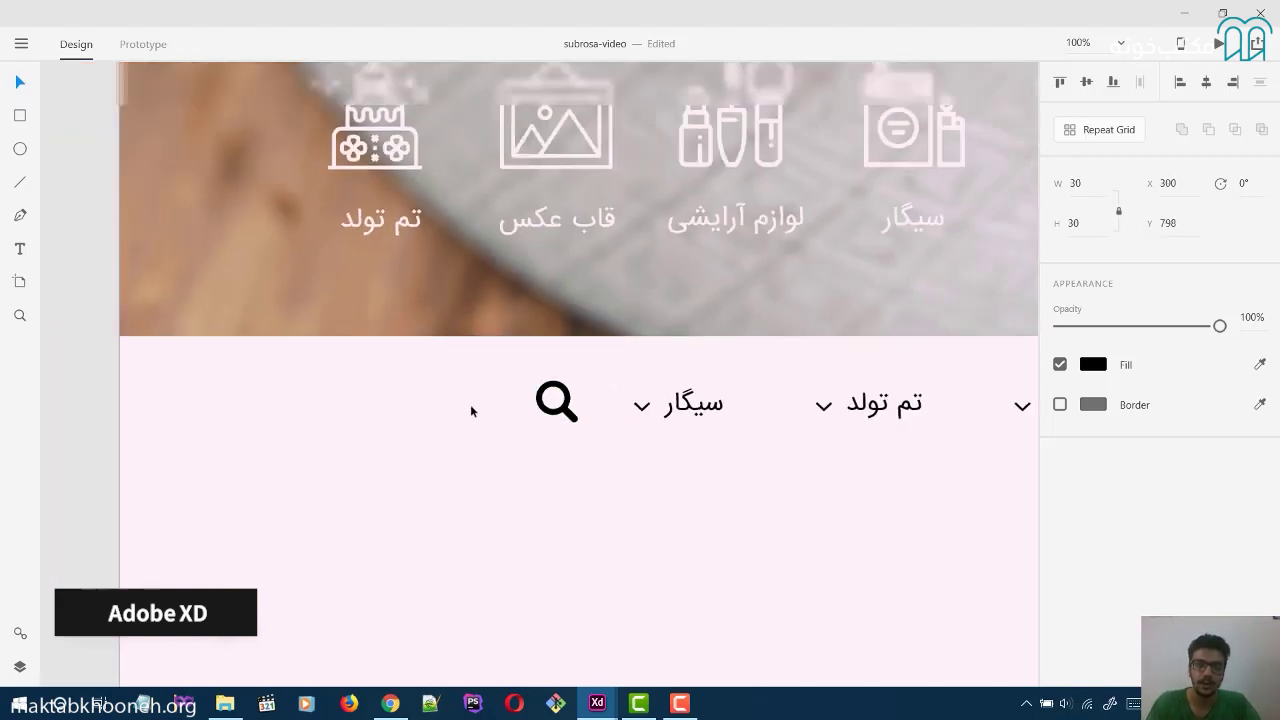
scroll(472, 411, down, 2)
scroll(300, 400, up, 5)
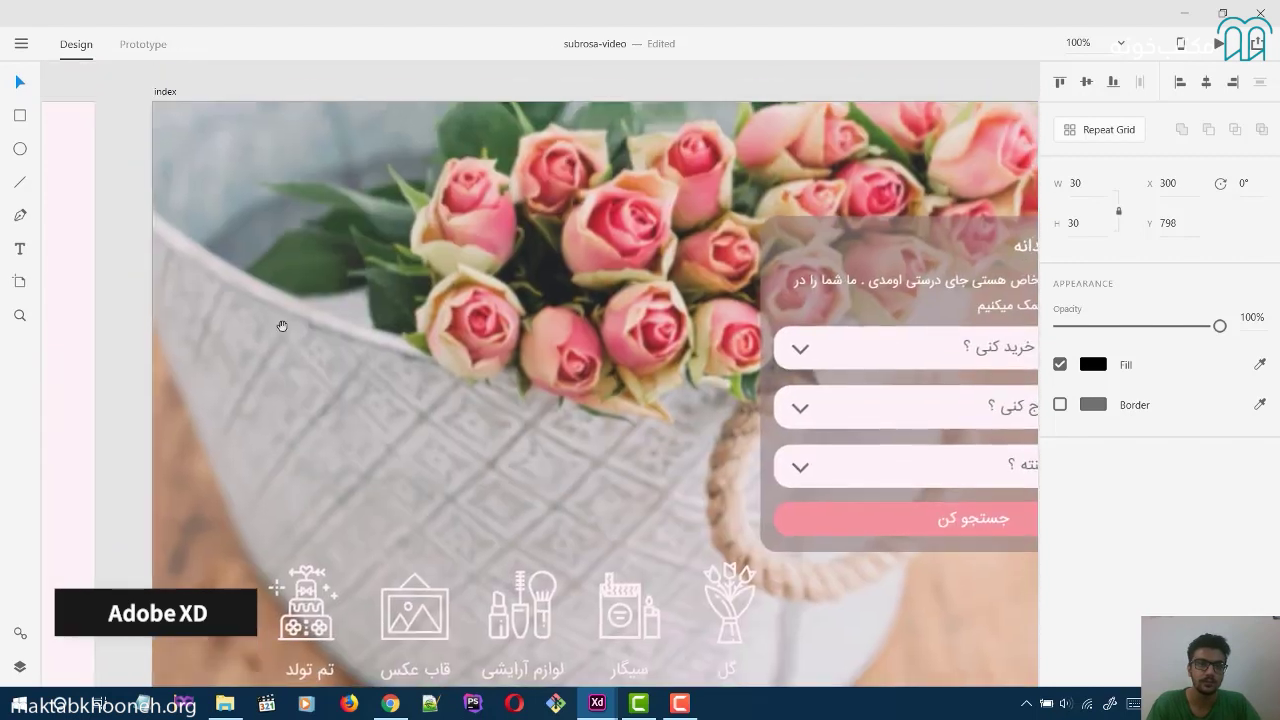
click(165, 92)
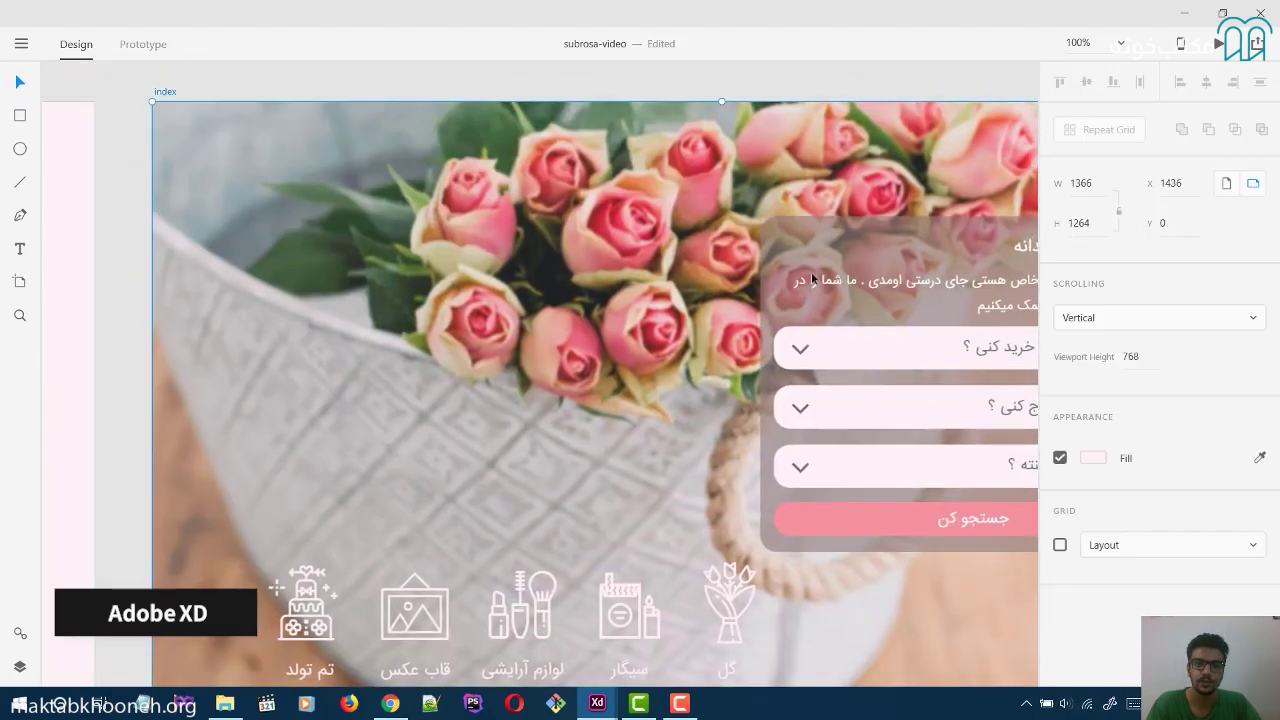
click(1060, 545)
scroll(600, 209, down, 3)
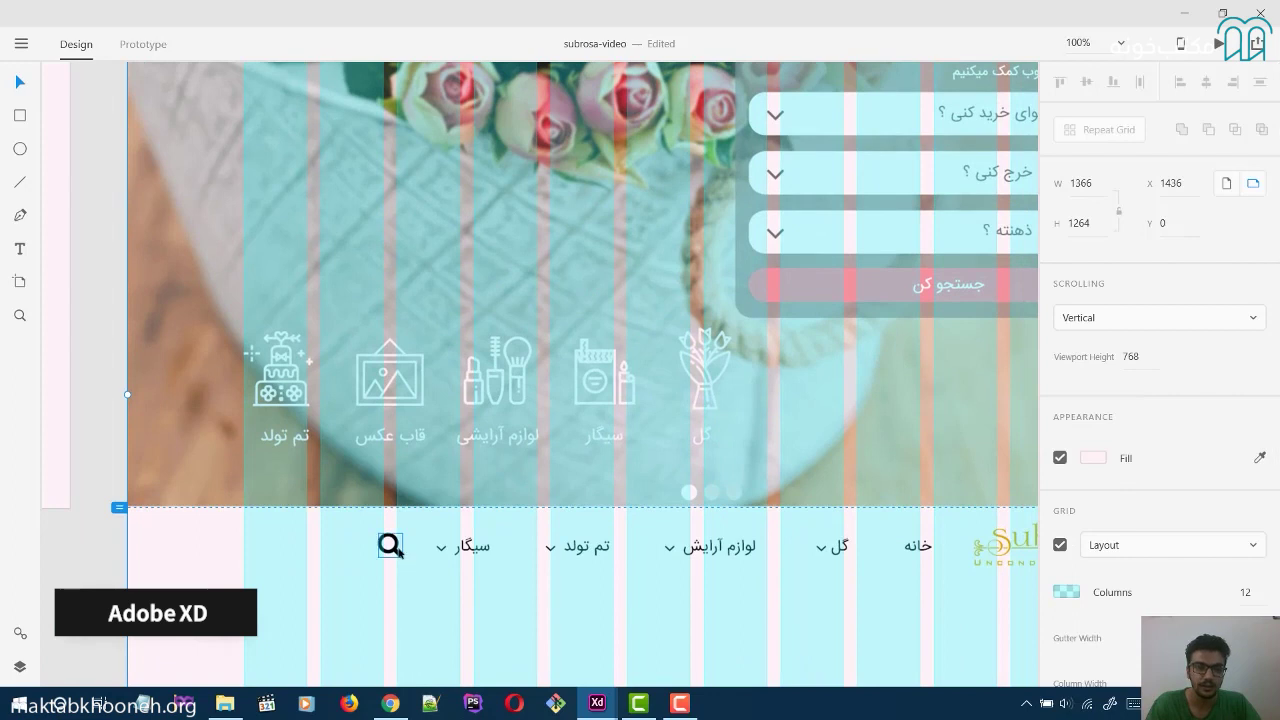
click(391, 545)
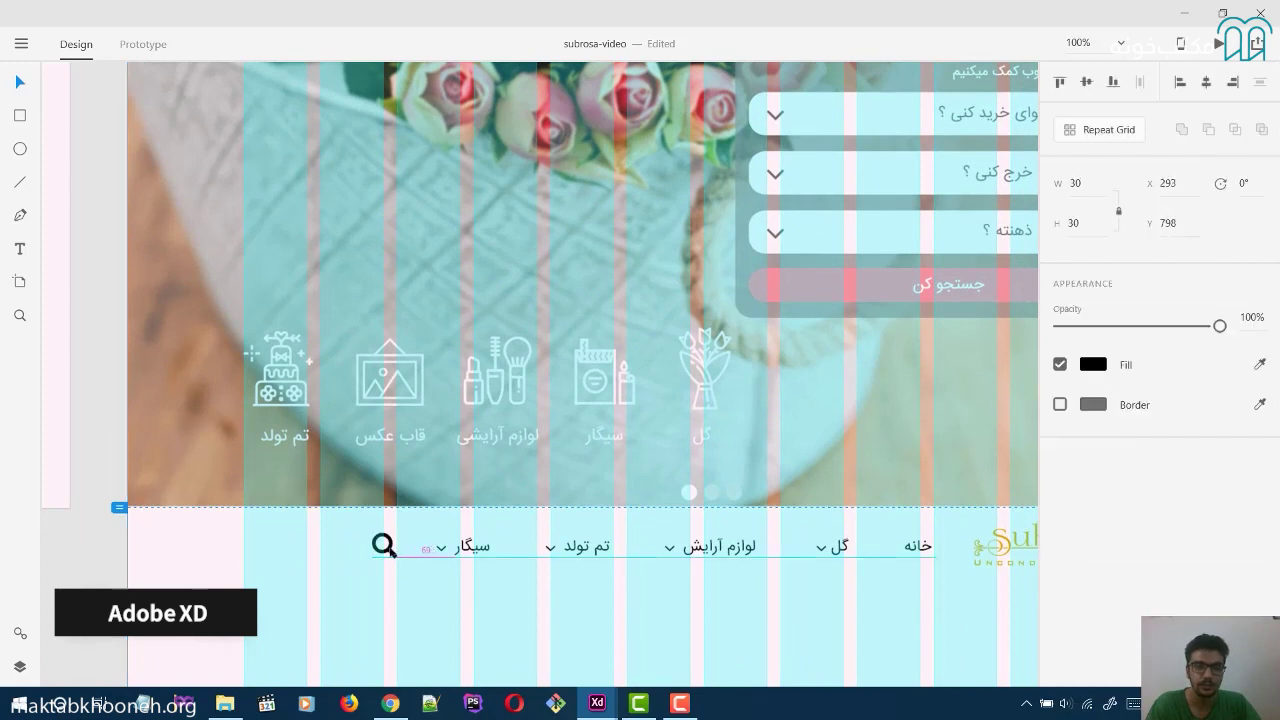
click(414, 606)
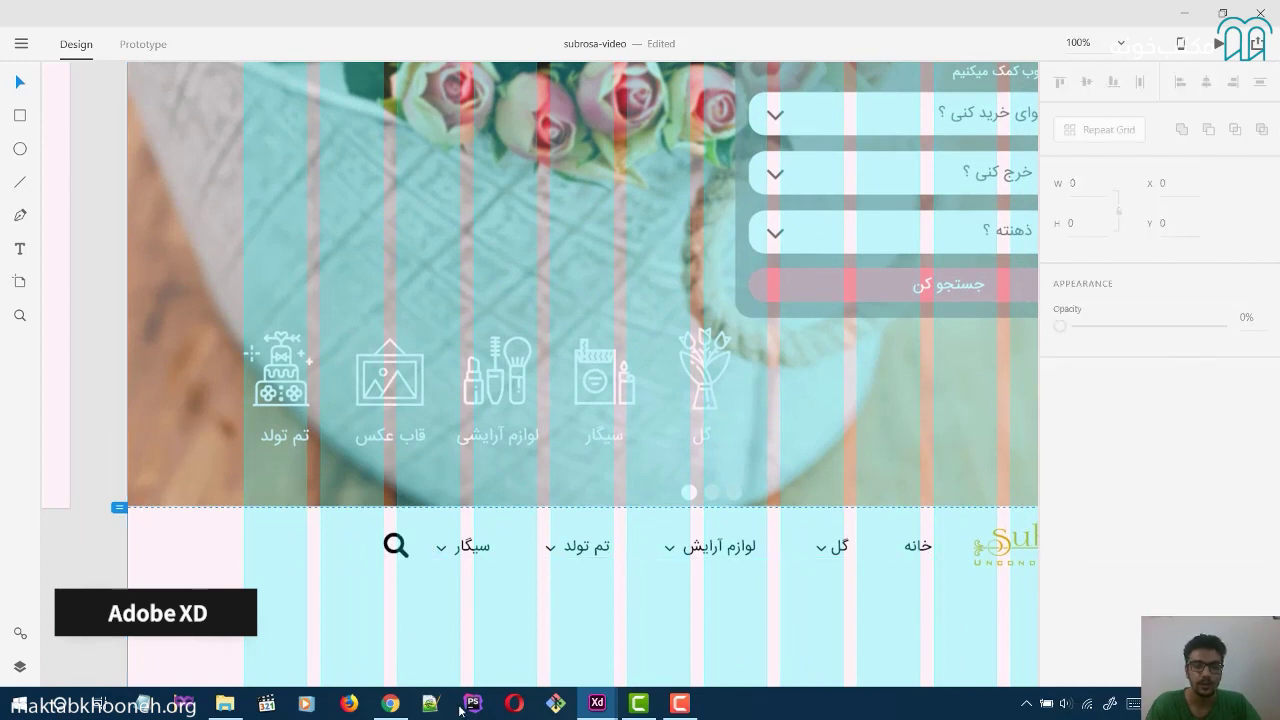
Copy the search icon's fill colour from the SubRosa - Copy document and apply #DCA80F to the search icon in subrosa-video.
mouse_move(597, 703)
click(680, 632)
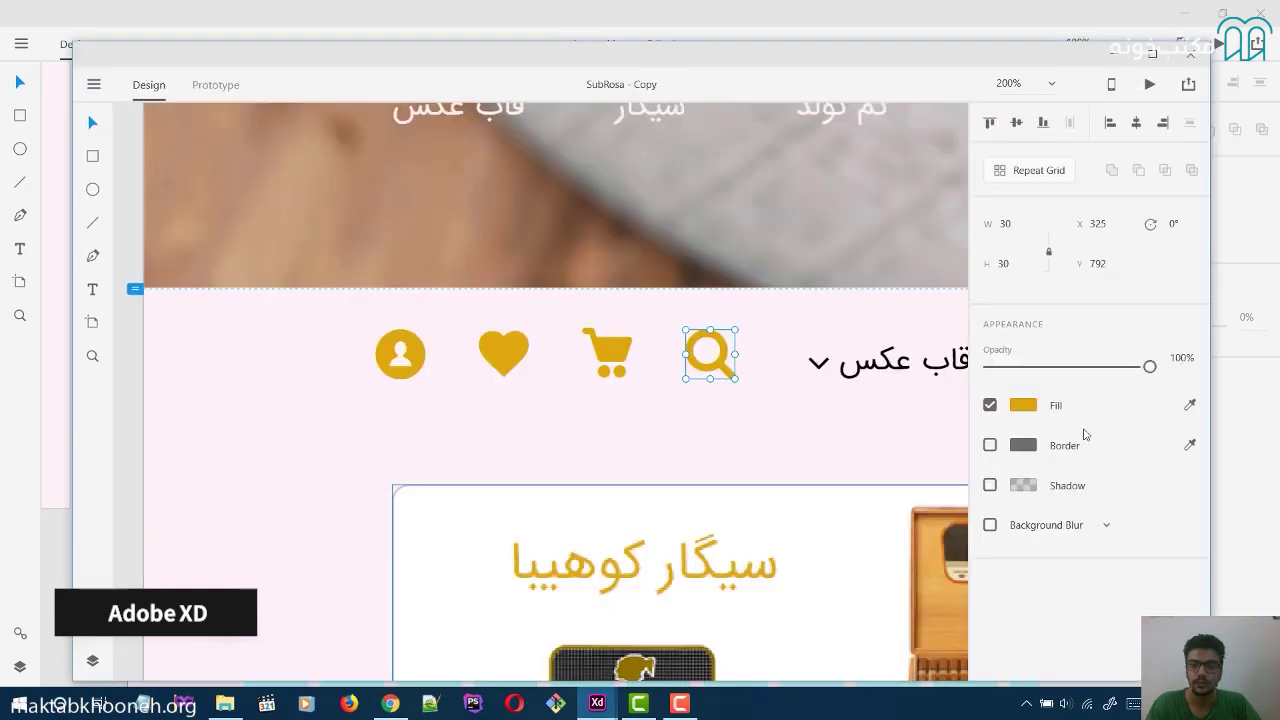
click(1024, 405)
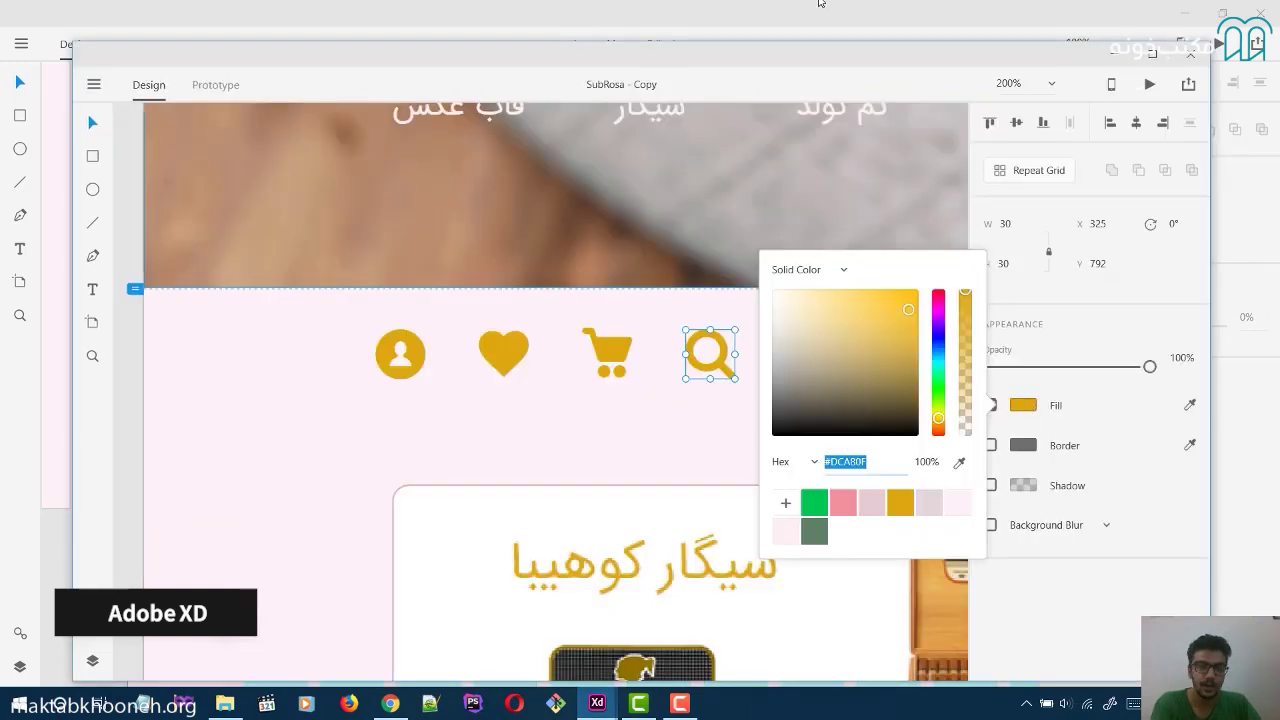
key(alt+Tab)
click(396, 546)
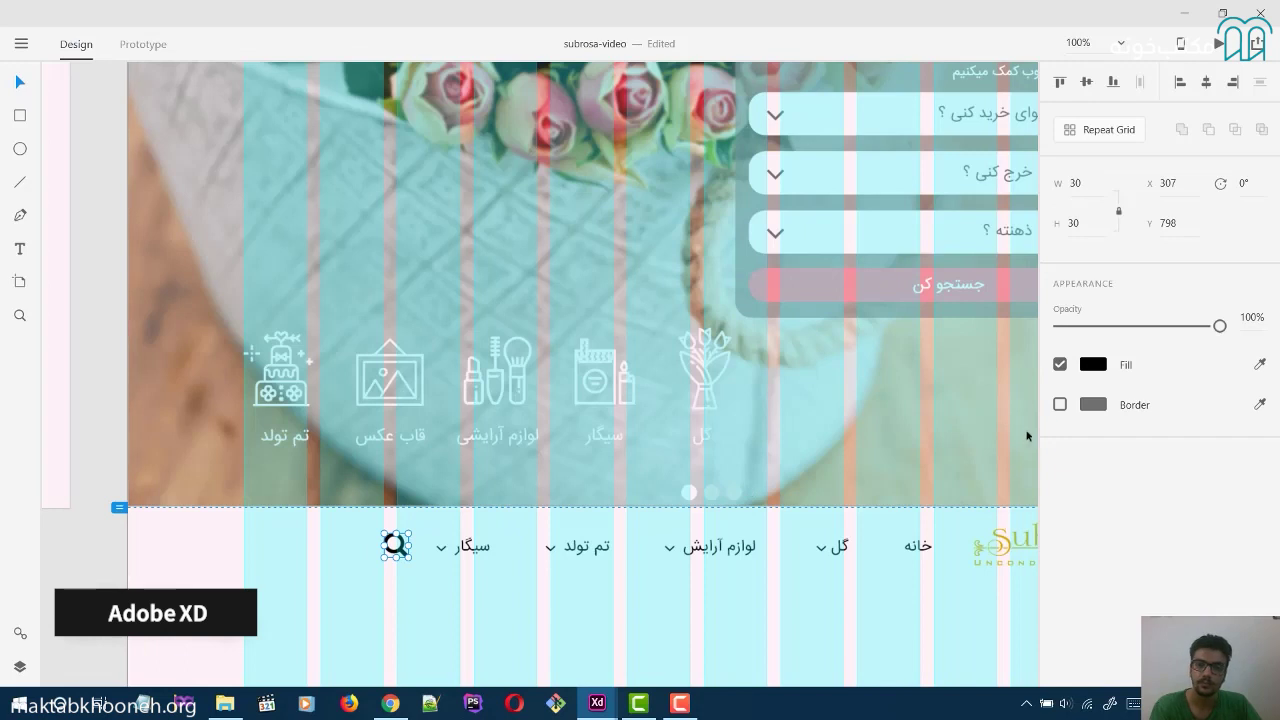
click(1090, 366)
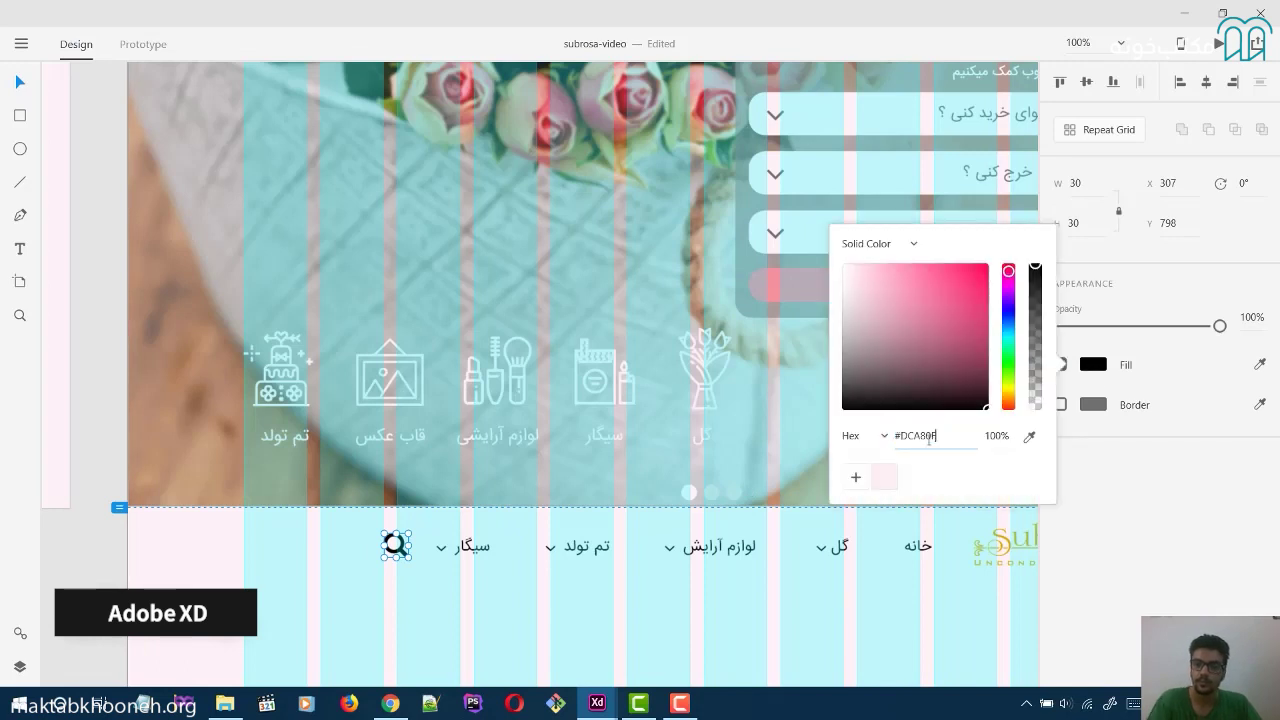
key(ctrl+v)
key(Return)
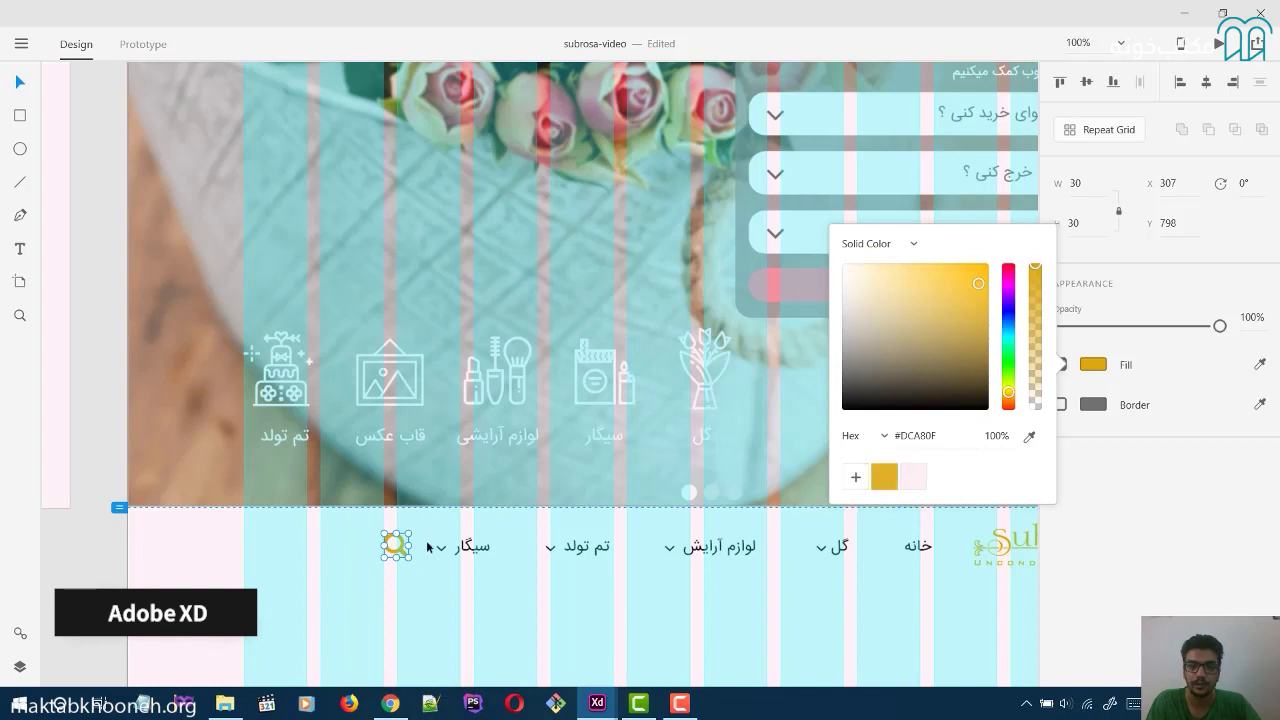
Adjust the search icon's vertical position to line up with the menu labels.
click(387, 589)
click(400, 548)
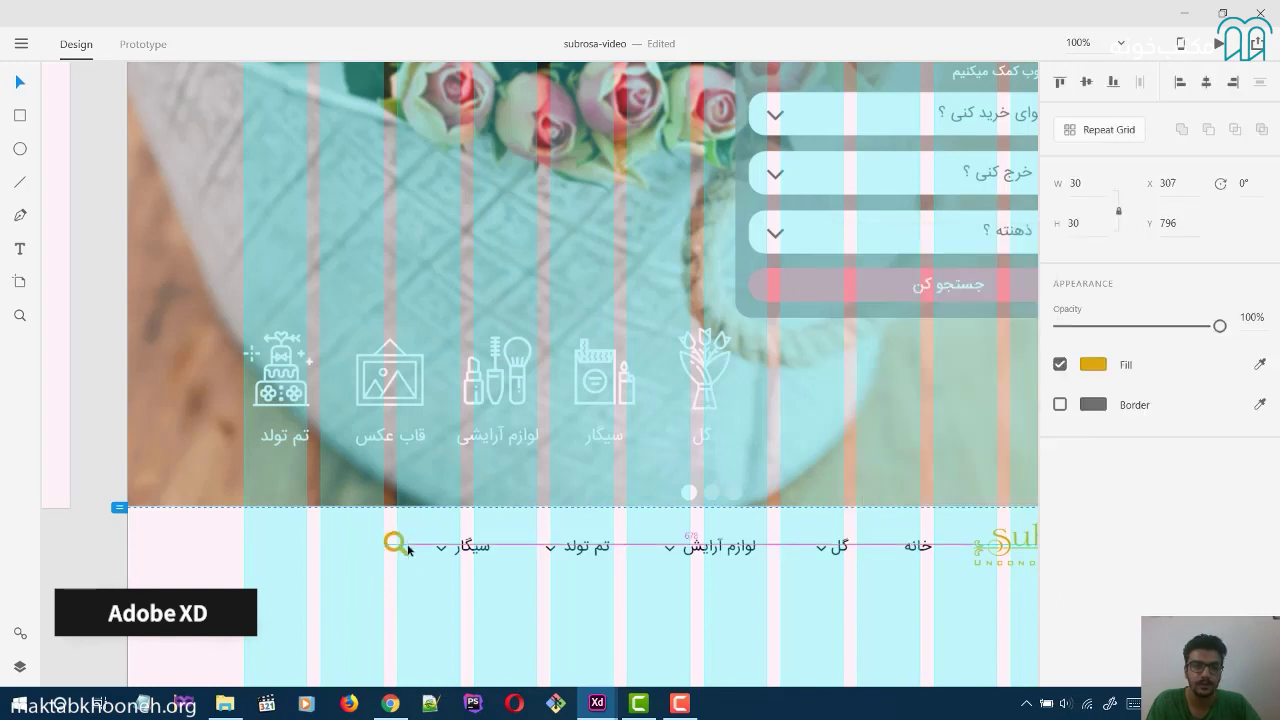
click(395, 575)
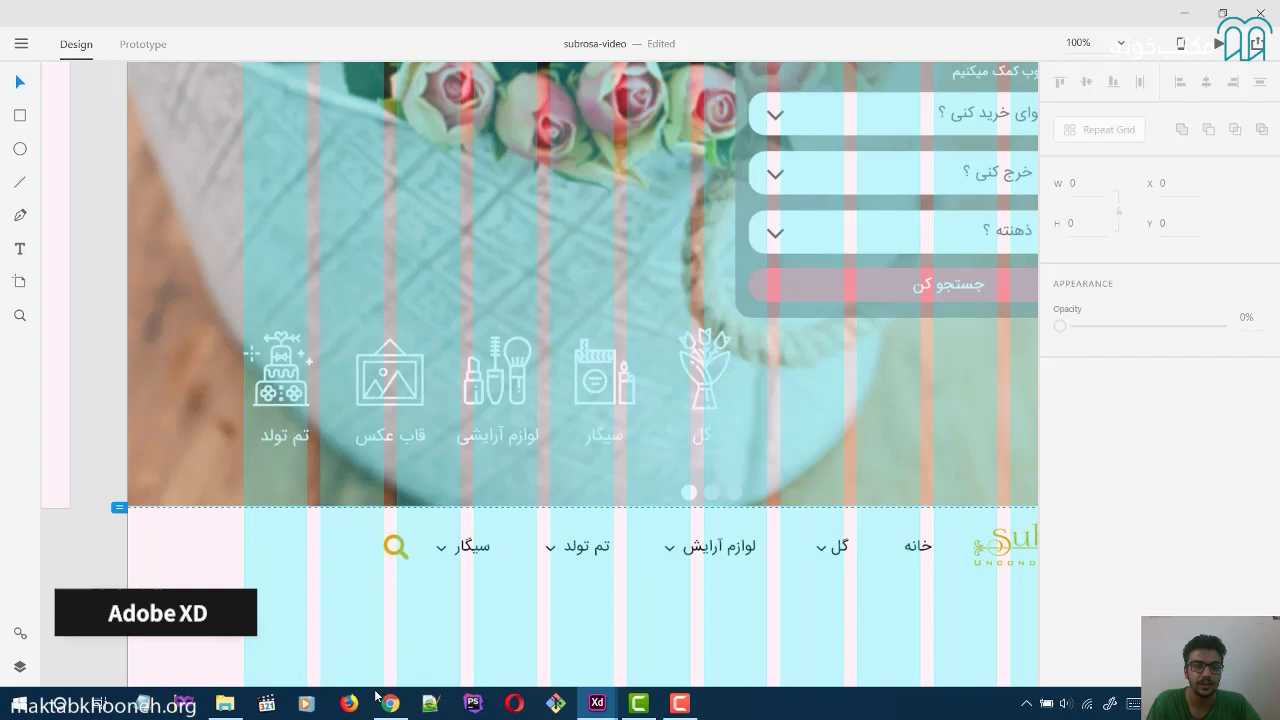
Check the cart icon in the SubRosa - Copy document, switch to Chrome and search Flaticon for "basket" icons.
mouse_move(597, 703)
mouse_move(700, 648)
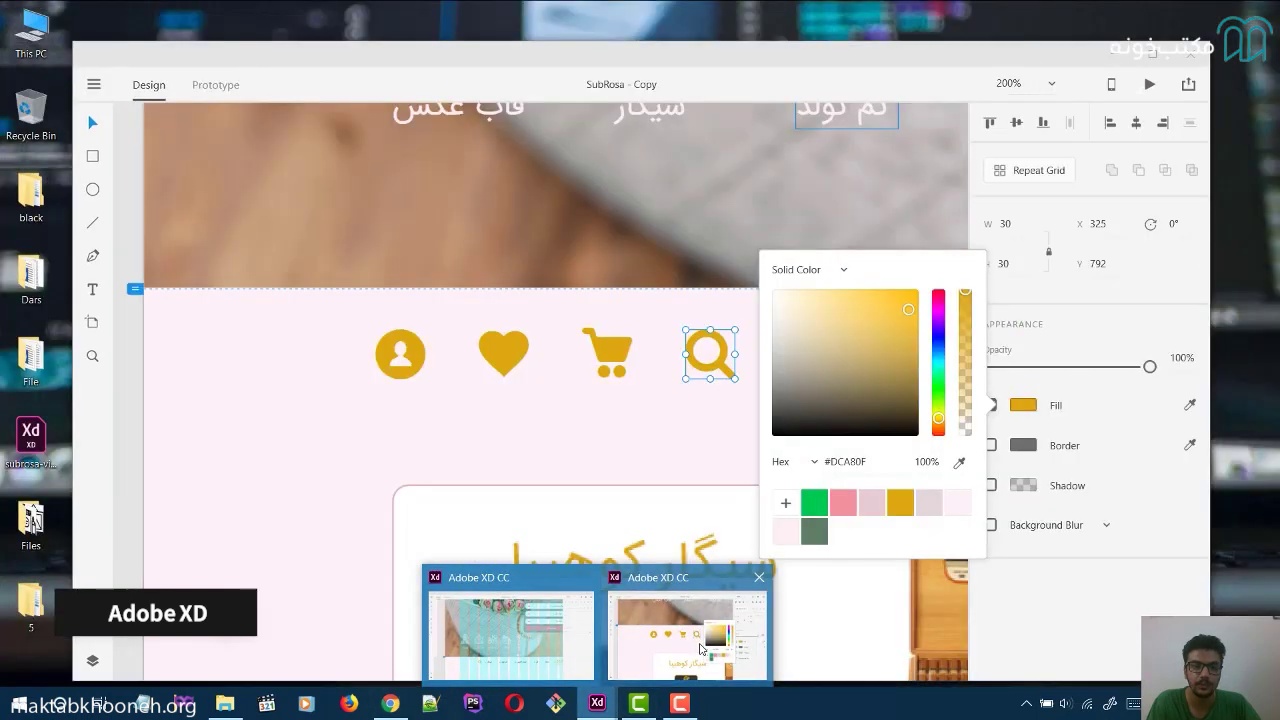
click(390, 703)
double_click(444, 110)
text(basket)
key(Return)
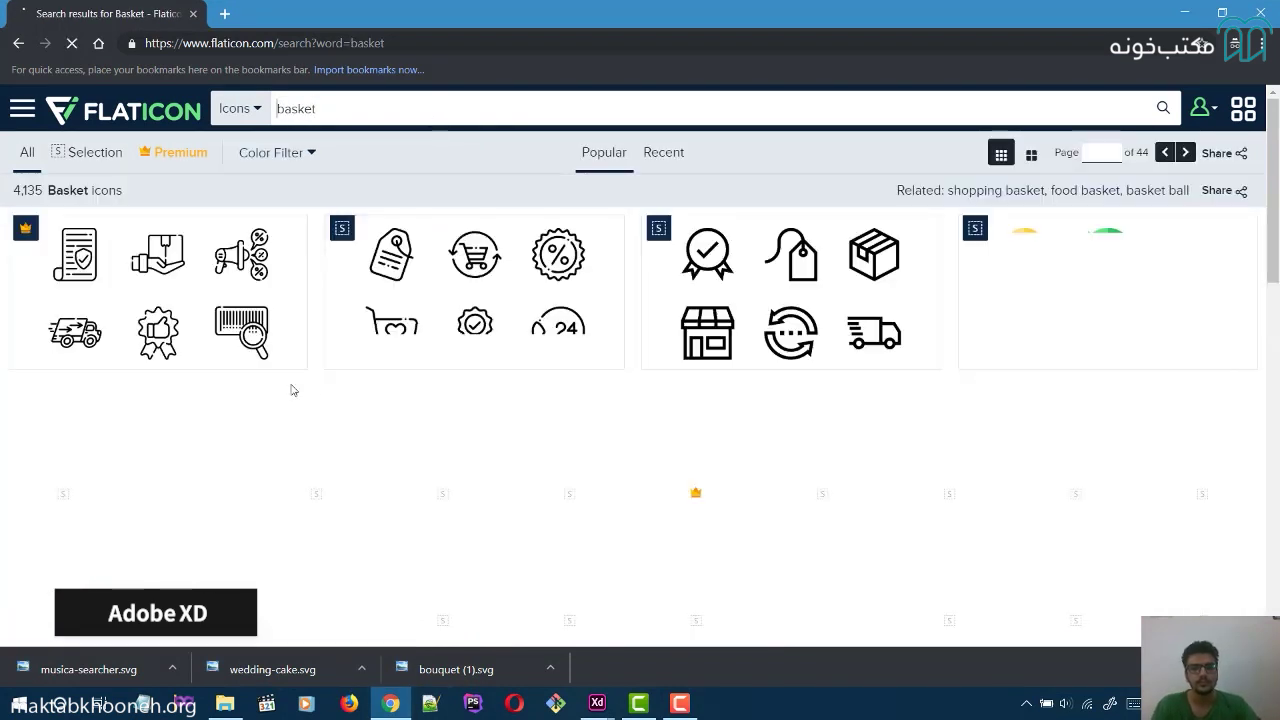
scroll(520, 346, down, 3)
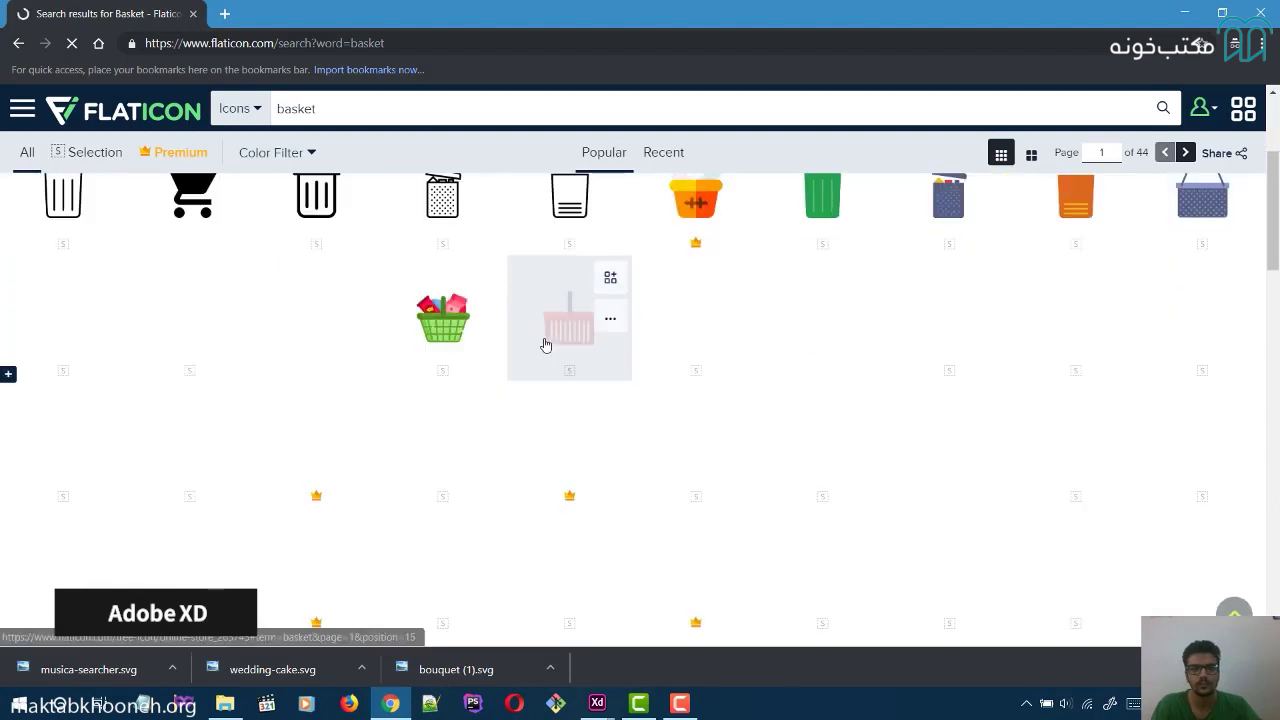
scroll(514, 289, up, 3)
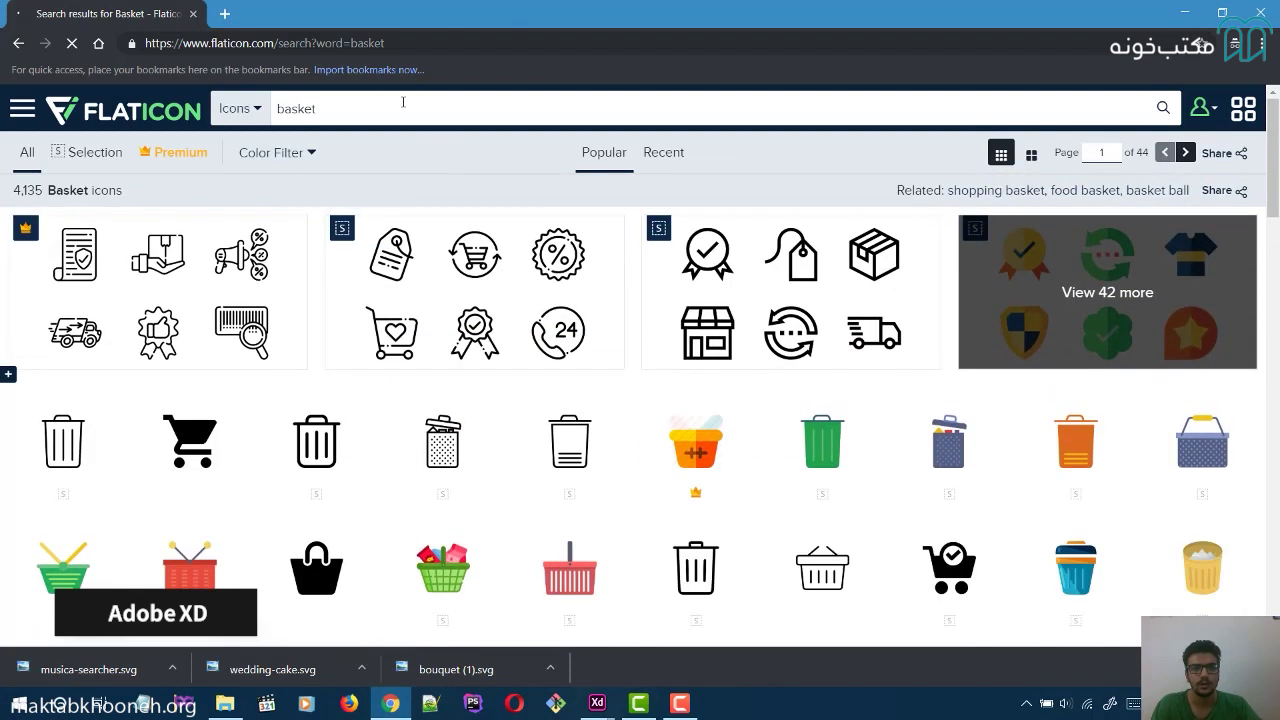
Search Flaticon for "shopping basket" icons and browse them for a solid cart.
text(p)
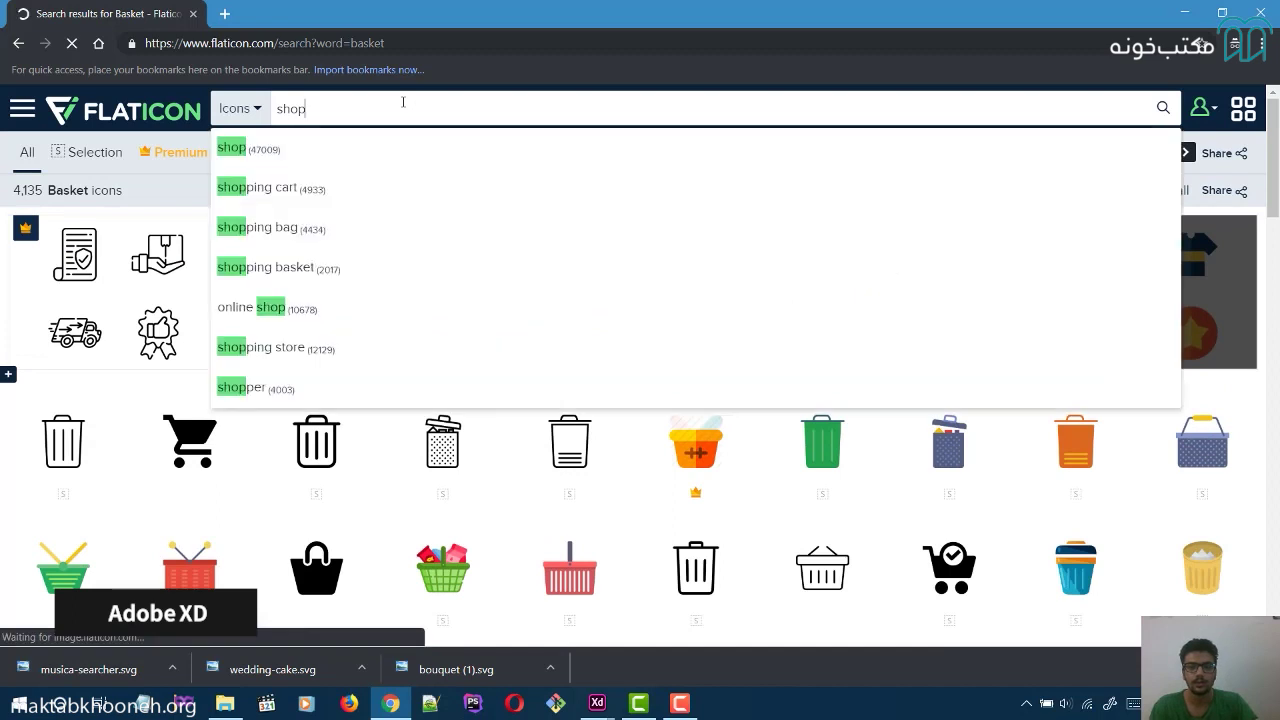
click(368, 267)
scroll(443, 329, down, 4)
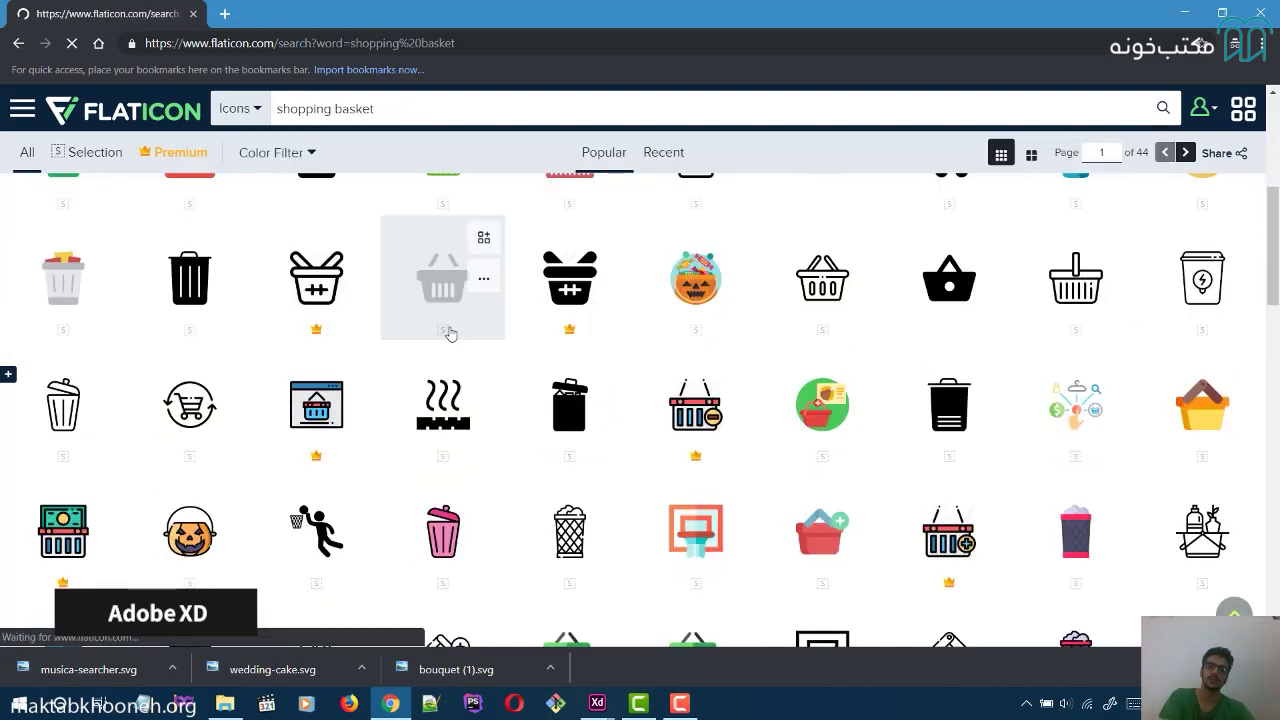
scroll(484, 328, down, 2)
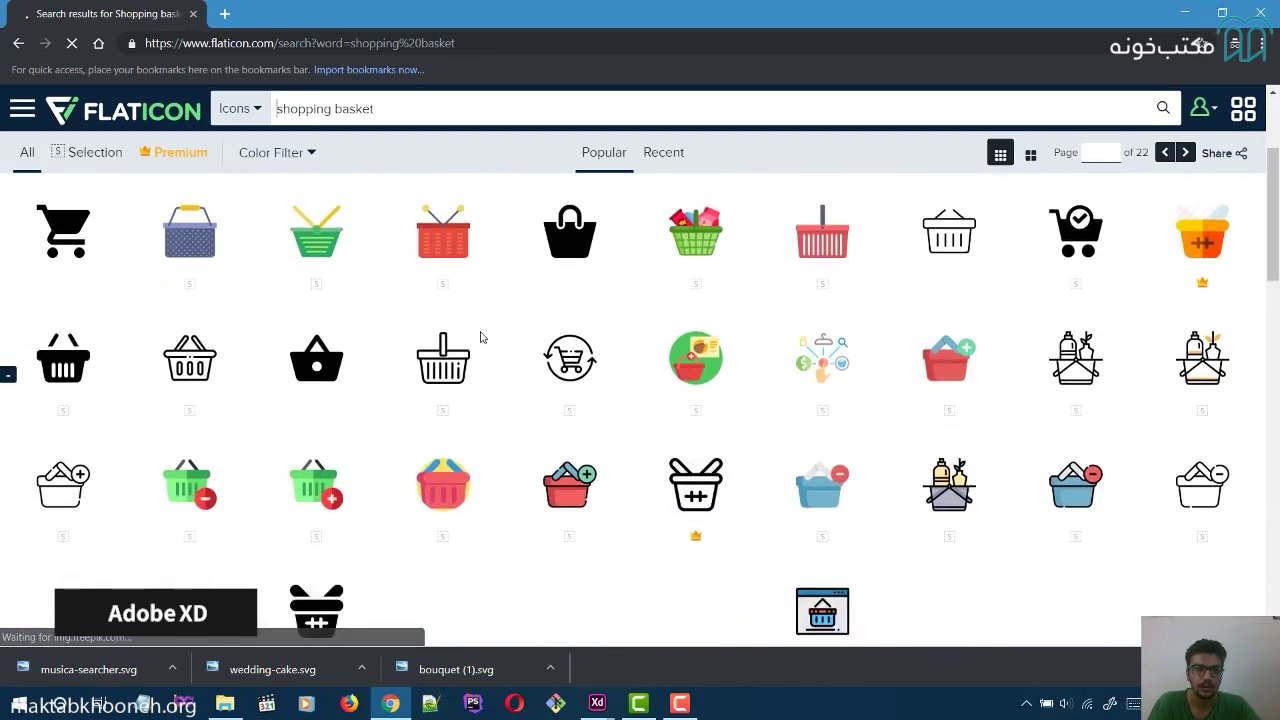
Download the solid black shopping cart icon as an SVG and switch back to the subrosa-video document in Adobe XD.
click(99, 361)
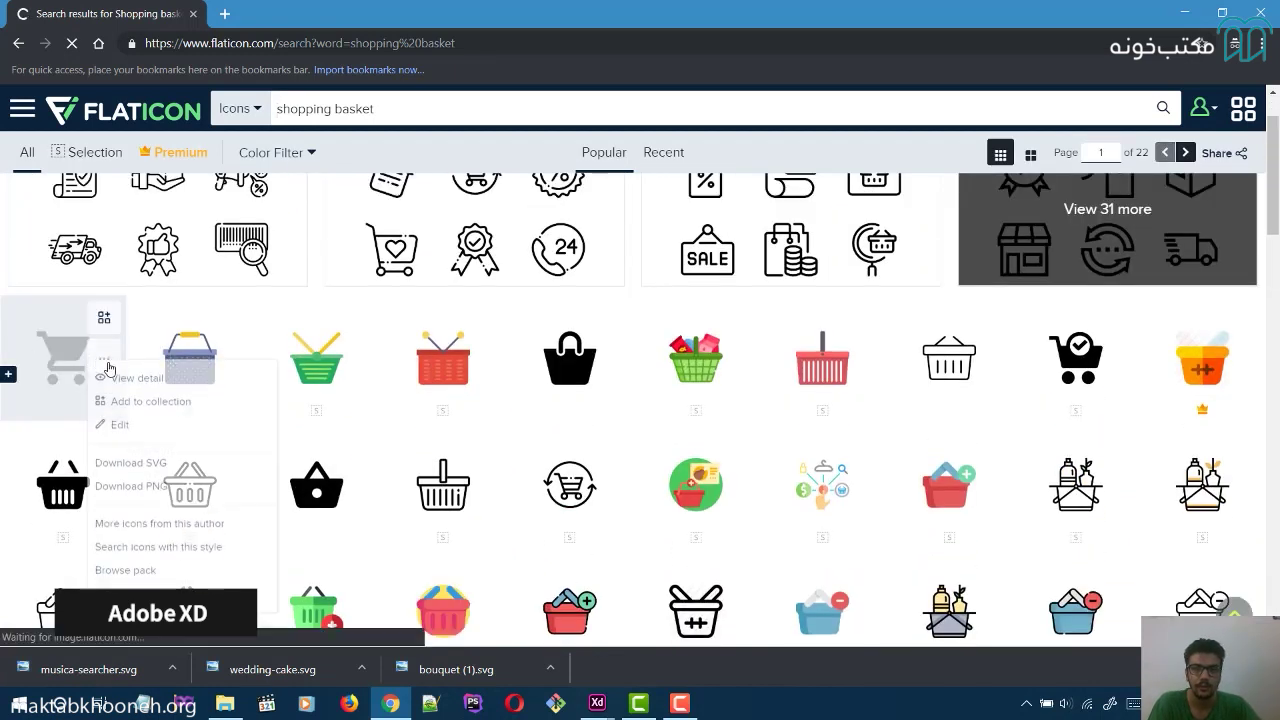
click(160, 469)
click(600, 408)
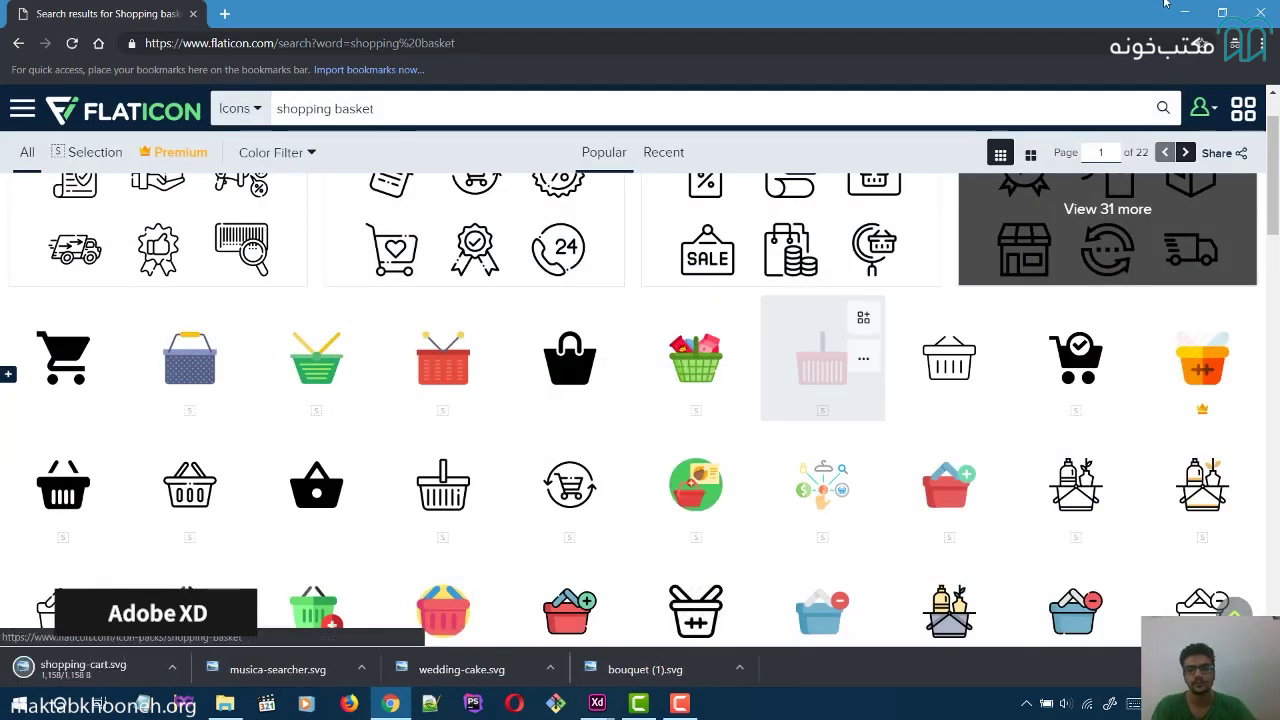
key(alt+Tab)
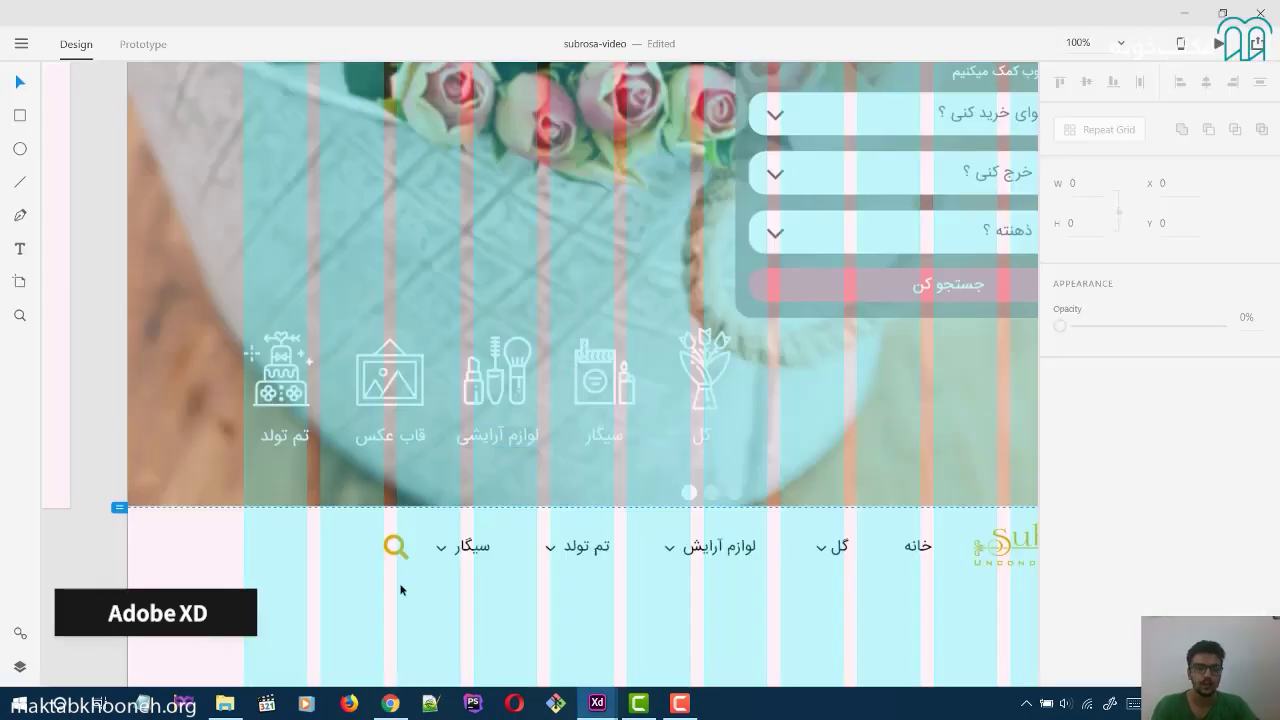
Import shopping-cart.svg from the Downloads folder.
key(ctrl+shift+i)
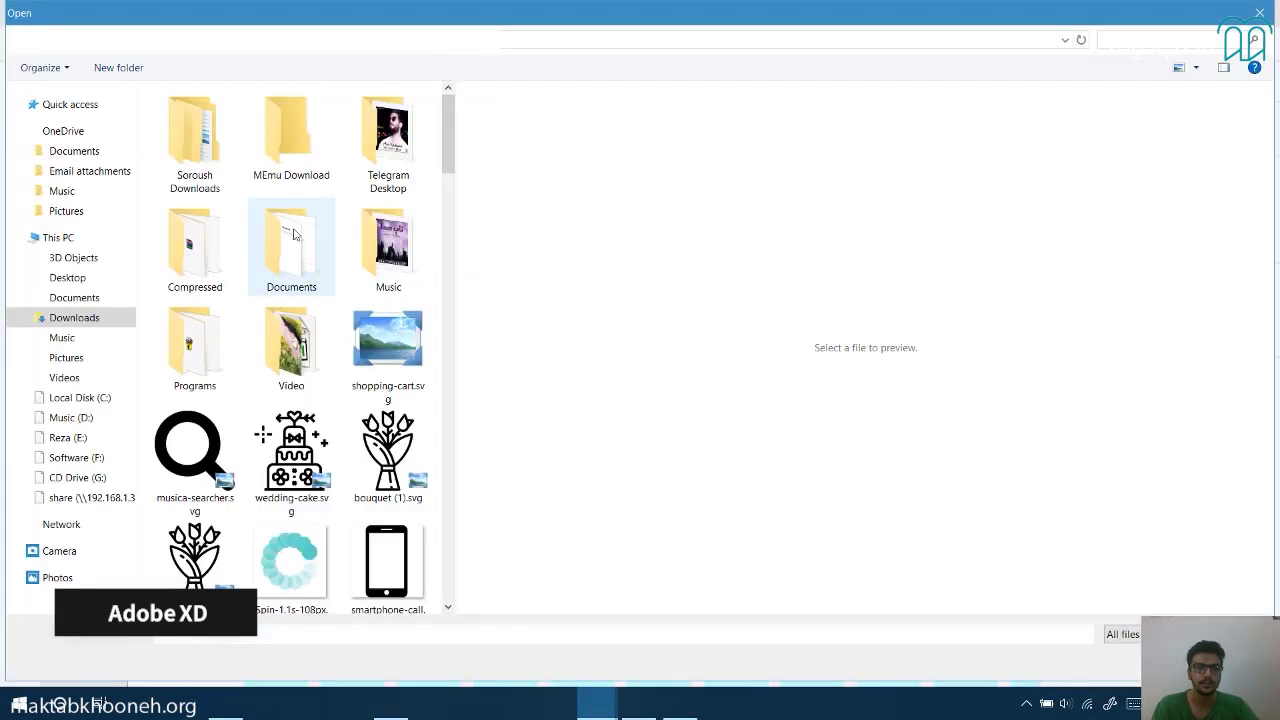
double_click(405, 328)
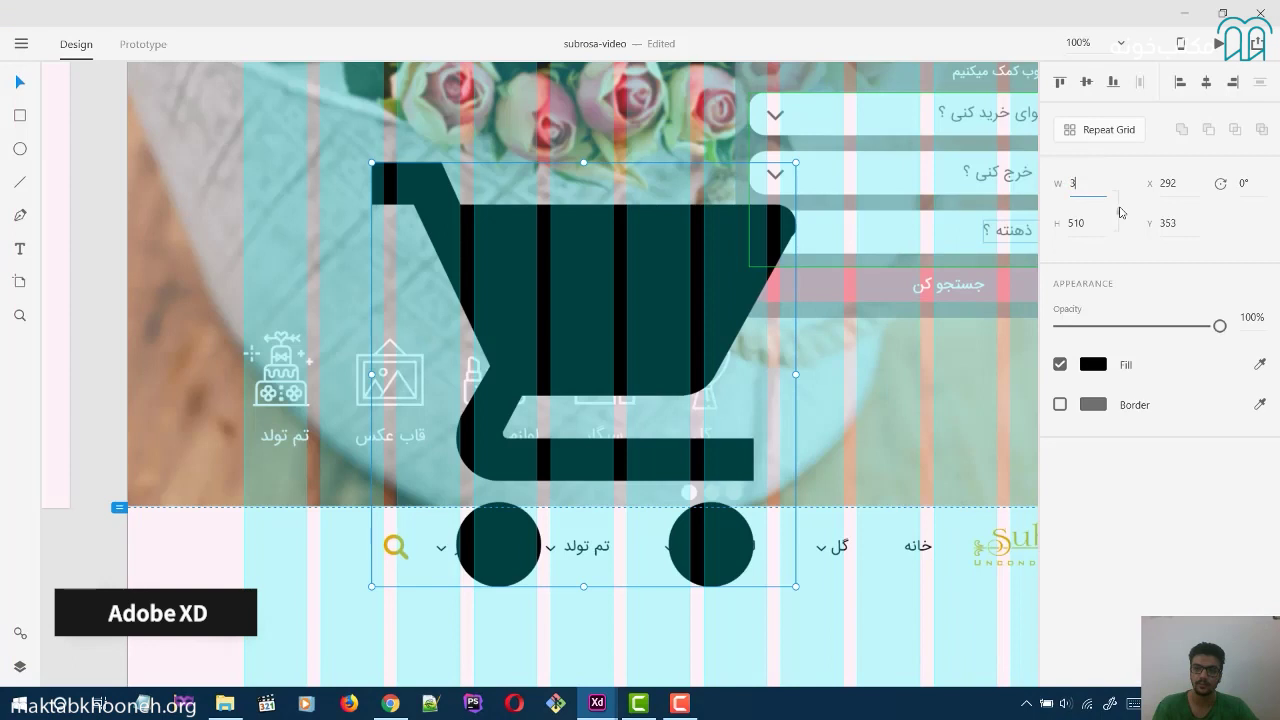
text(3)
key(Return)
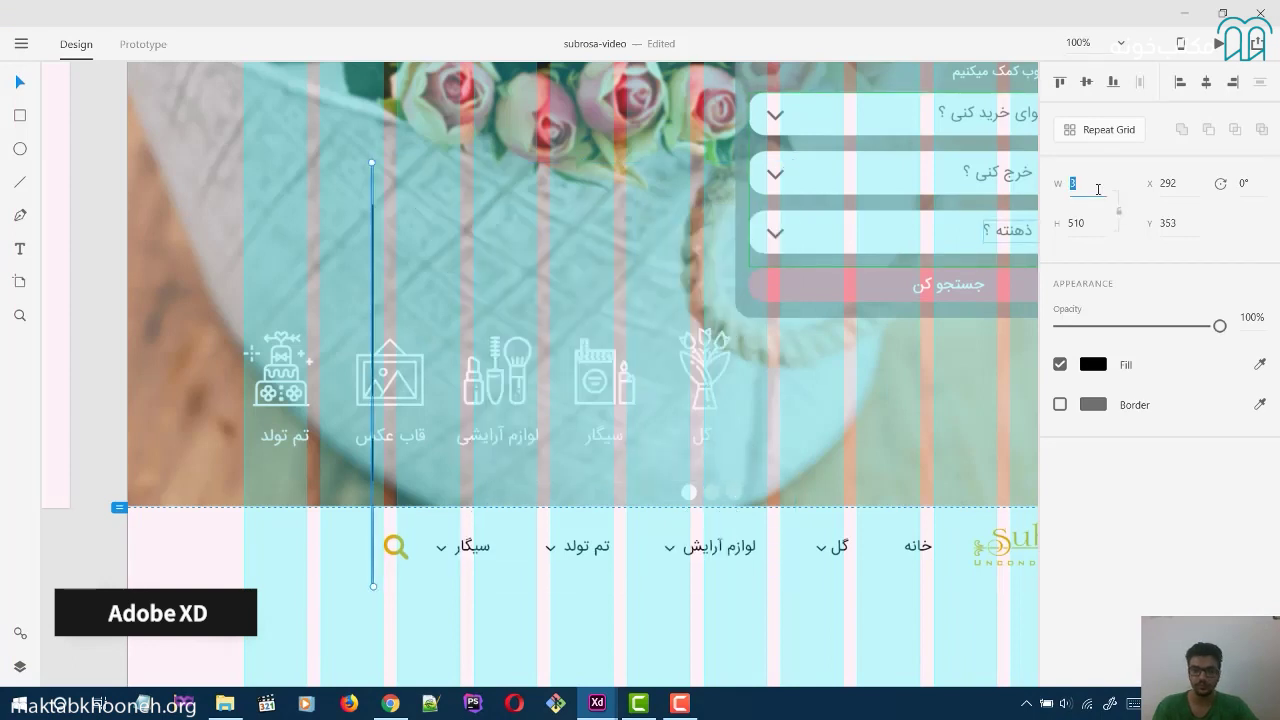
key(ctrl+z)
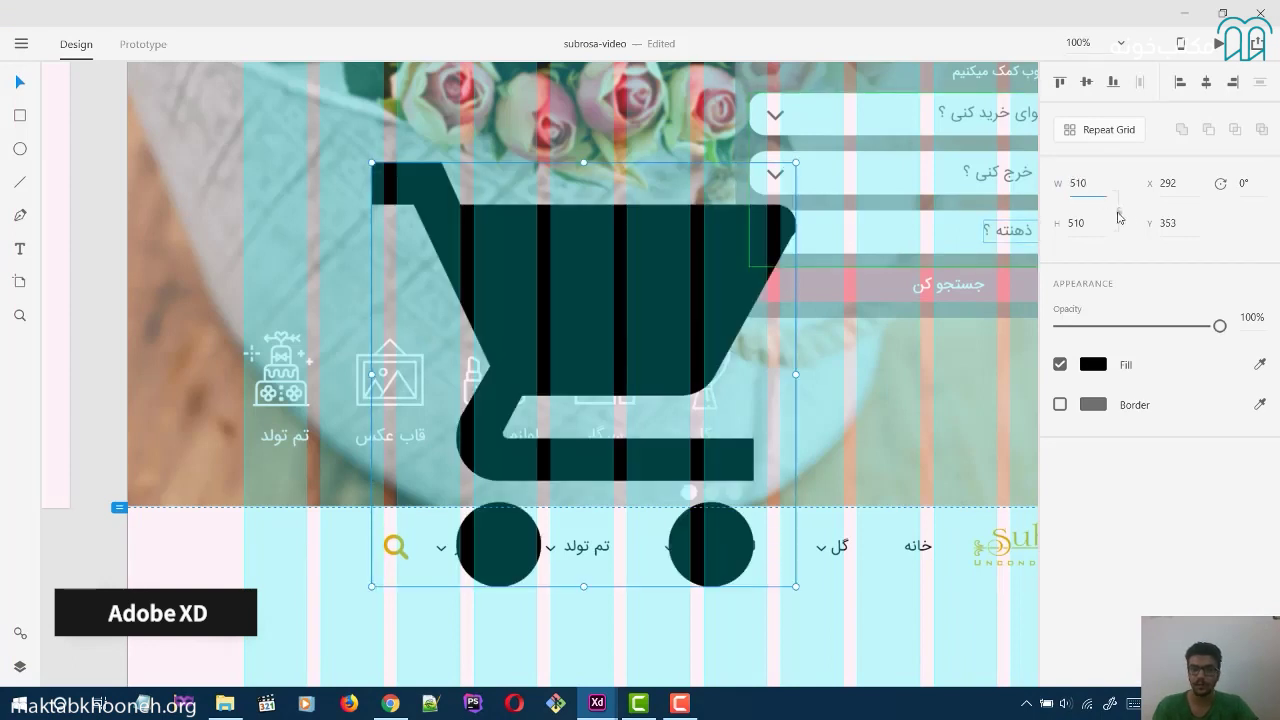
Scale the cart icon proportionally to 30 wide and place it in the navigation bar, left of the search icon.
text(30)
key(Return)
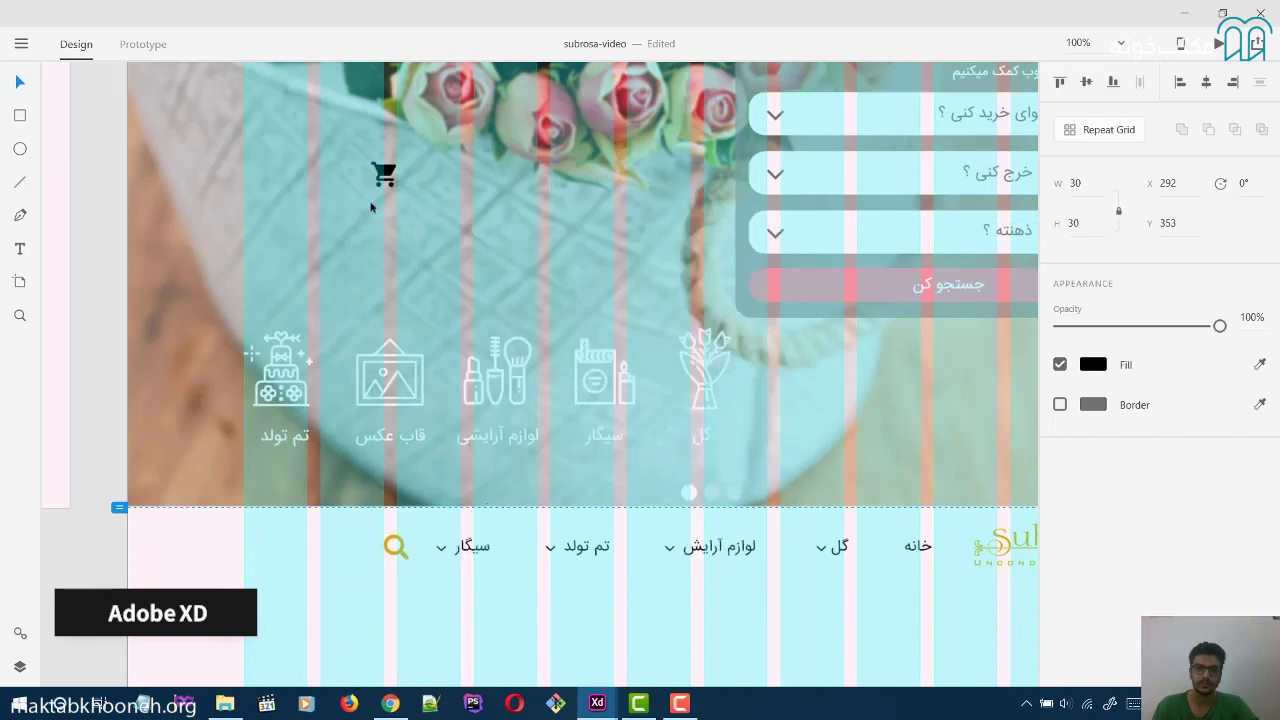
drag(384, 176, 342, 547)
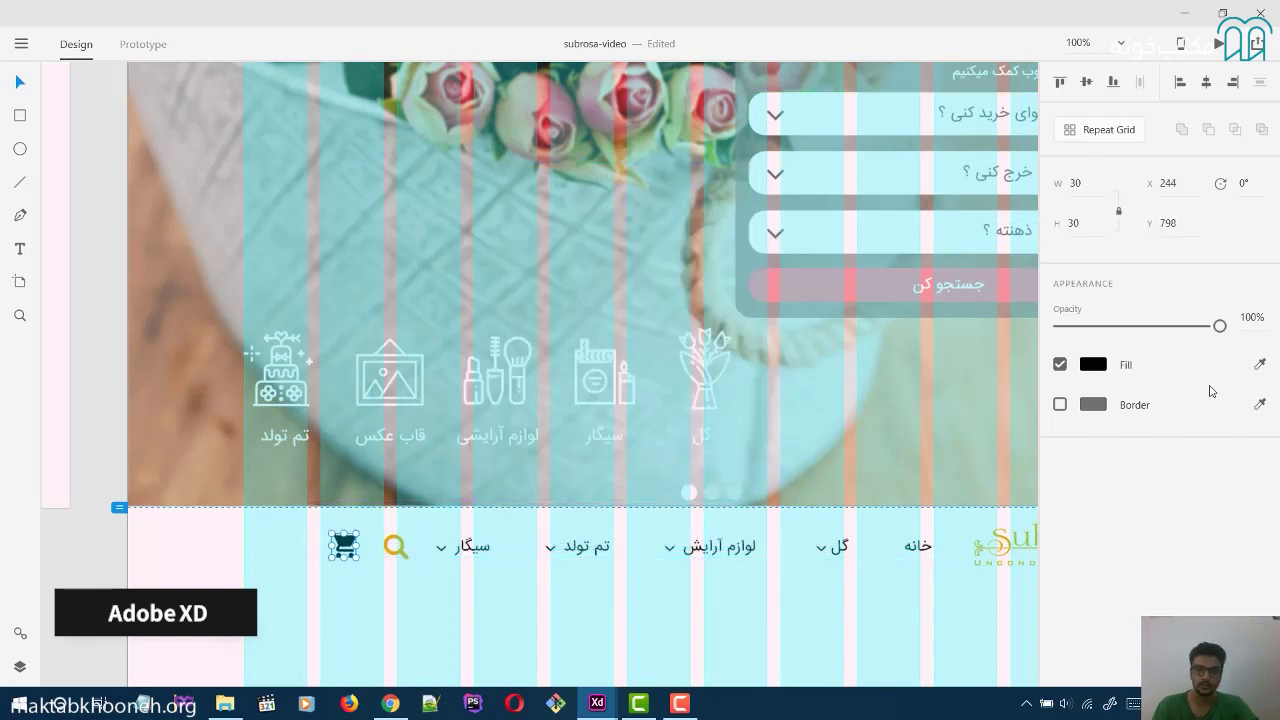
Fill the cart icon with the saved gold #DCA80F and fine-tune its position beside the search icon.
click(1095, 366)
click(892, 475)
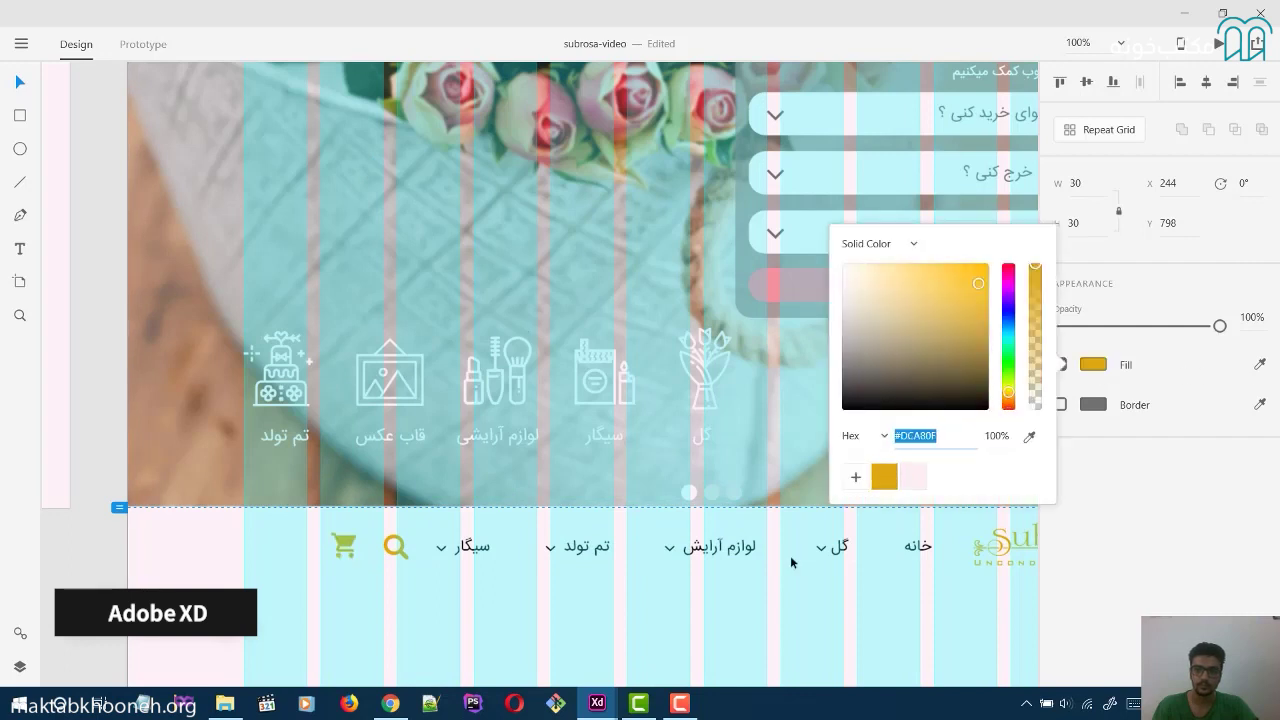
click(416, 548)
click(345, 547)
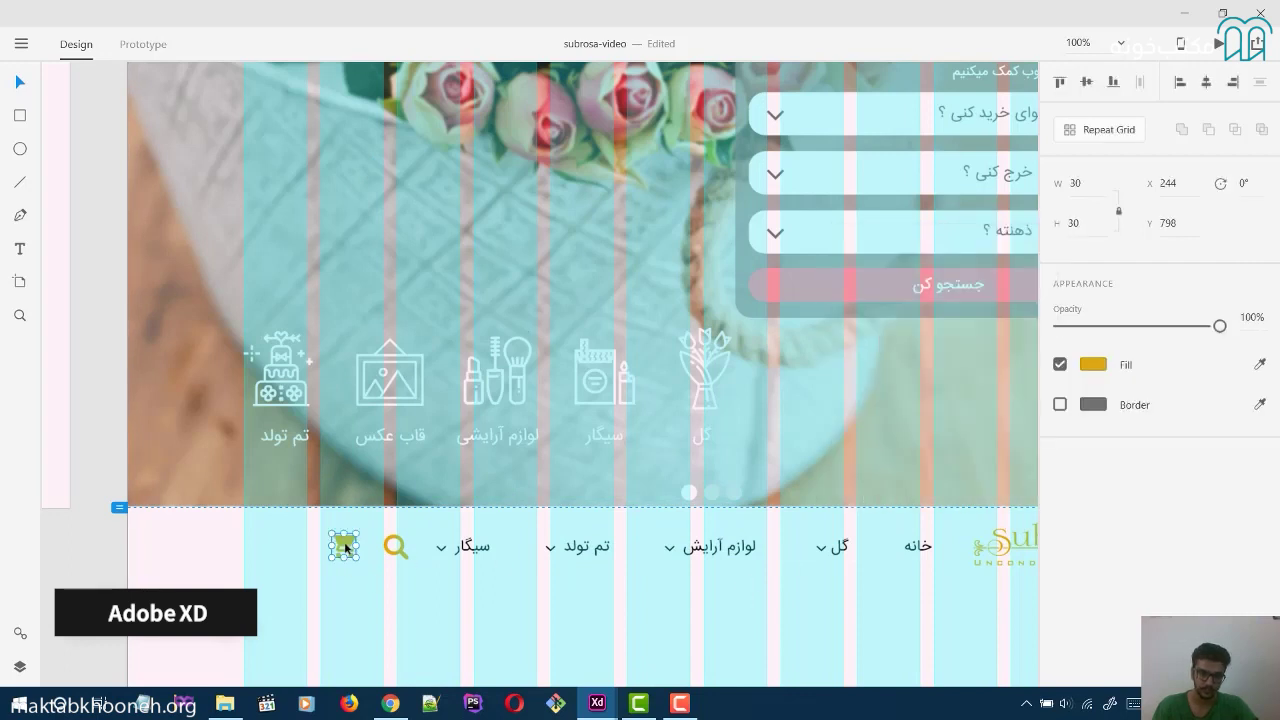
drag(345, 547, 343, 547)
Switch to Chrome and search Flaticon for "favorite" icons.
click(597, 703)
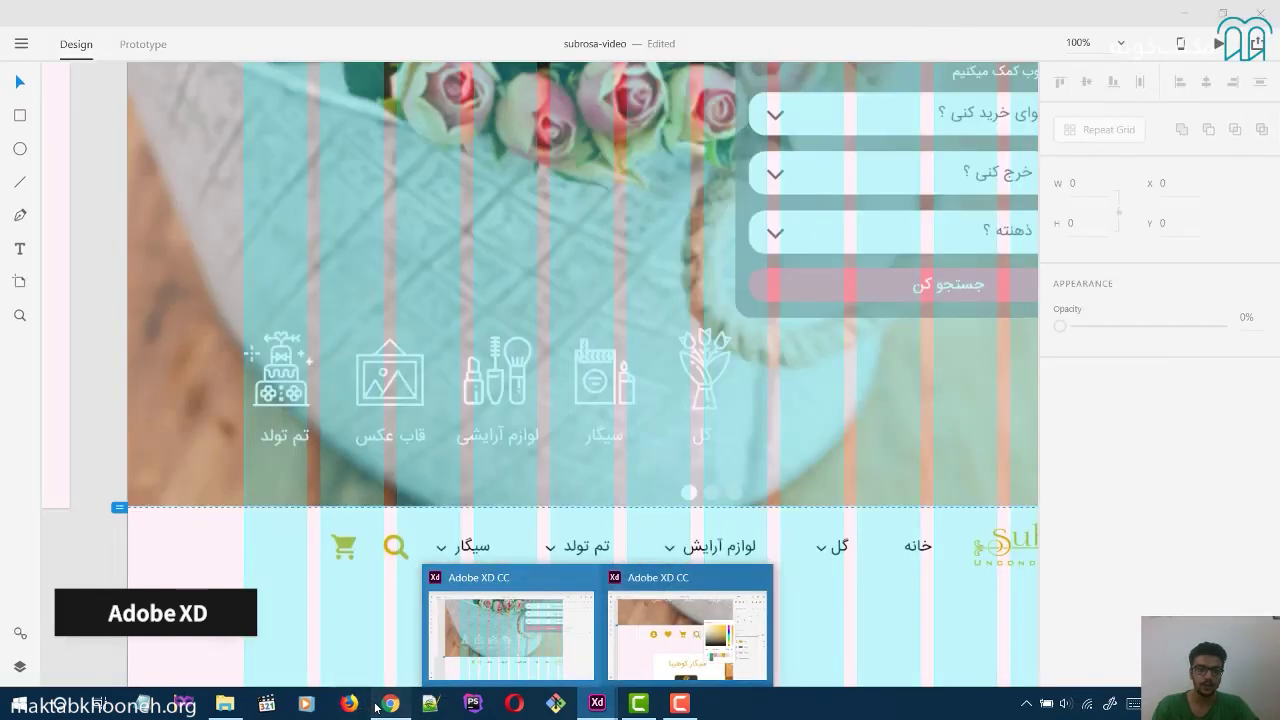
click(390, 703)
triple_click(362, 109)
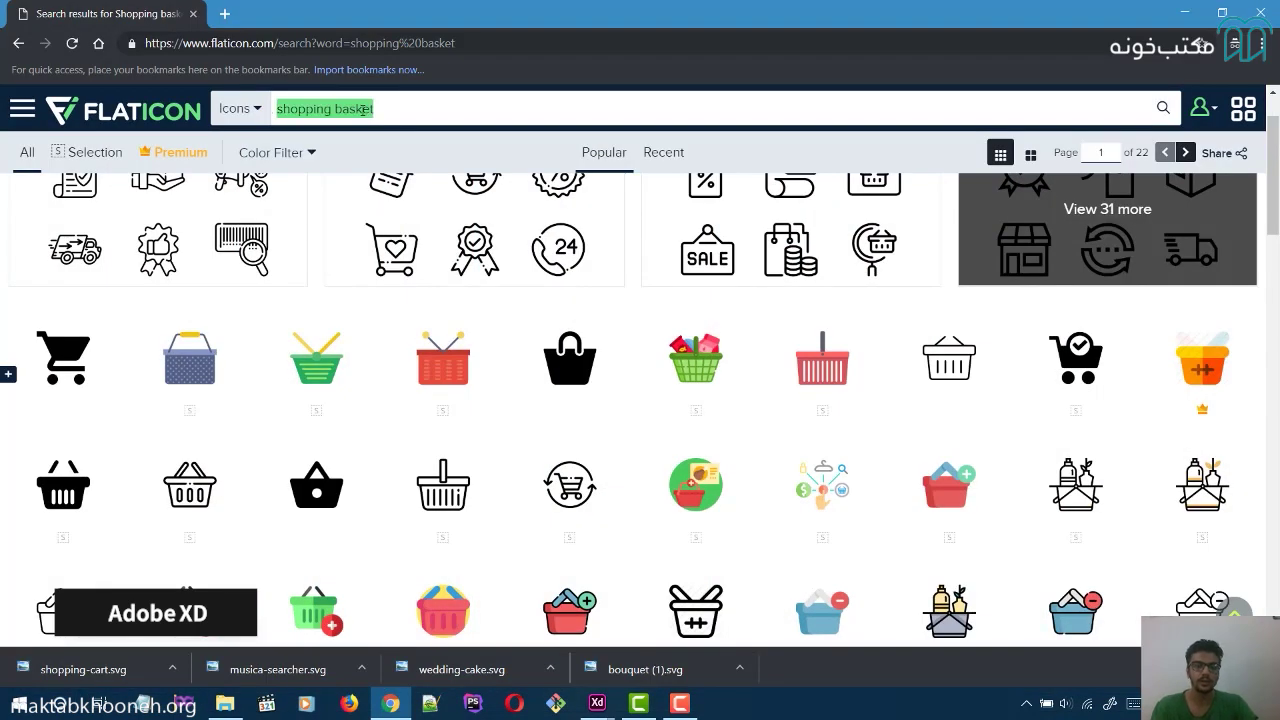
text(favorite)
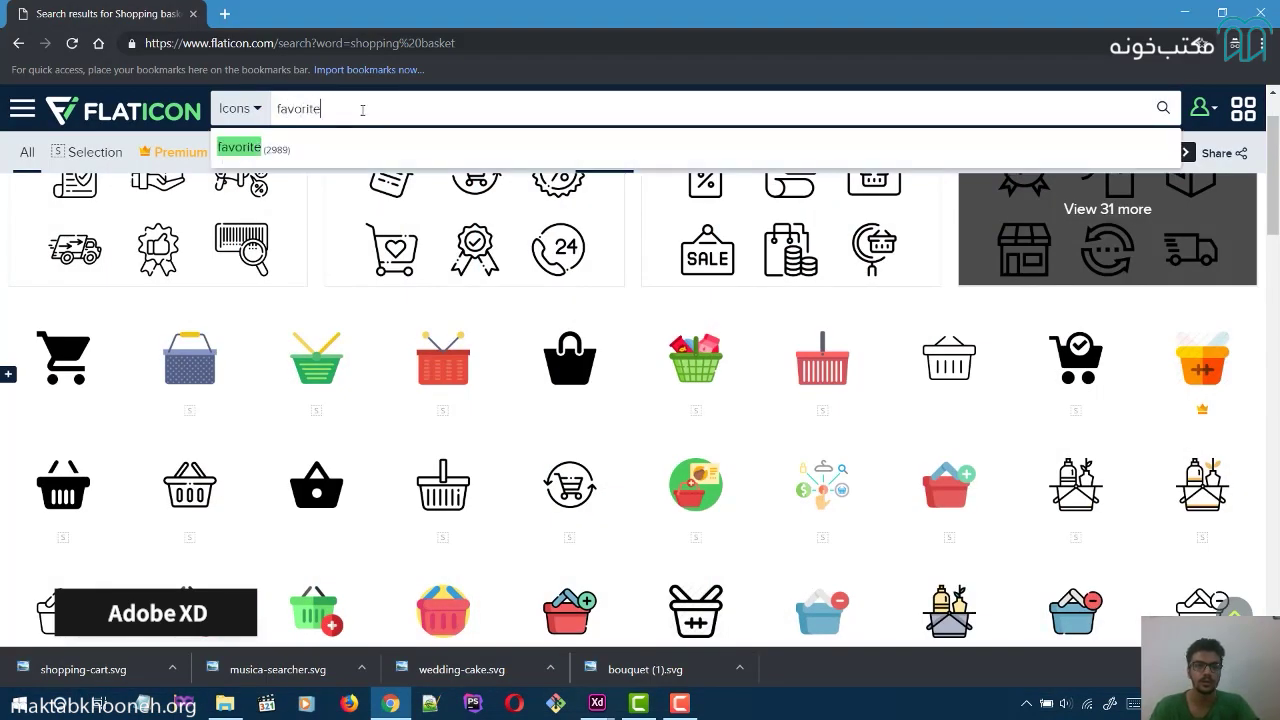
key(Return)
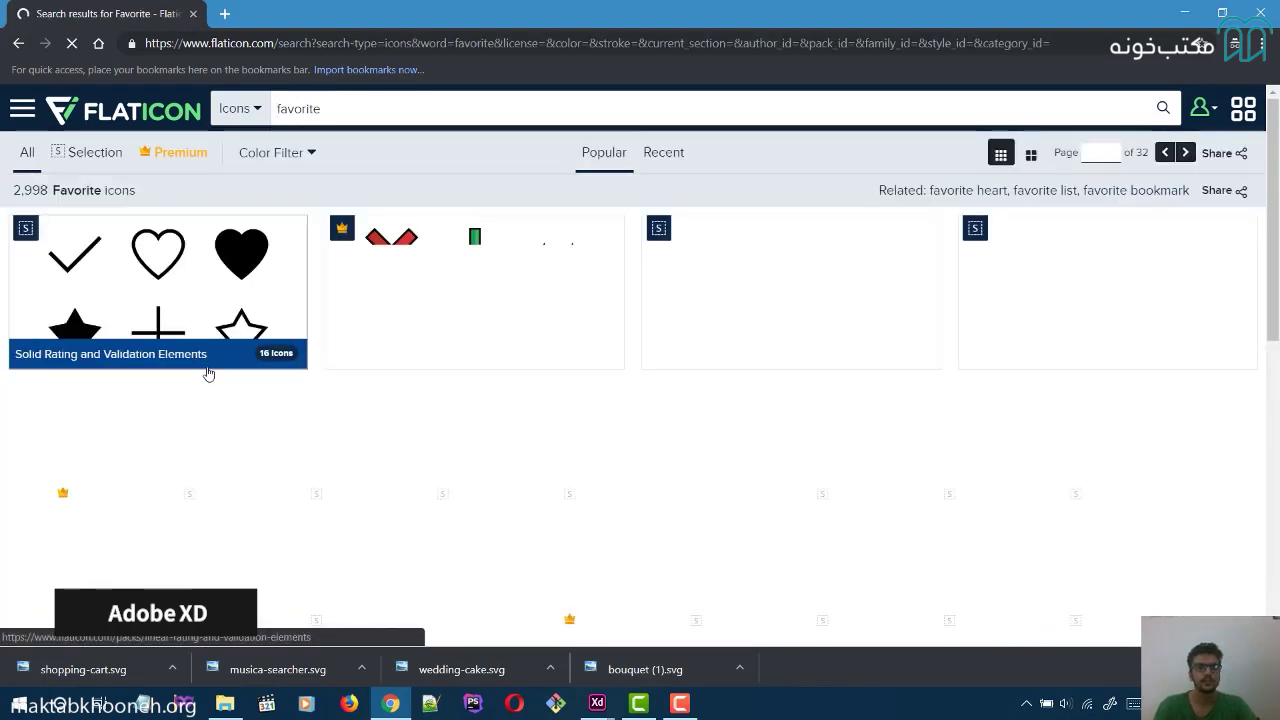
Download the solid black heart icon as an SVG and switch back to the subrosa-video document in Adobe XD.
scroll(206, 371, down, 1)
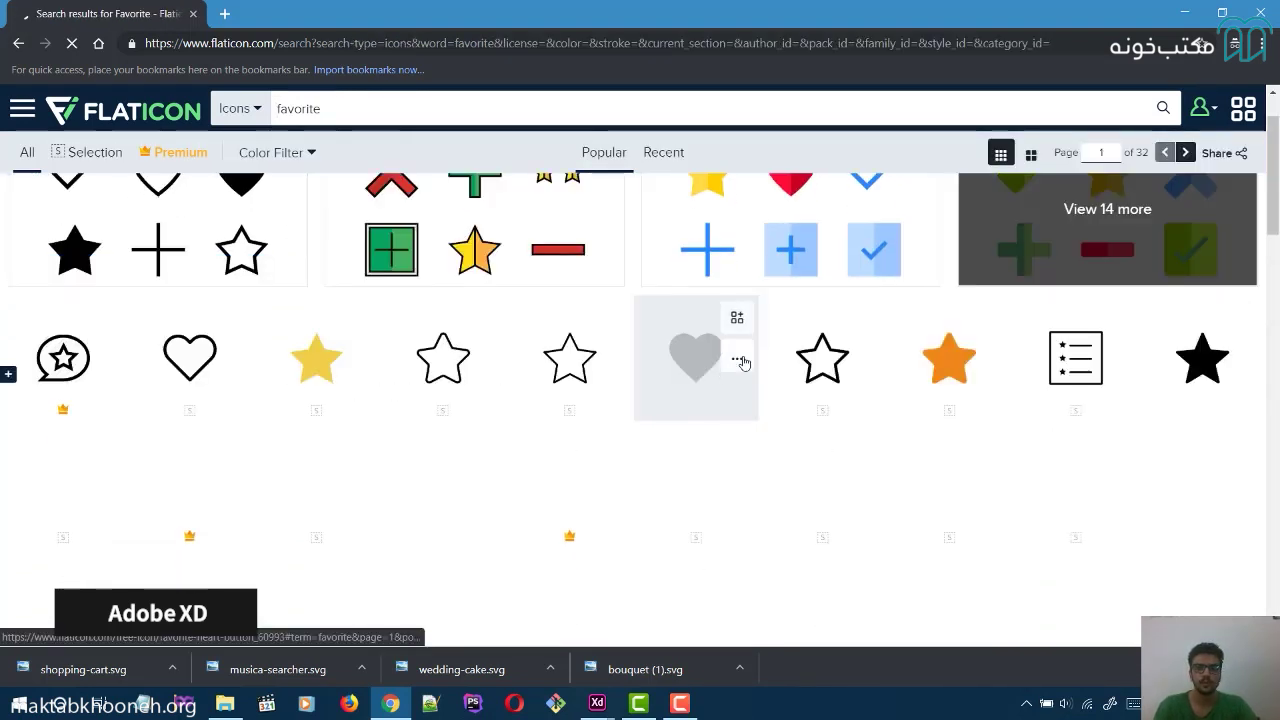
click(737, 359)
click(737, 366)
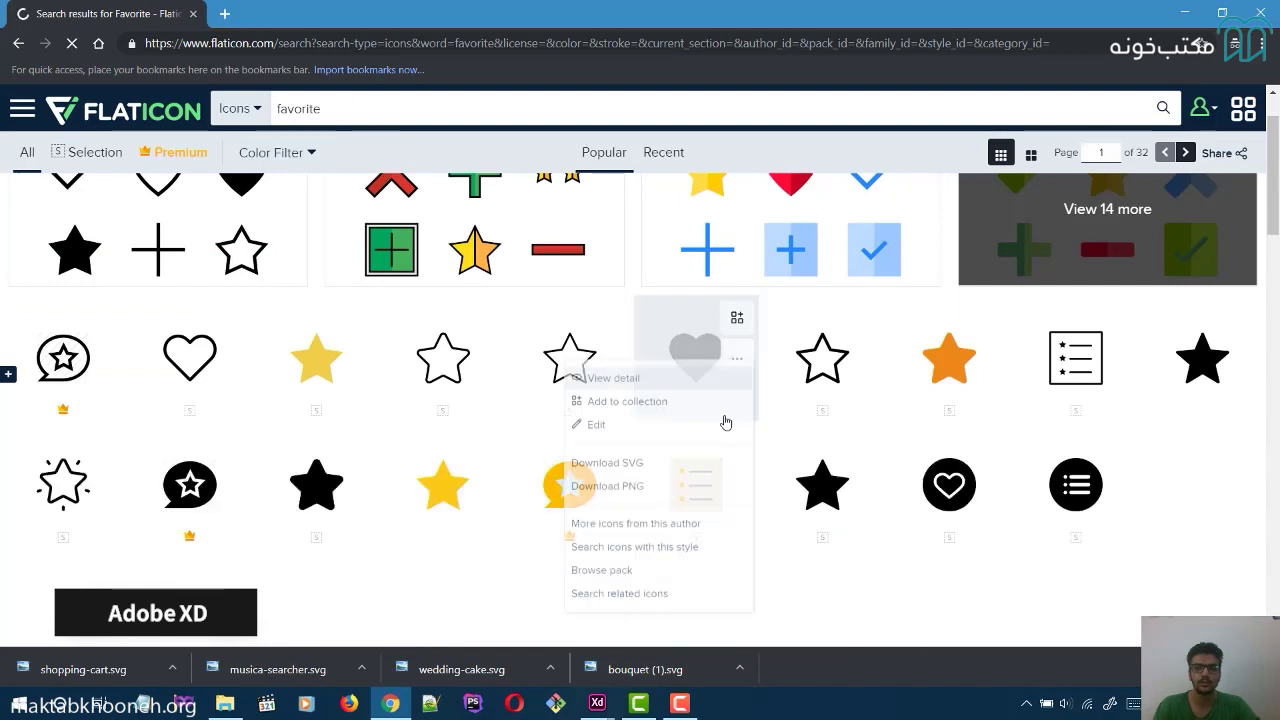
click(657, 475)
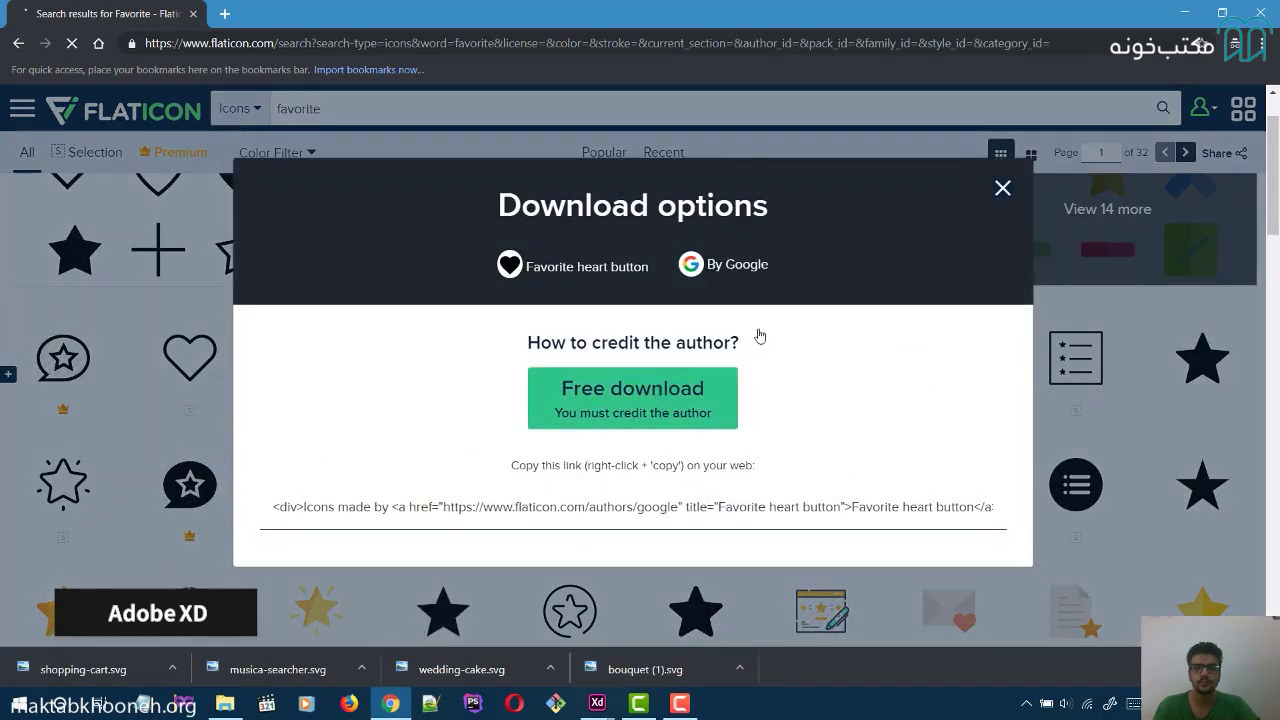
click(632, 398)
key(alt+Tab)
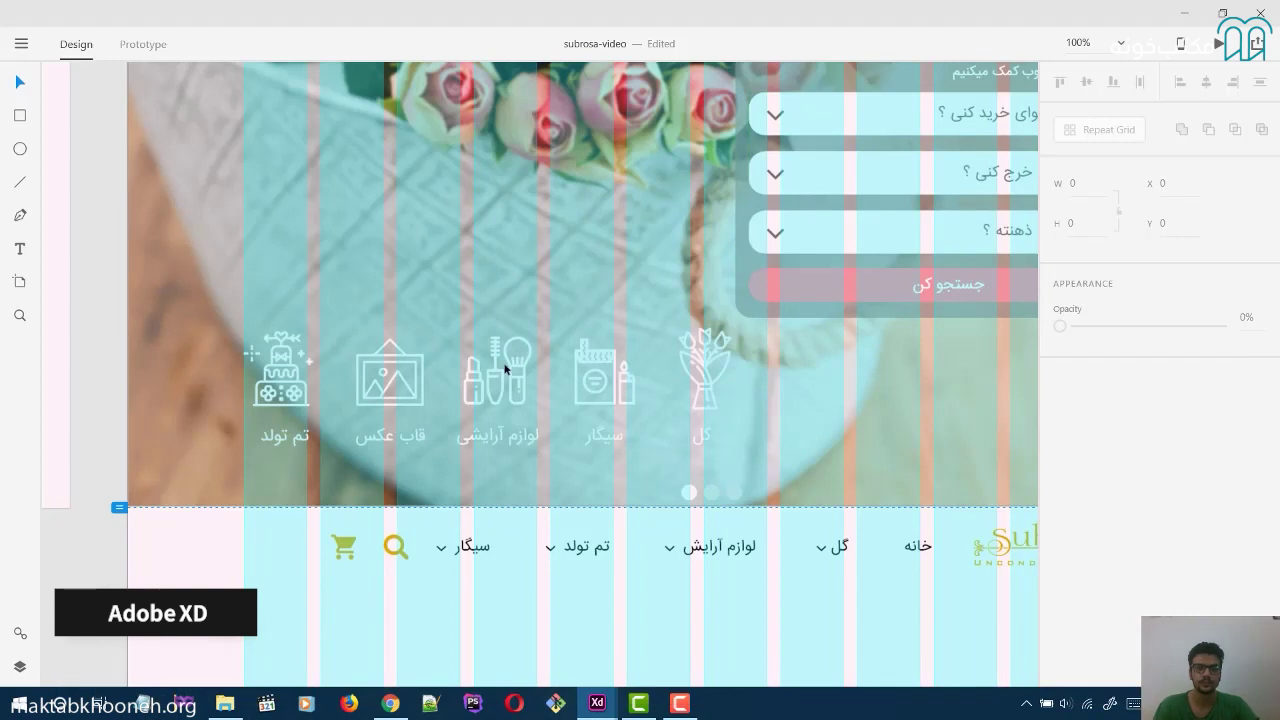
Import favorite-heart-button.svg at 30 wide, keeping its proportions, and place it left of the cart icon.
key(ctrl+shift+i)
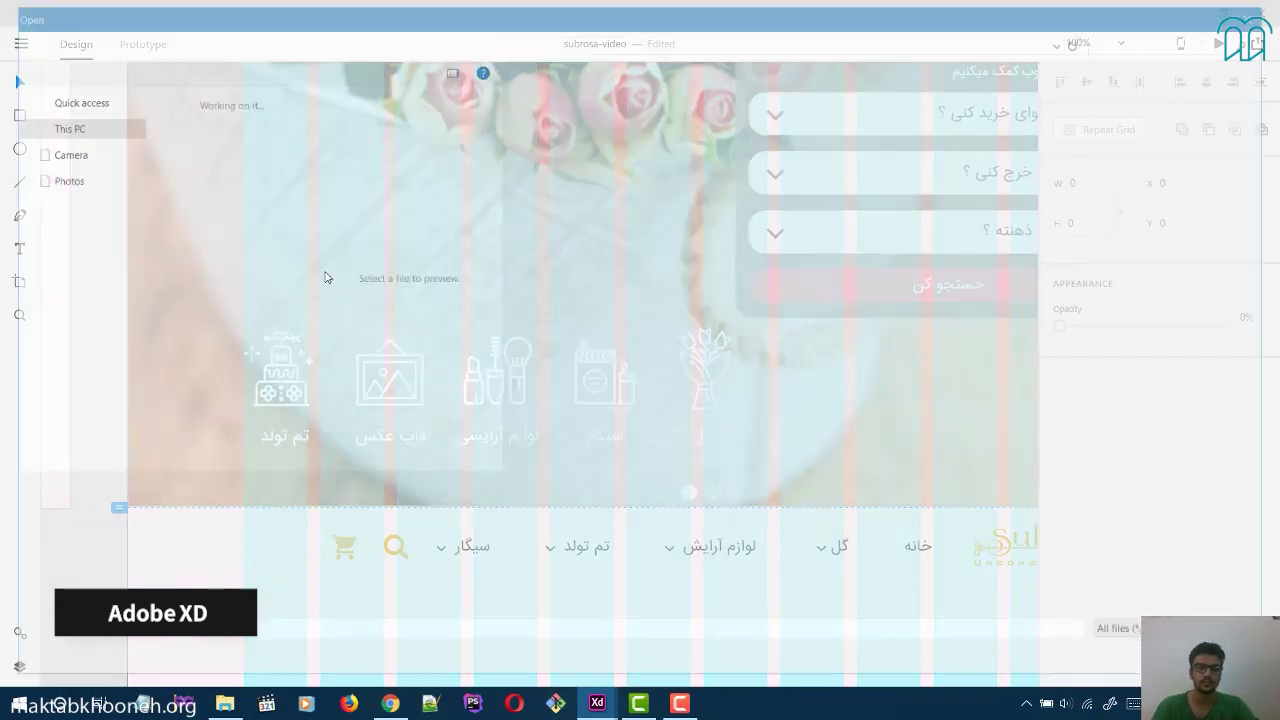
click(352, 345)
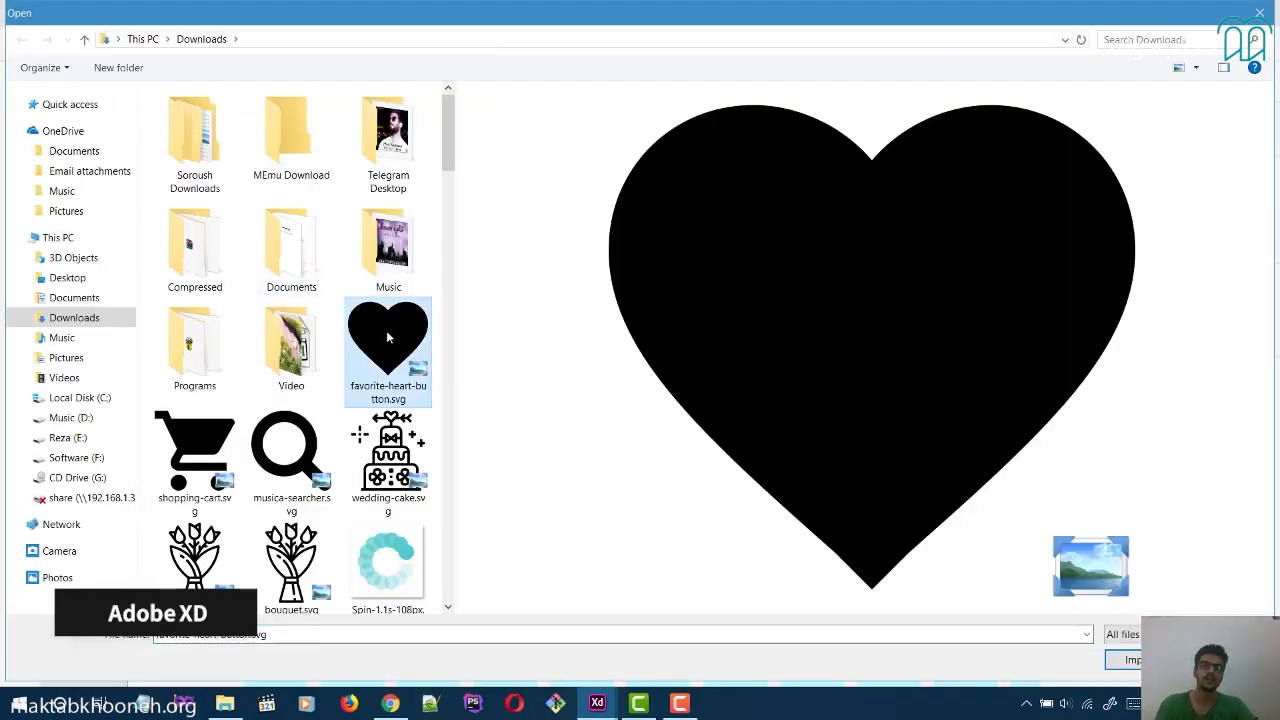
double_click(392, 350)
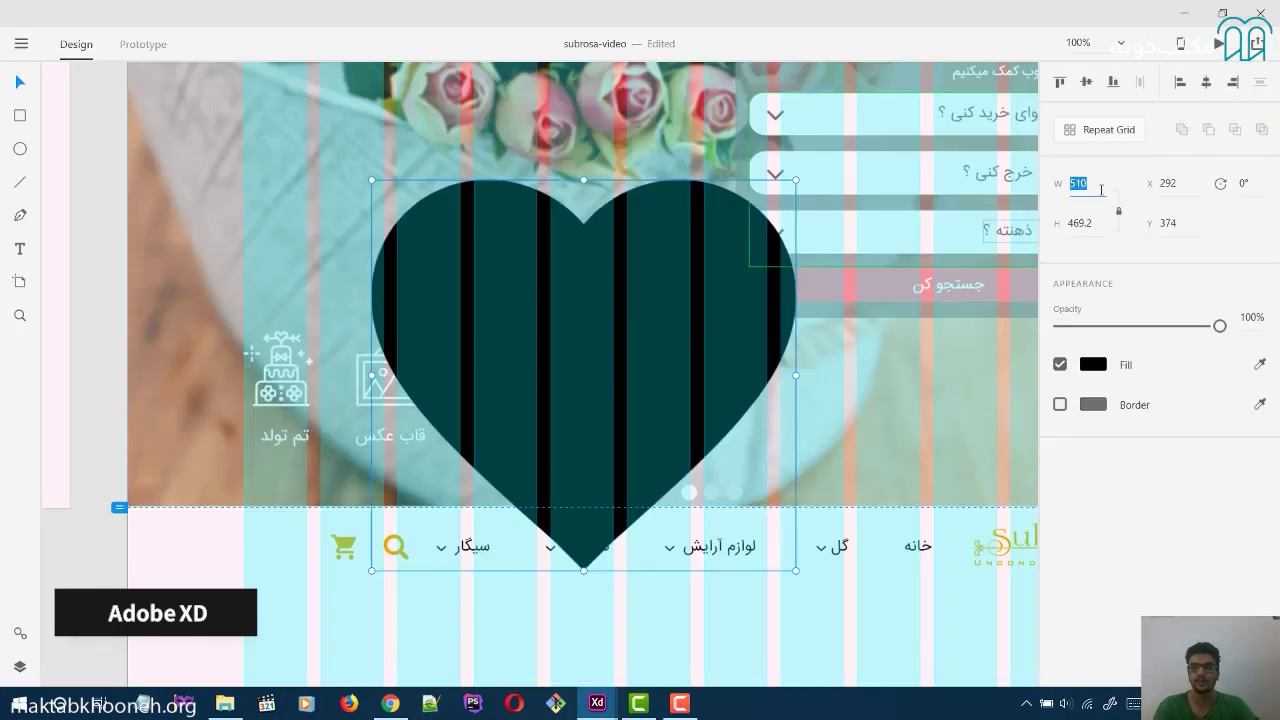
text(30)
key(Return)
drag(388, 192, 301, 548)
click(393, 613)
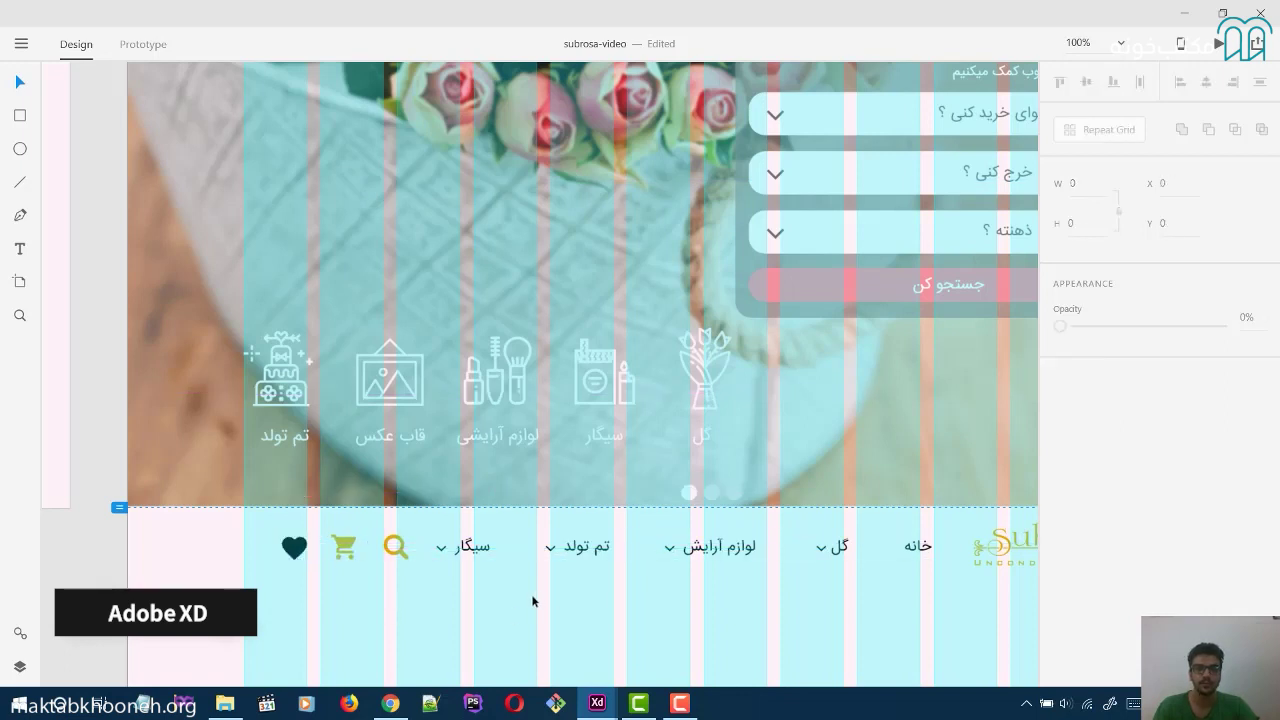
Shift the گل menu label with its arrow right to X 831.5, closer to خانه.
click(843, 555)
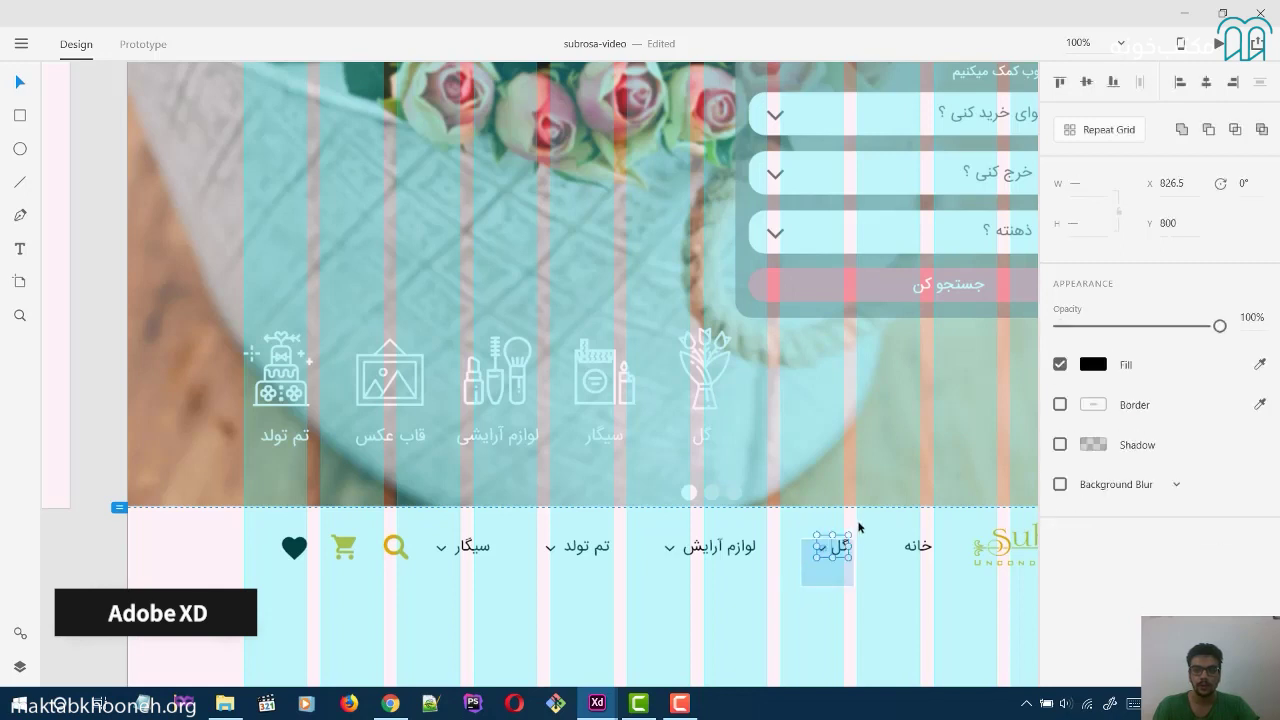
key(Right)
key(Right)
key(Right)
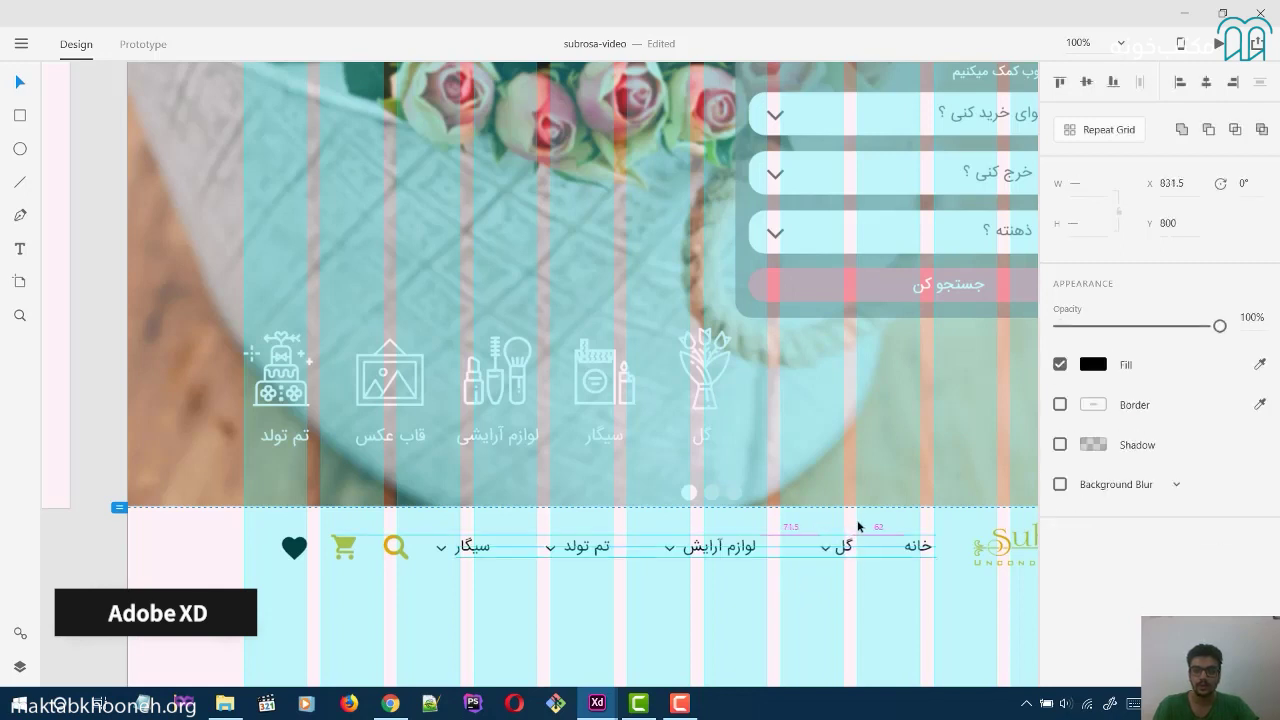
Shift the لوازم آرایش menu label with its arrow right, closer to گل.
click(647, 604)
click(730, 547)
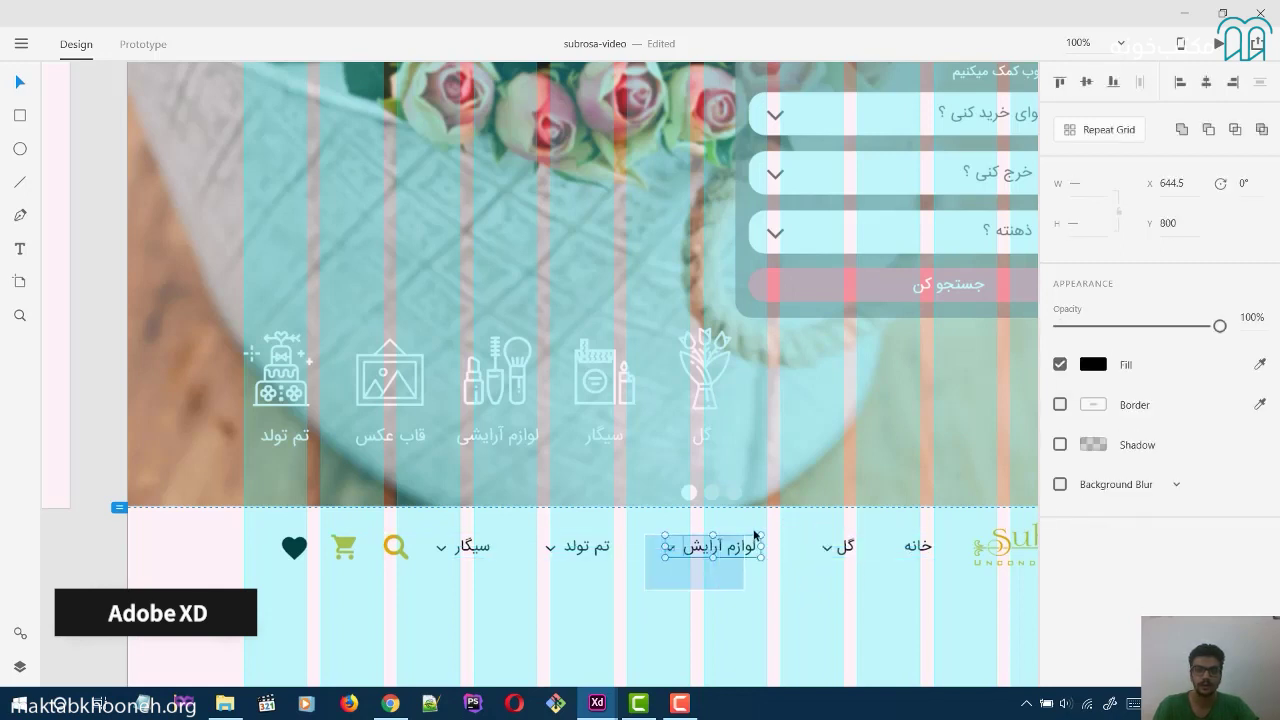
key(Right)
key(Right)
key(Right)
key(Right)
key(Right)
key(Right)
key(Right)
key(Right)
key(Right)
key(Right)
key(Right)
key(Right)
key(Right)
key(Right)
key(Right)
key(Right)
key(Right)
key(Right)
key(Right)
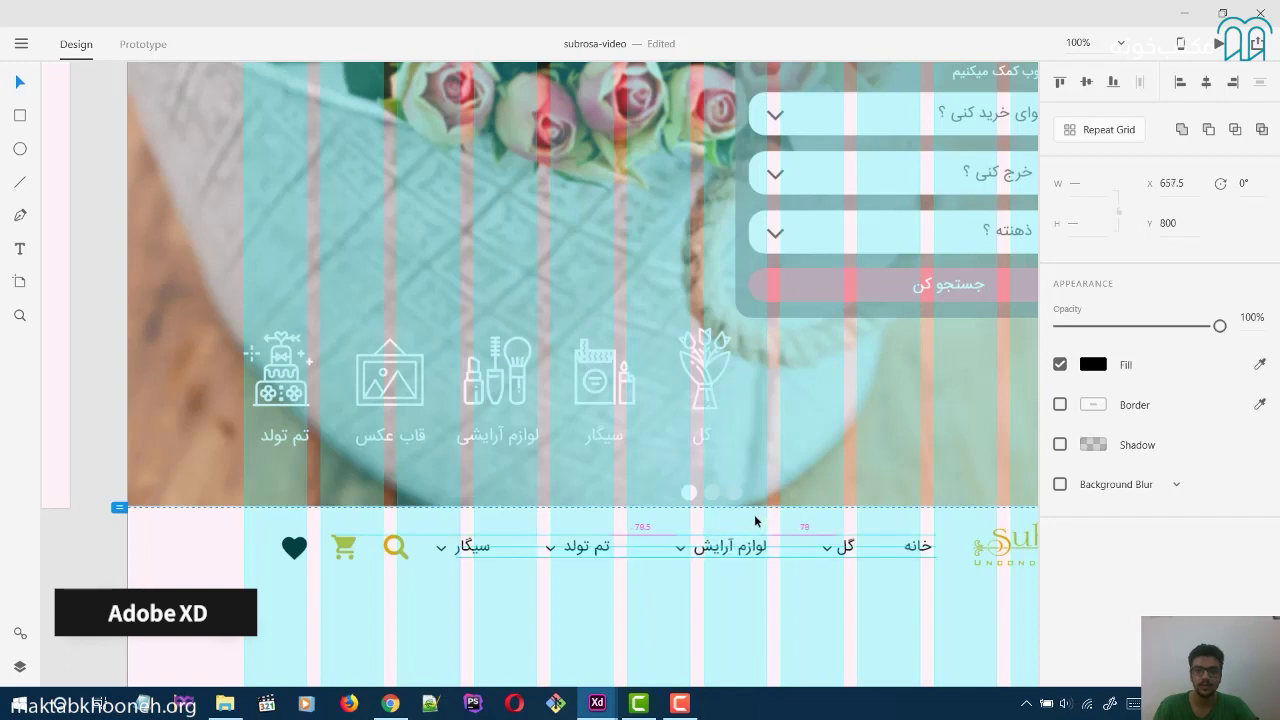
key(Right)
key(Right)
key(Right)
key(Right)
key(Right)
key(Right)
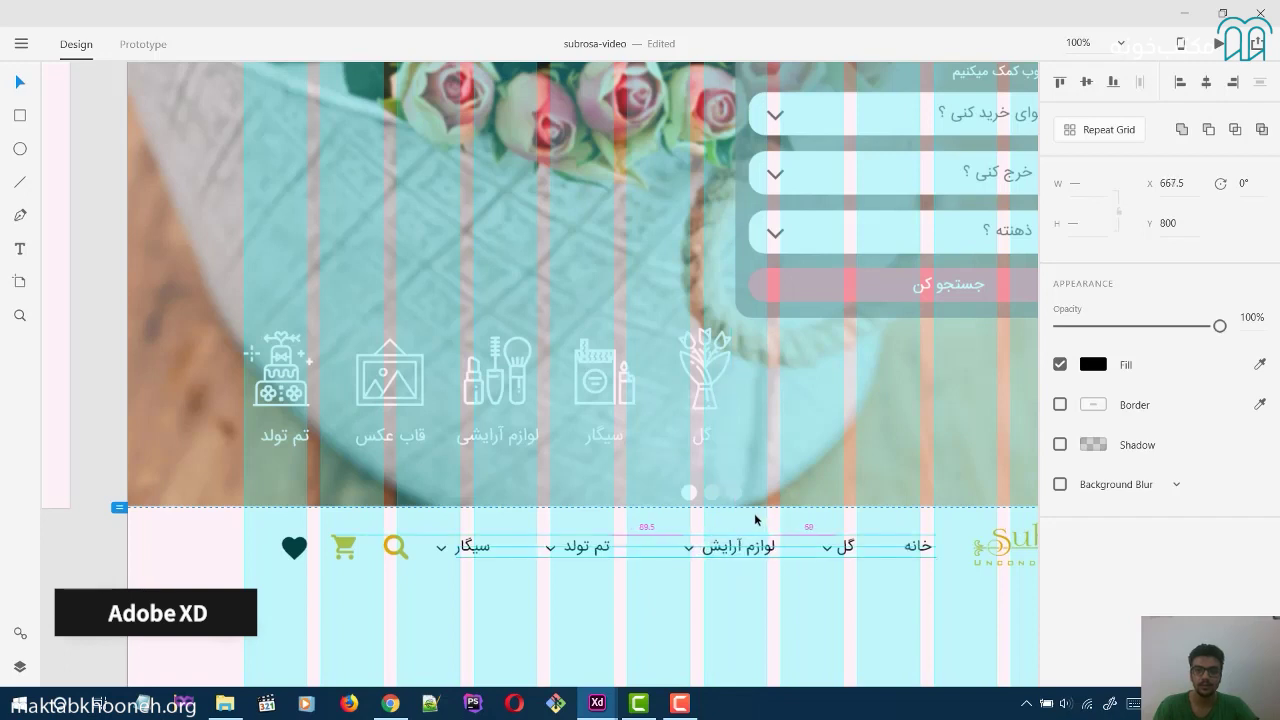
mouse_move(748, 552)
mouse_down()
mouse_move(765, 550)
mouse_move(739, 547)
mouse_up()
Shift the تم تولد and سیگار menu labels with their arrows right to match the tighter menu spacing.
click(546, 583)
click(583, 542)
drag(597, 550, 629, 550)
click(452, 592)
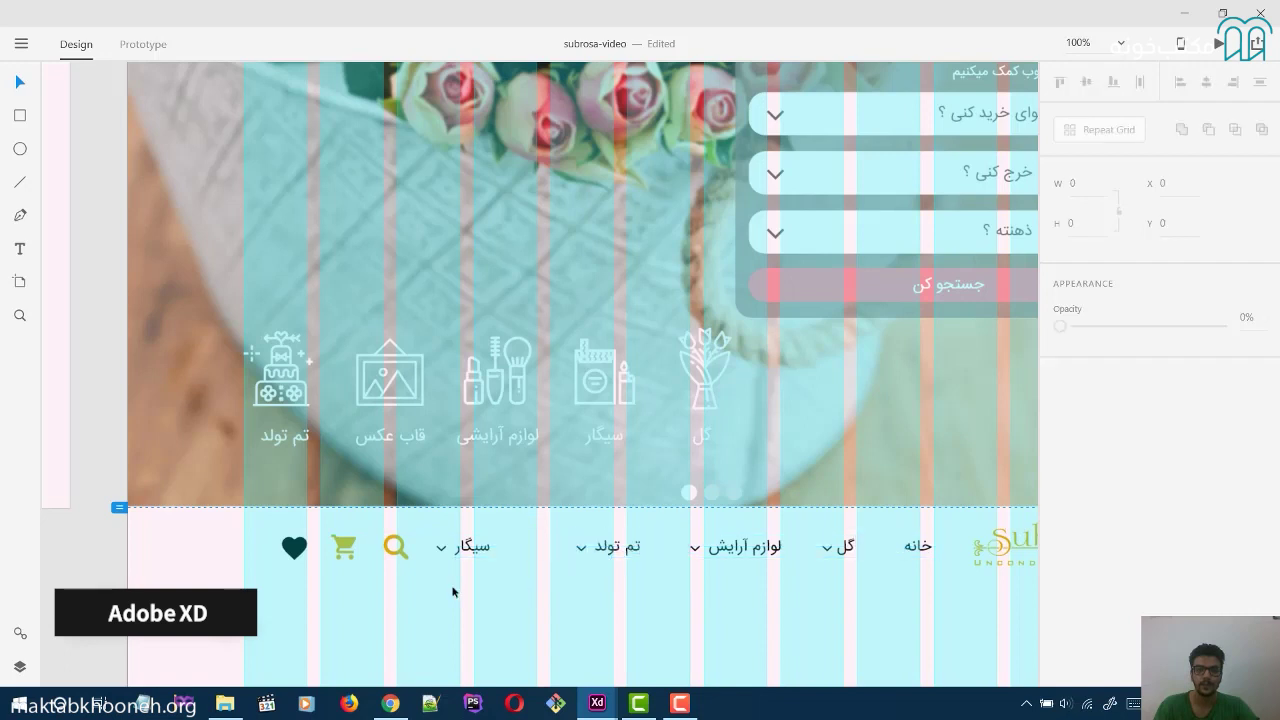
click(464, 550)
drag(471, 551, 518, 546)
click(492, 594)
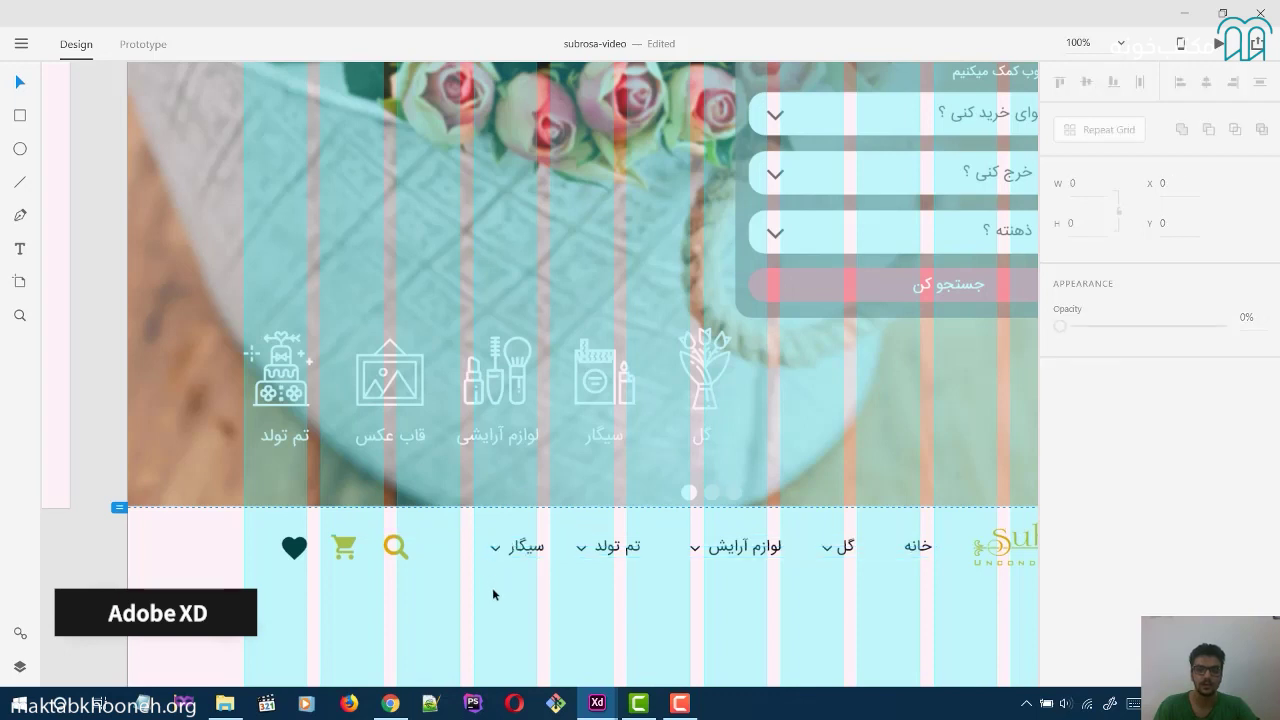
Move the search, cart and heart icons right to follow the menu labels with similar gaps between them.
drag(398, 553, 442, 553)
drag(341, 549, 375, 544)
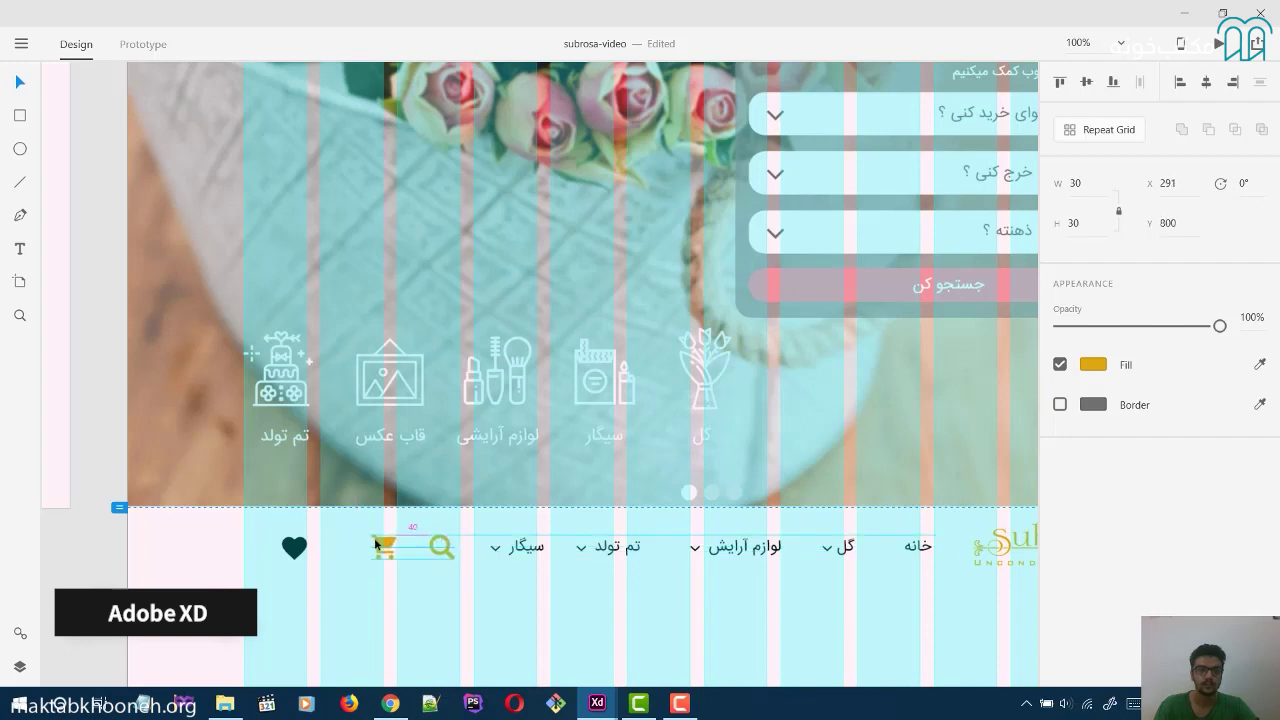
drag(288, 549, 319, 547)
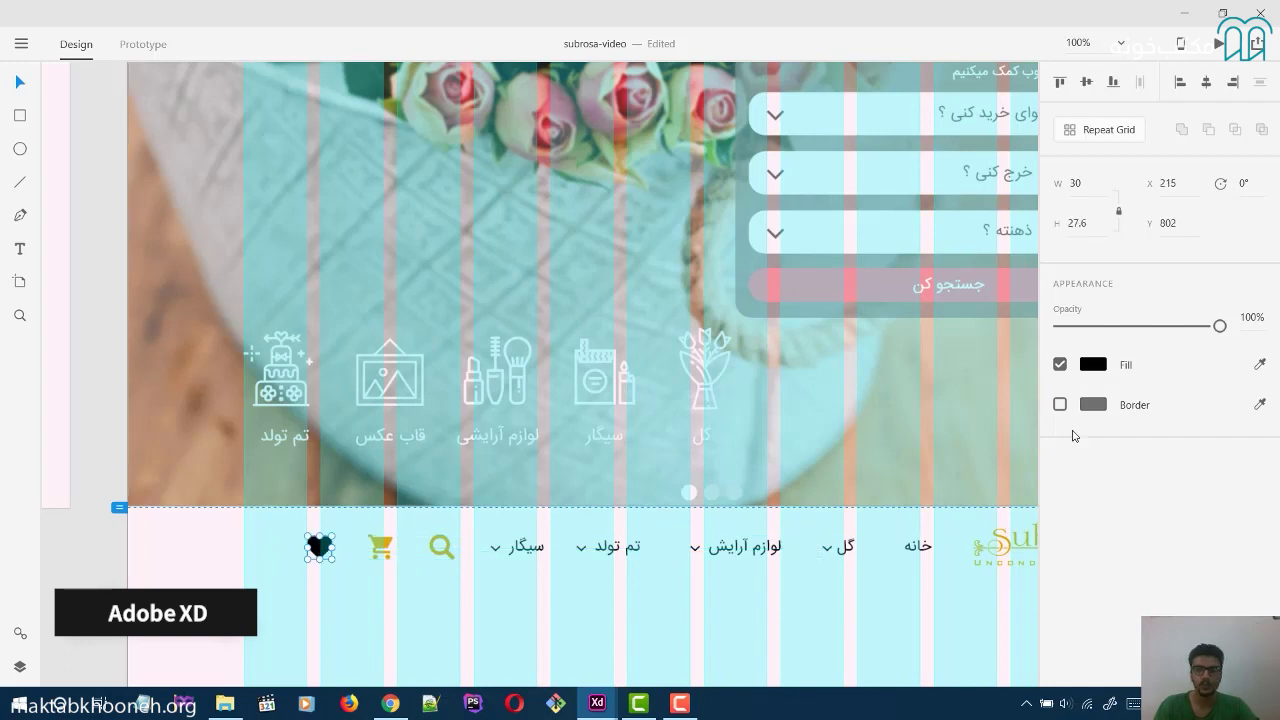
Fill the heart icon with the saved gold #DCA80F and raise it to Y 800.
click(1101, 364)
click(885, 478)
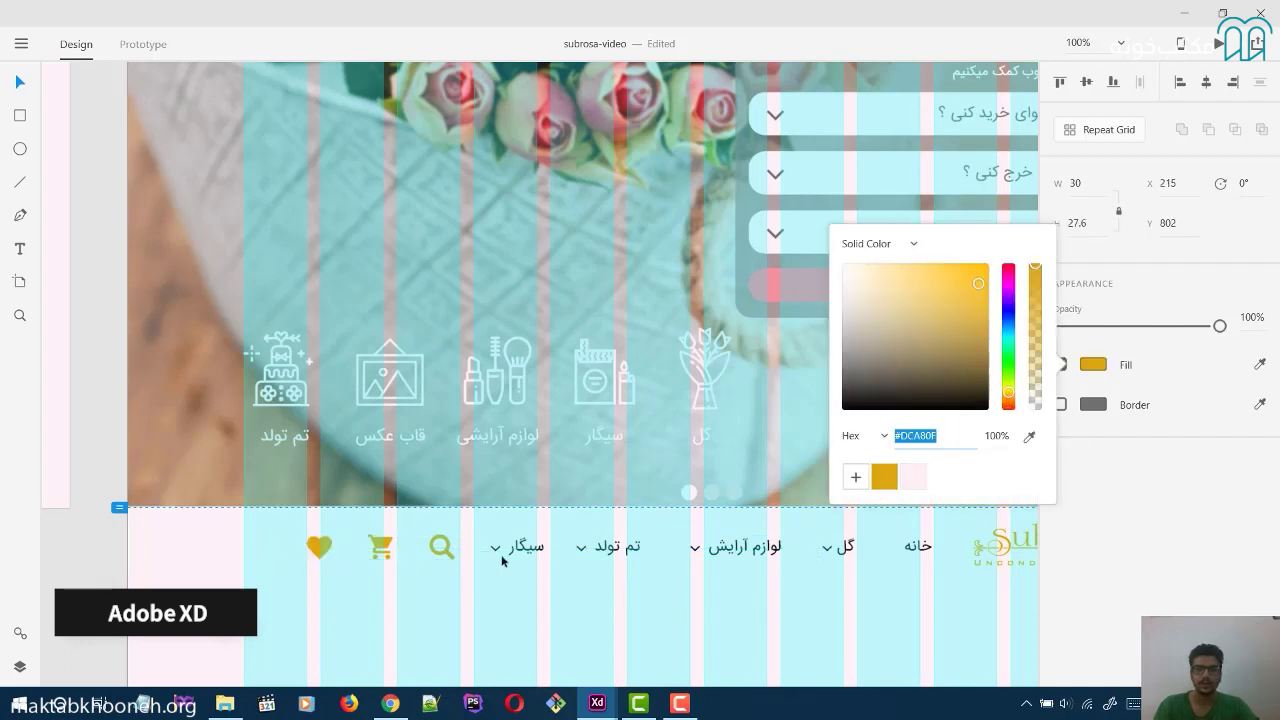
click(340, 572)
drag(322, 545, 324, 550)
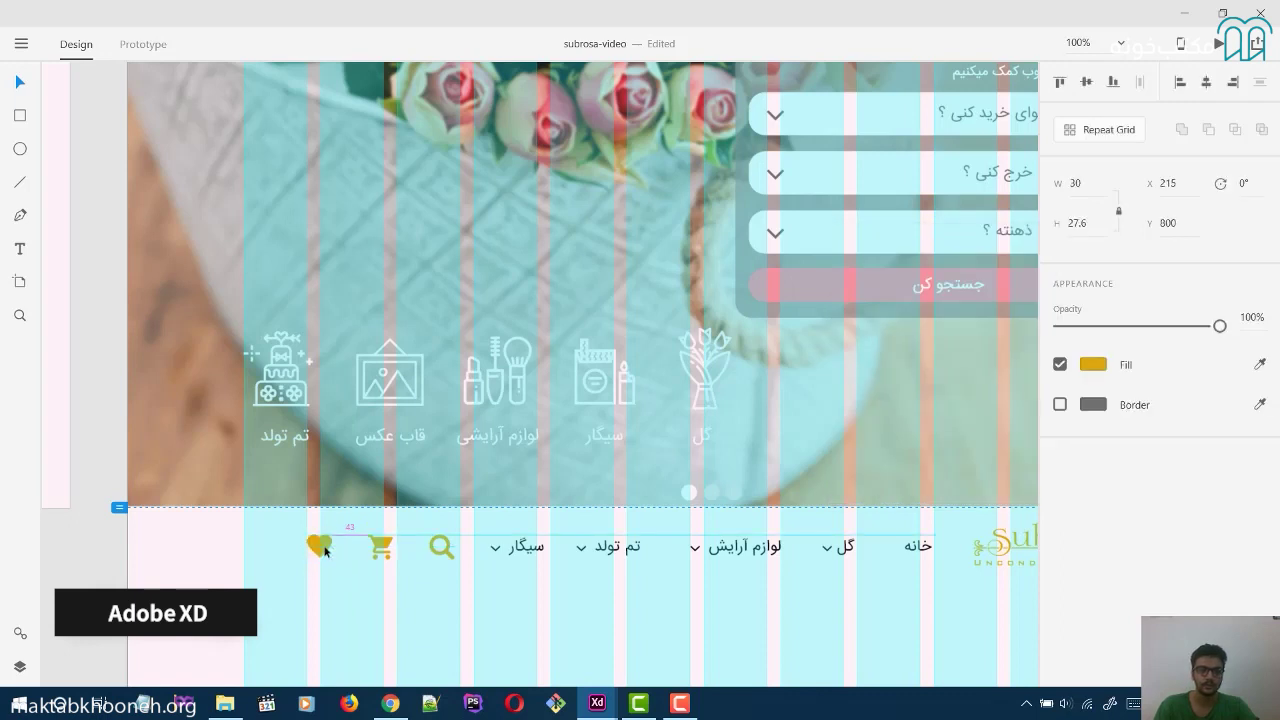
click(343, 571)
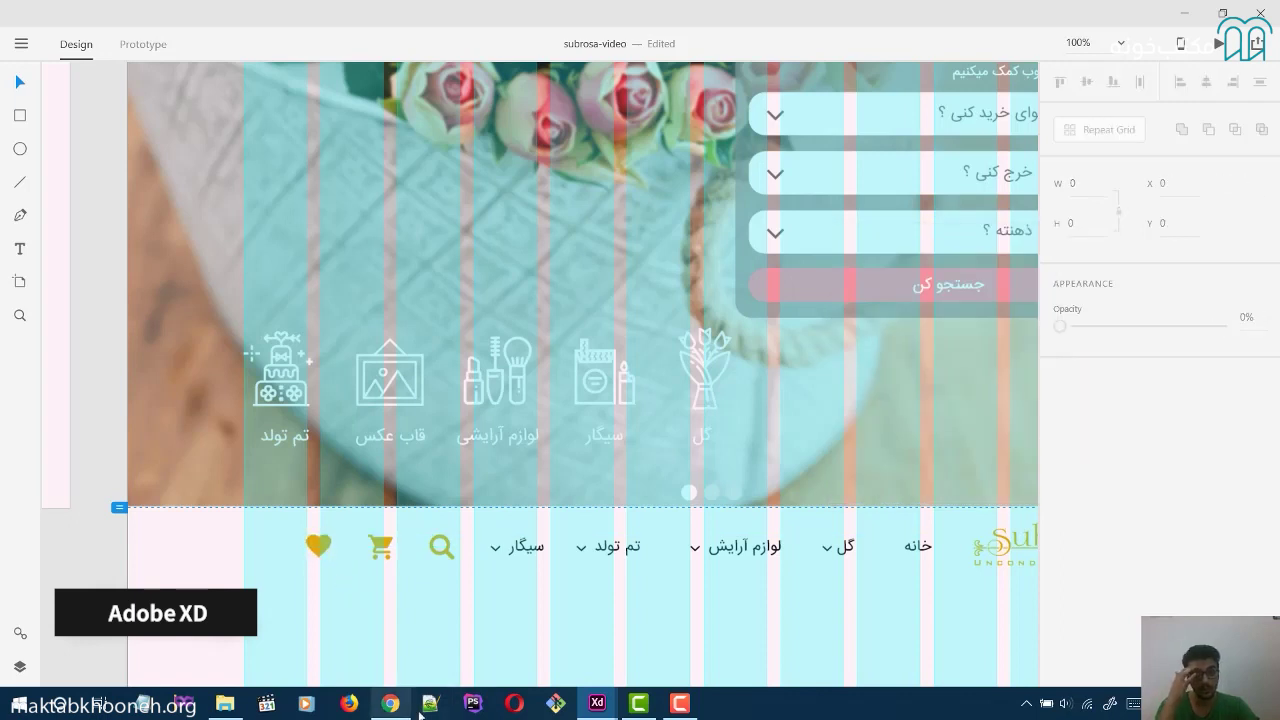
Check the icons in the SubRosa - Copy document, switch to Chrome and search Flaticon for "user" icons.
mouse_move(600, 708)
click(689, 634)
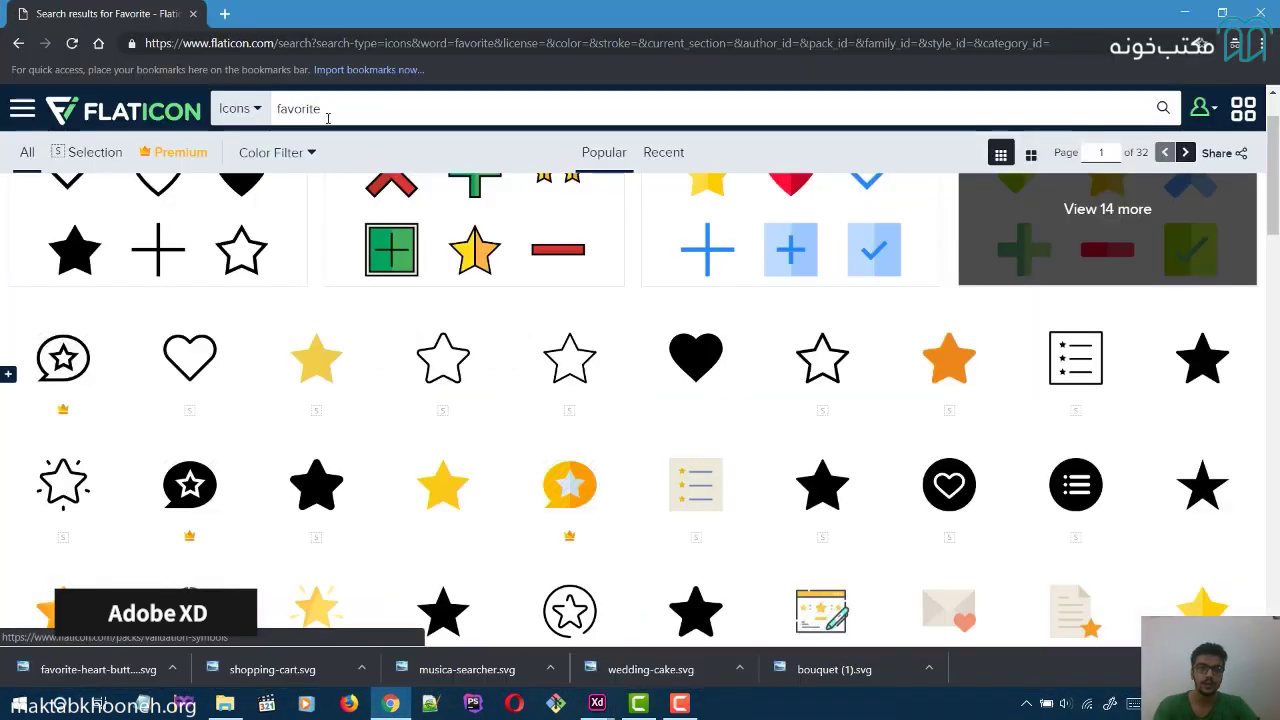
double_click(328, 113)
text(user)
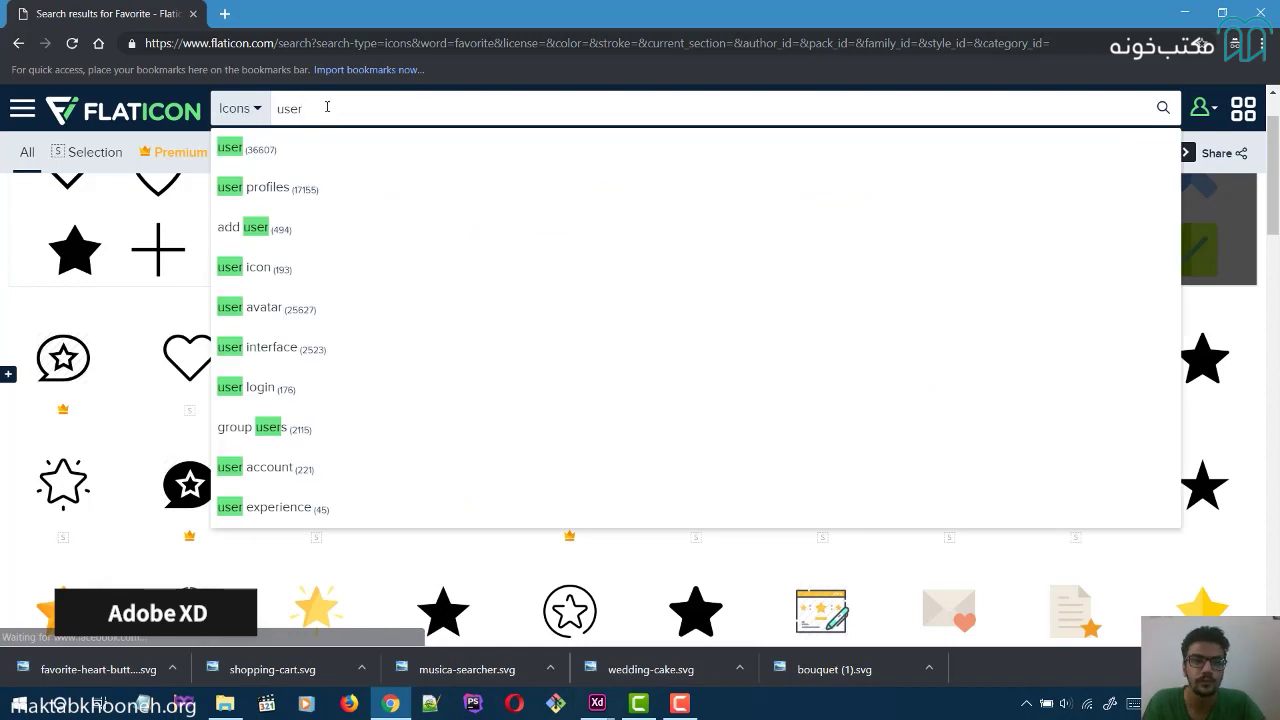
key(Return)
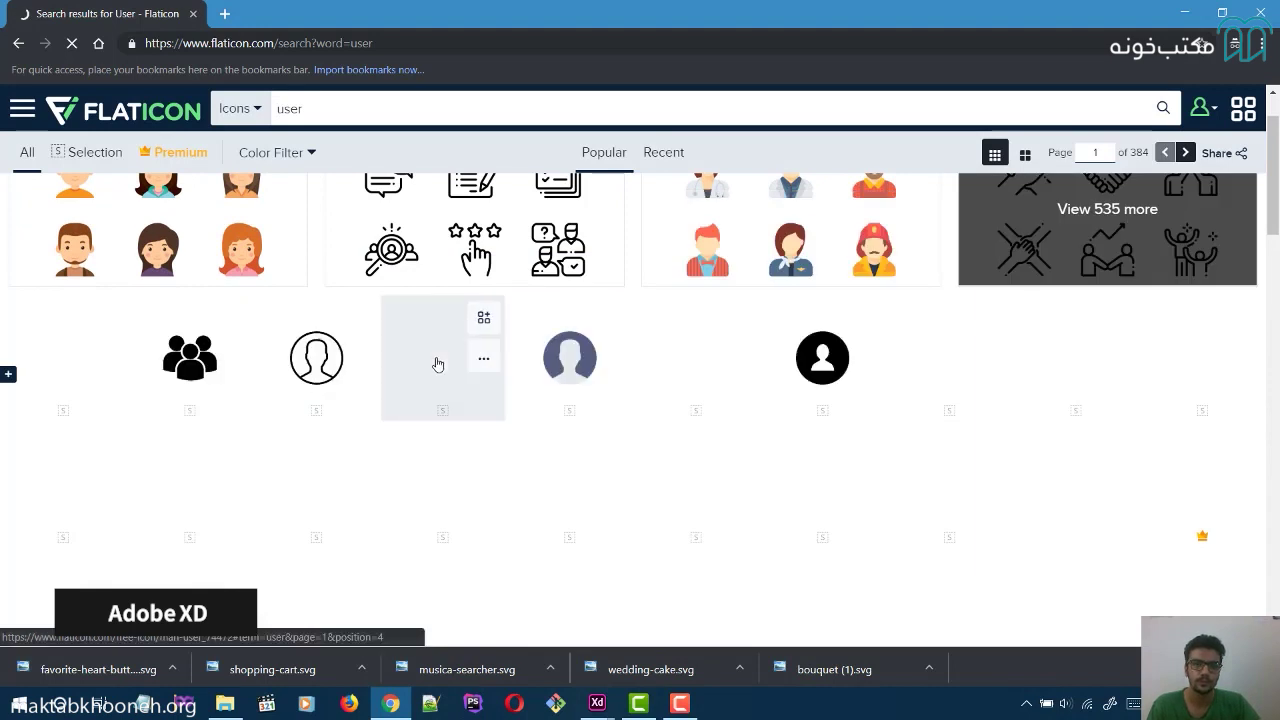
Download the round black user icon from the Flaticon results as an SVG and return to Adobe XD.
scroll(437, 363, down, 1)
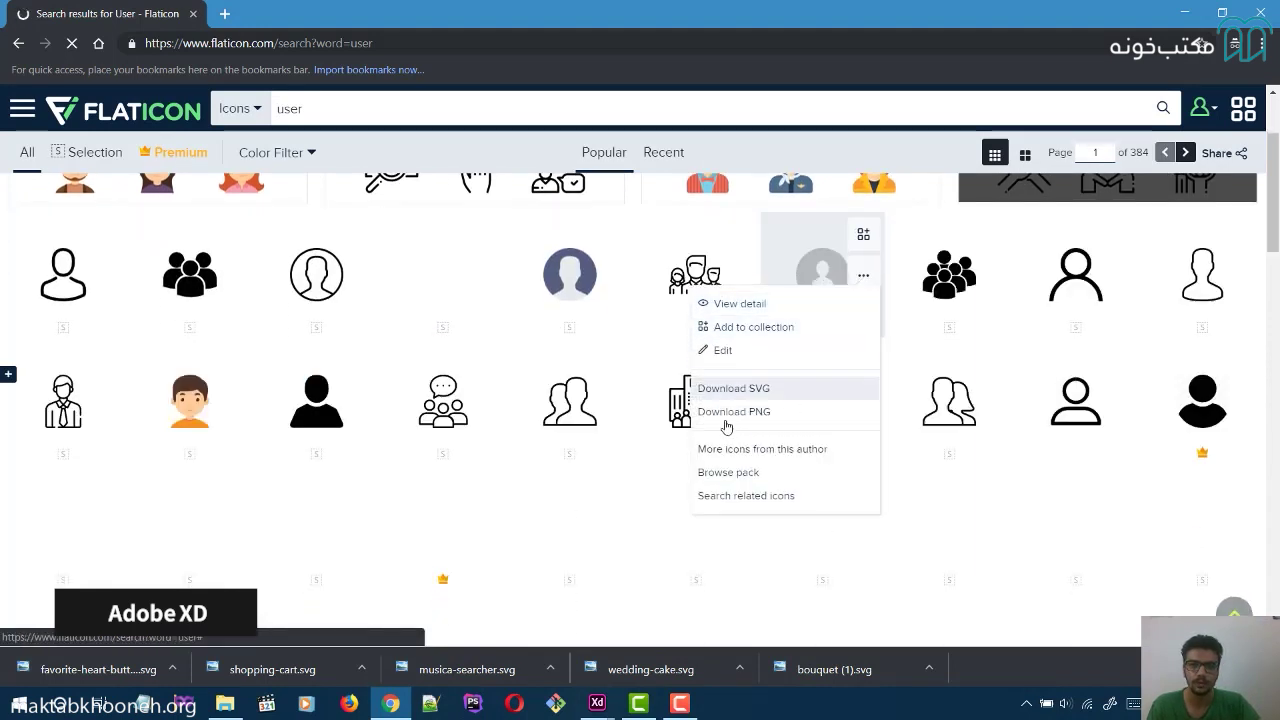
click(722, 392)
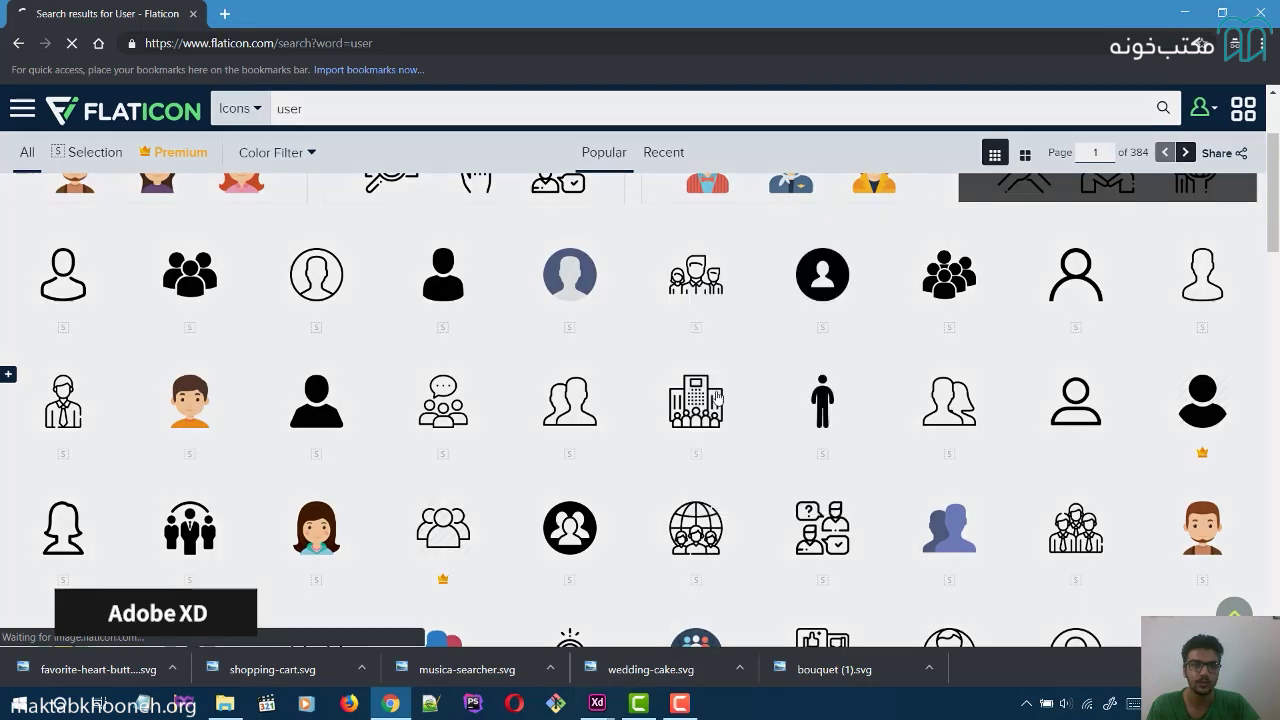
click(770, 380)
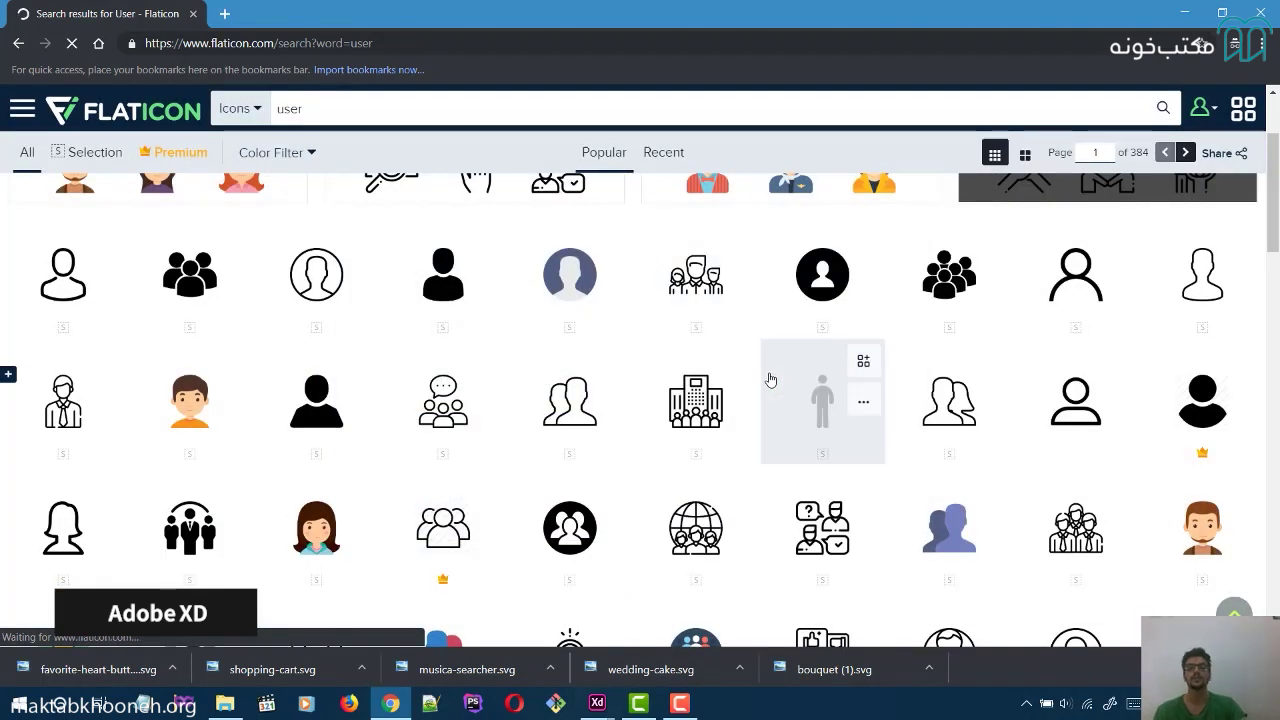
click(1180, 8)
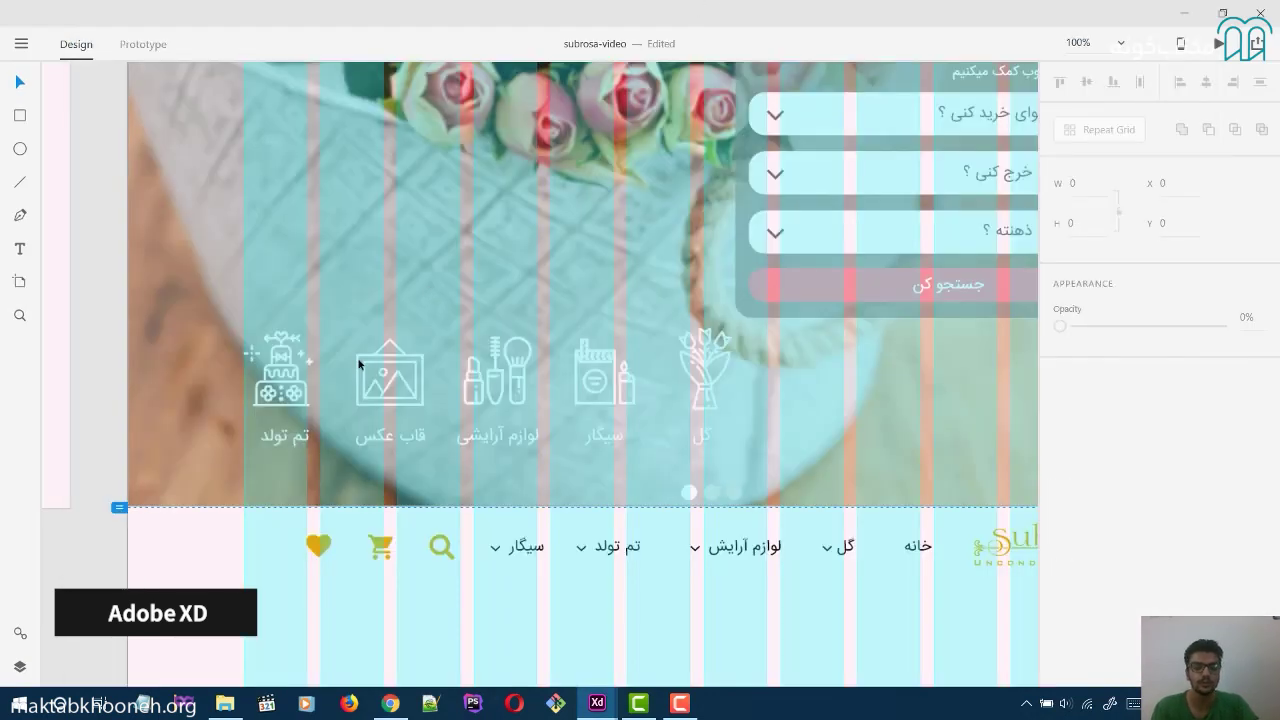
Import the downloaded user icon SVG into the index artboard.
key(ctrl+shift+i)
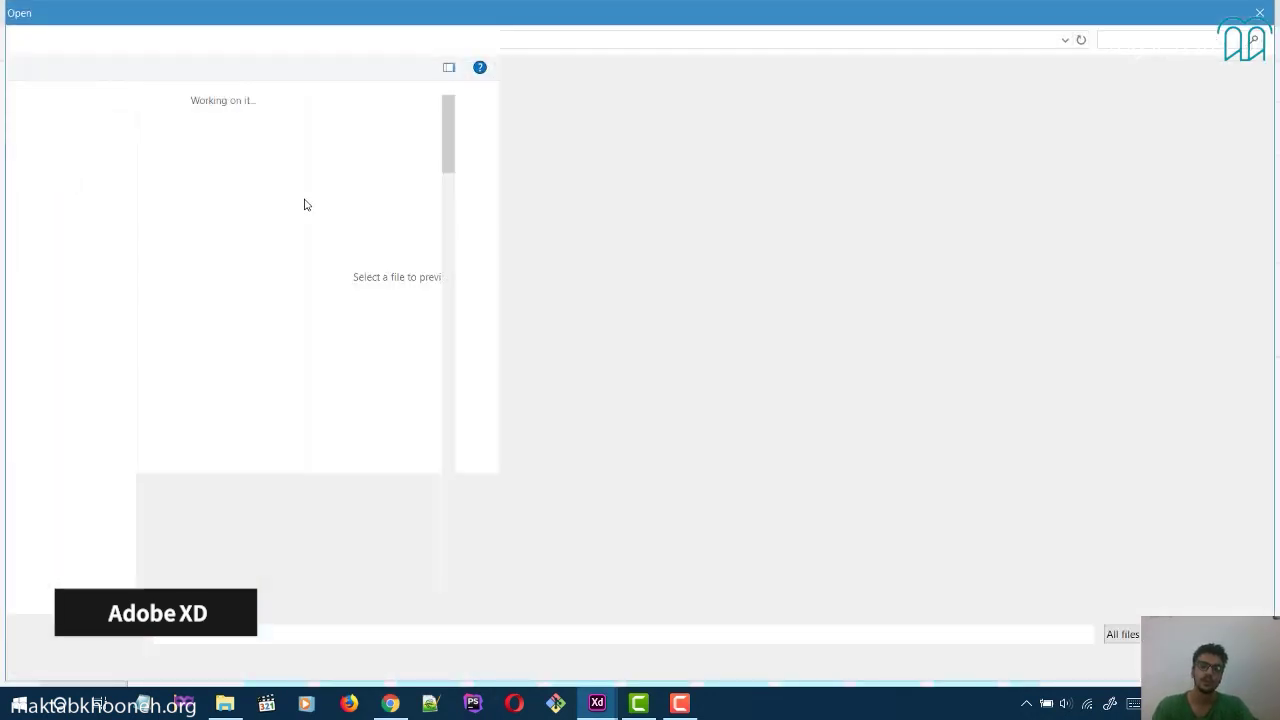
click(386, 322)
double_click(386, 322)
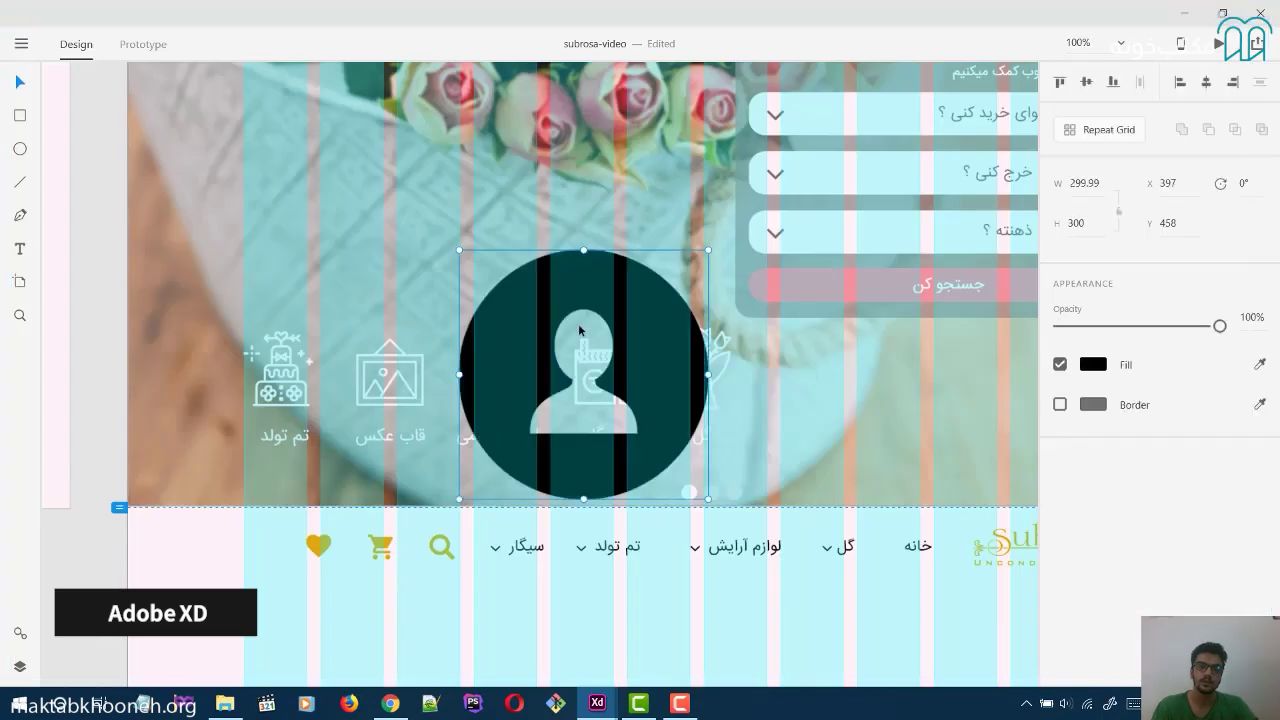
Fill the imported user icon with the saved gold and resize it proportionally to 30 by 30.
click(1096, 365)
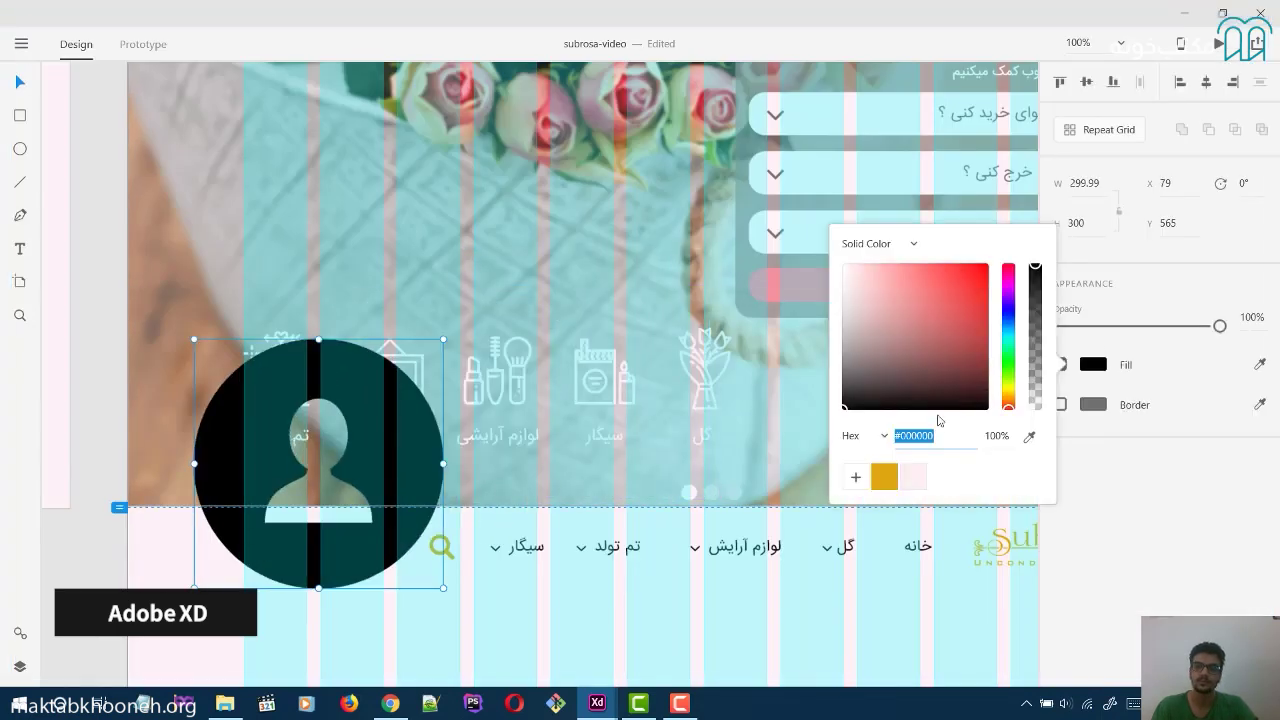
click(886, 474)
click(402, 421)
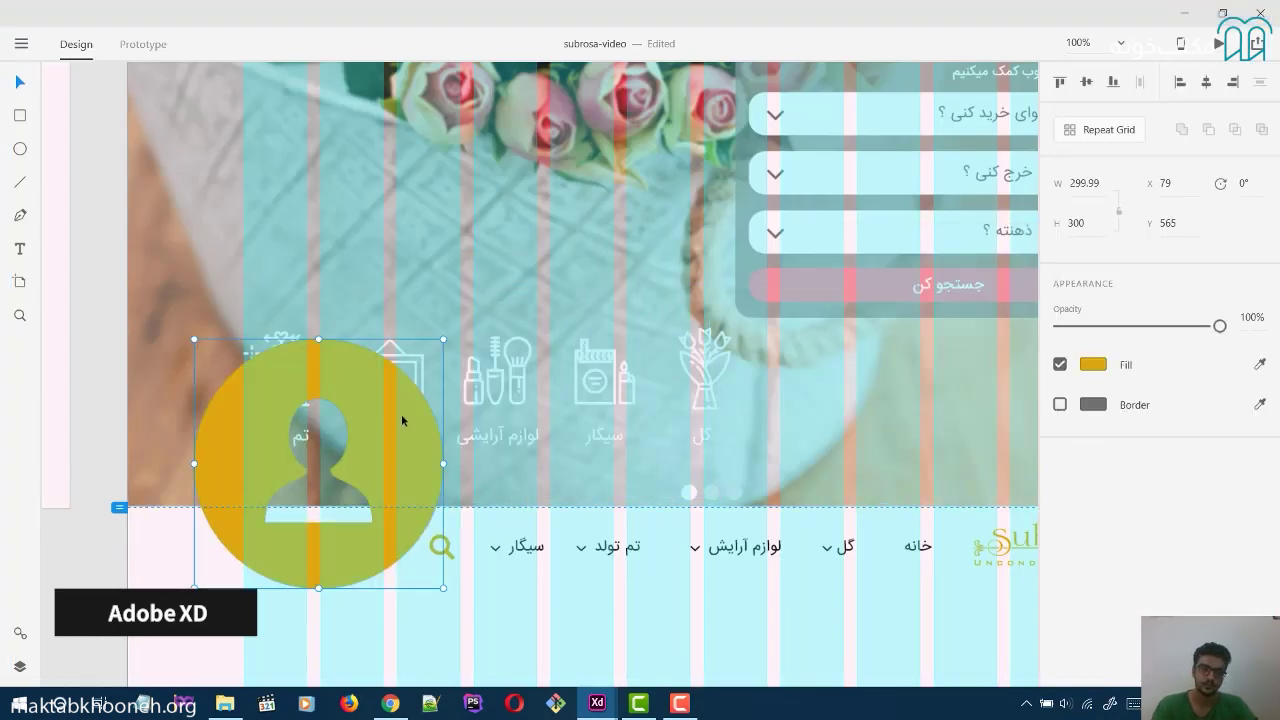
key(Return)
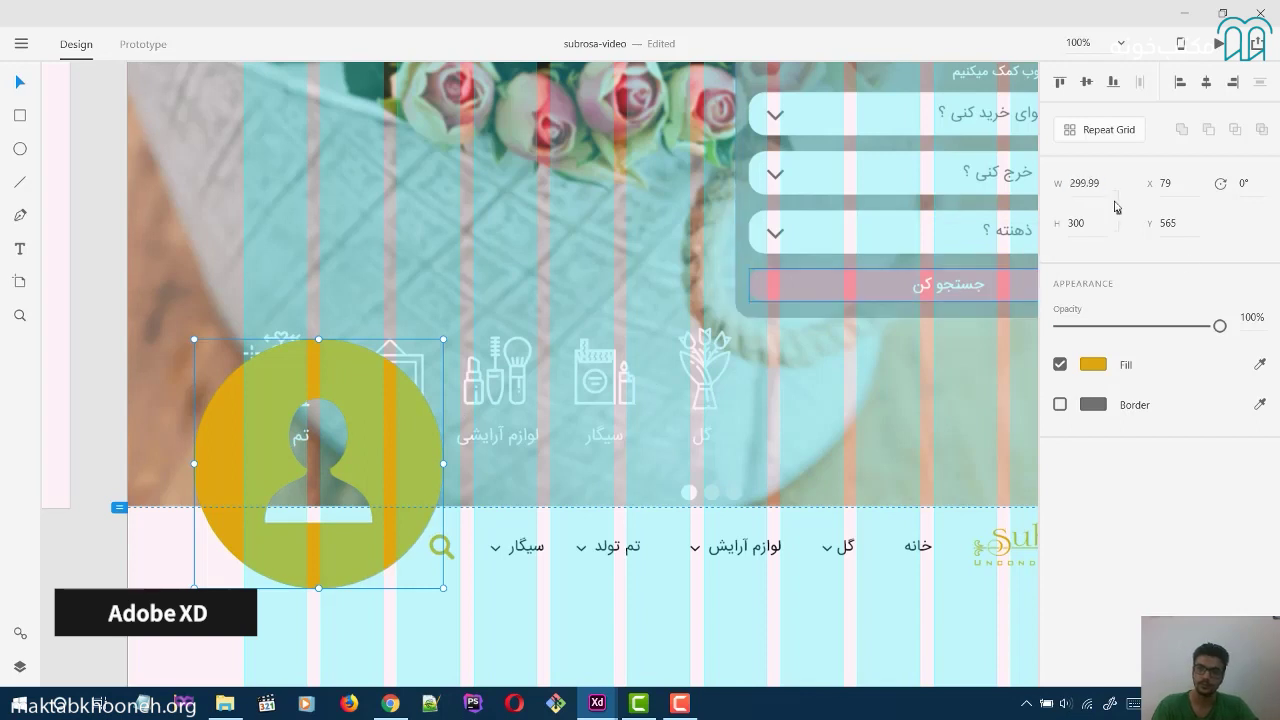
text(30)
key(Return)
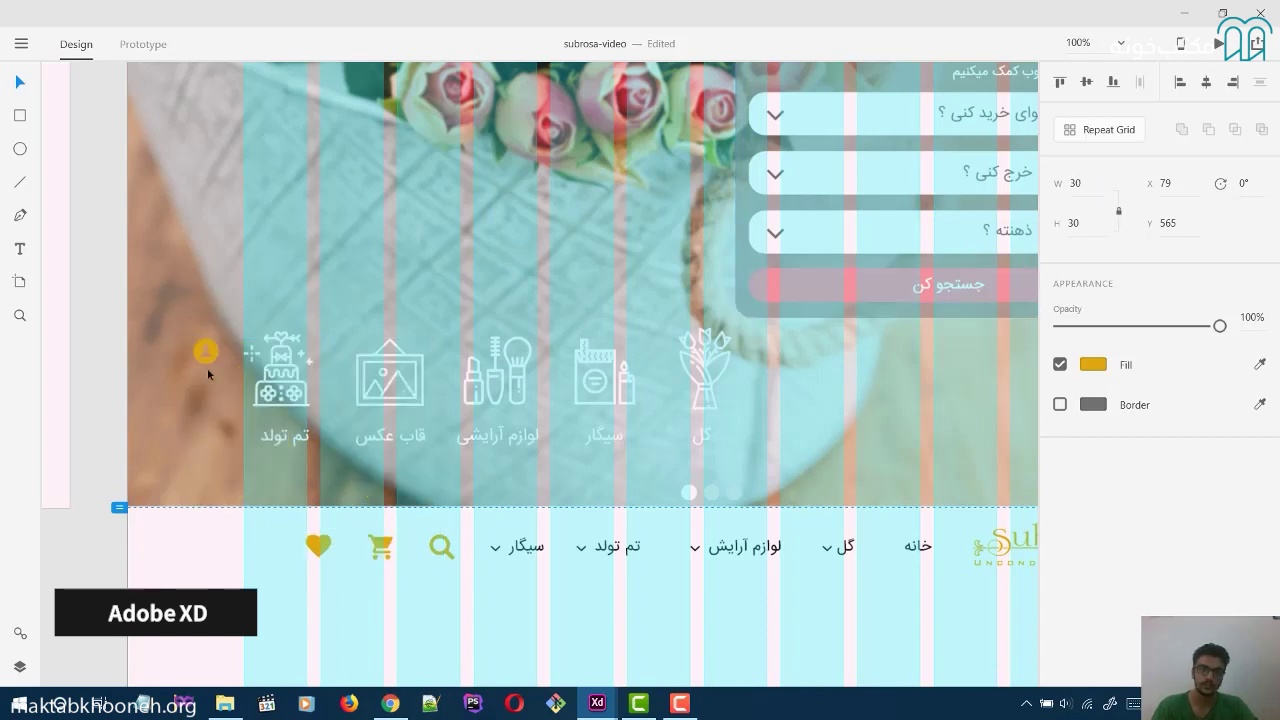
Place the user icon left of the heart in the navigation bar and even out the gaps between the cart, heart and user icons.
drag(214, 347, 276, 538)
click(306, 598)
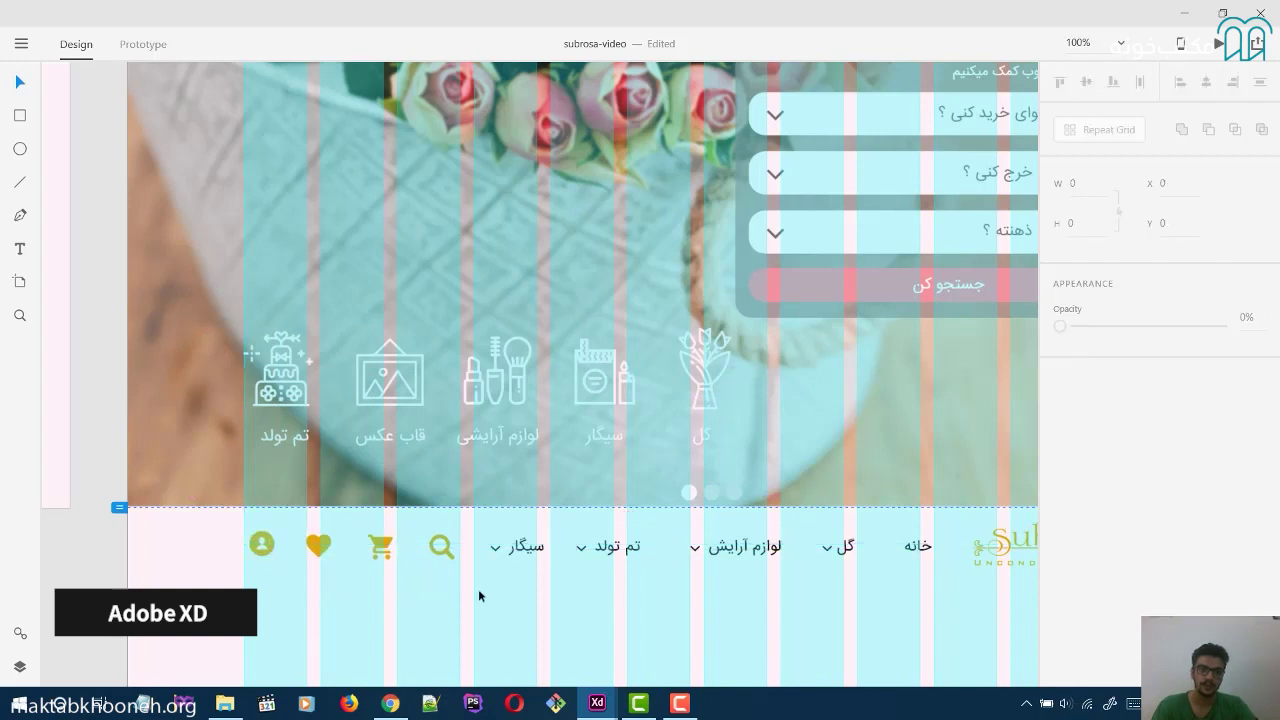
drag(385, 553, 343, 543)
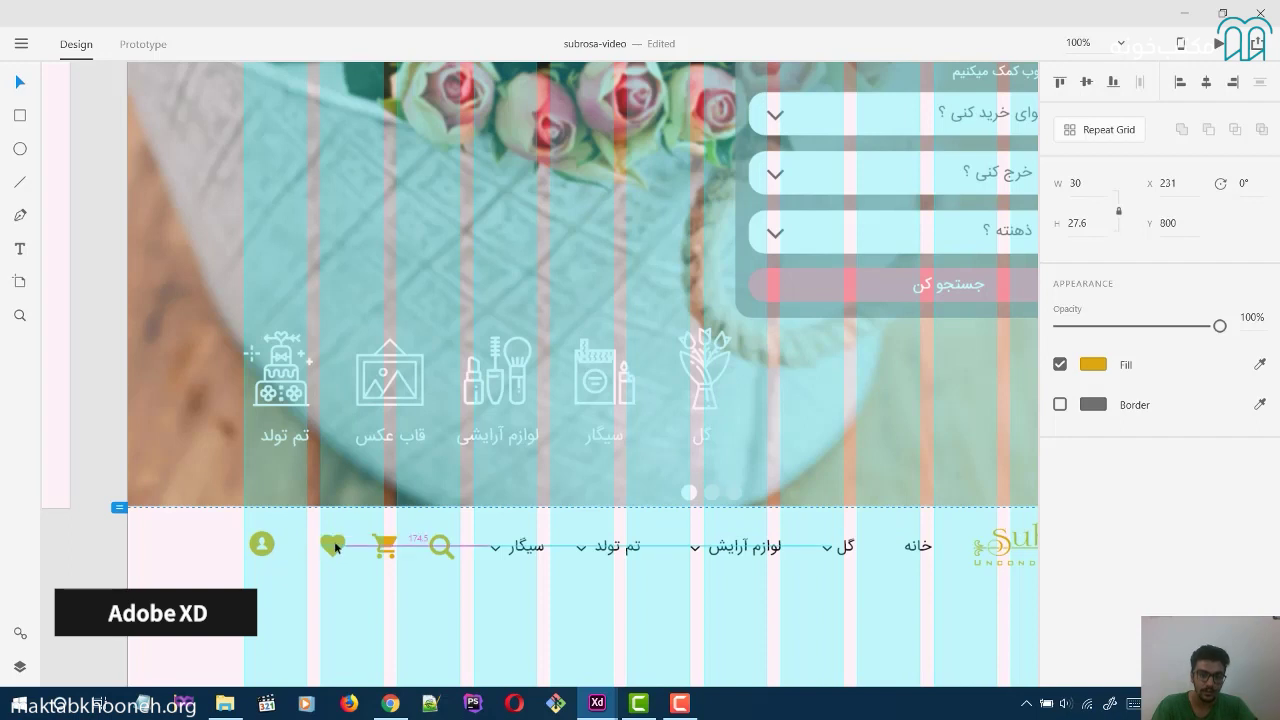
click(384, 550)
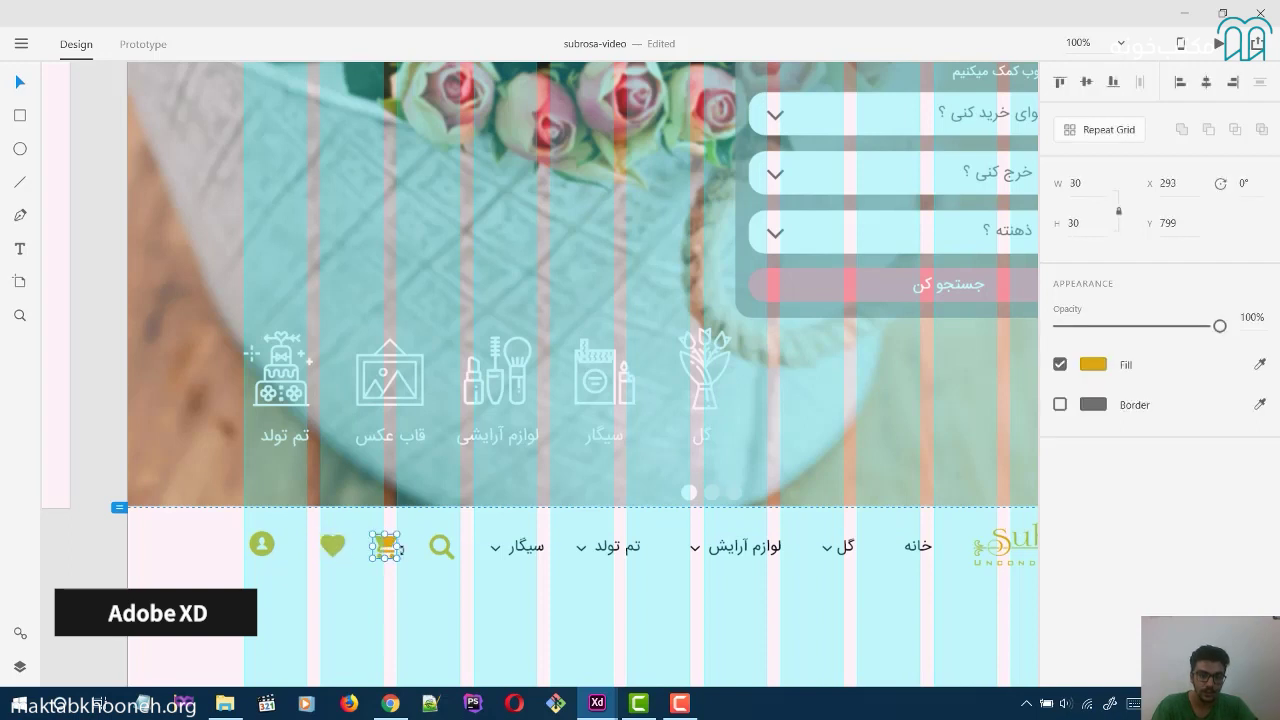
drag(394, 549, 386, 549)
click(342, 546)
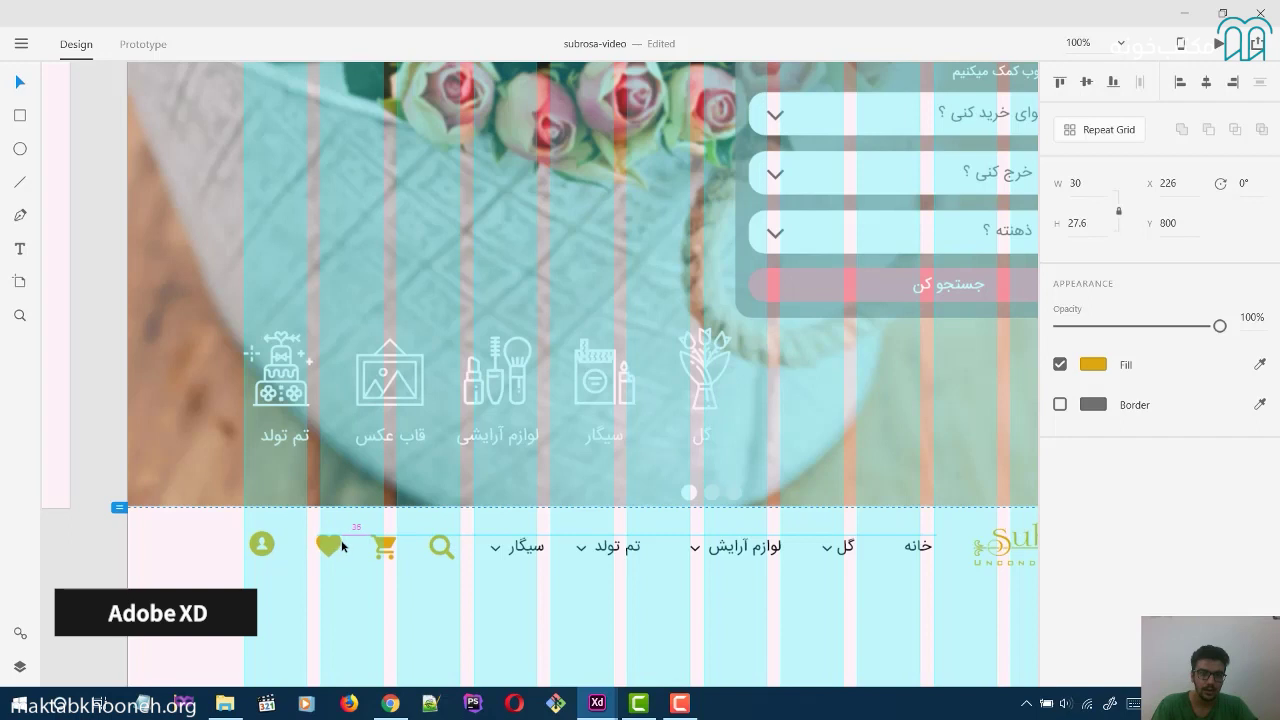
drag(341, 546, 266, 543)
key(Escape)
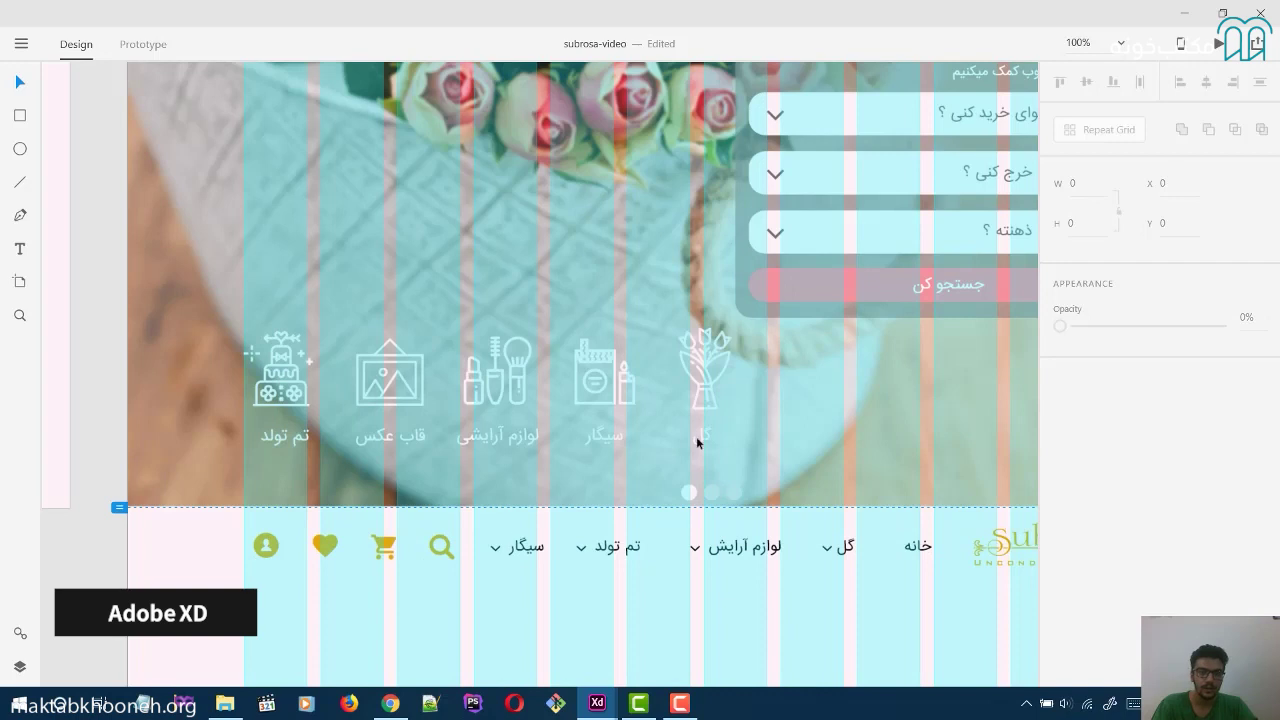
Preview the index page and check the navigation bar below the hero image.
key(ctrl+Return)
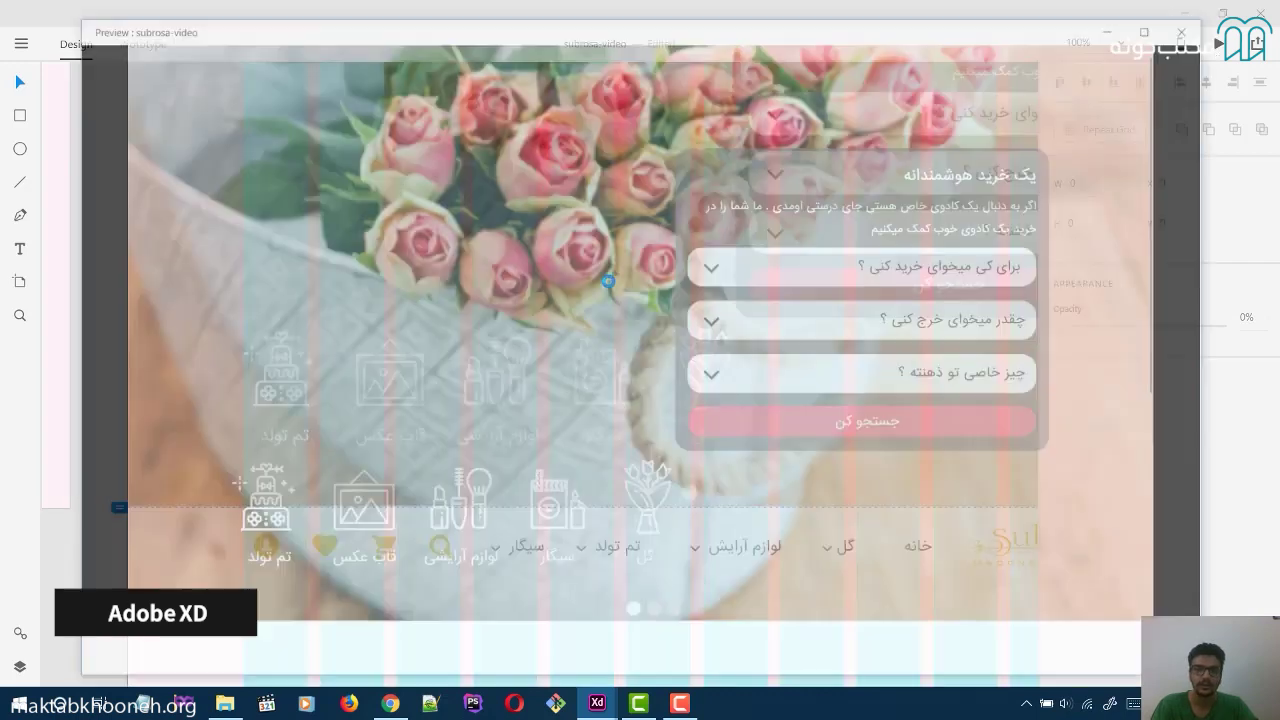
scroll(598, 291, down, 3)
scroll(643, 354, down, 2)
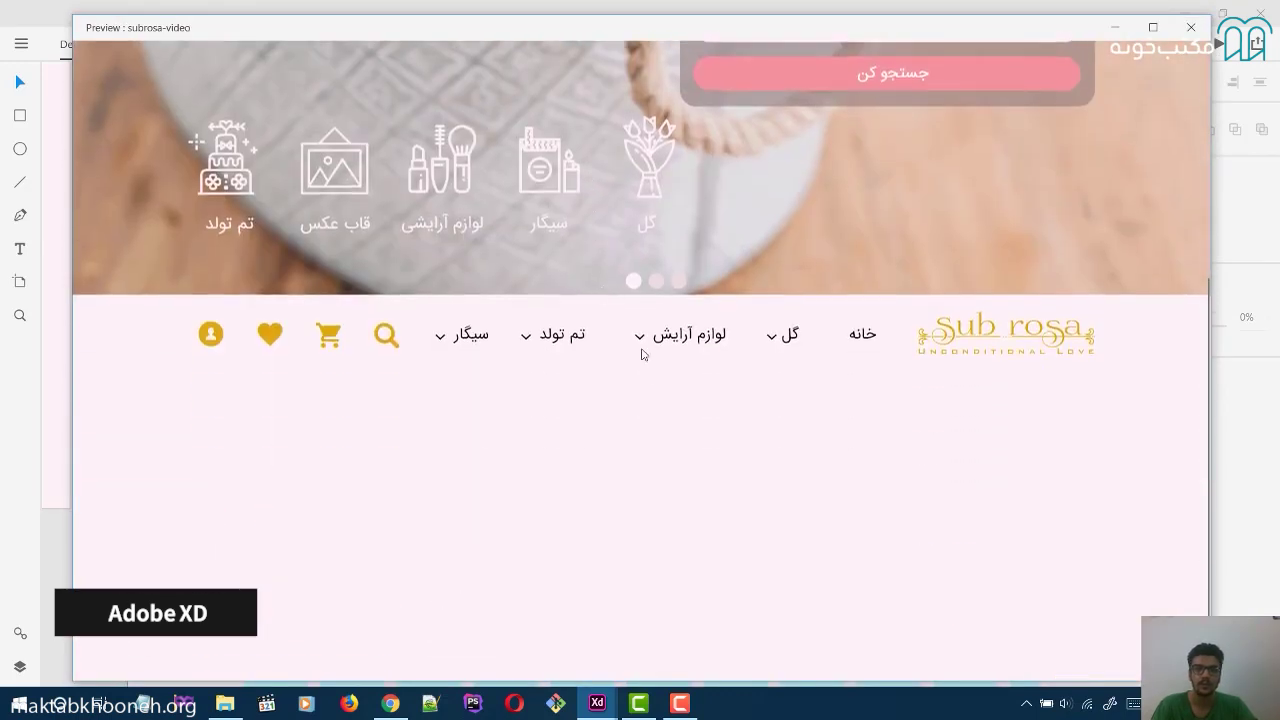
Examine the navigation bar and the sections below it in the SubRosa - Copy document, then return to subrosa-video.
mouse_move(609, 714)
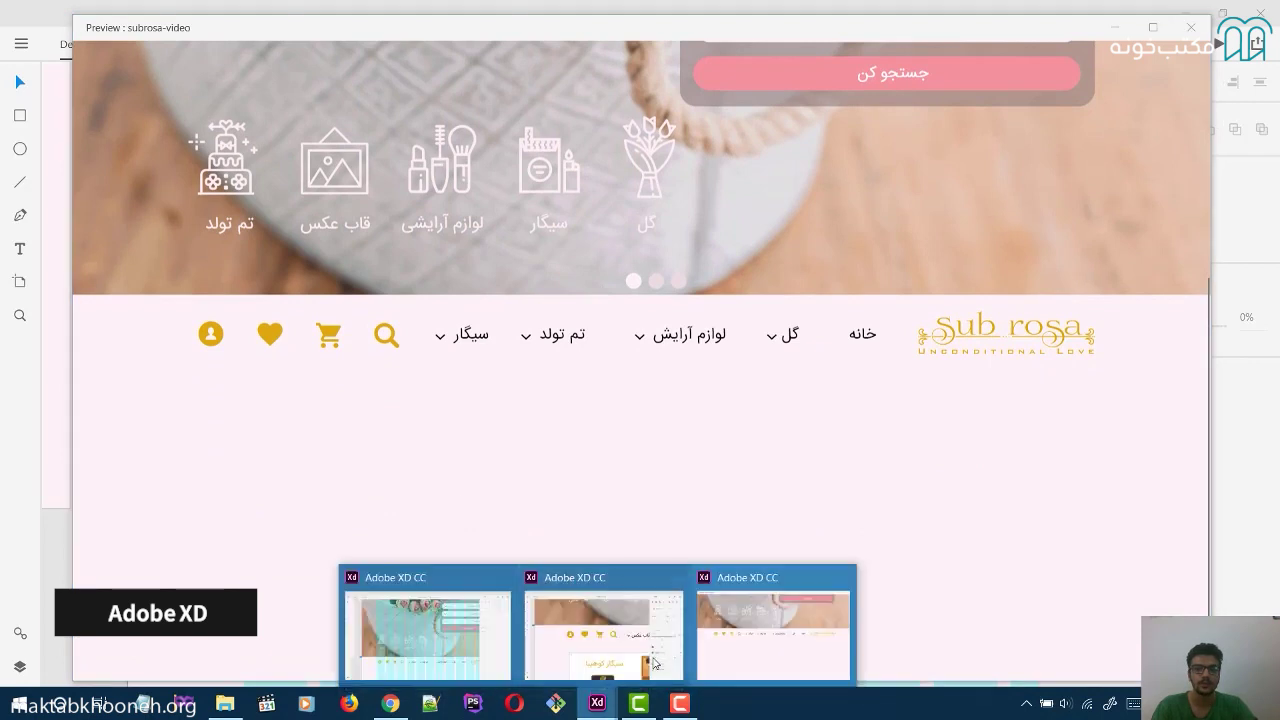
click(593, 683)
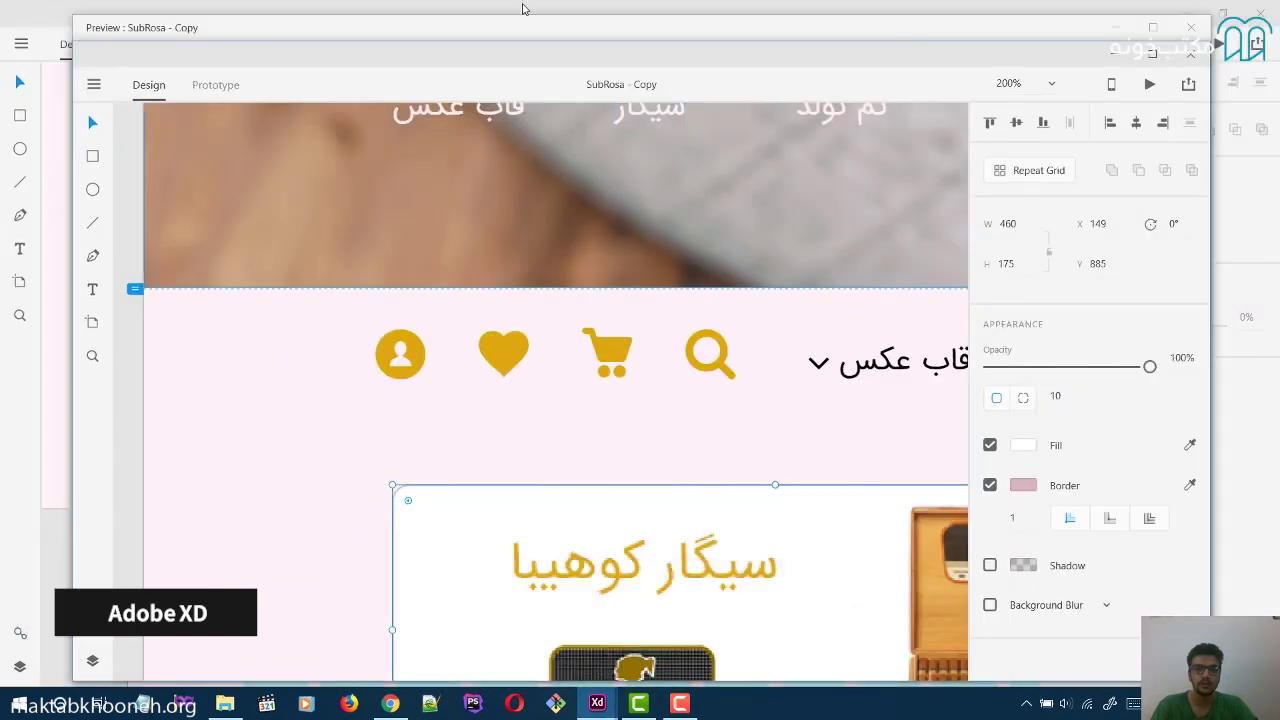
click(557, 625)
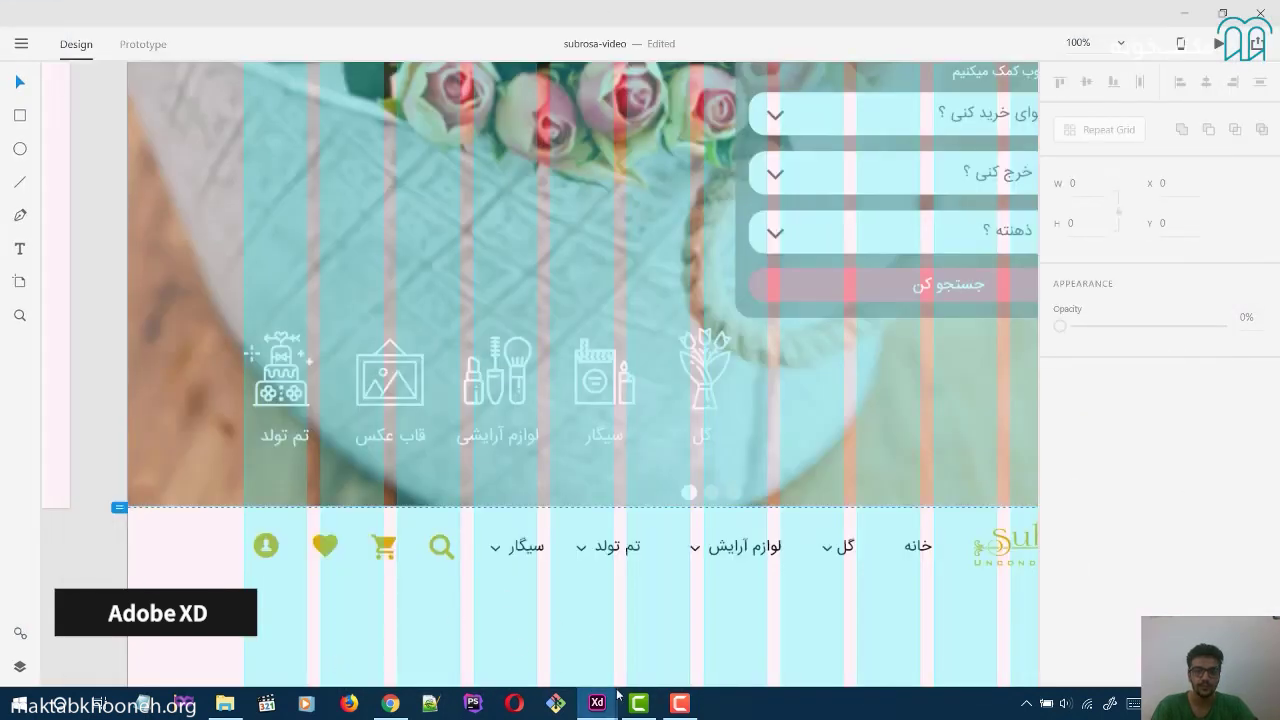
mouse_move(617, 695)
click(636, 573)
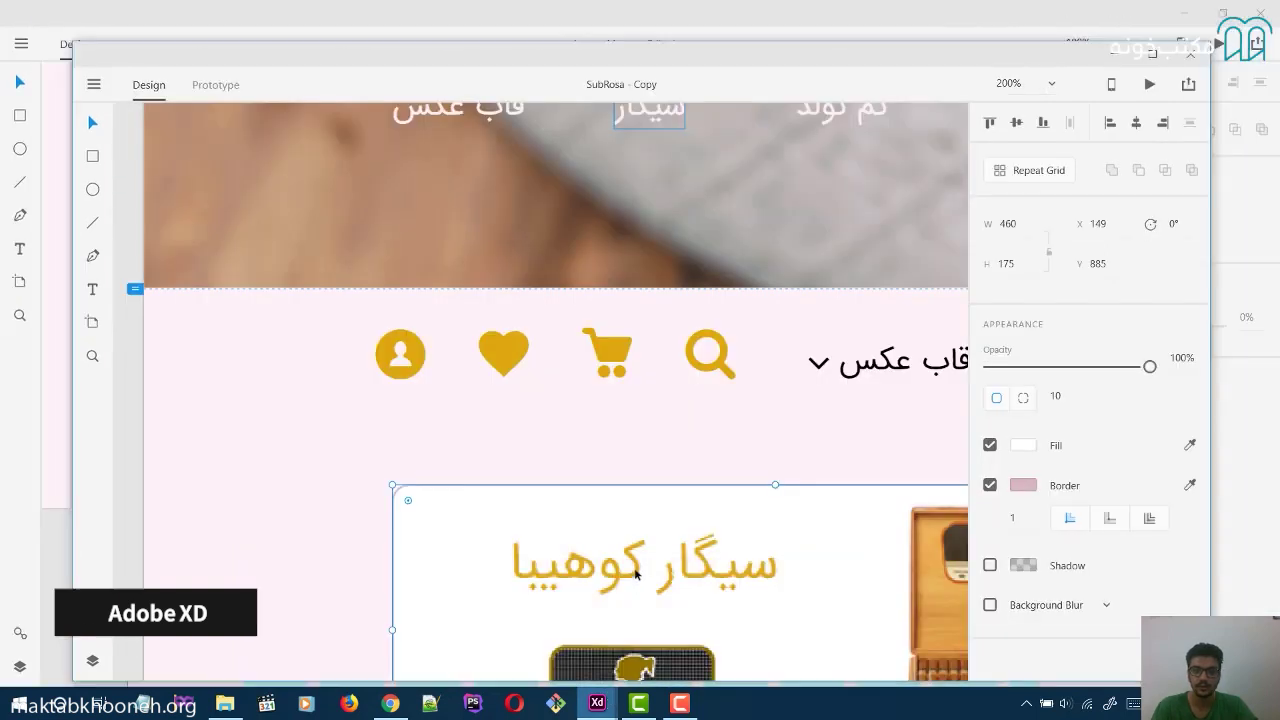
scroll(636, 573, down, 4)
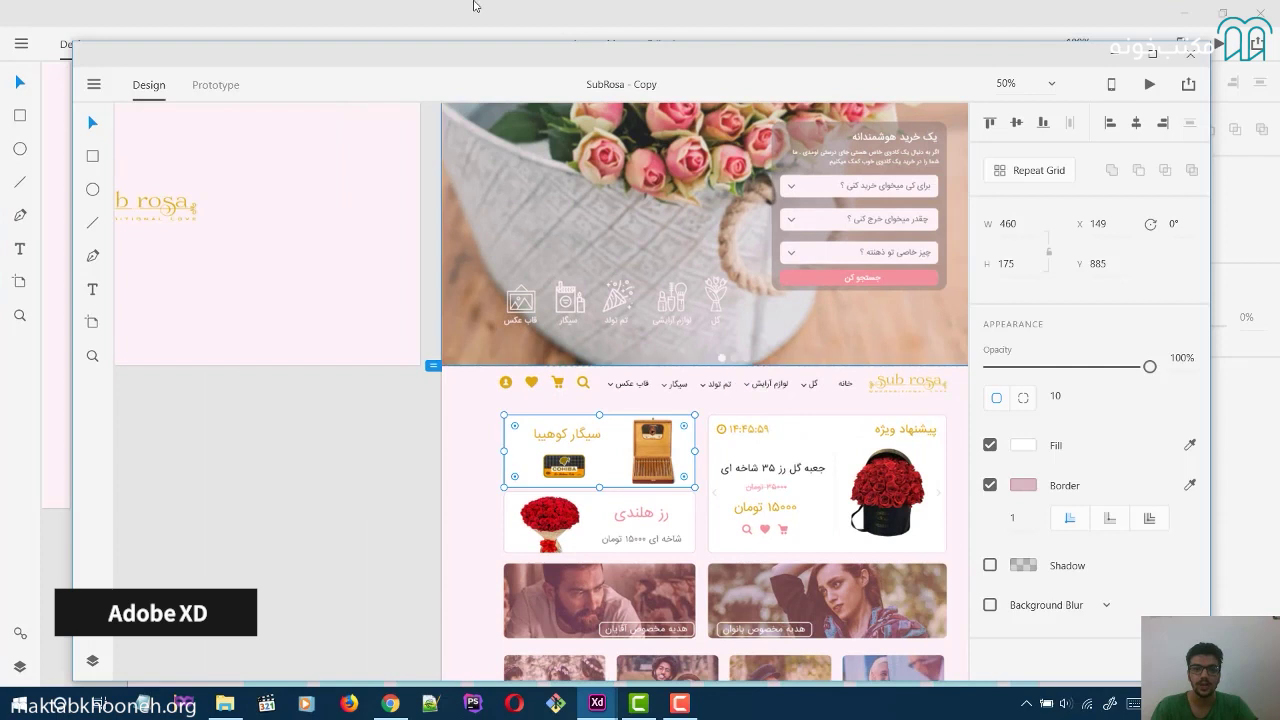
click(476, 6)
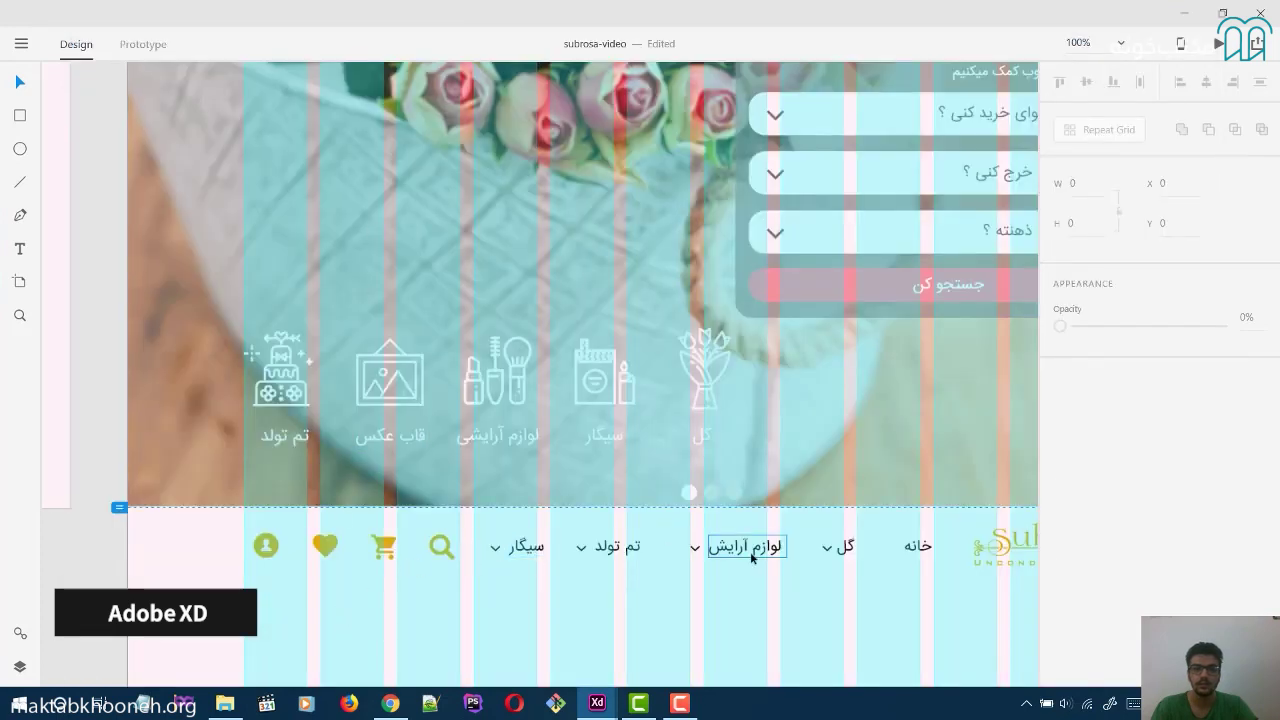
Select the index artboard and hide its layout grid.
scroll(516, 538, down, 3)
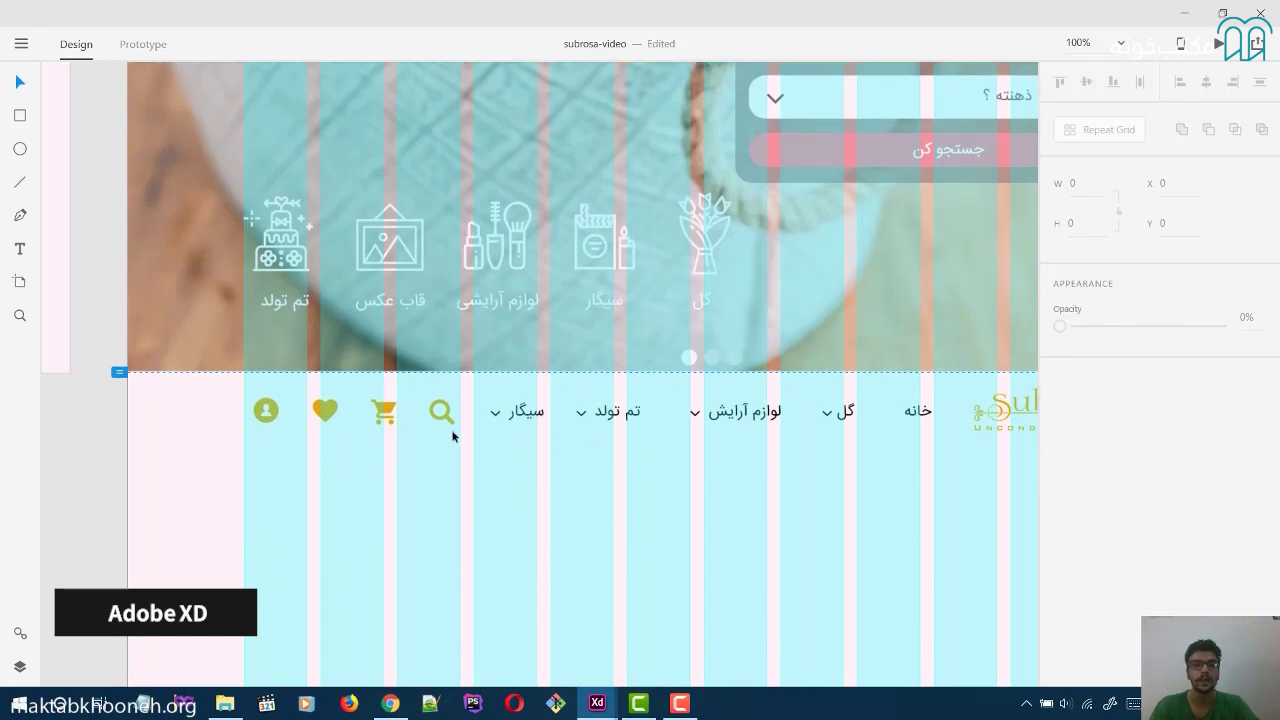
scroll(295, 297, up, 2)
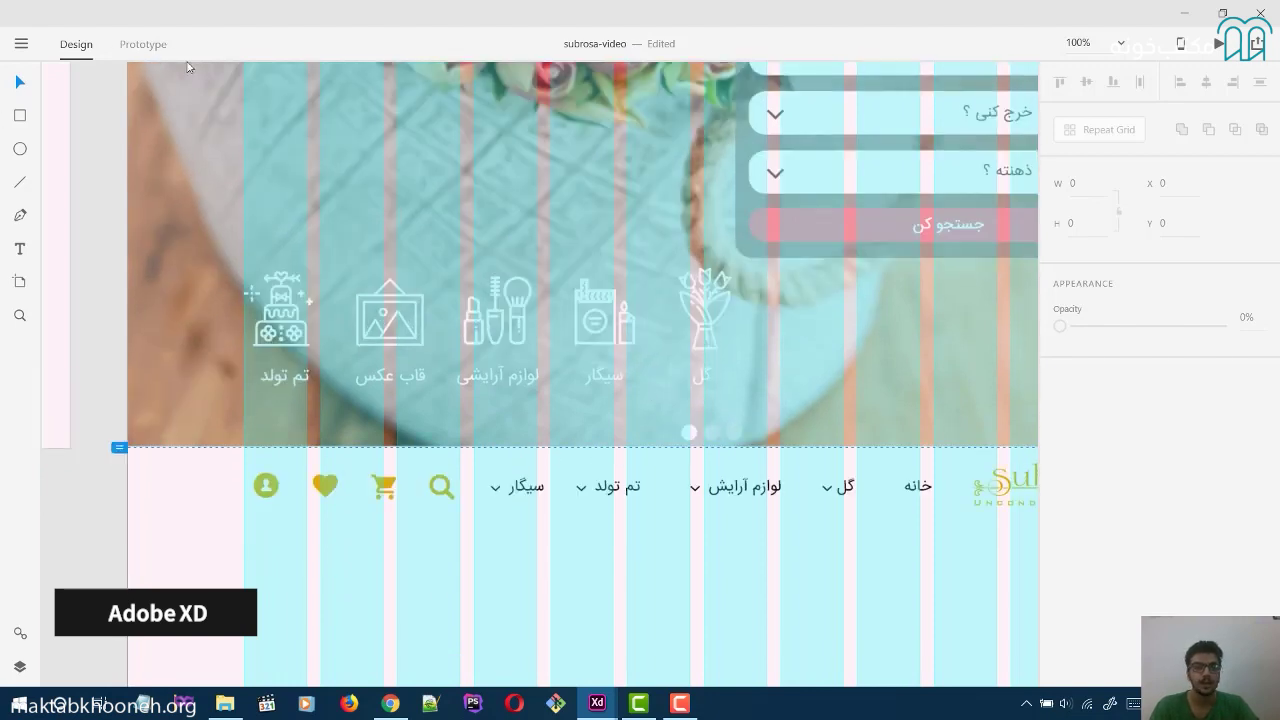
scroll(279, 192, up, 8)
click(144, 176)
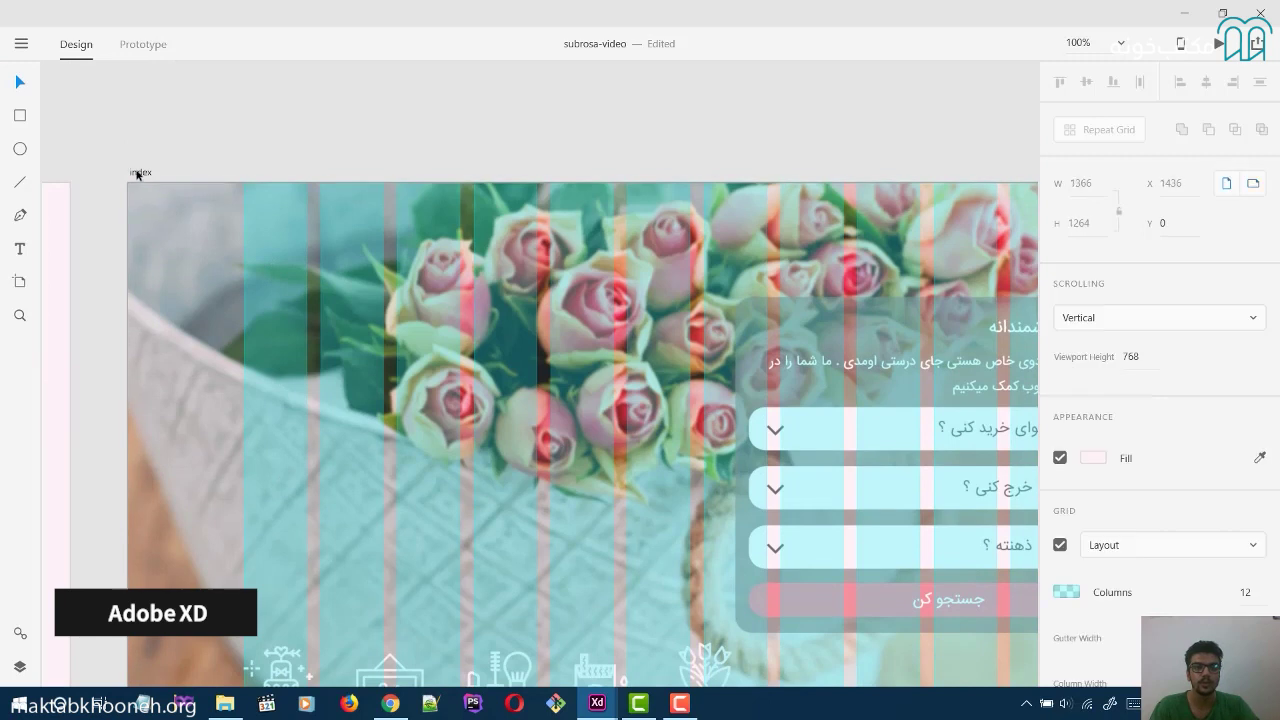
key(ctrl+shift+apostrophe)
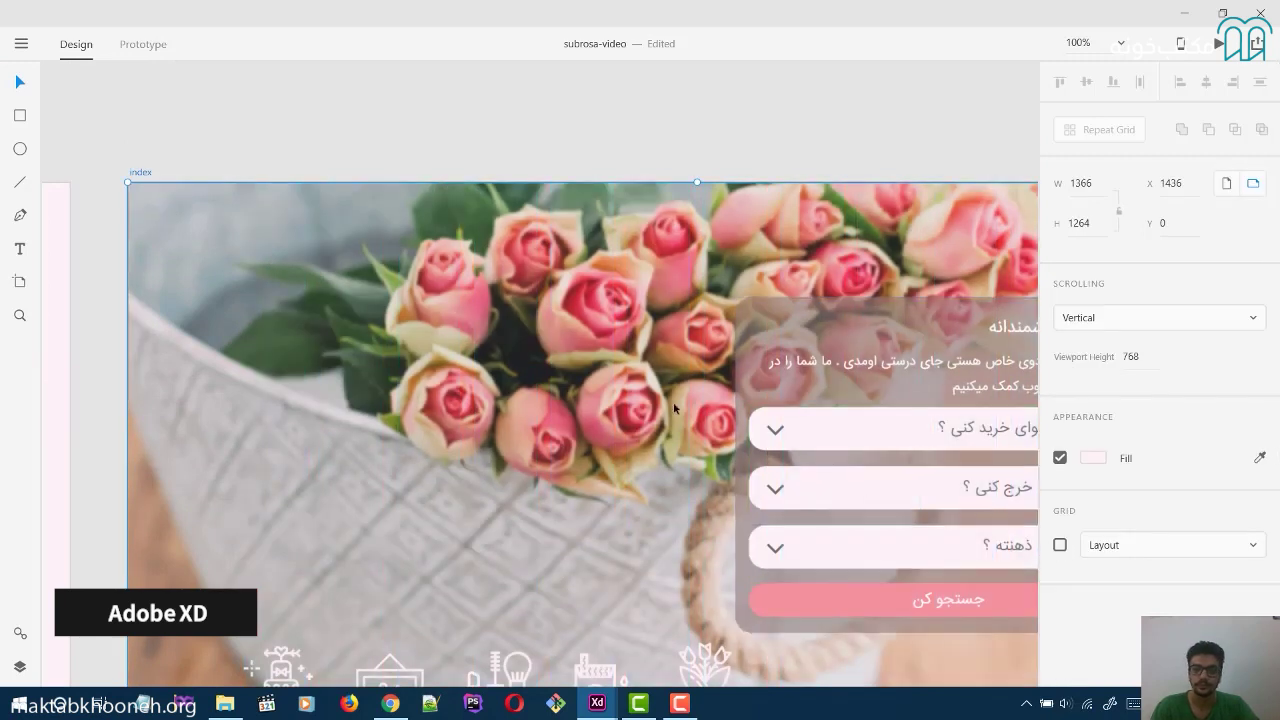
Preview the index page without the grid, review the hero section and navigation bar, and close the preview.
scroll(673, 402, down, 5)
scroll(660, 258, right, 2)
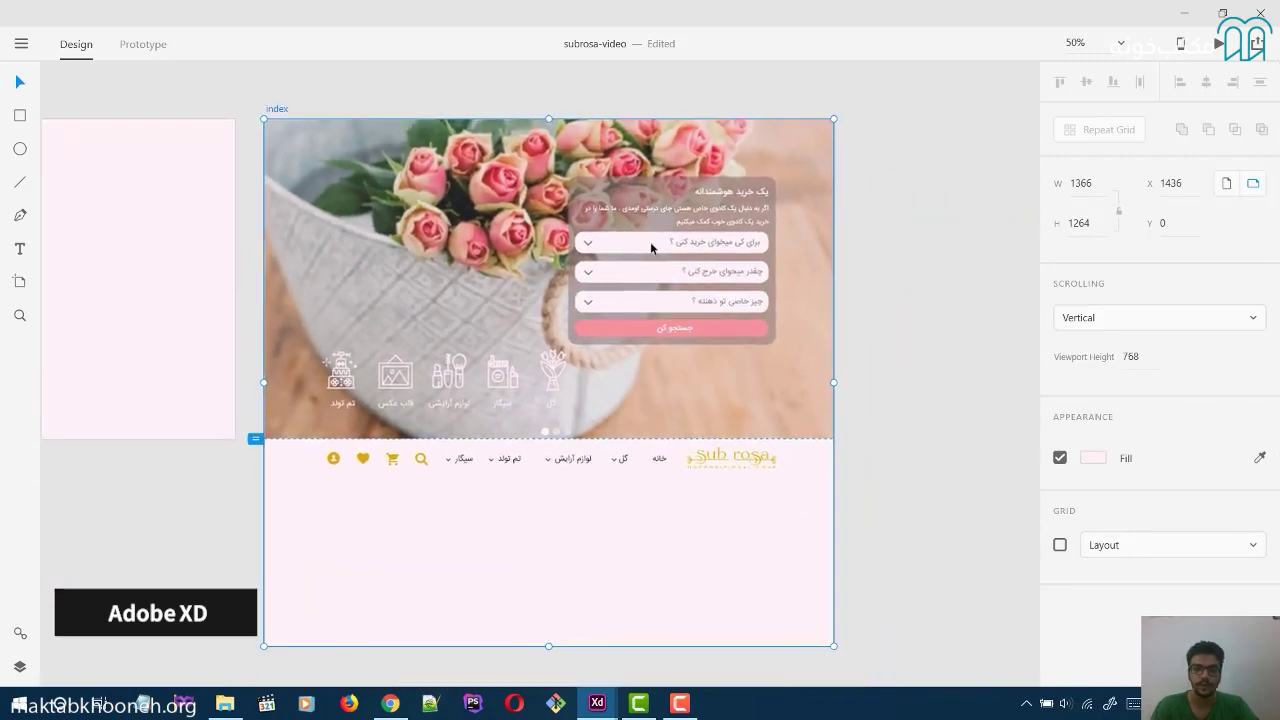
click(1219, 43)
scroll(732, 284, down, 5)
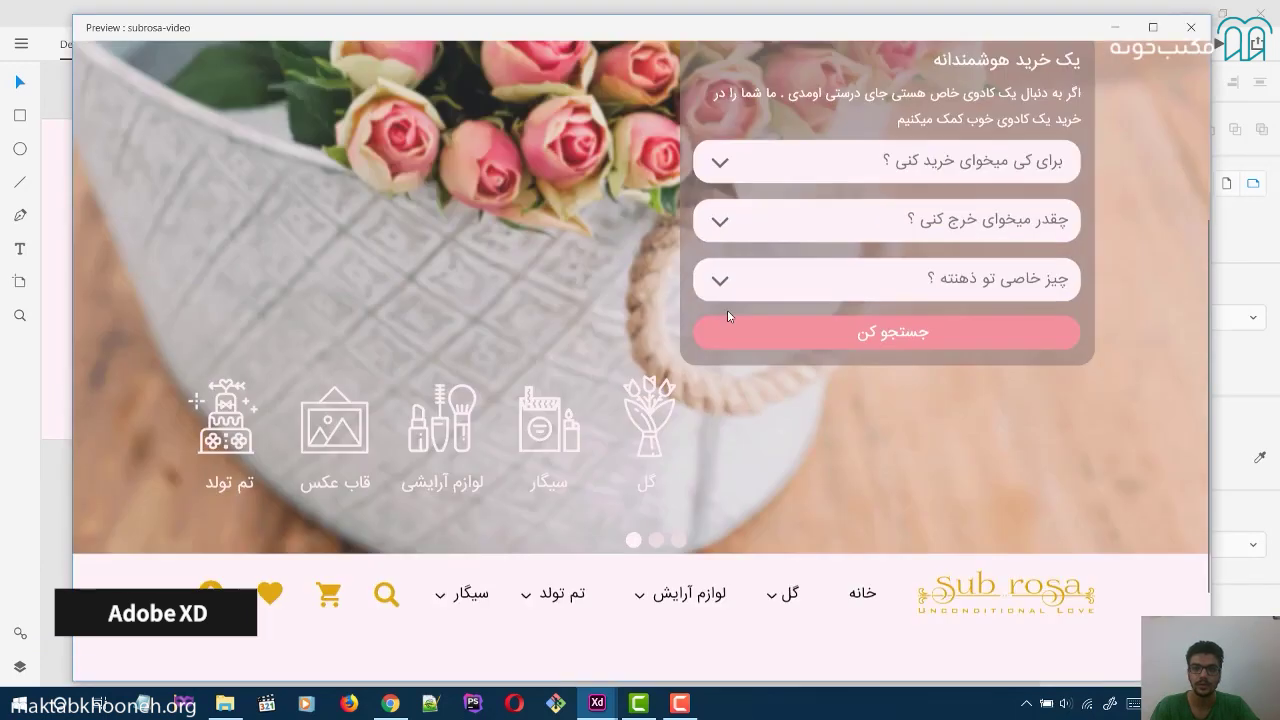
scroll(669, 363, up, 1)
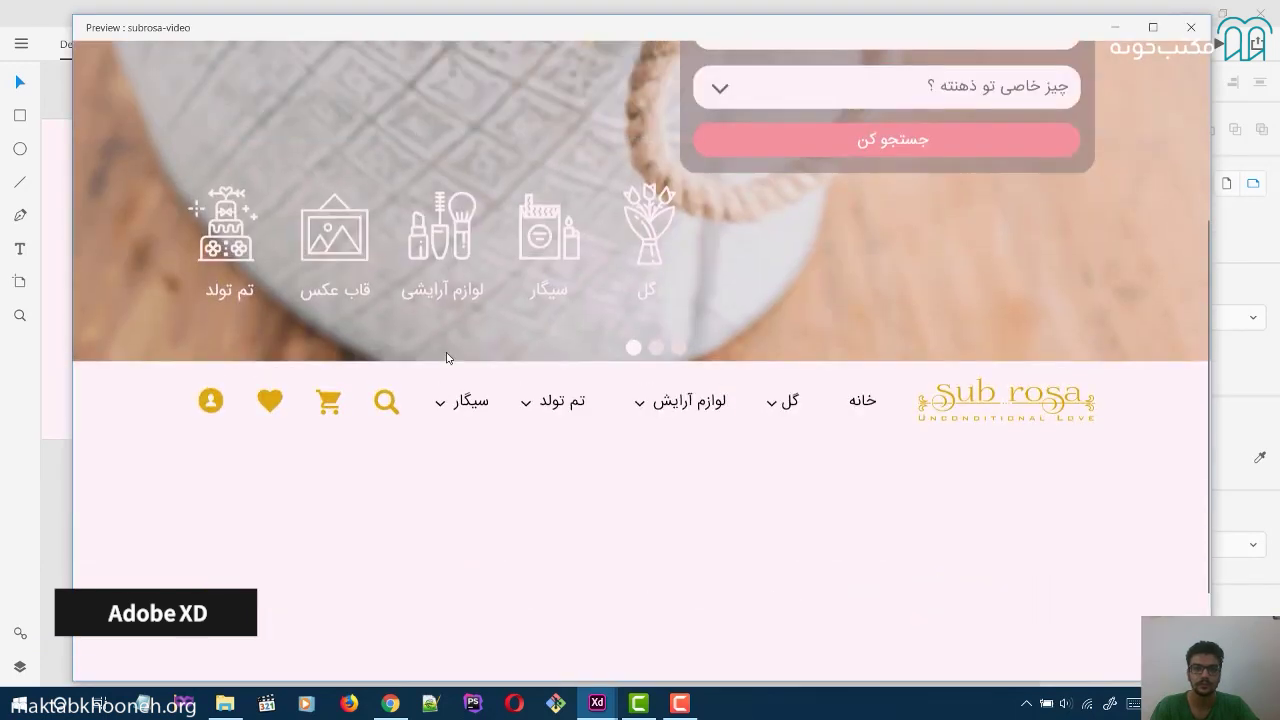
scroll(447, 357, up, 2)
scroll(560, 352, down, 3)
scroll(670, 349, up, 3)
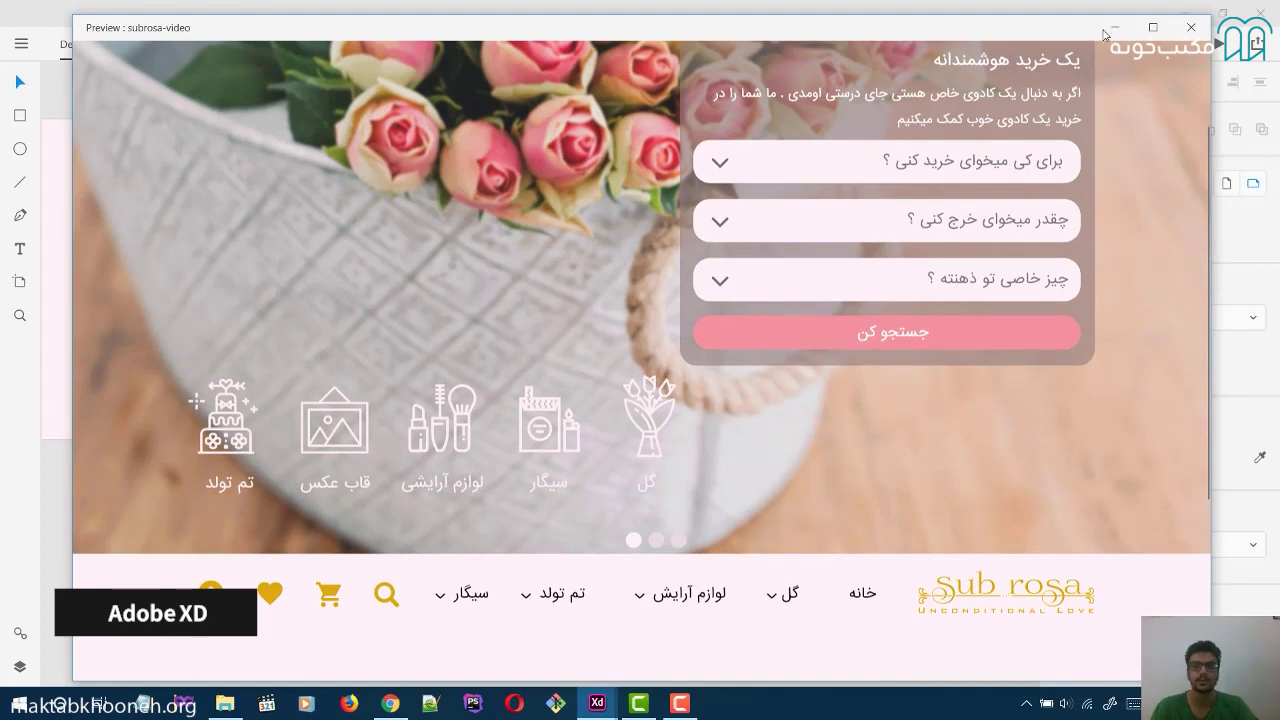
key(ctrl+Return)
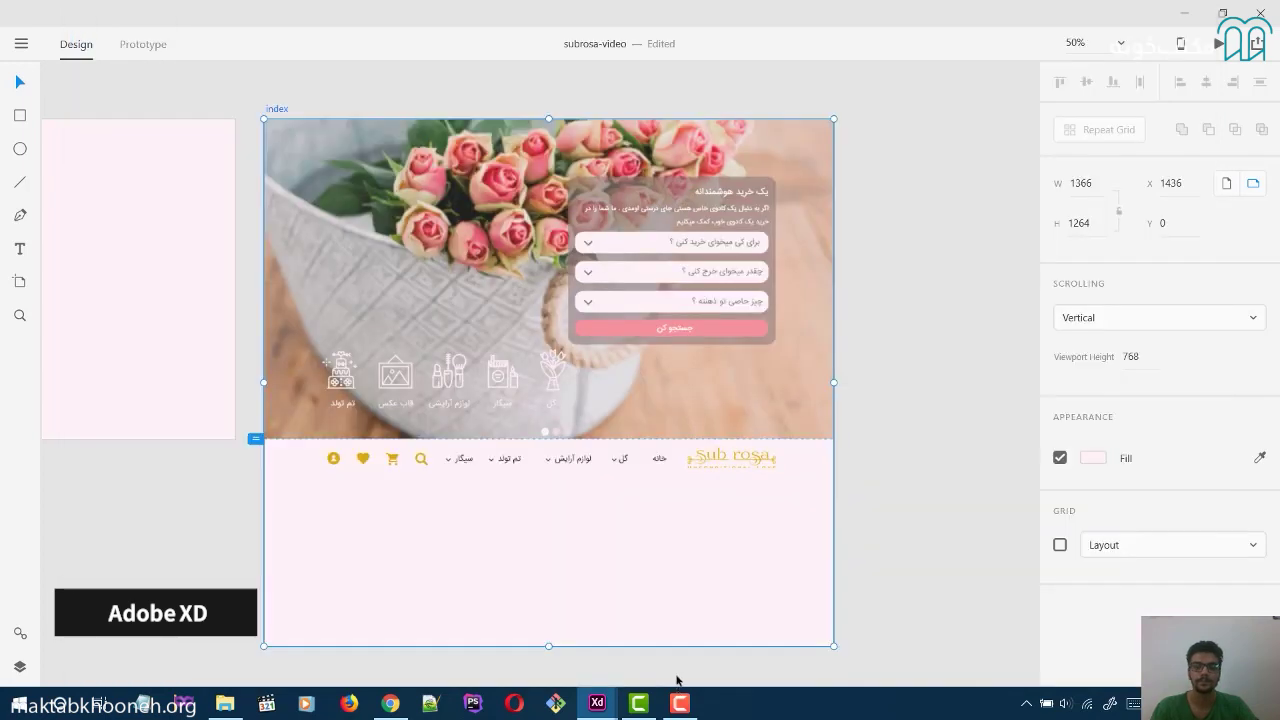